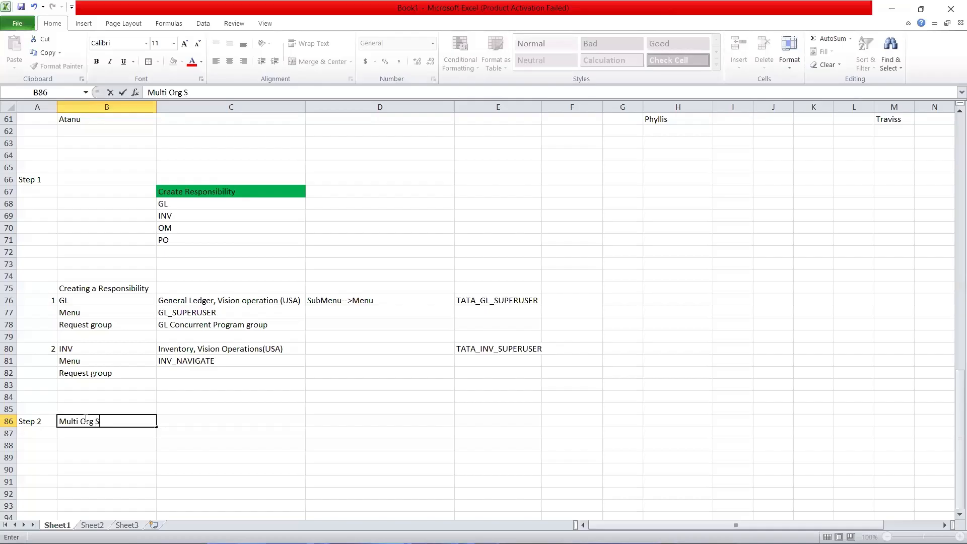
Complete the Step 2 heading in B86 so it reads "Multi Org Structure creation".
text(ure creation)
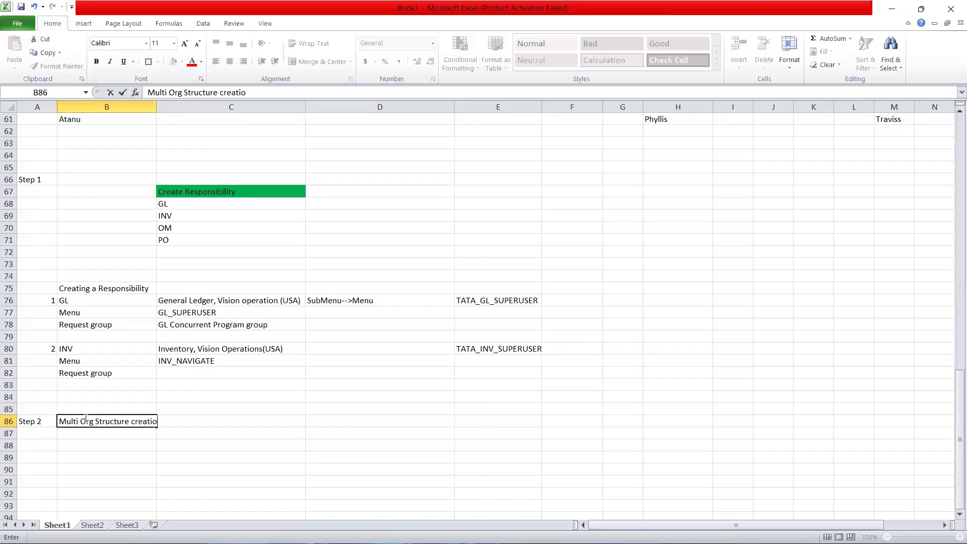
key(Tab)
key(Return)
key(Return)
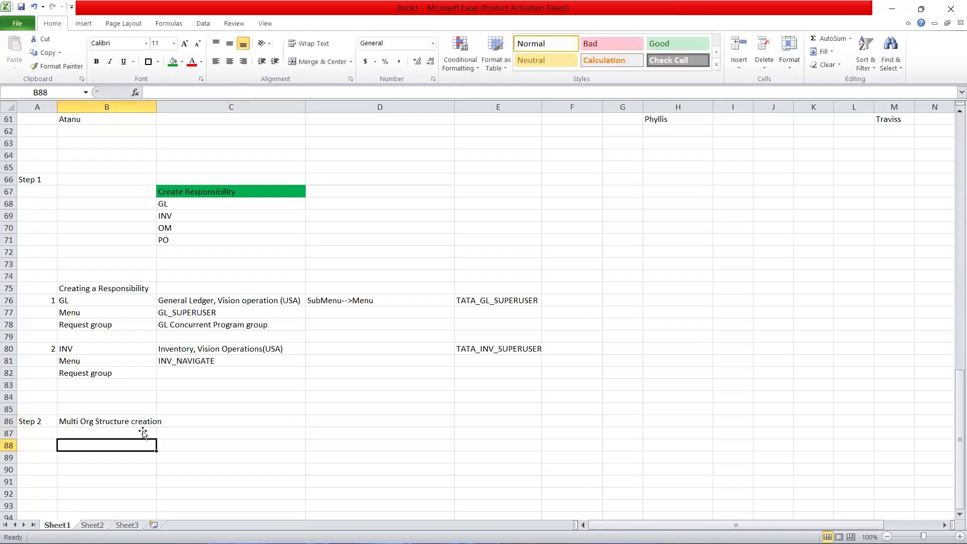
Add sub-step "2.a)" in A88 with the label "Currency" in B88.
click(41, 445)
text(2.a)
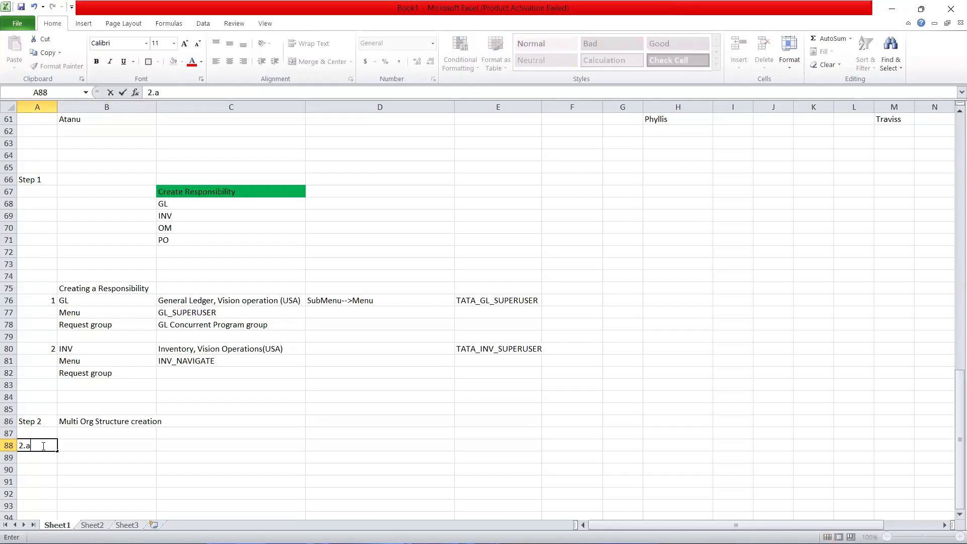
text())
click(97, 446)
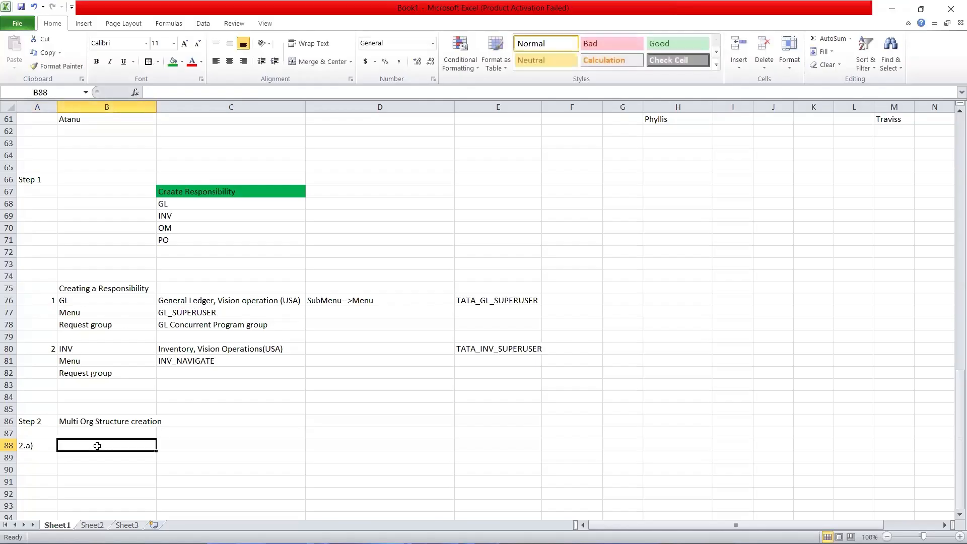
text(Currency)
key(ctrl+s)
Enter "Functional = USD" in C88 beside the Currency label.
click(183, 445)
text(F)
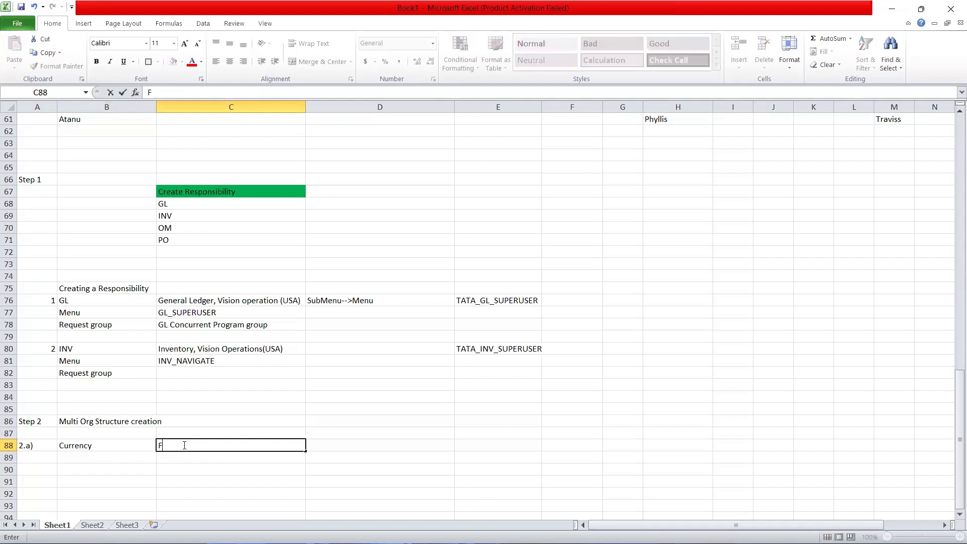
text(unctional =USD)
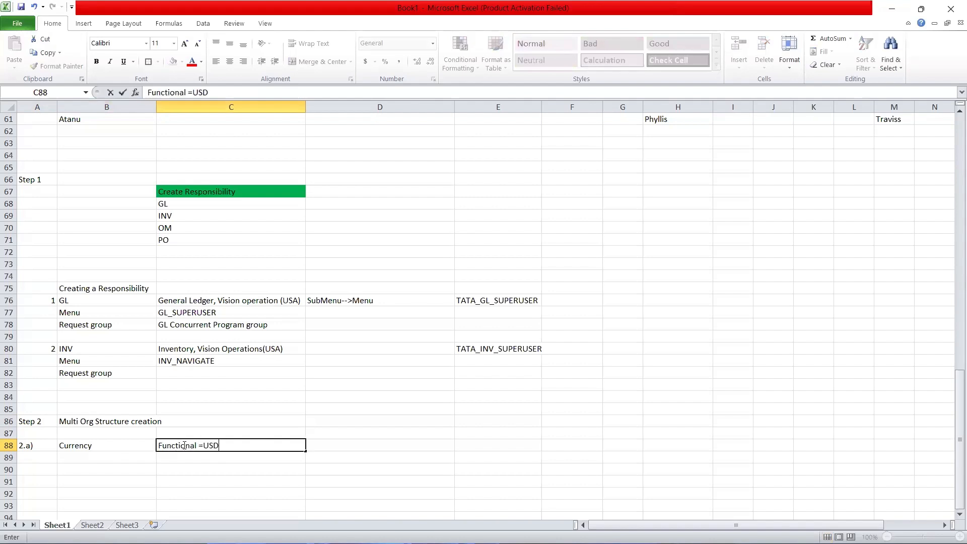
click(203, 446)
key(Return)
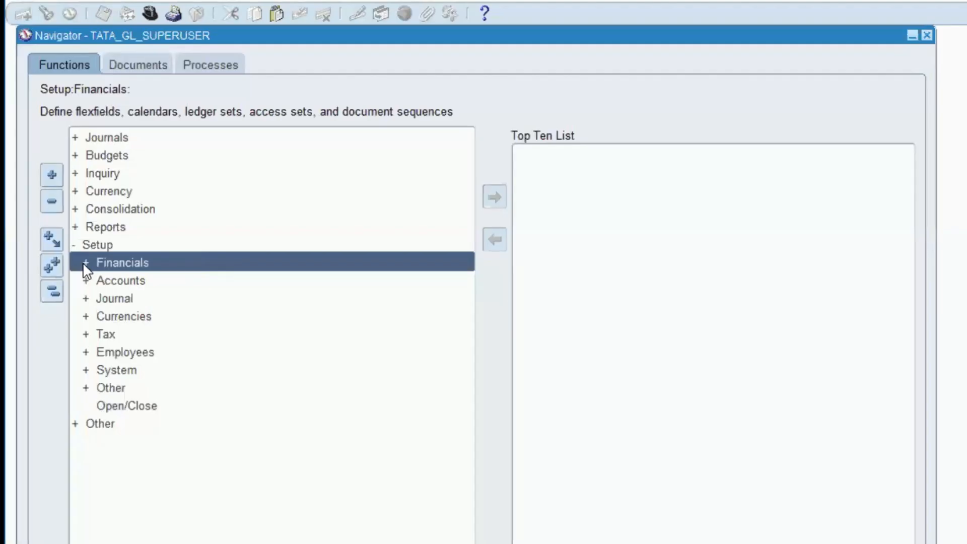
Switch to the Oracle E-Business Suite navigator, expand Financials and Currencies under Setup, and open the currency Define form.
click(84, 264)
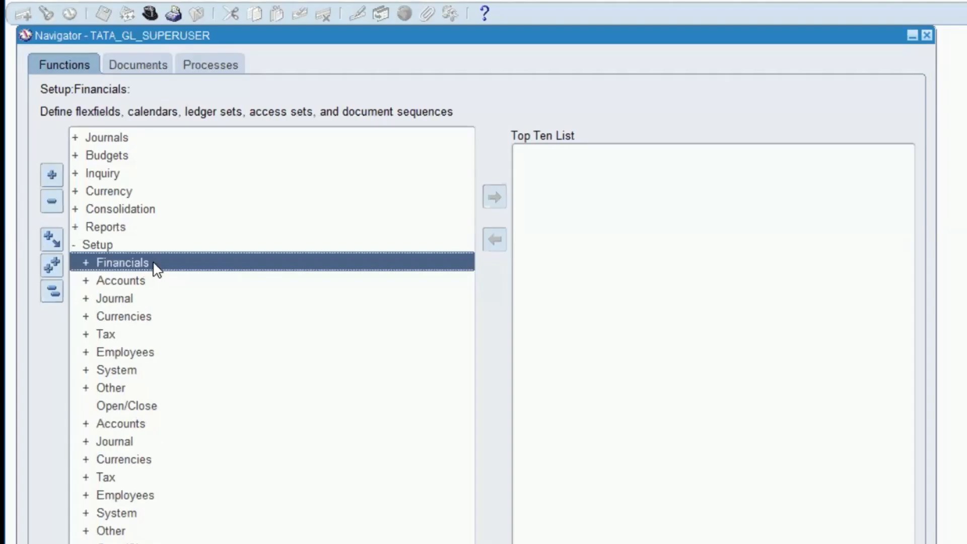
double_click(153, 263)
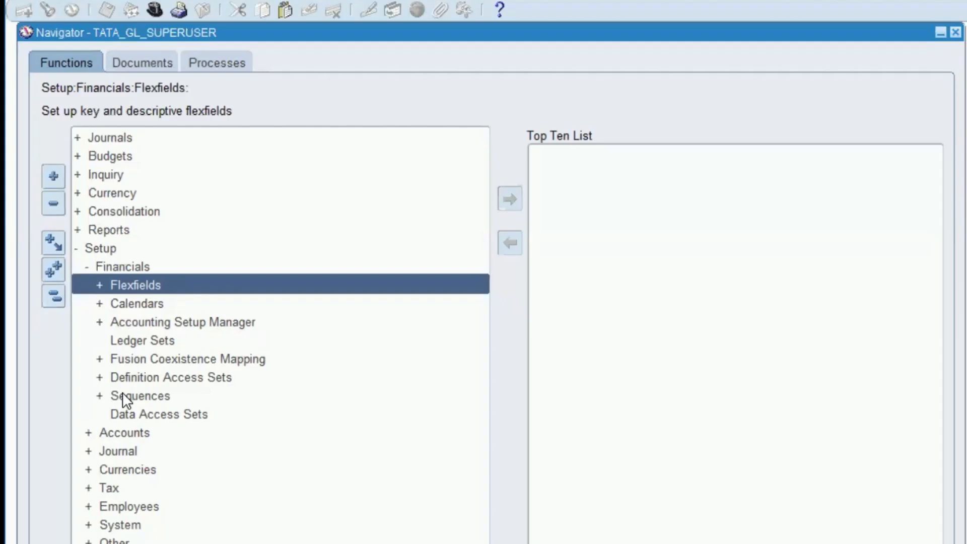
click(125, 473)
click(122, 473)
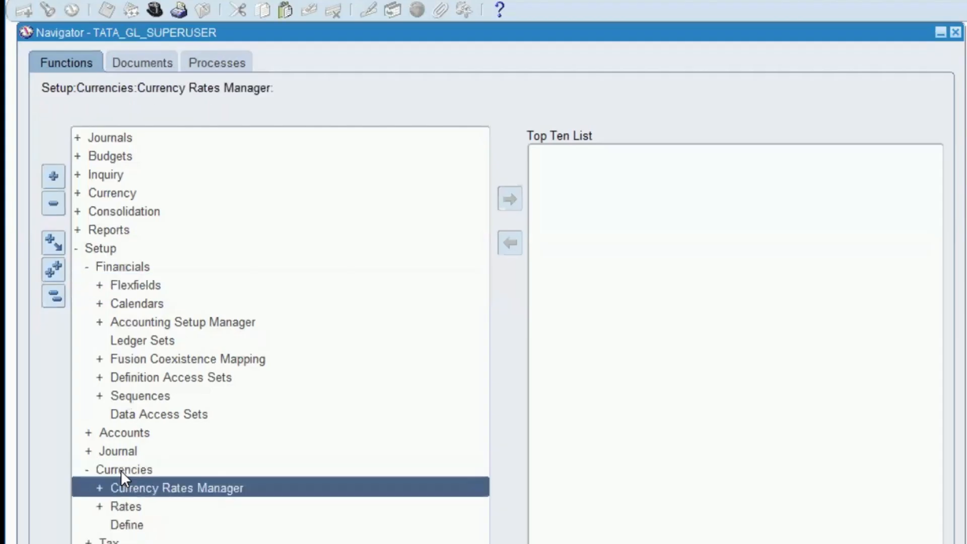
double_click(120, 521)
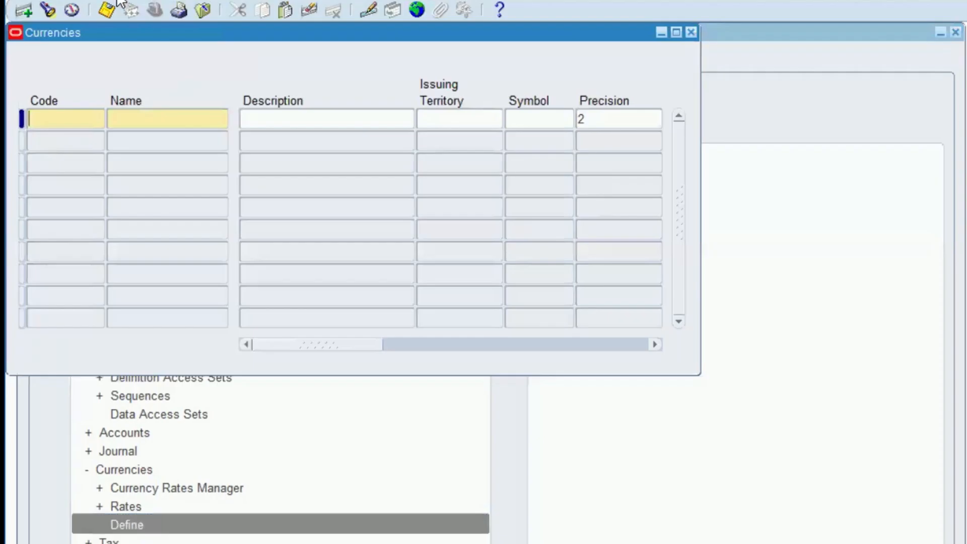
Query the Currencies form by example for the currency code USD.
click(76, 1)
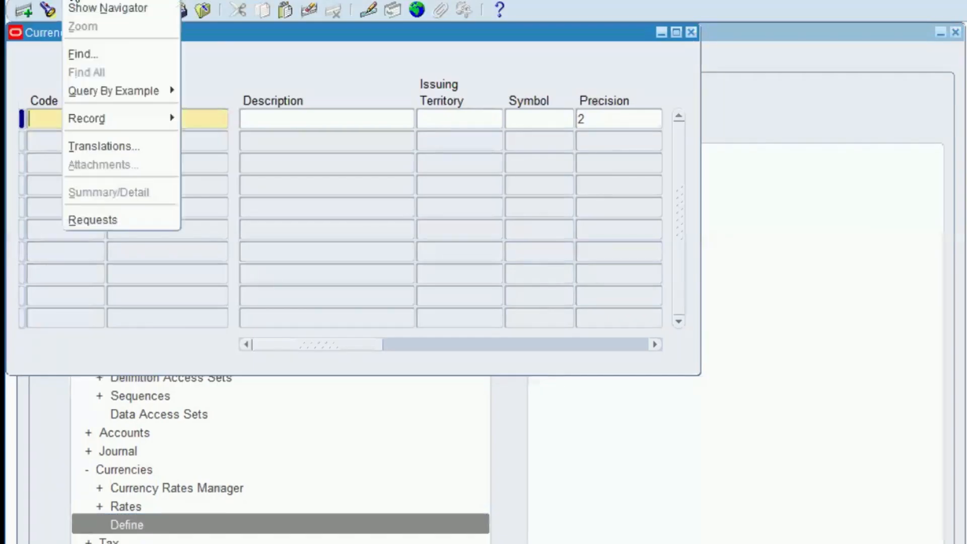
mouse_move(107, 89)
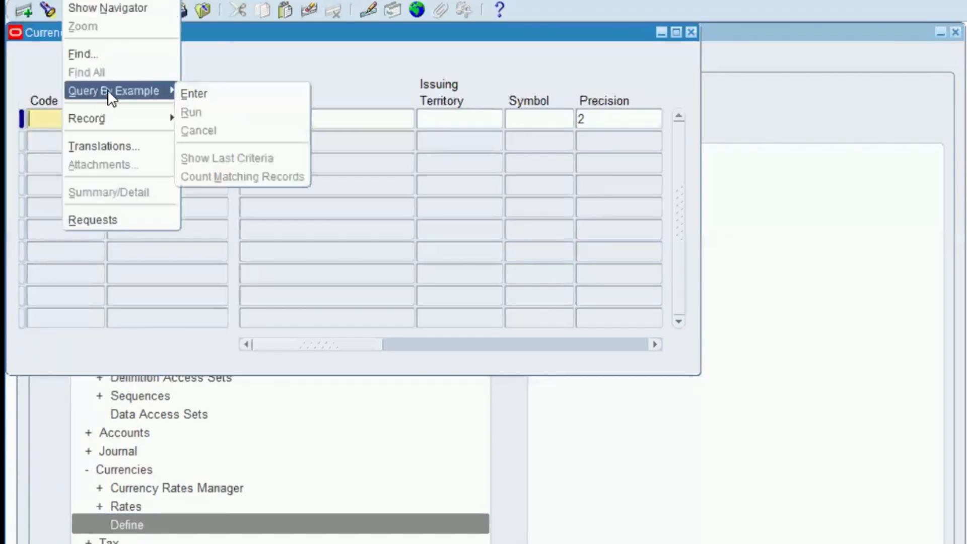
click(219, 101)
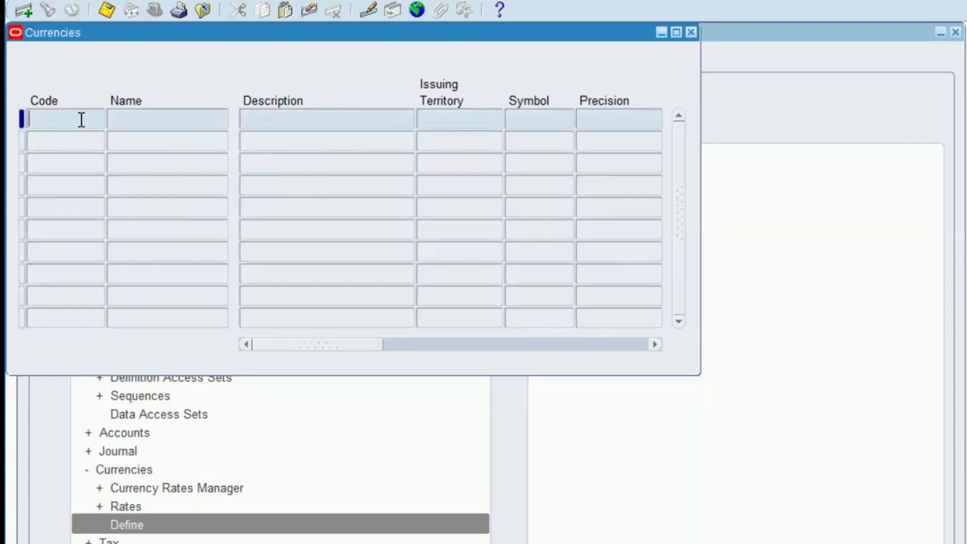
text(USD)
click(76, 1)
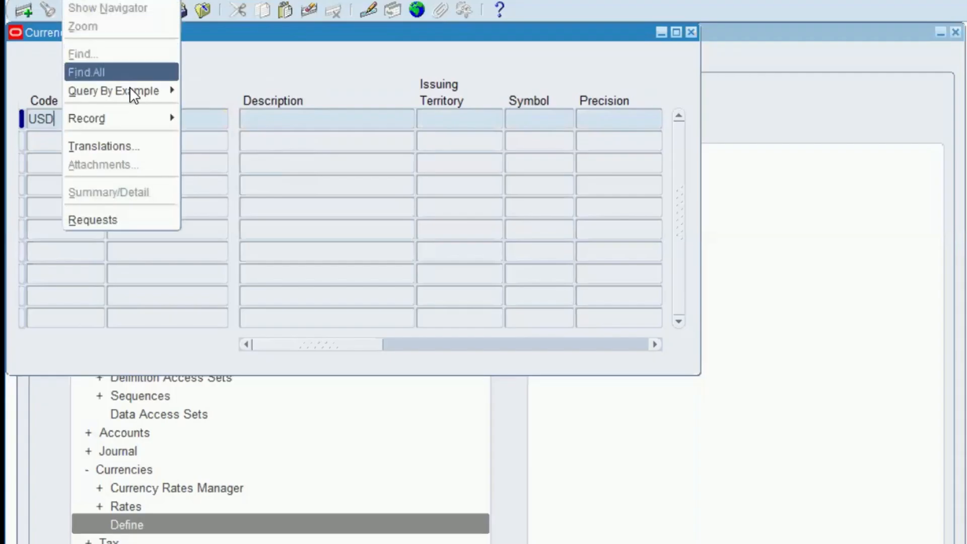
mouse_move(170, 91)
click(197, 113)
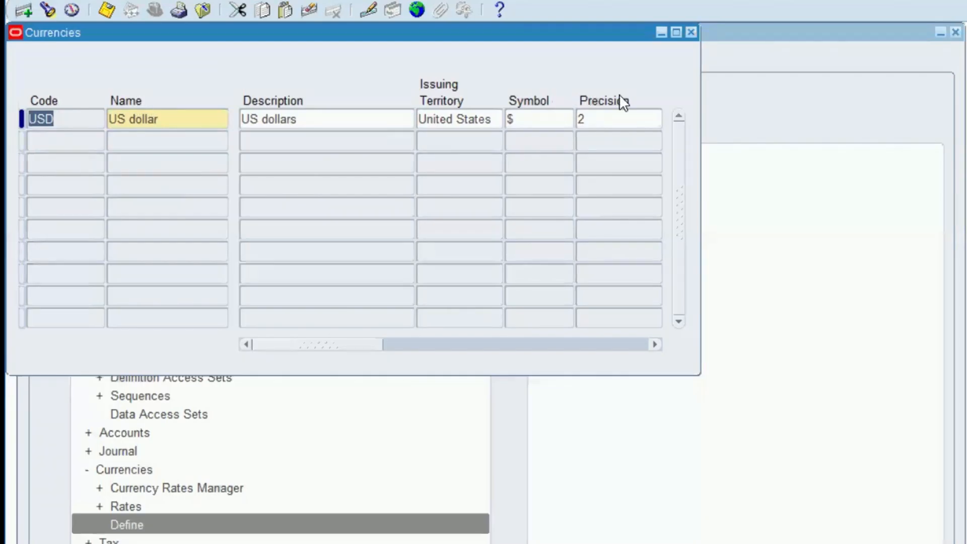
Examine the USD record's precision, derivation, effective date and Enabled fields, and move the Currencies form aside.
drag(319, 341, 501, 335)
drag(573, 336, 624, 334)
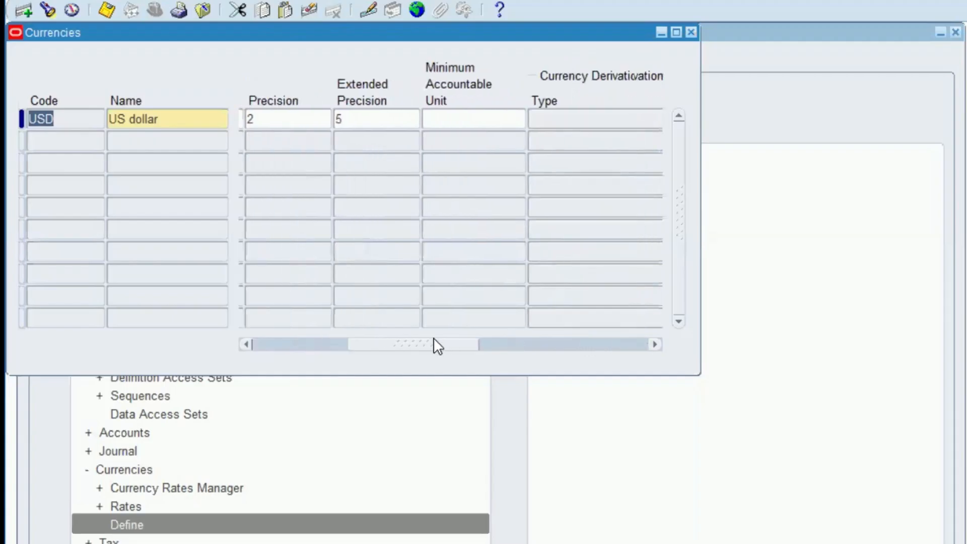
drag(423, 340, 650, 339)
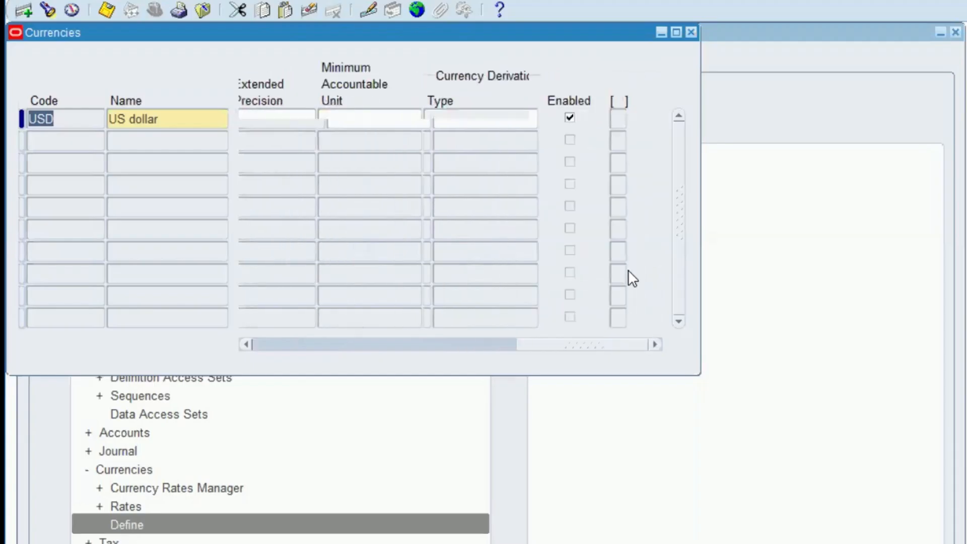
click(478, 344)
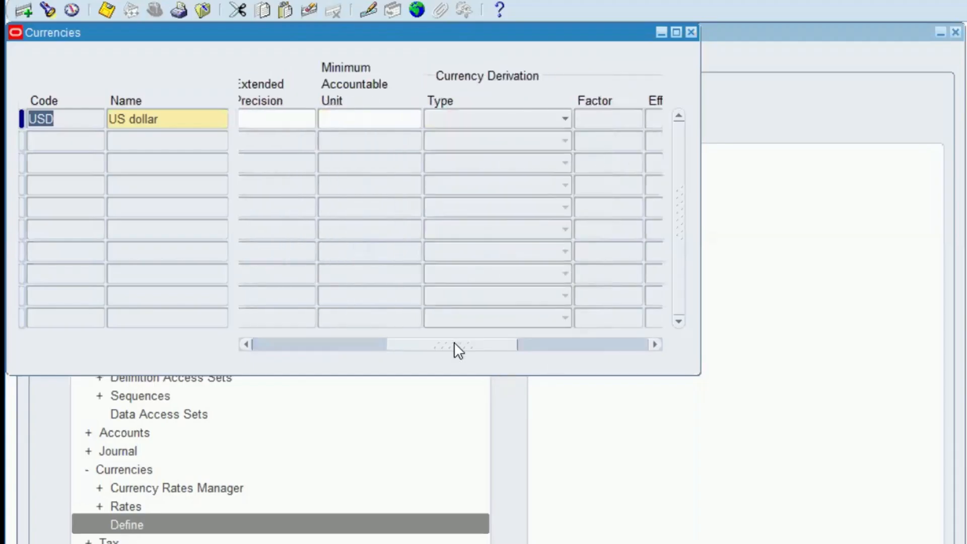
click(609, 340)
click(635, 340)
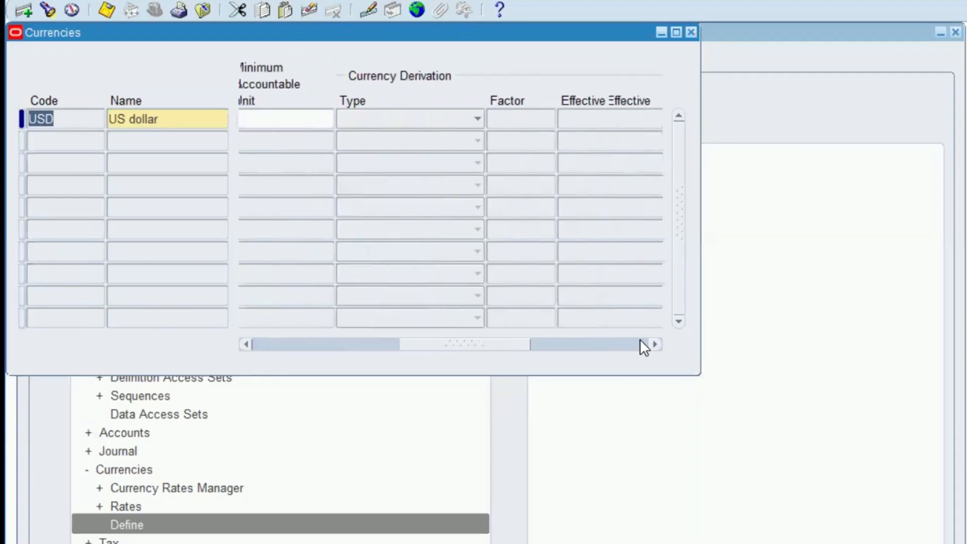
click(640, 340)
click(640, 339)
click(645, 339)
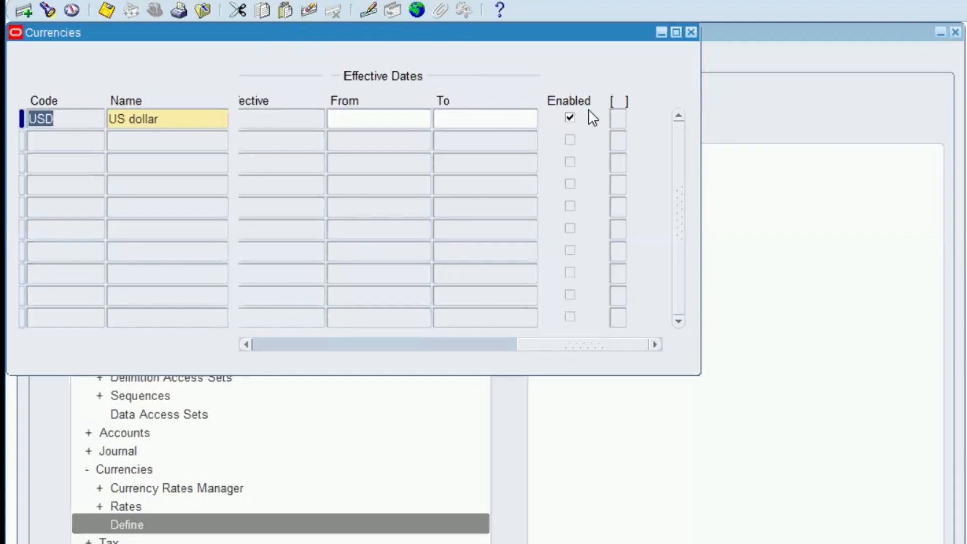
drag(453, 33, 867, 65)
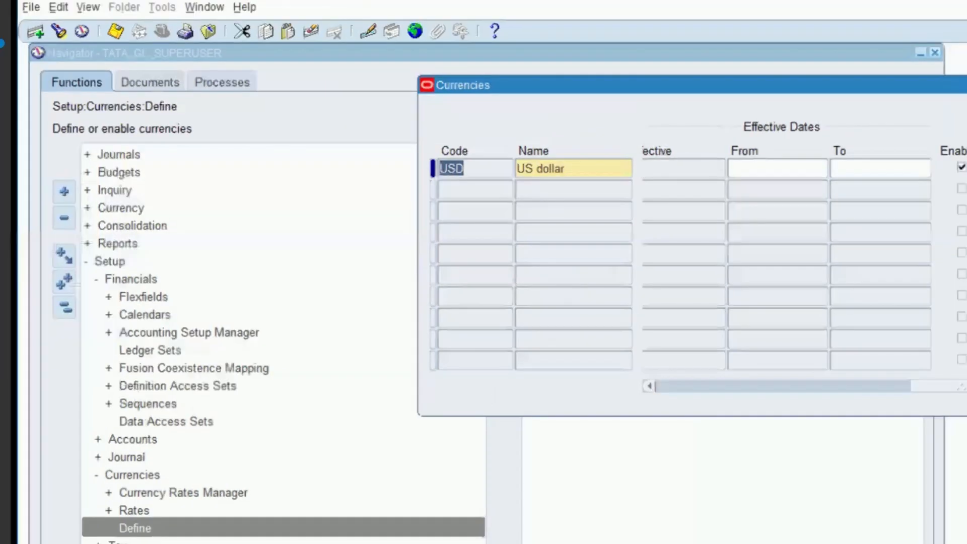
Switch to the Excel workbook and enter "Enabled" in D88 as the status of the USD functional currency.
key(super+d)
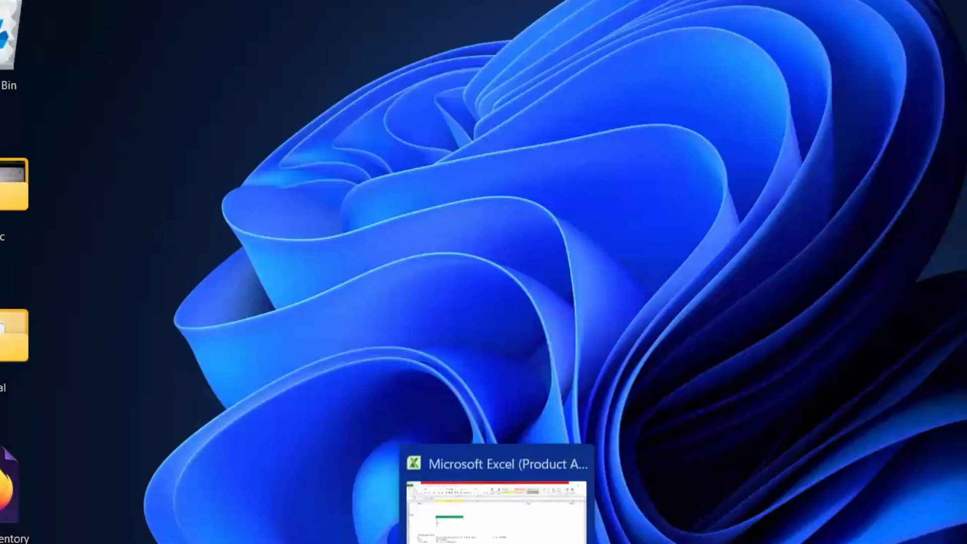
click(496, 539)
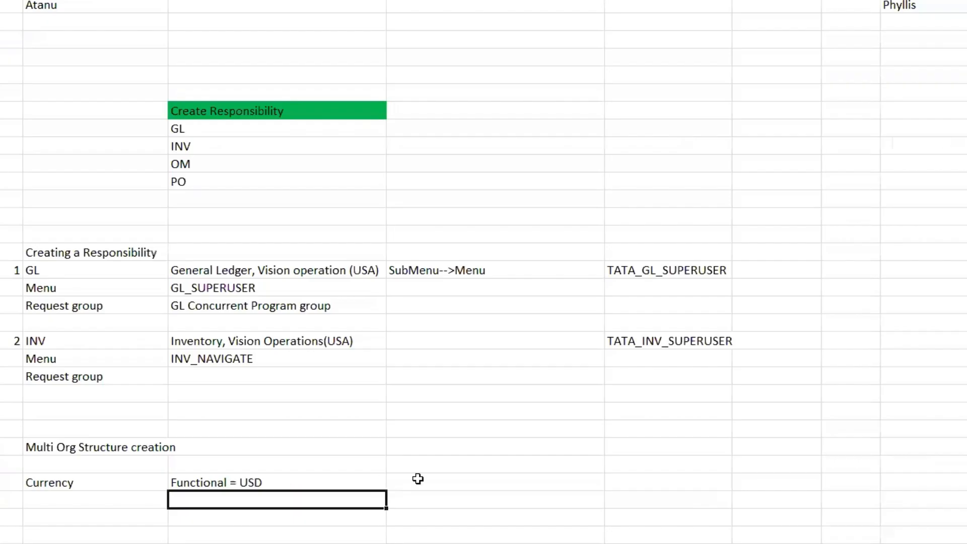
click(421, 495)
text(Enabled)
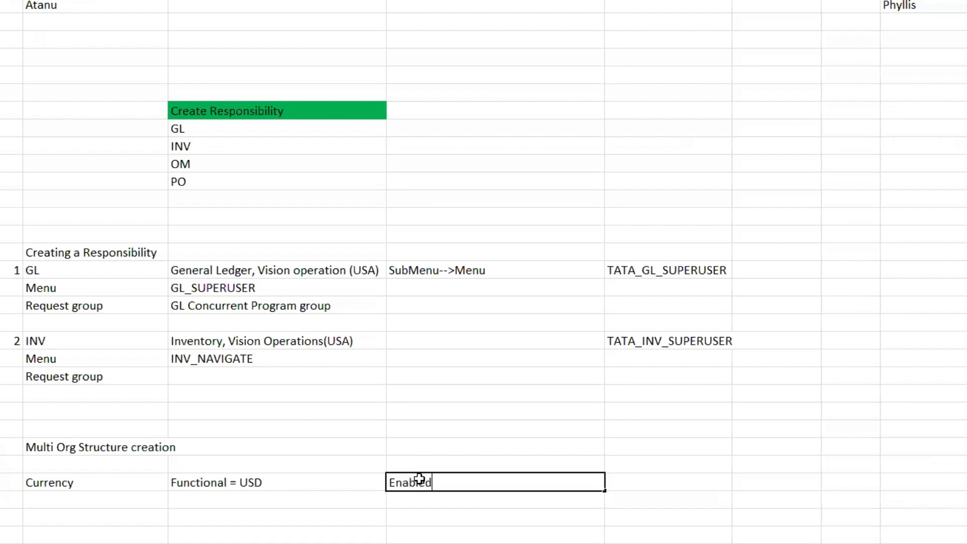
Enter the label "Calender" in B90, two rows below the Currency entry.
click(4, 514)
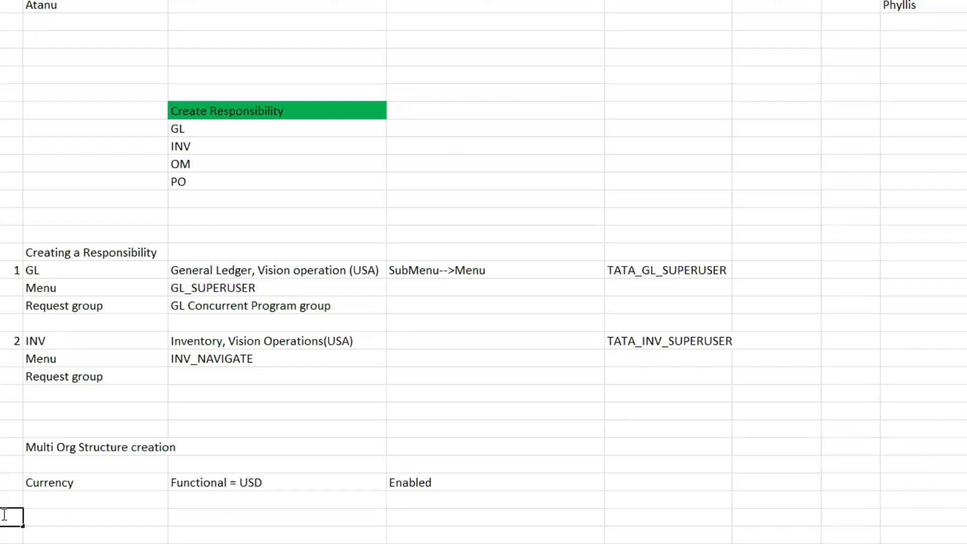
key(Right)
text(Calende)
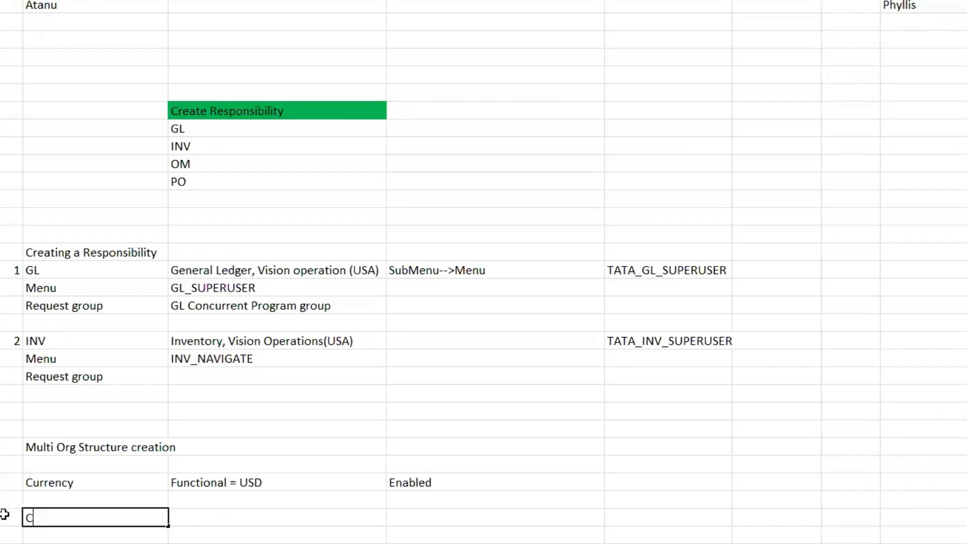
text(r)
key(Tab)
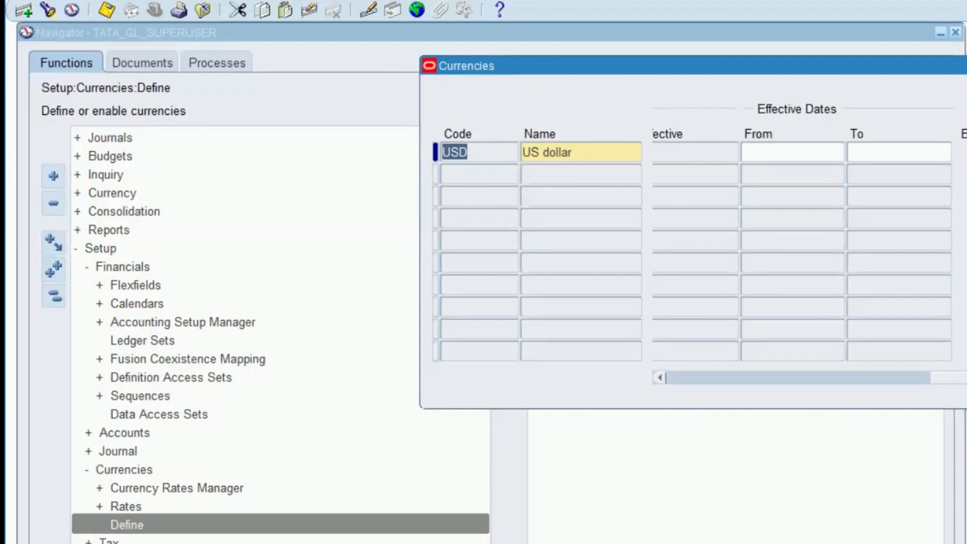
Switch to Oracle E-Business Suite, close the Currencies form, and open the period Types function under the Setup Financials Calendars branch.
key(F4)
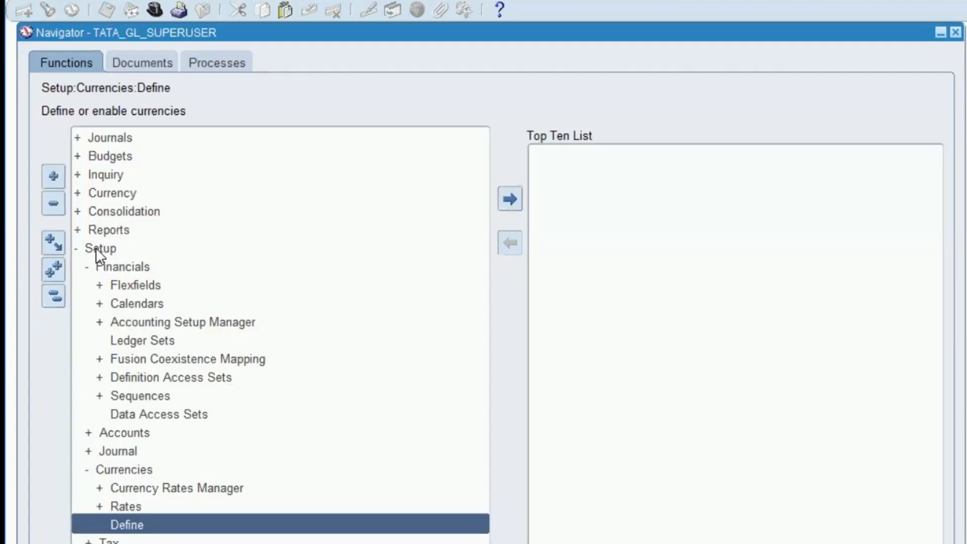
double_click(132, 305)
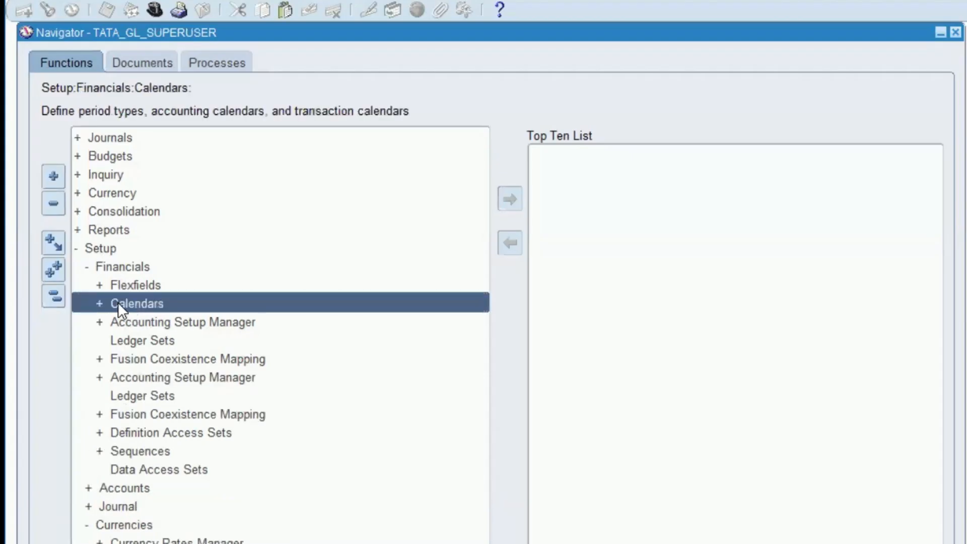
double_click(118, 303)
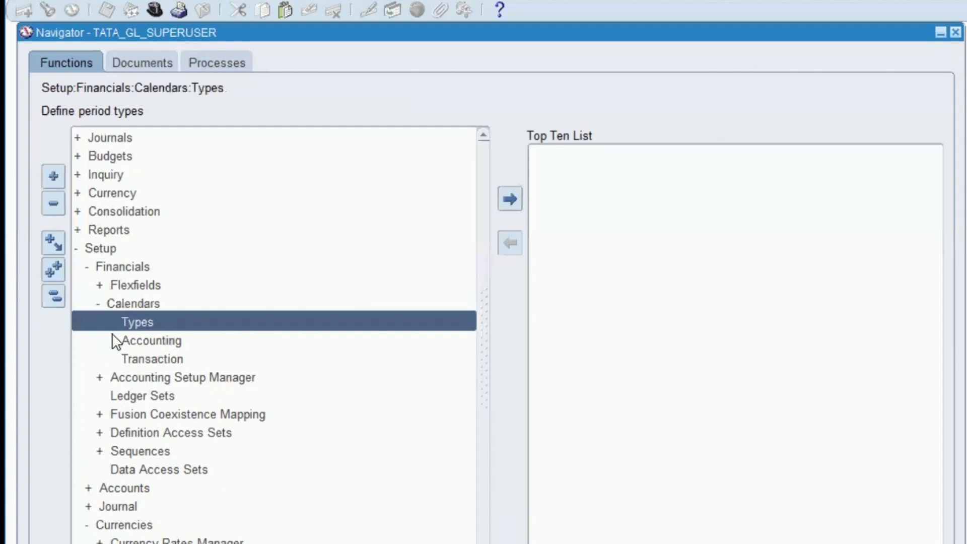
click(119, 308)
double_click(121, 303)
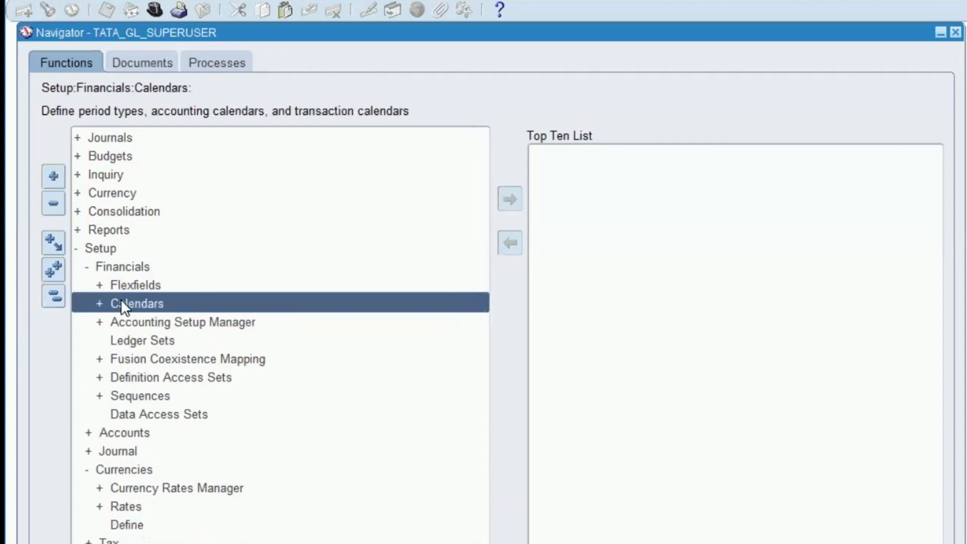
double_click(120, 302)
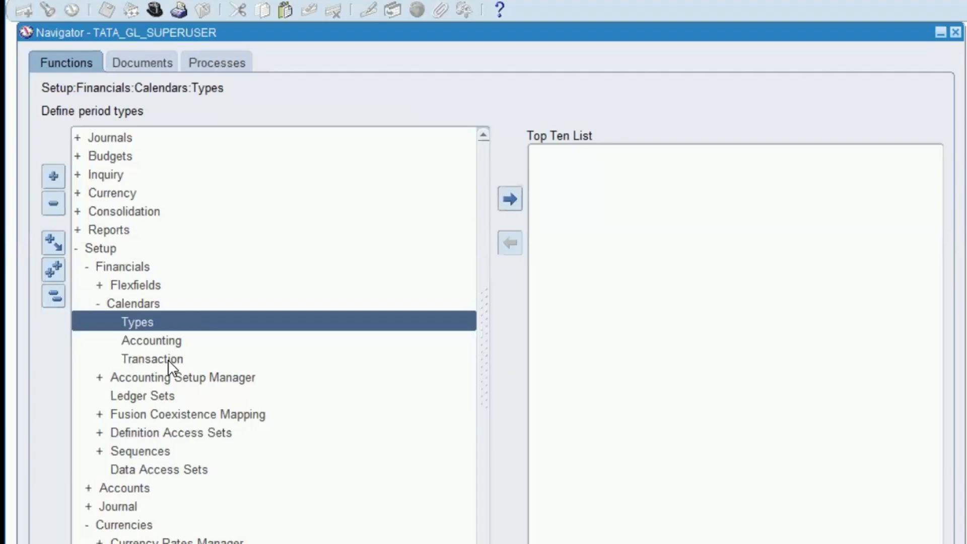
double_click(171, 321)
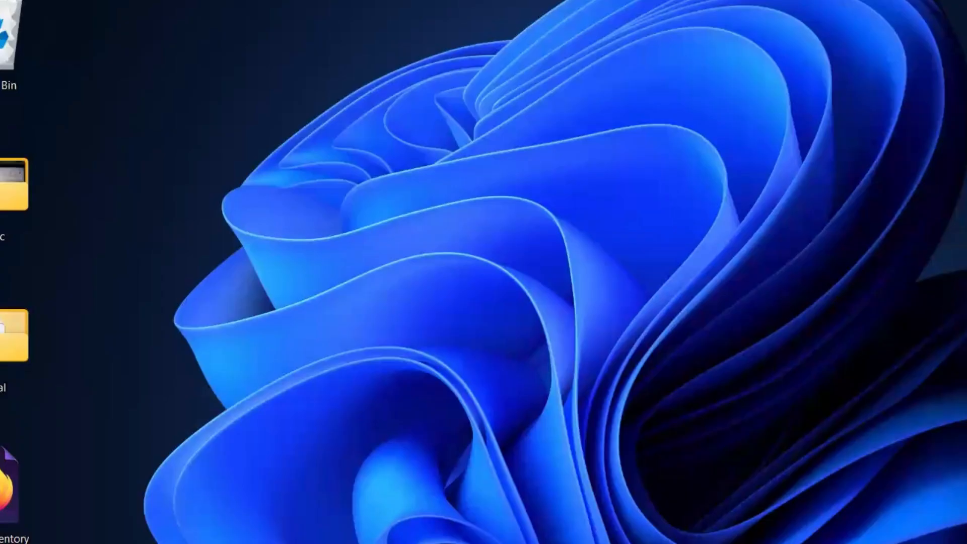
Switch to the Excel workbook and enter "Calender Type" in C91, one row below the Calender label.
click(169, 523)
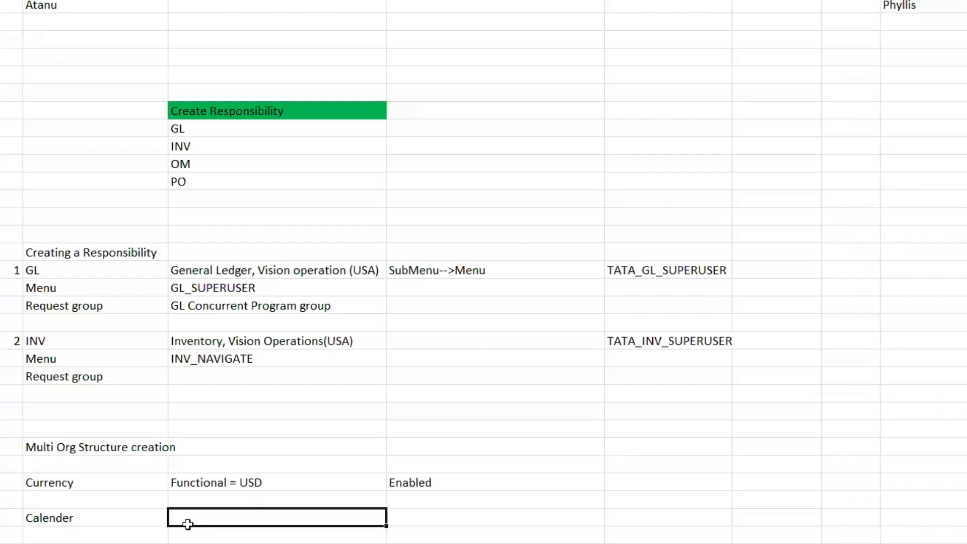
key(Return)
text(Cca)
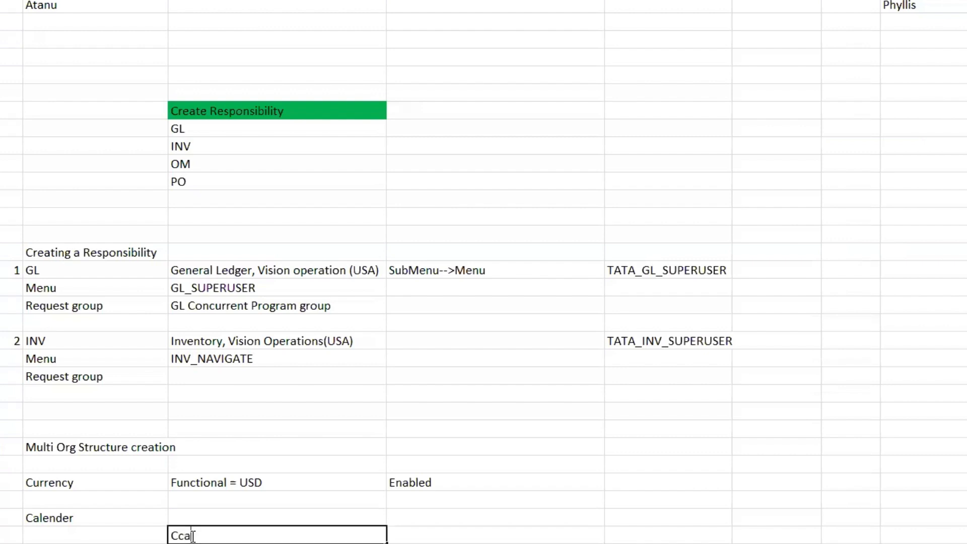
text(lender Type)
click(185, 535)
key(BackSpace)
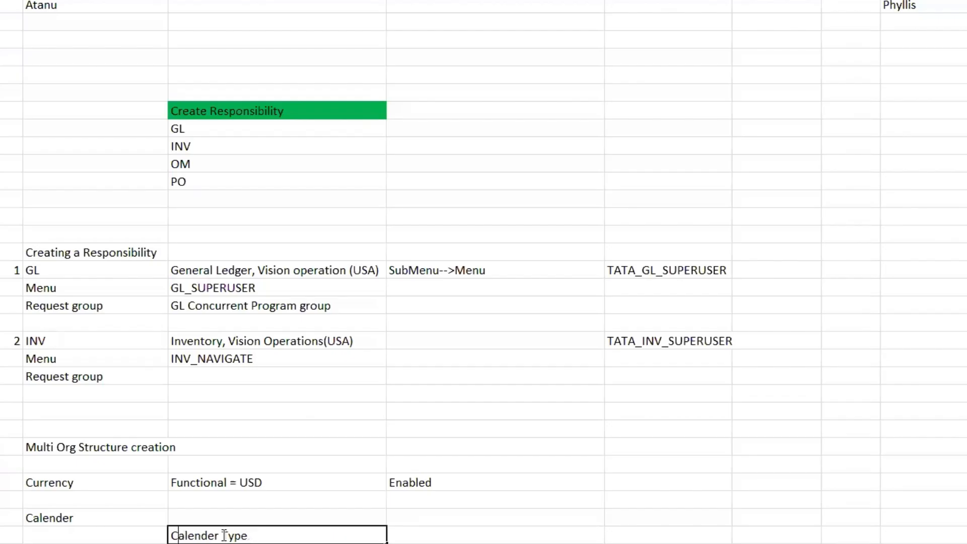
click(444, 535)
Switch to Oracle E-Business Suite, then close the Period Types form and reopen it from Setup Financials Calendars.
key(alt+Tab)
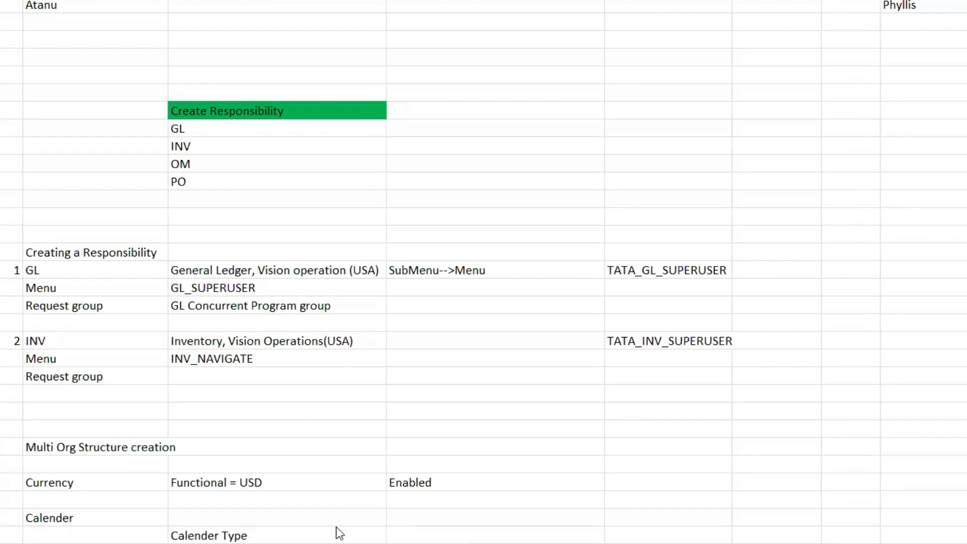
click(494, 534)
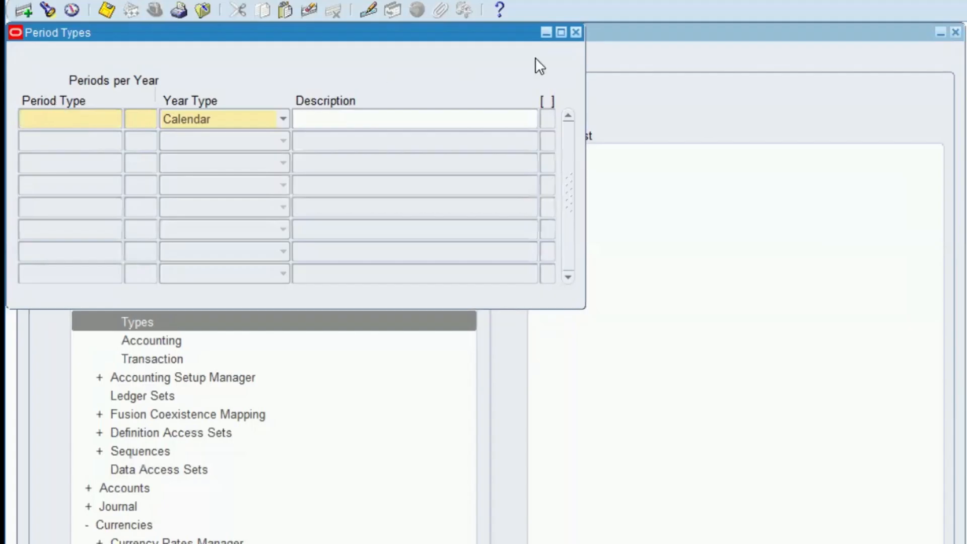
click(575, 33)
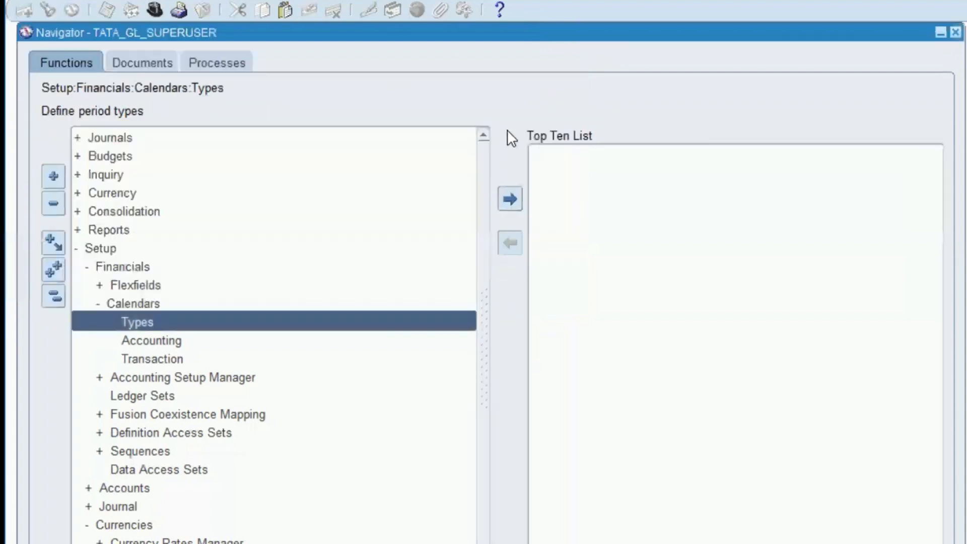
double_click(155, 322)
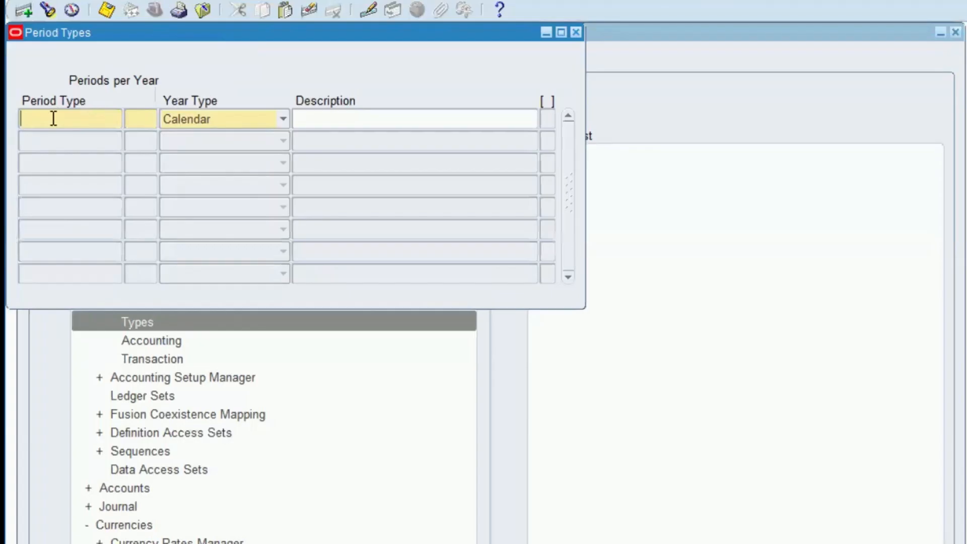
Query the Period Types form by example with blank criteria to retrieve all existing period types.
click(81, 0)
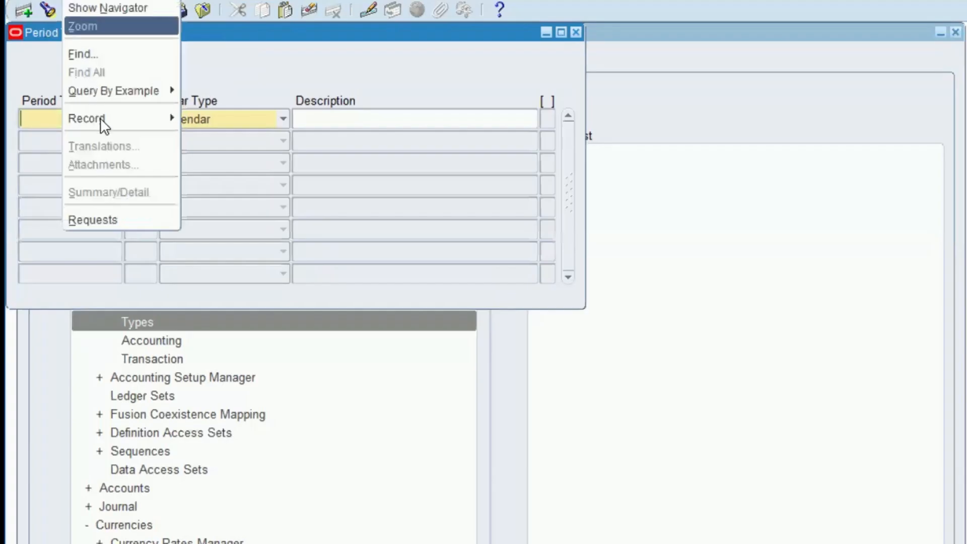
click(154, 91)
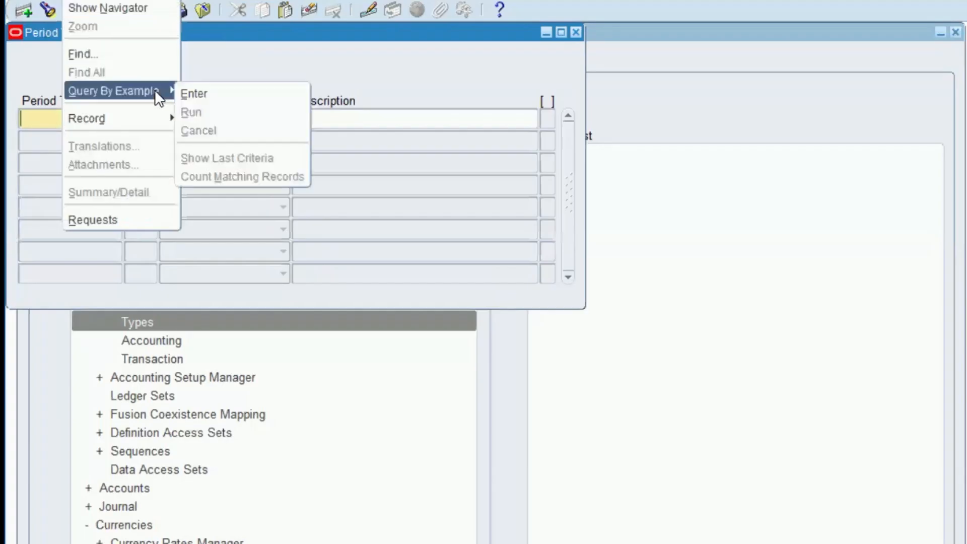
click(197, 94)
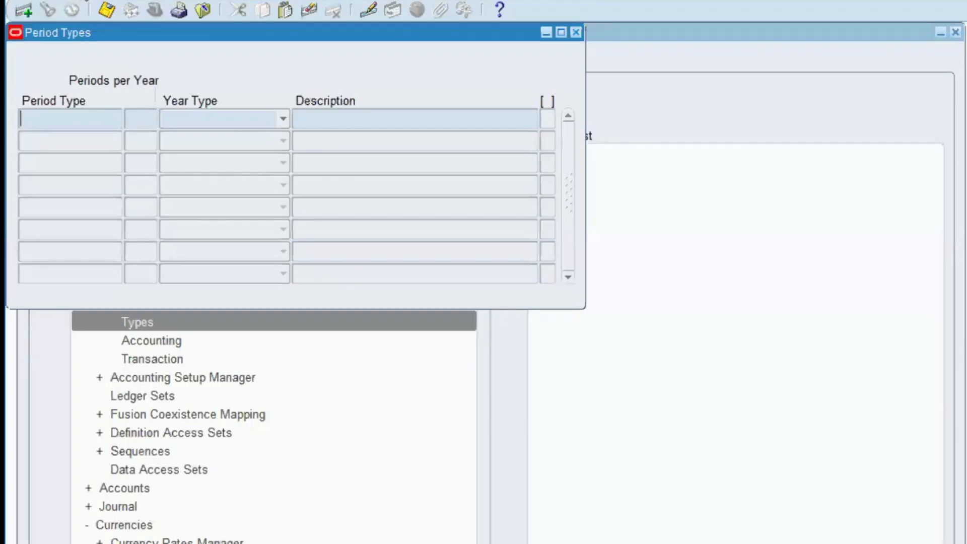
click(84, 1)
click(90, 42)
click(89, 1)
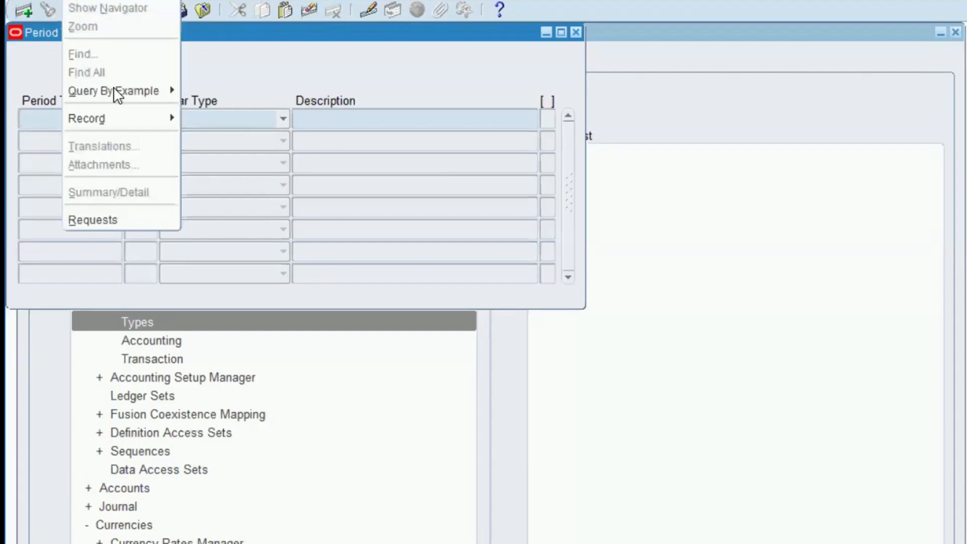
click(166, 92)
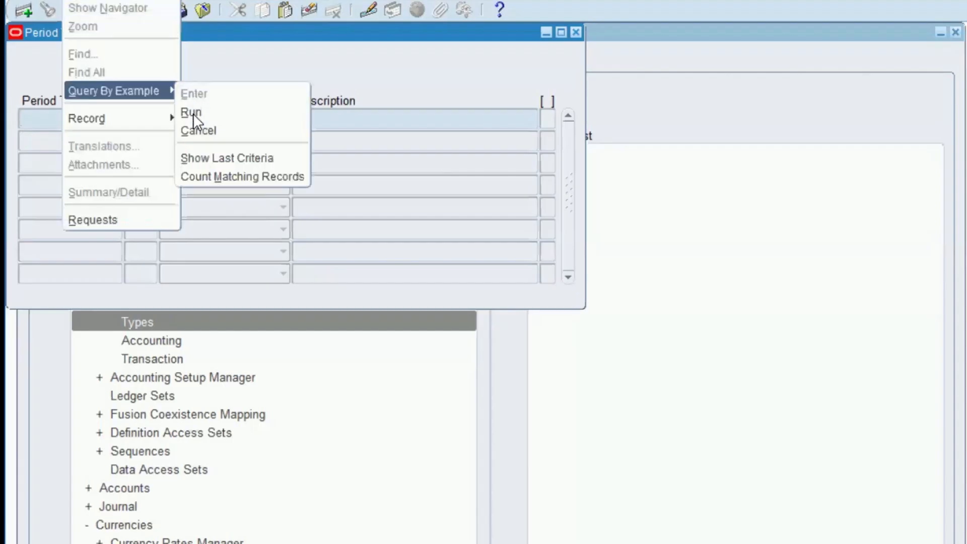
click(192, 114)
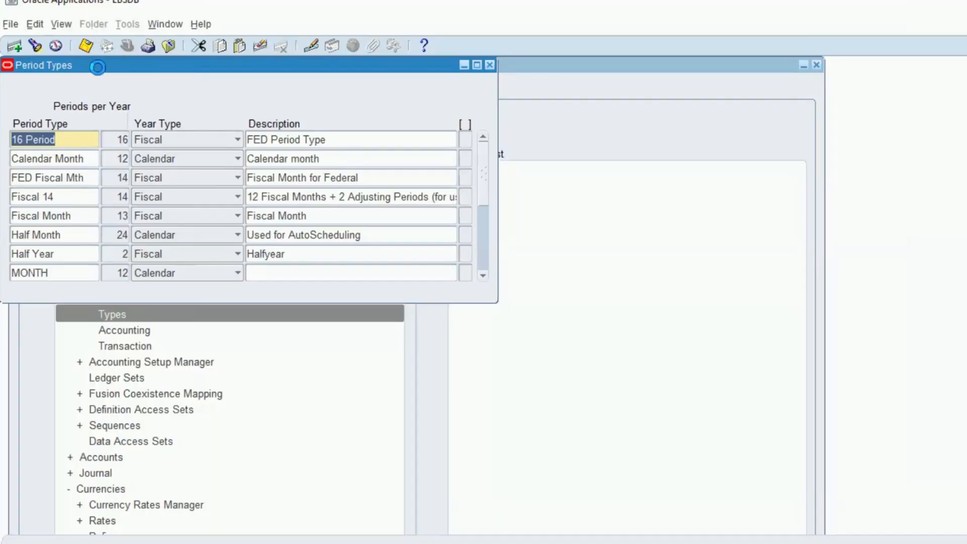
Browse the period types down to Fiscal 14 and move the Period Types form clear of the Navigator function list.
key(Down)
key(Down)
key(Down)
drag(158, 60, 485, 116)
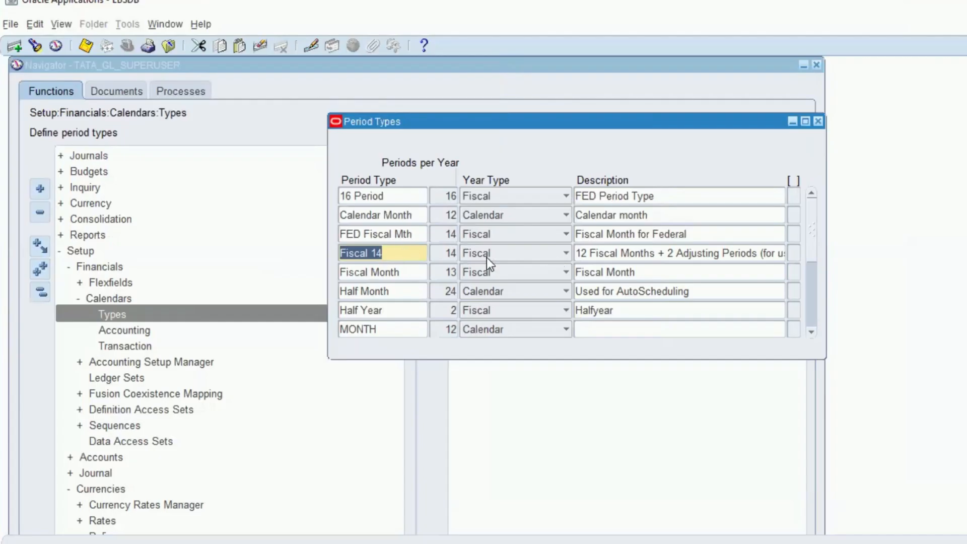
Add a period type record below 16 Period named TATA_13, with 13 periods per year and the Fiscal year type.
click(392, 198)
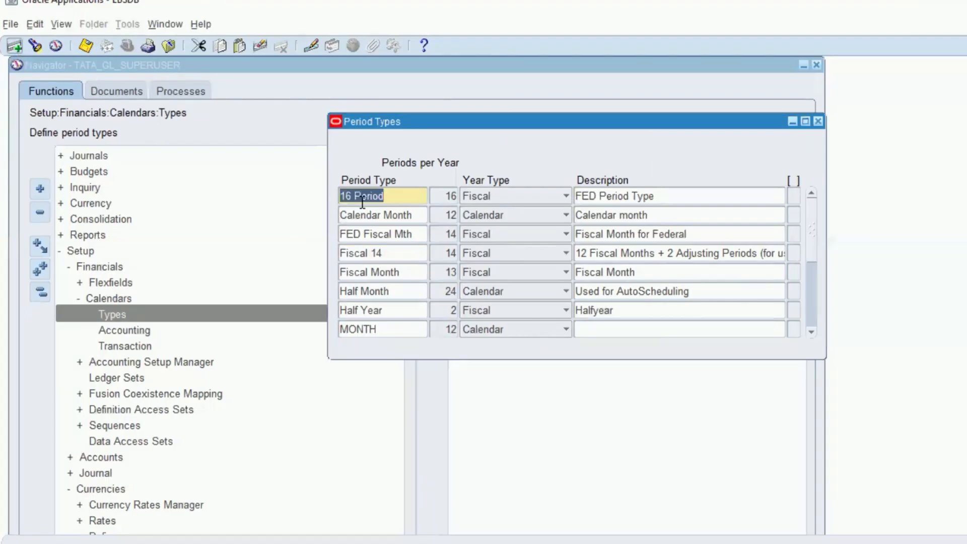
key(ctrl+Down)
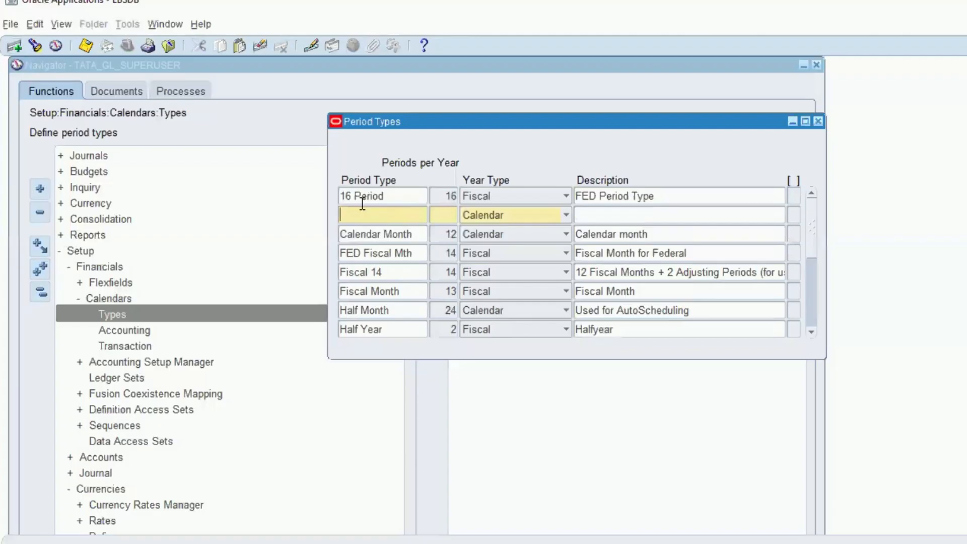
text(TATA_13)
click(445, 219)
text(13)
click(497, 216)
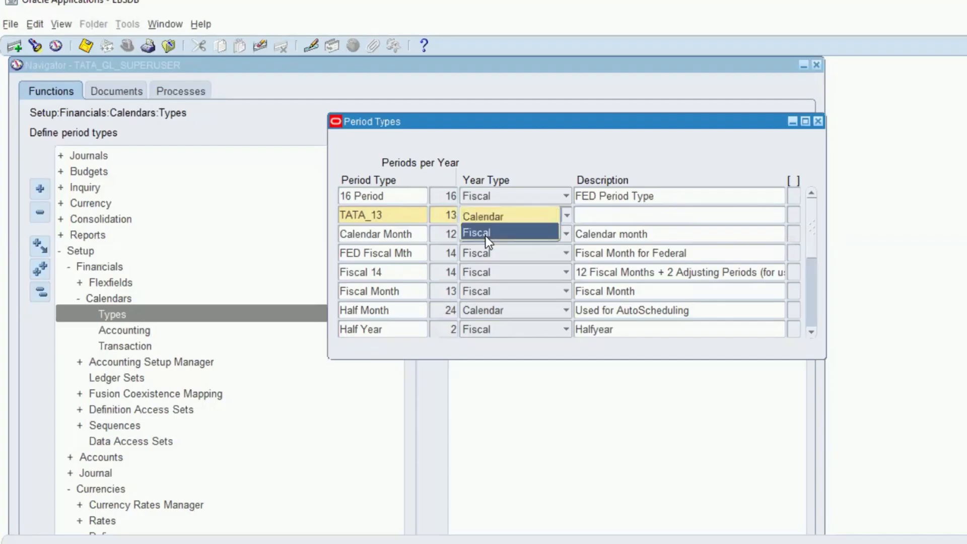
click(487, 232)
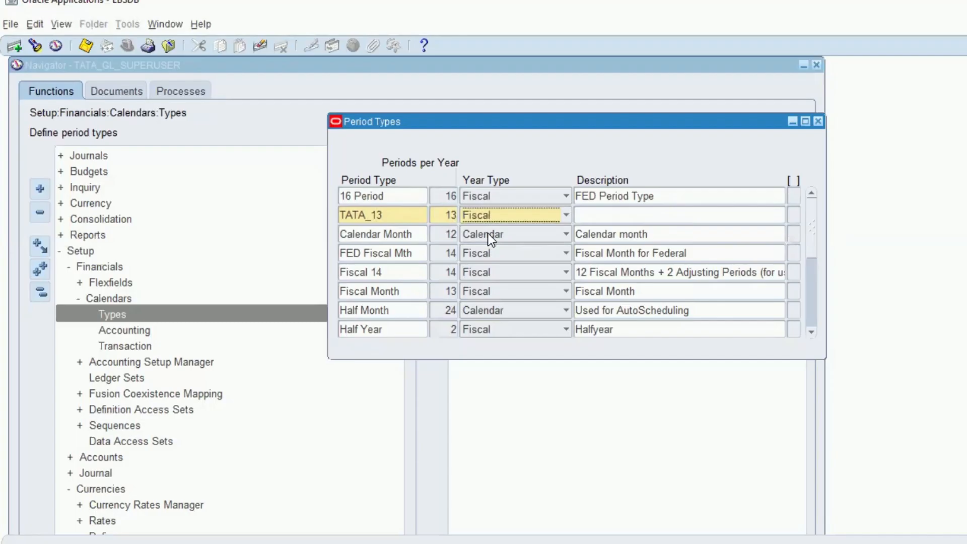
Describe the TATA_13 period type as "TATA 12 MONTH + 1 MONTH ADJUSTMENT PERIOD" and save the record.
click(601, 216)
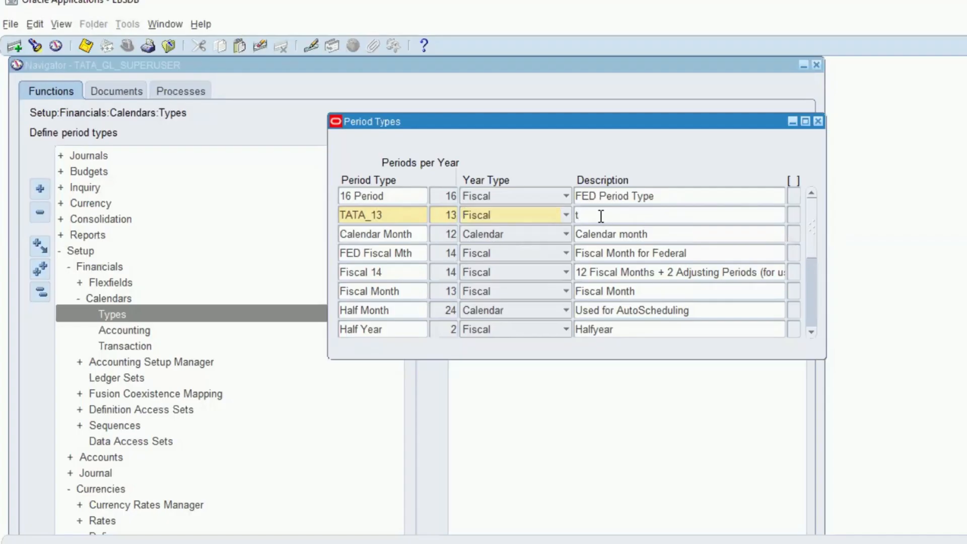
text(TATA)
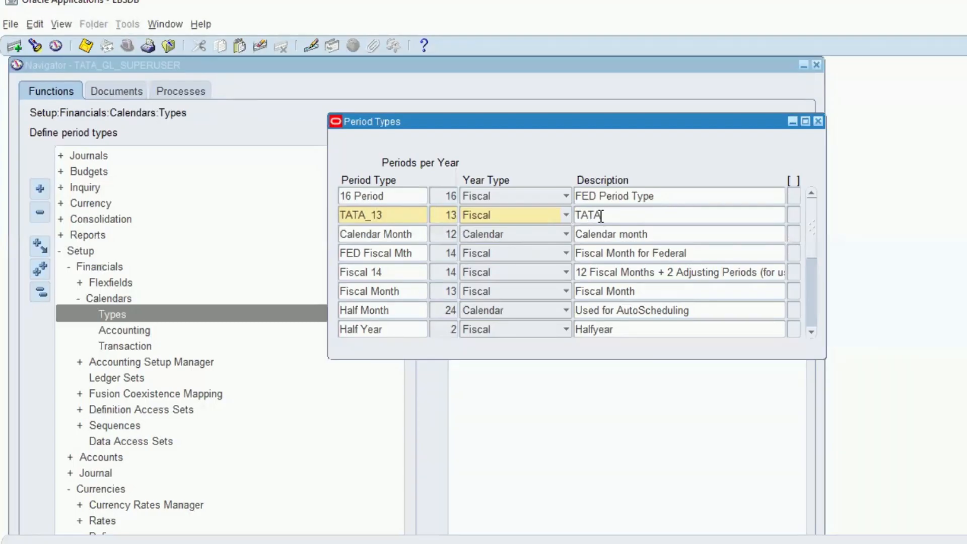
text(_1)
text(2 MONT)
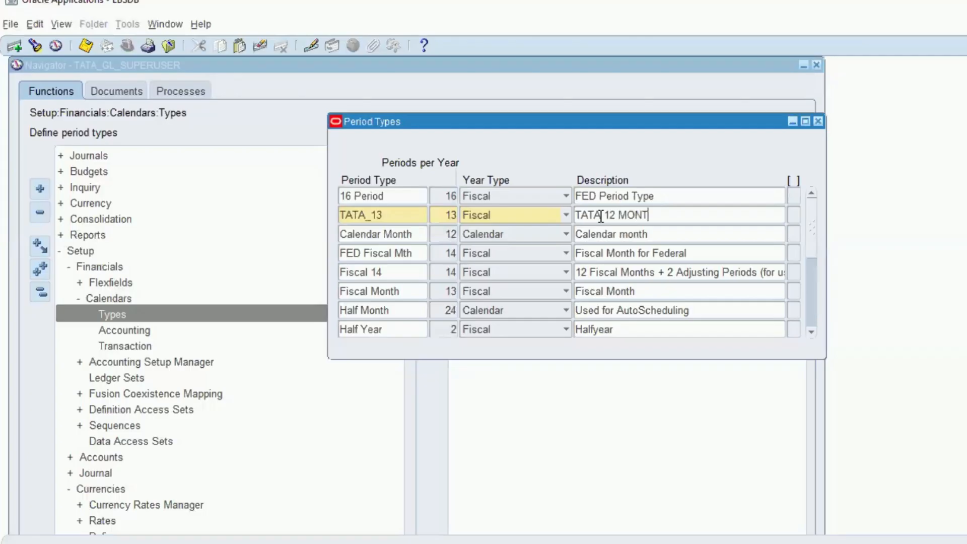
text(H + 1 MONTH ADJU)
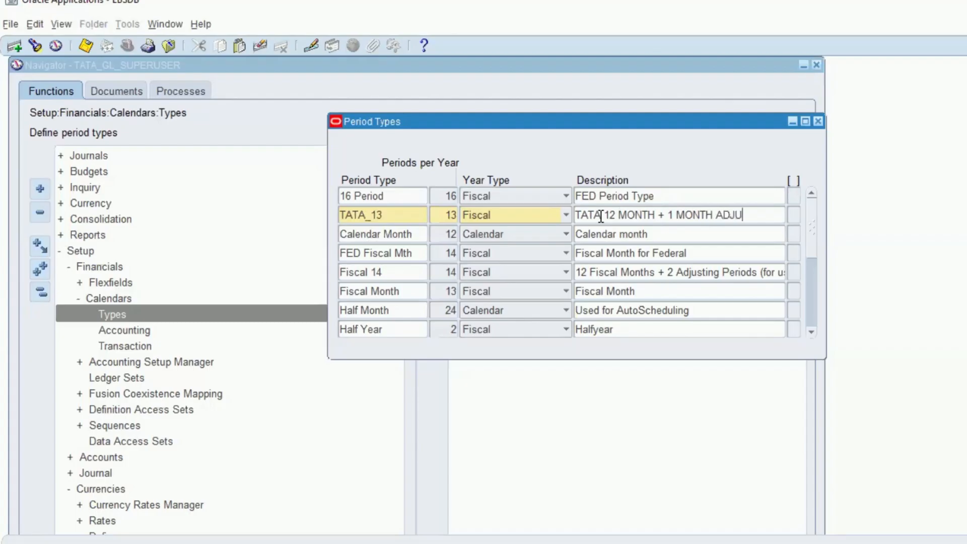
text(STMENT P)
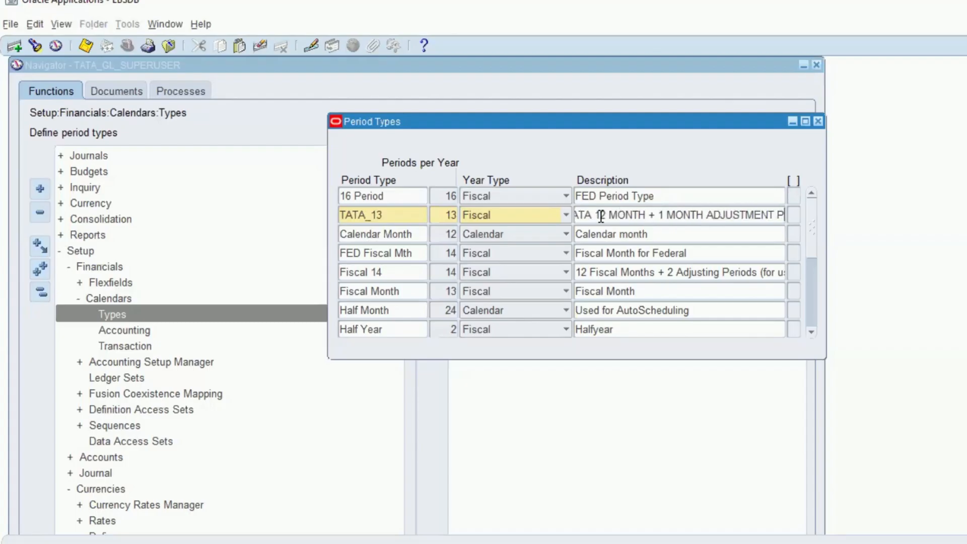
text(ER)
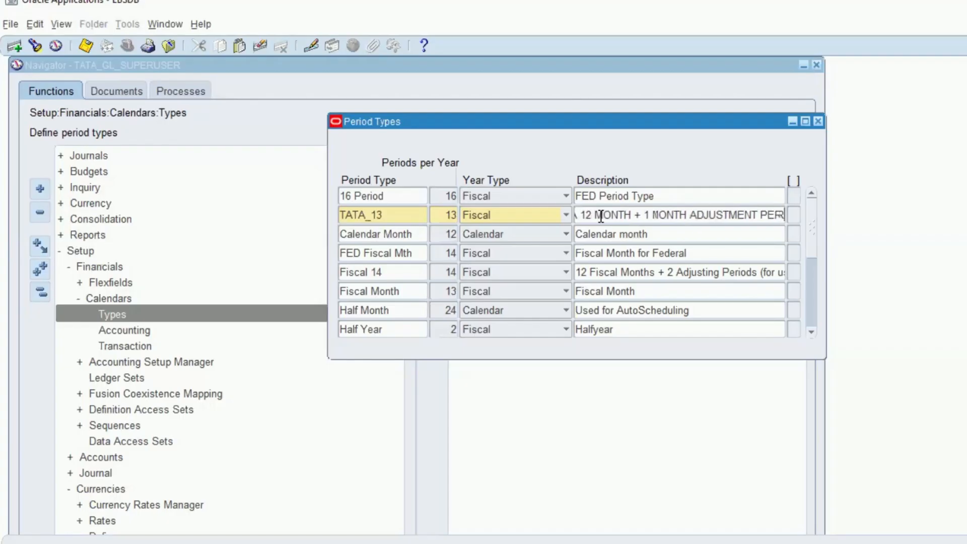
text(IOD)
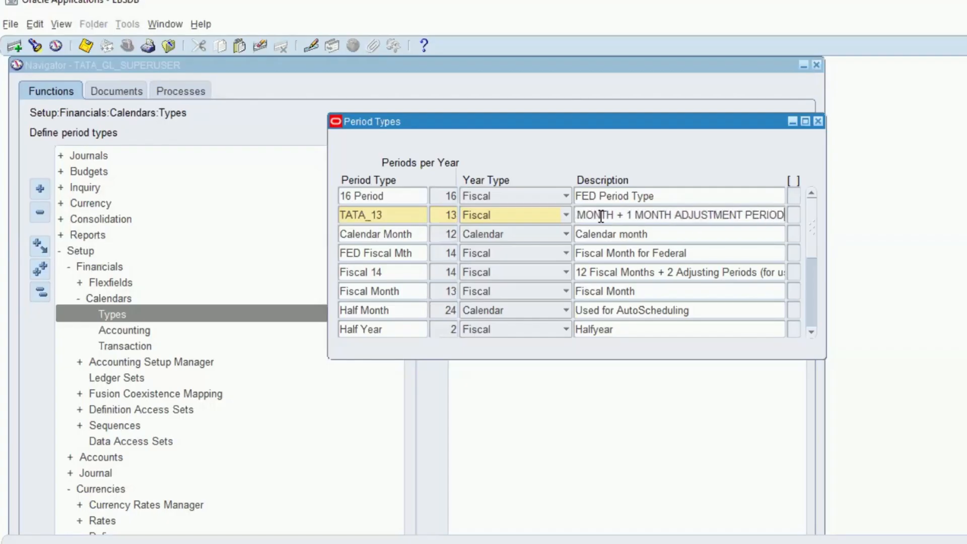
click(86, 47)
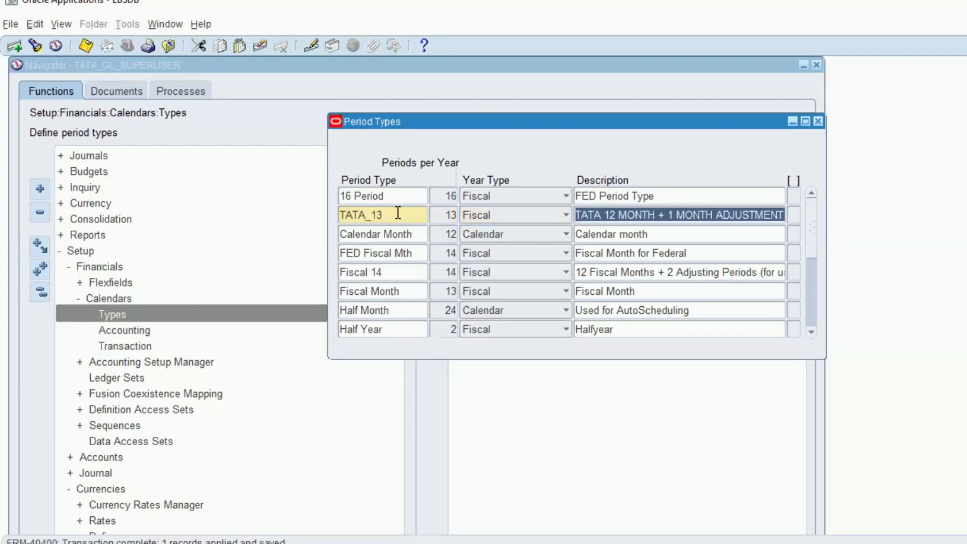
Review the TATA_13 record's period type name and periods-per-year fields.
click(396, 211)
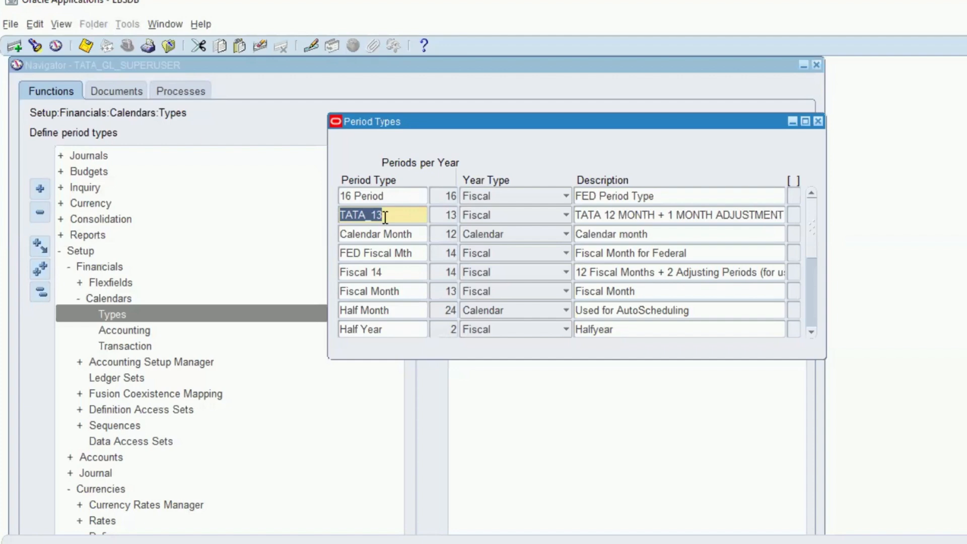
click(446, 215)
key(shift+End)
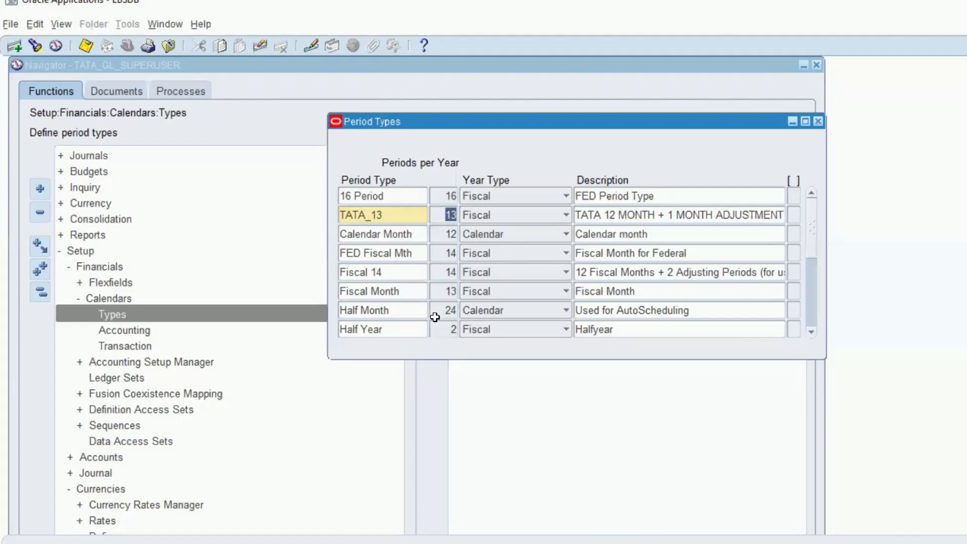
Switch to the Excel workbook and enter "Inside month" directly below the Date label in column J.
key(alt+Tab)
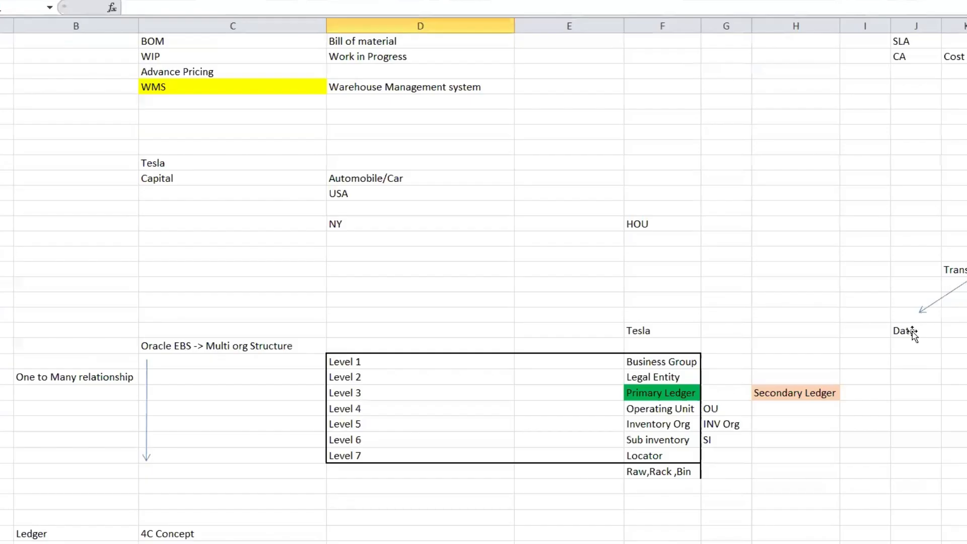
click(914, 330)
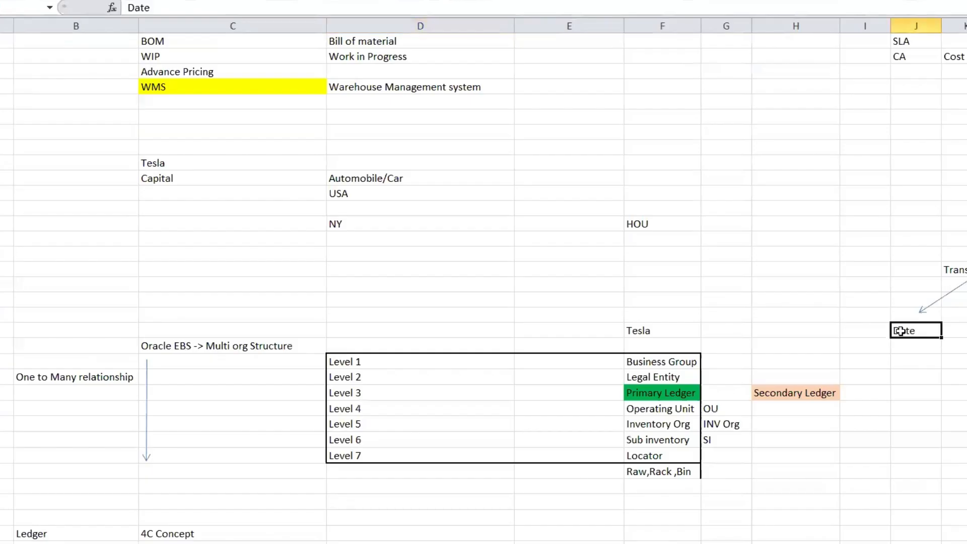
scroll(901, 327, down, 2)
click(909, 256)
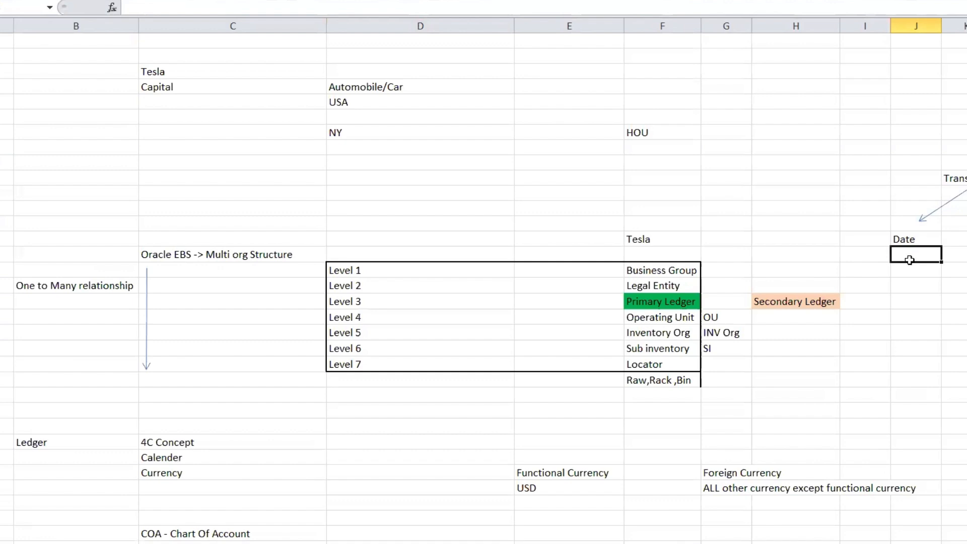
text(Ins)
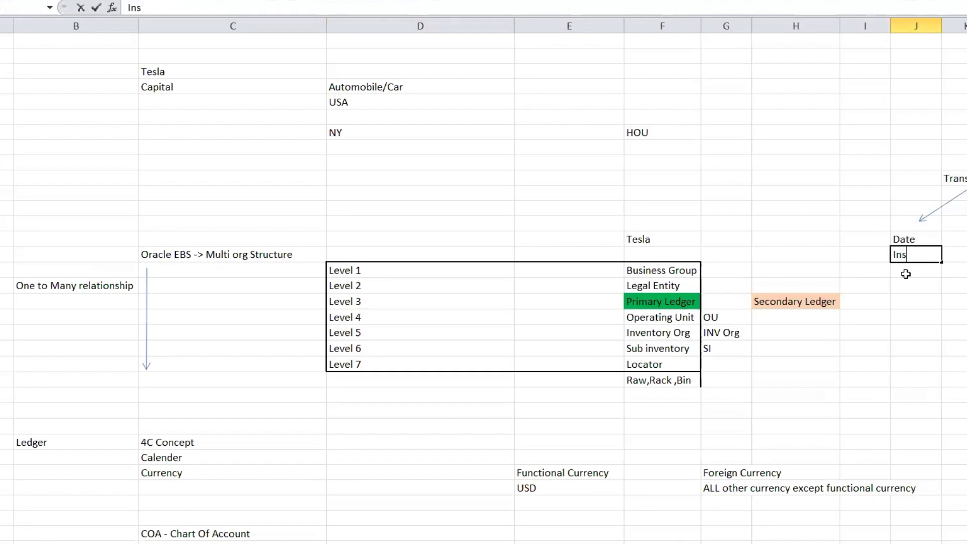
text(ide month)
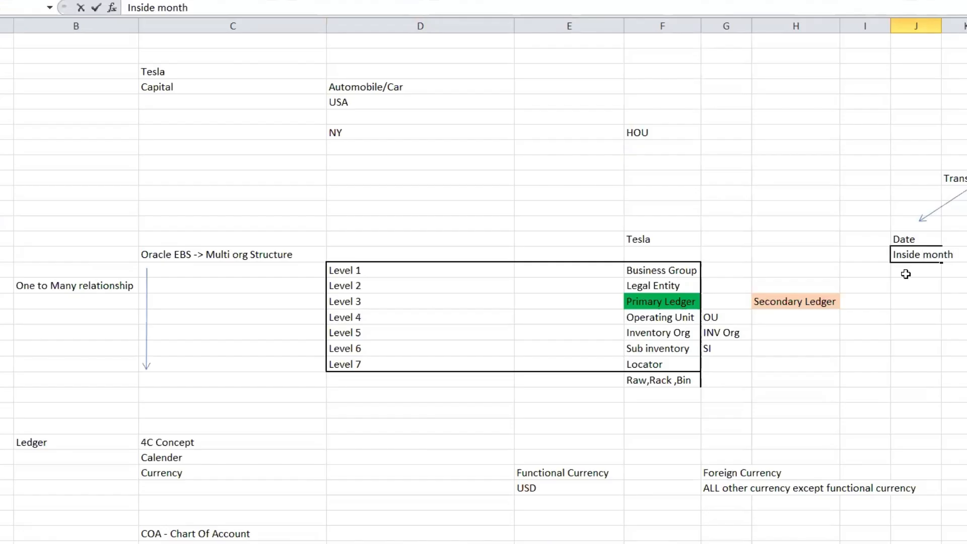
Enter "1 year =12 month--> 12 per" in the cell directly below "Inside month" in column J.
click(905, 273)
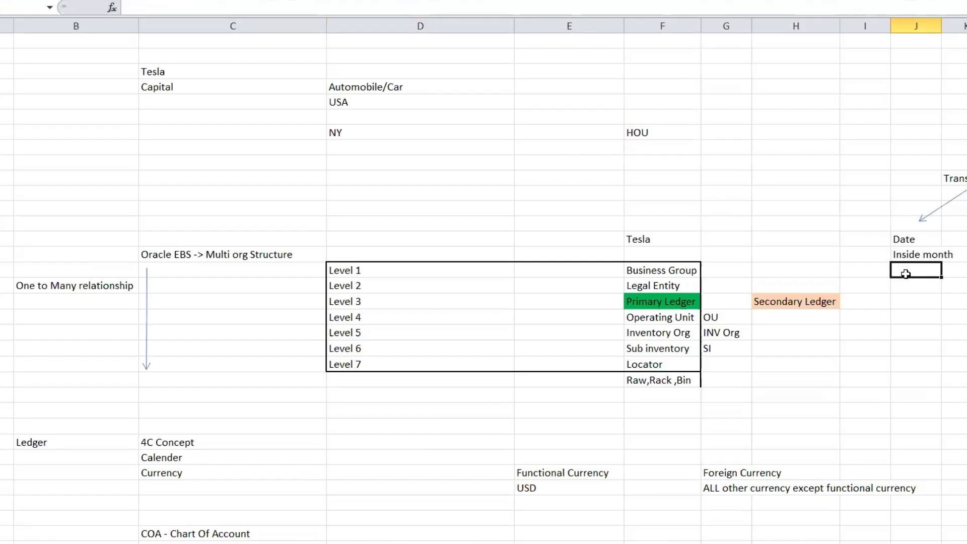
text(1 )
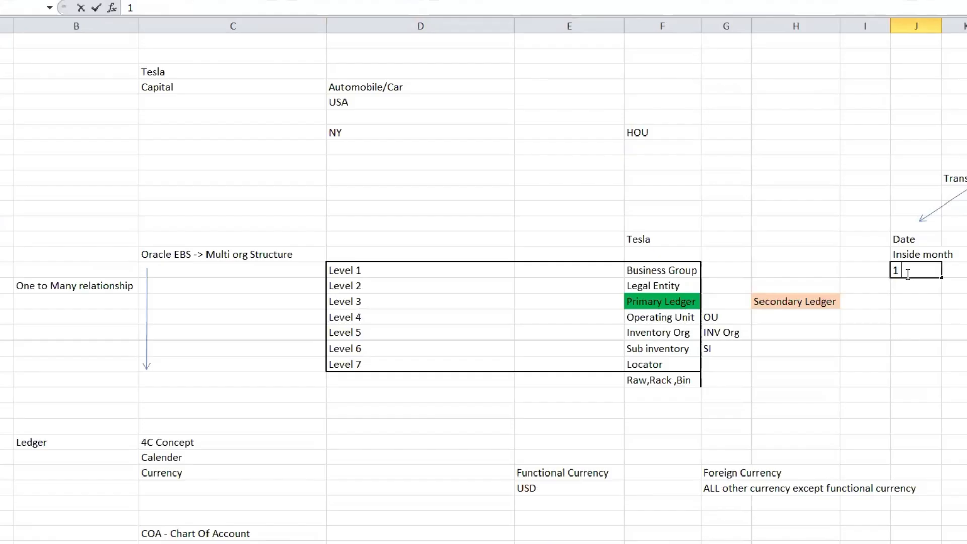
text(year =12 month--)
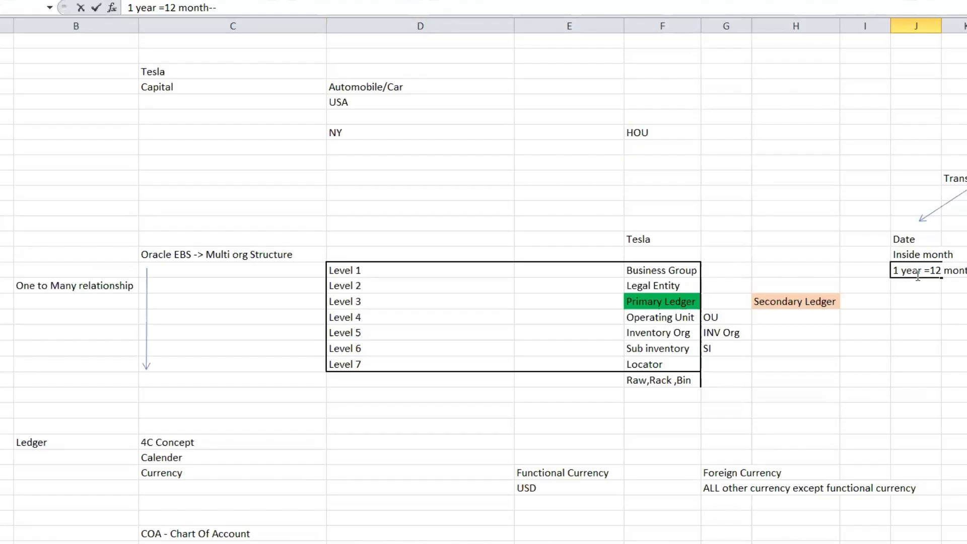
text(> 12 per)
key(Return)
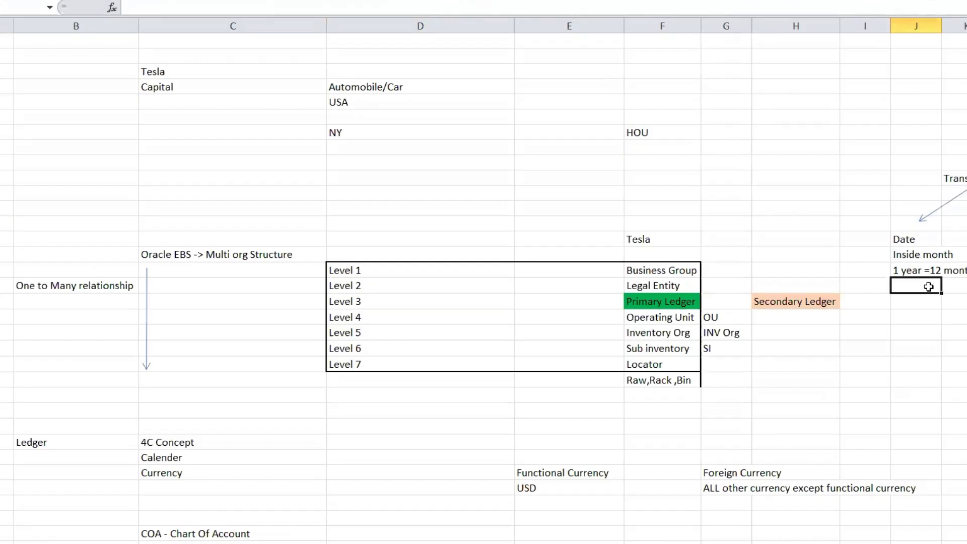
Enter "1 month = 1 Period" directly below the "1 year =12 month" note in column J.
text(1)
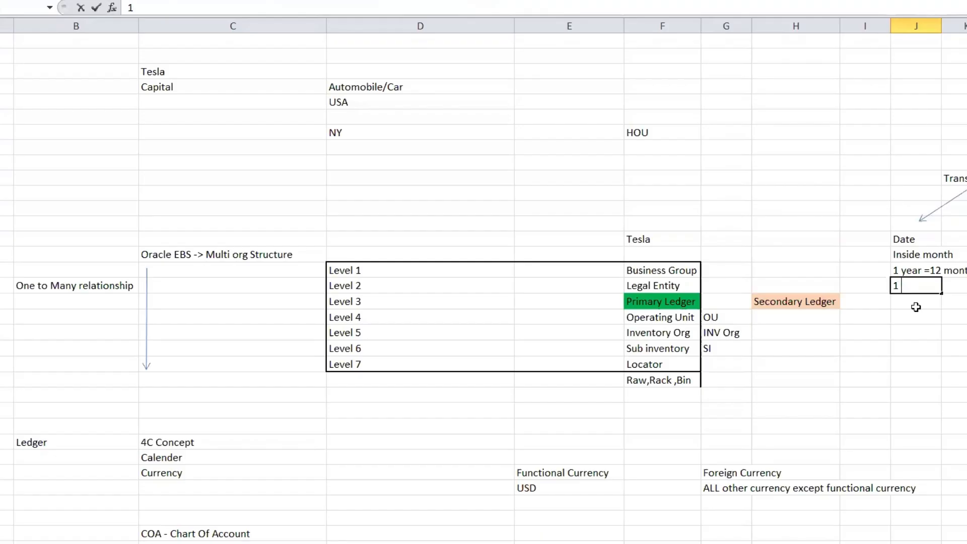
text( month = 1)
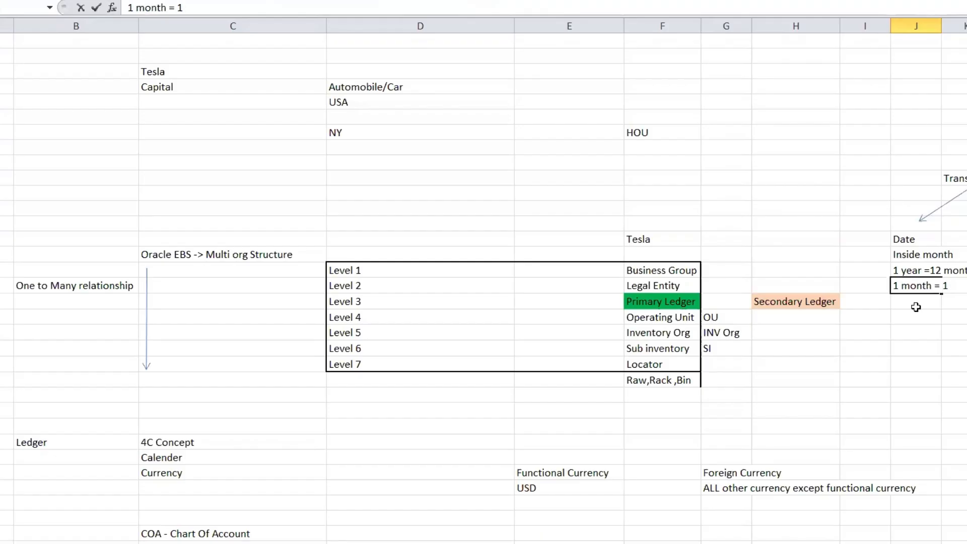
text( Period)
Add "for buffer period/adjustment period = 1 period" below the "1 month = 1 Period" note in column J.
click(915, 302)
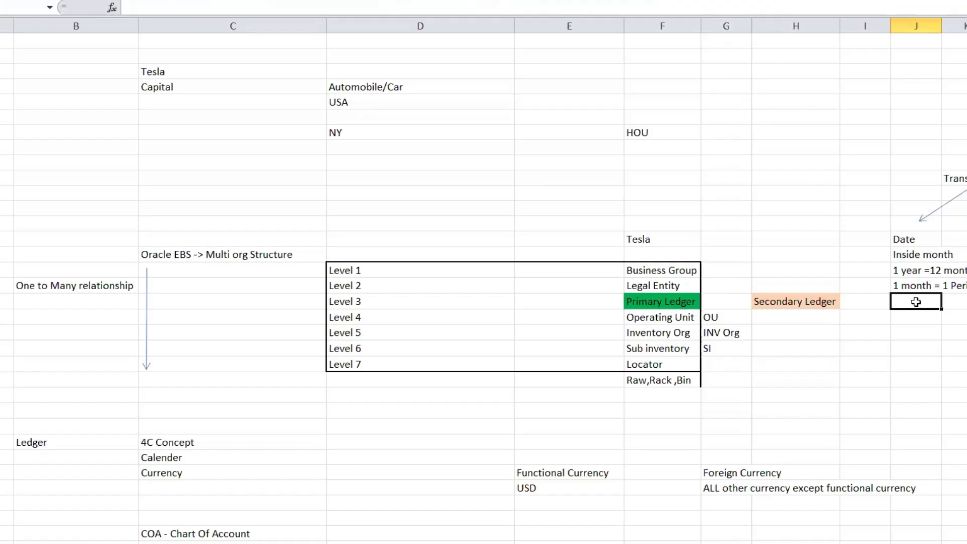
text(for bu)
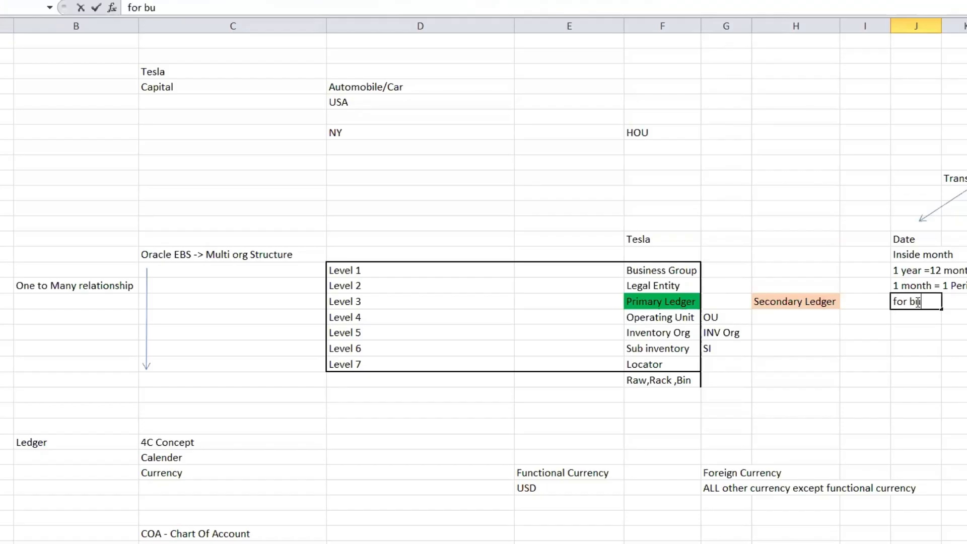
text(ffer peri)
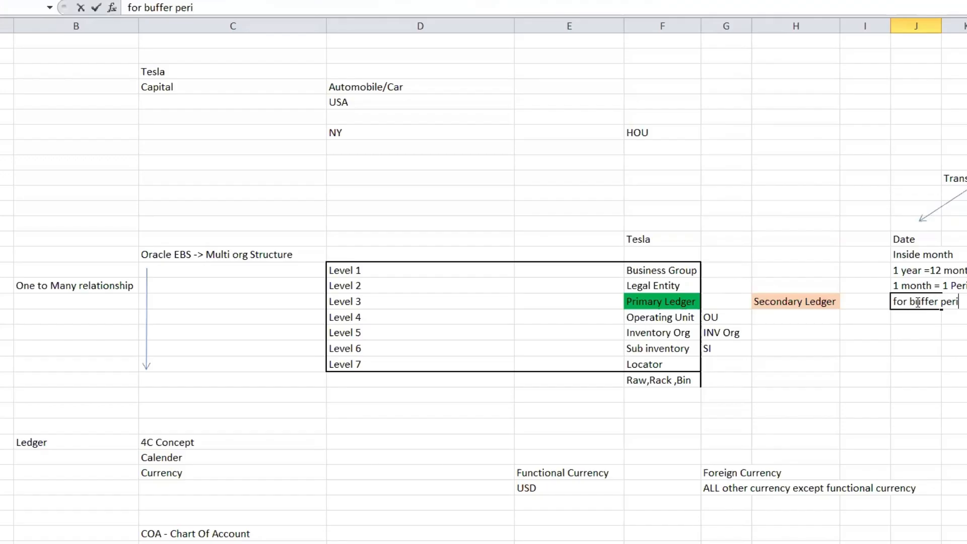
text(od/adjustment period = 1)
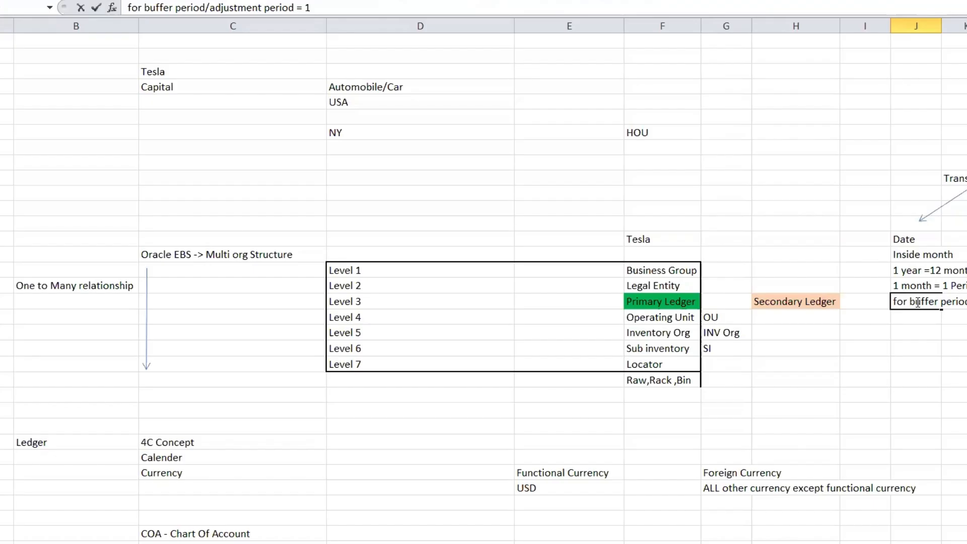
text( period)
key(Return)
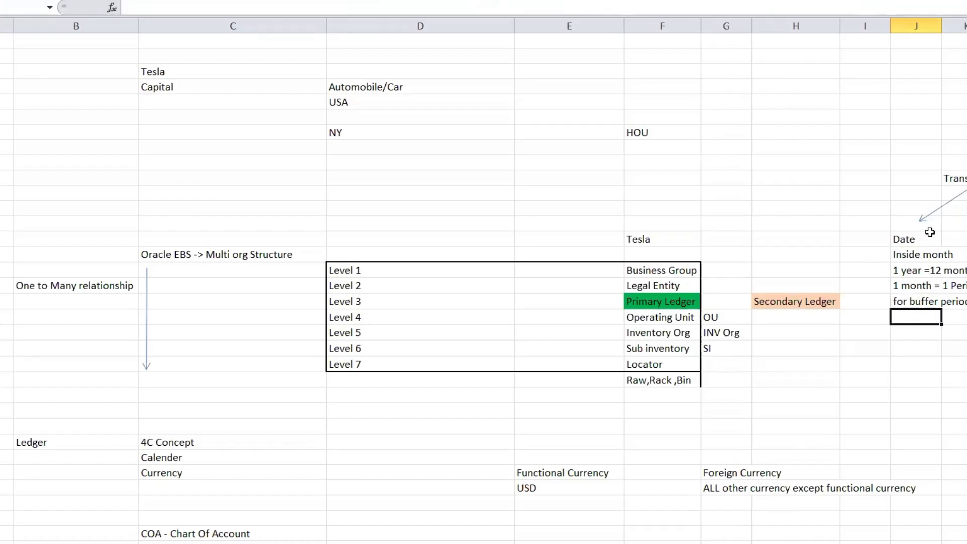
Autofit column J's width to its contents and enter "Total 13 Period" below the buffer period note.
double_click(941, 26)
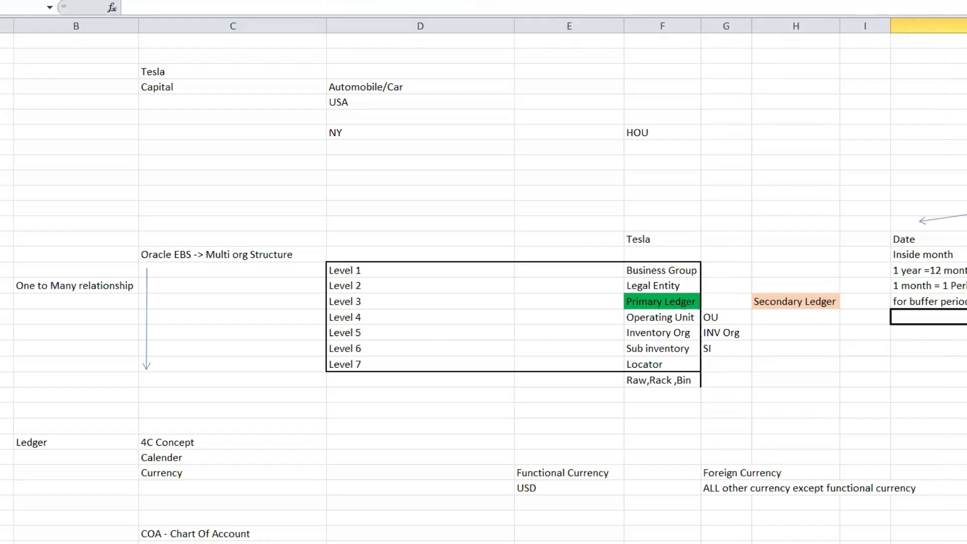
click(929, 270)
click(928, 285)
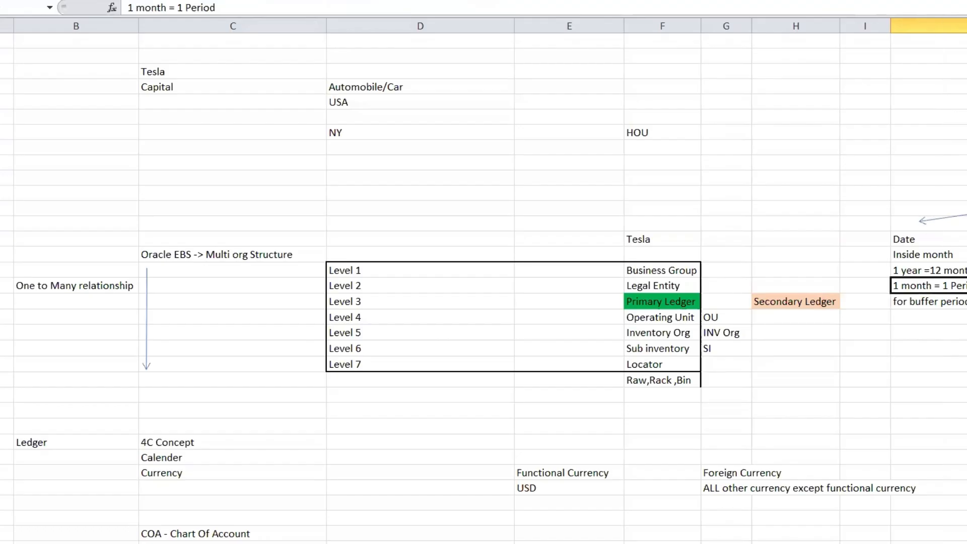
click(928, 317)
text(T)
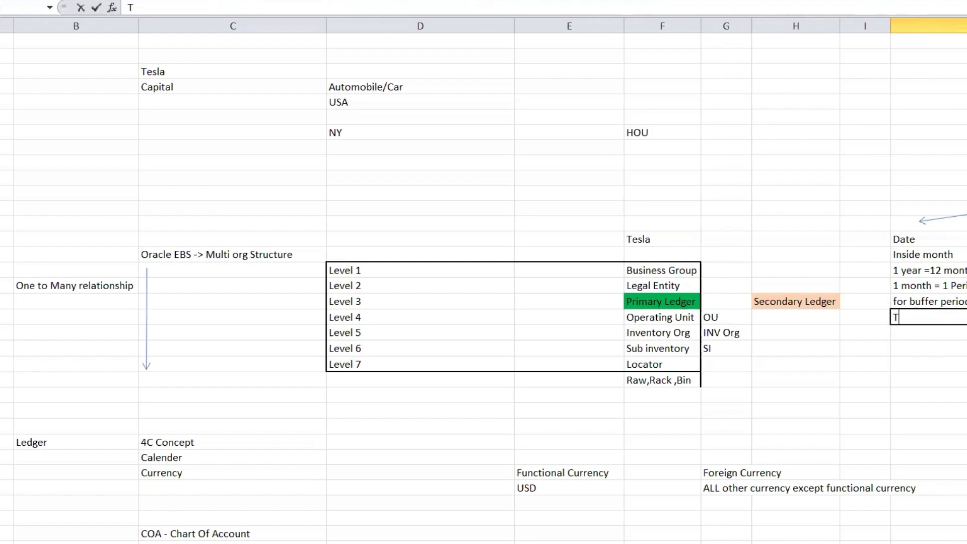
text(otal 13 Period)
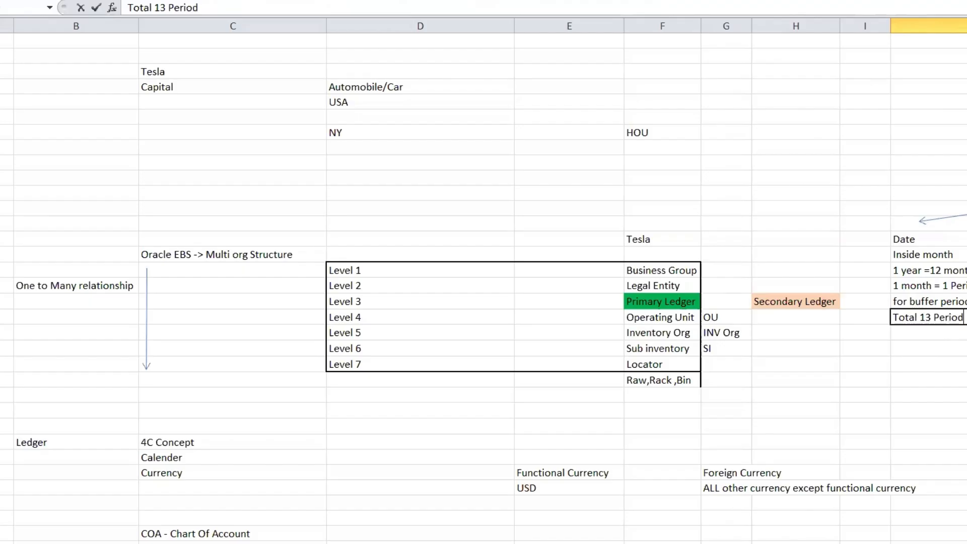
key(Return)
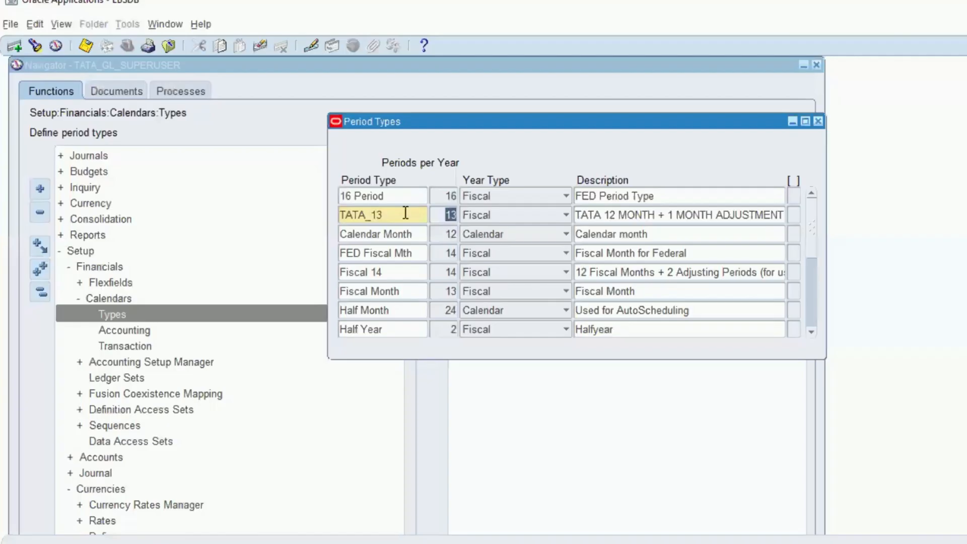
Switch to Oracle Applications and try to change the TATA_13 record's year type to Calendar.
double_click(457, 216)
key(shift+Tab)
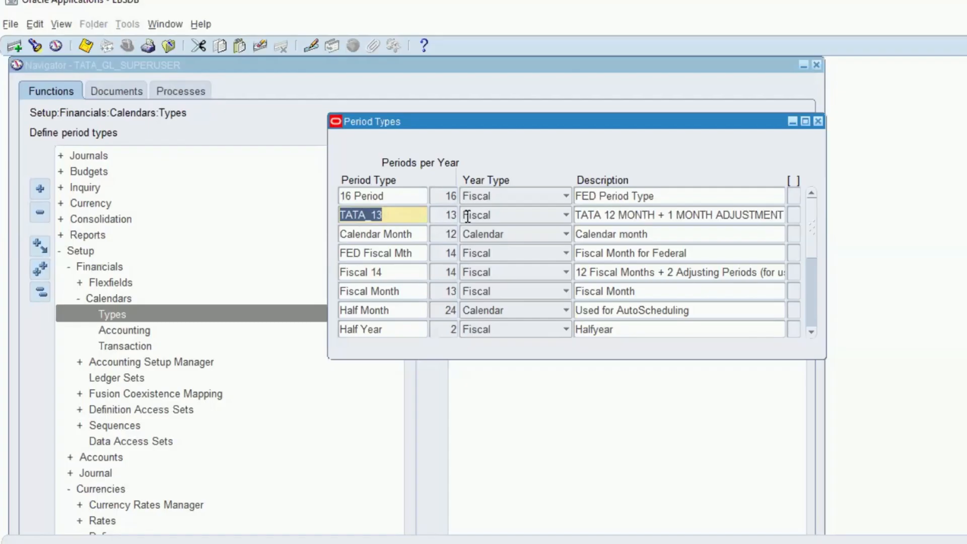
key(Tab)
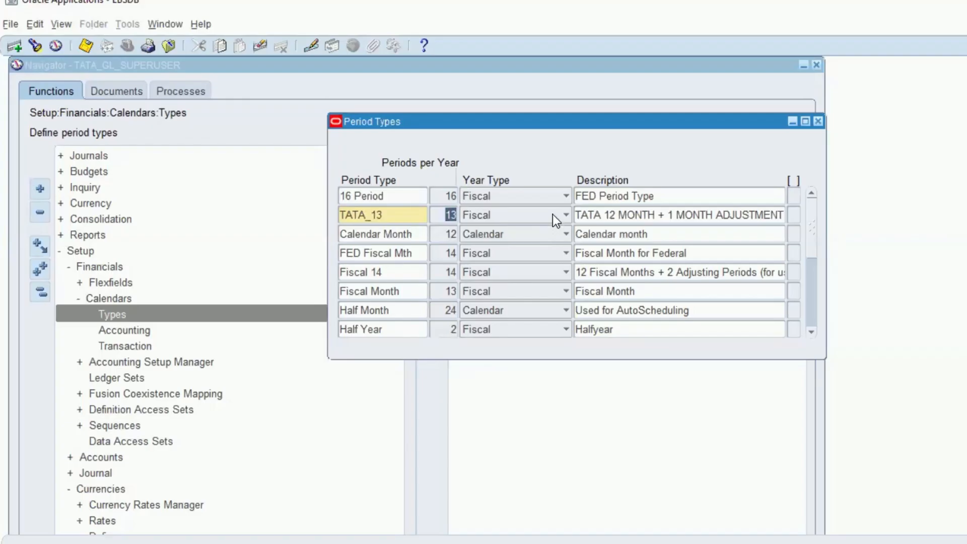
click(552, 213)
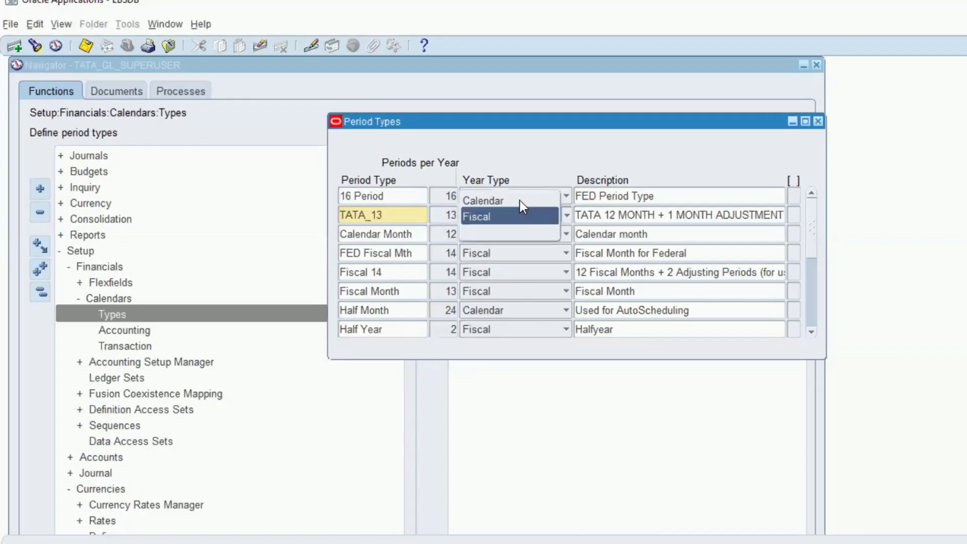
click(522, 203)
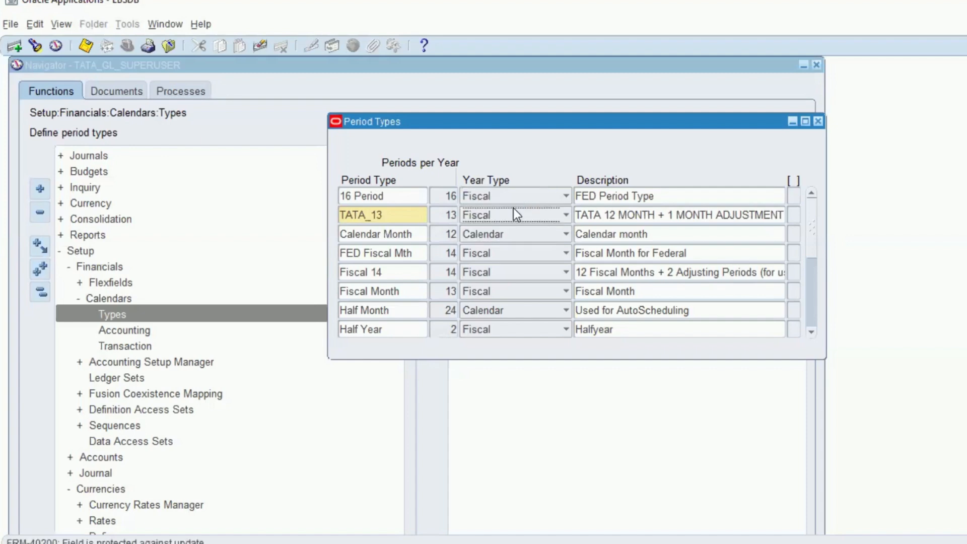
Add a period type record below Calendar Month named TATA_13_CAL, with 13 periods per year and the Calendar year type.
click(380, 234)
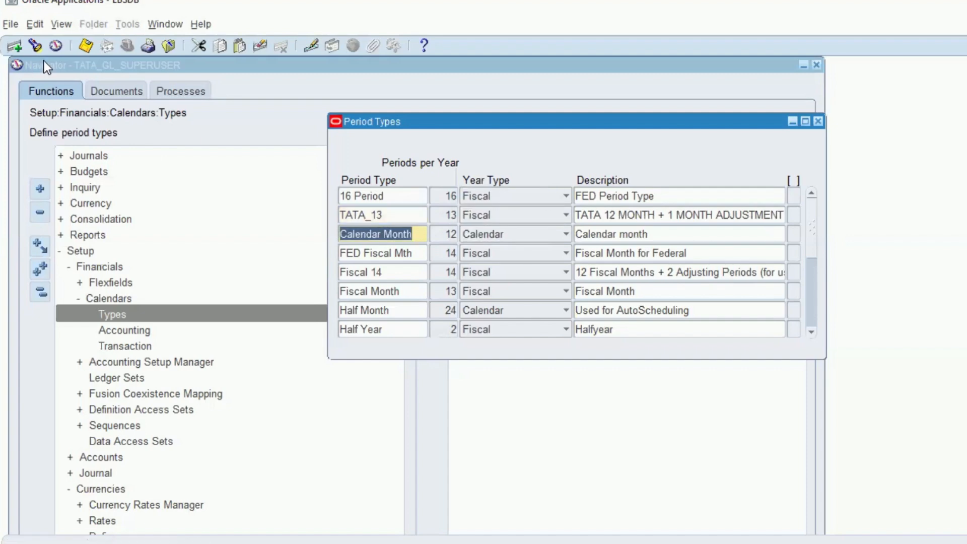
key(ctrl+Down)
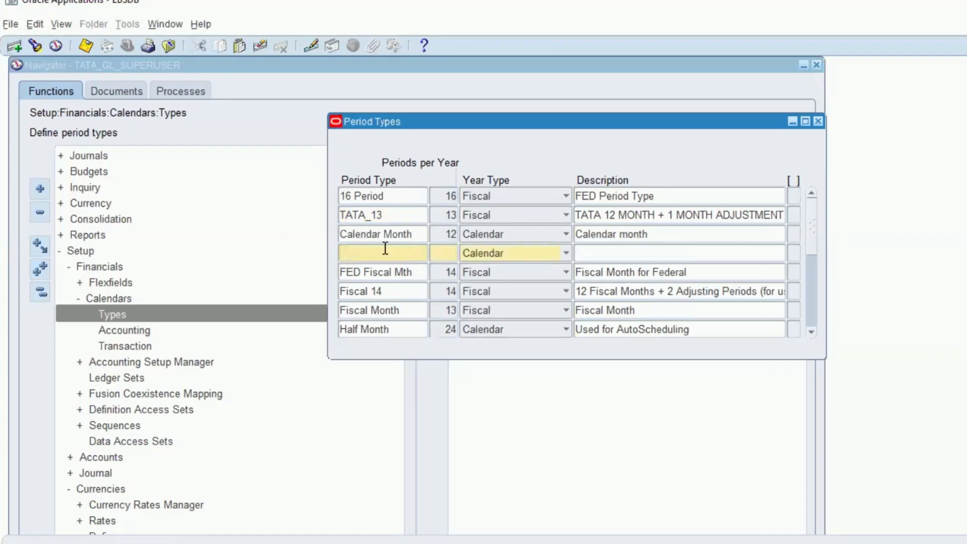
text(TATA_13_CAL)
Describe the TATA_13_CAL period type as "TATA 12 MONTH + 1 MONTH ADJ" and save the record.
click(621, 255)
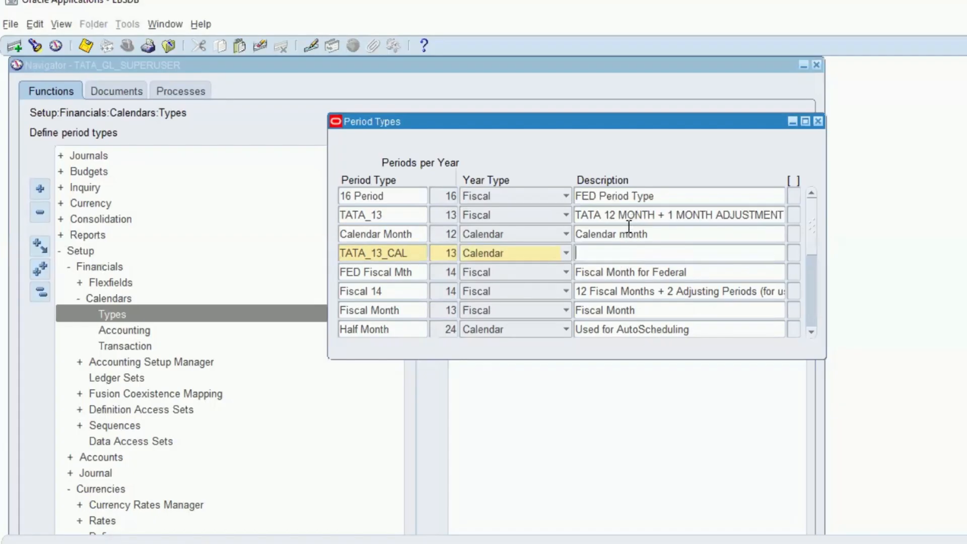
text(TATA 12 MO)
text(H )
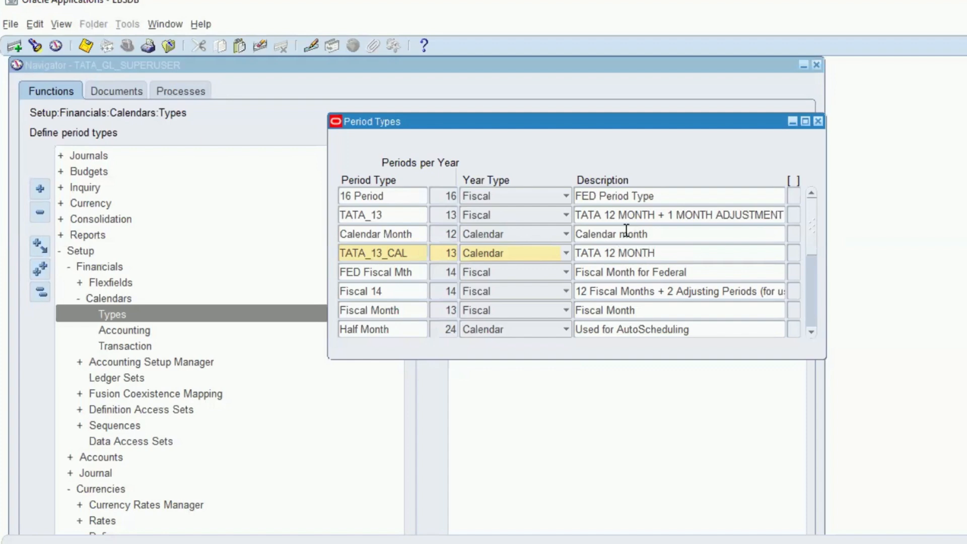
text(=)
key(BackSpace)
text(+ 1 MONTH ADJ)
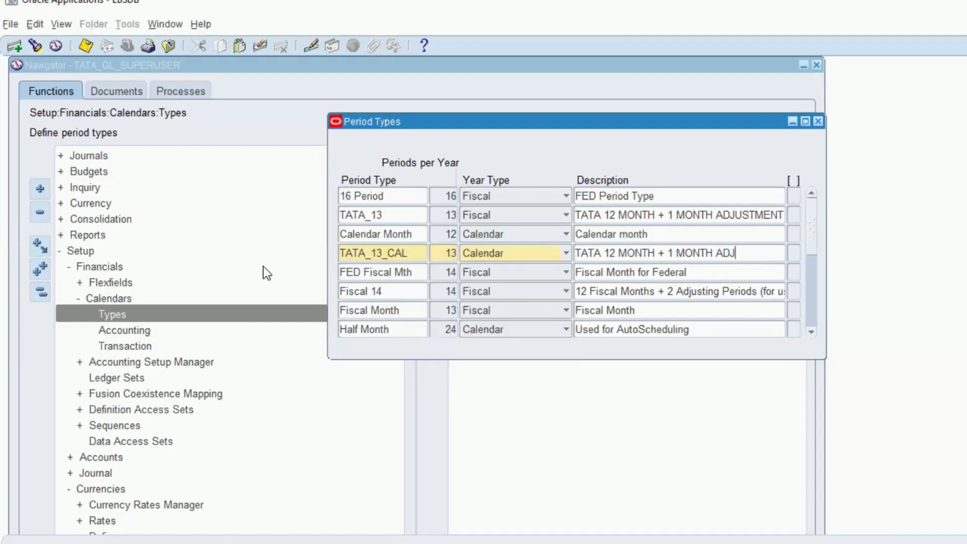
key(ctrl+s)
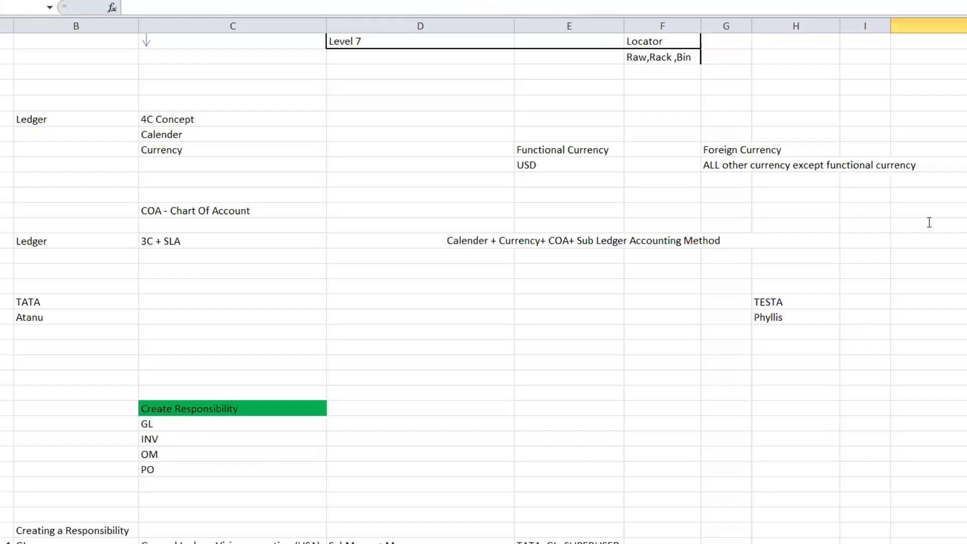
Switch to the Excel workbook and enter "Fiscal Year --> USA --> Starts from 1st of Jan and ends on 31st Dec" in column J, one row above "3C + SLA".
click(929, 222)
text(Fisca)
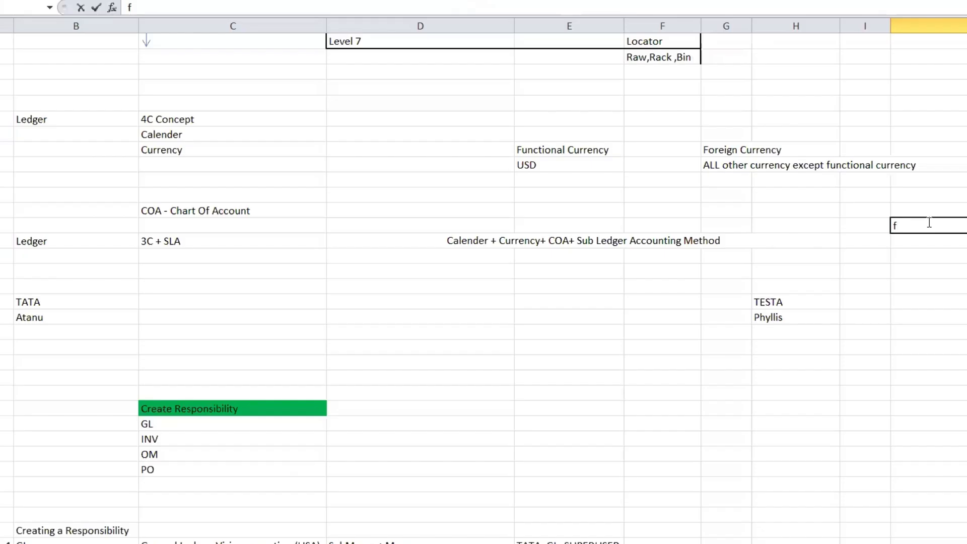
text(l Year)
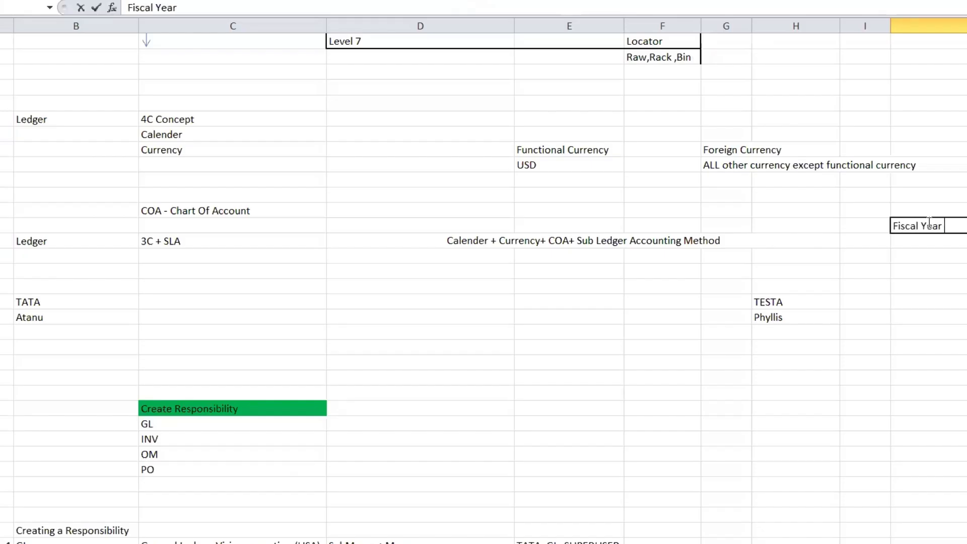
text( --> USA --> Starts from)
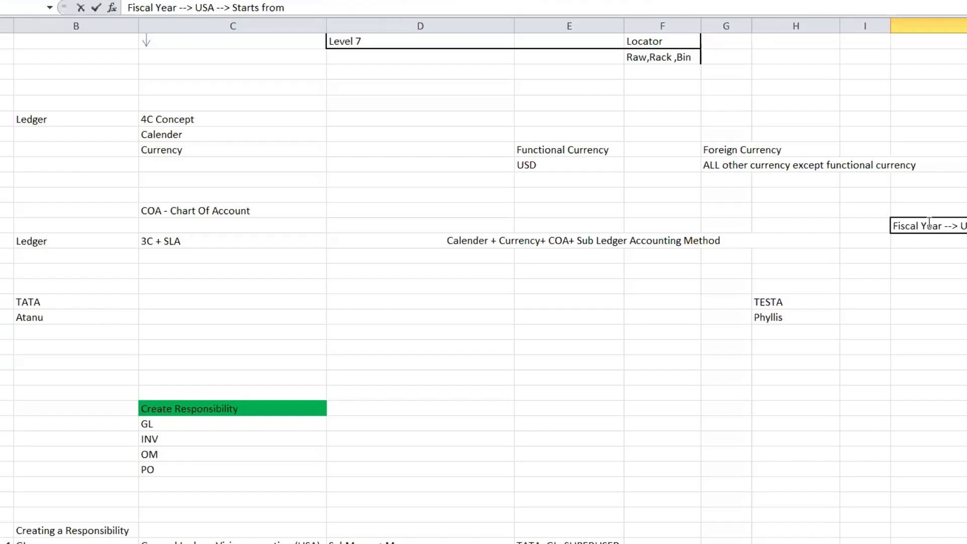
text( 1st of Jan and ends on)
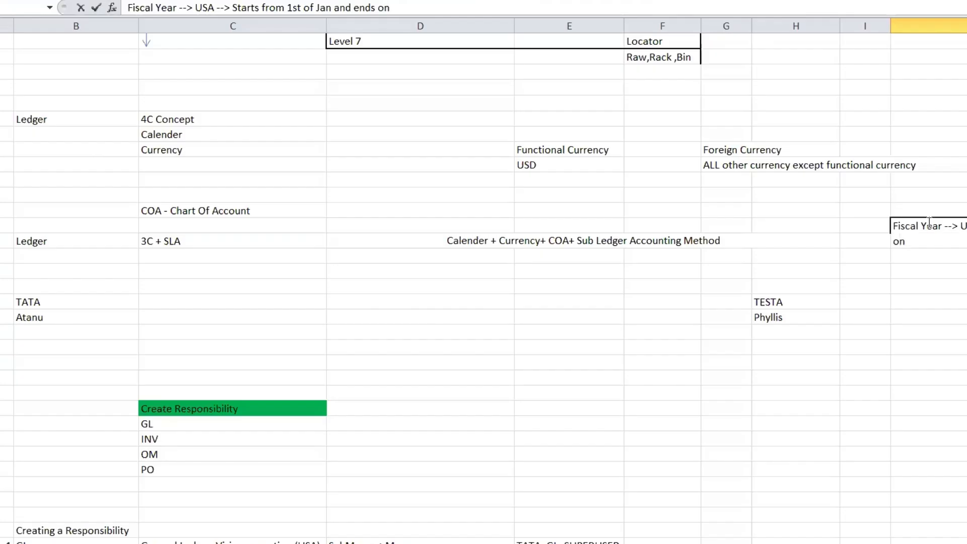
text( 31st Dec)
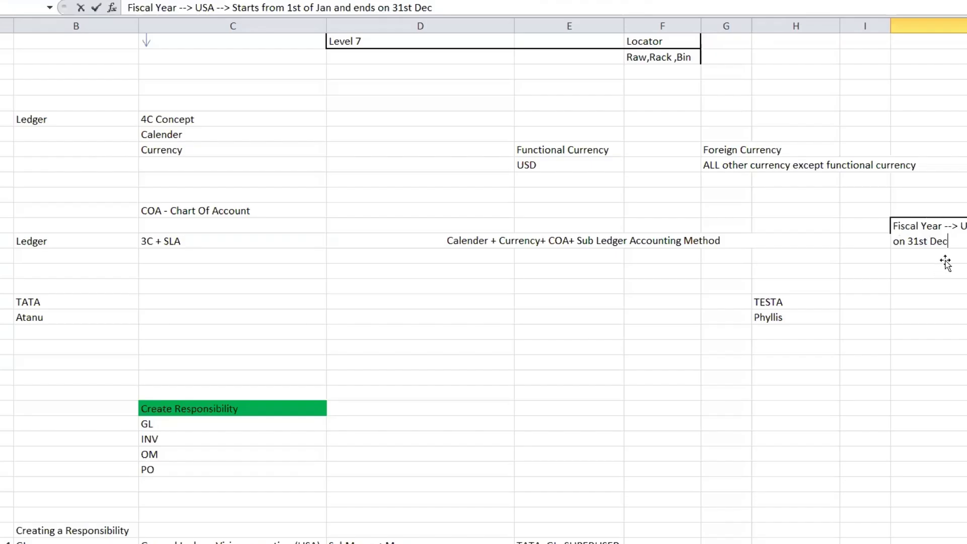
key(Return)
Enter "For India --> starts from 1st April to 31st March" in column J directly below the USA fiscal year note.
click(951, 237)
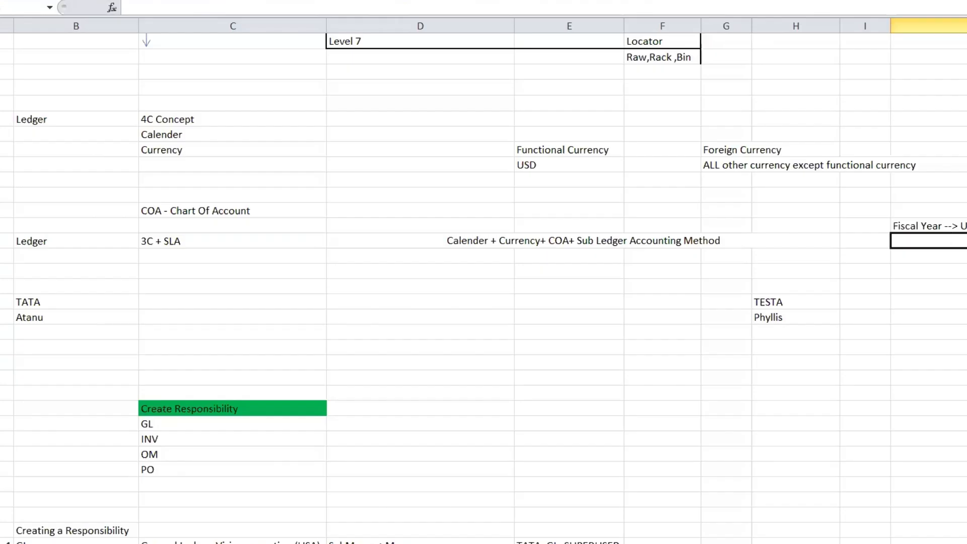
drag(828, 543, 846, 543)
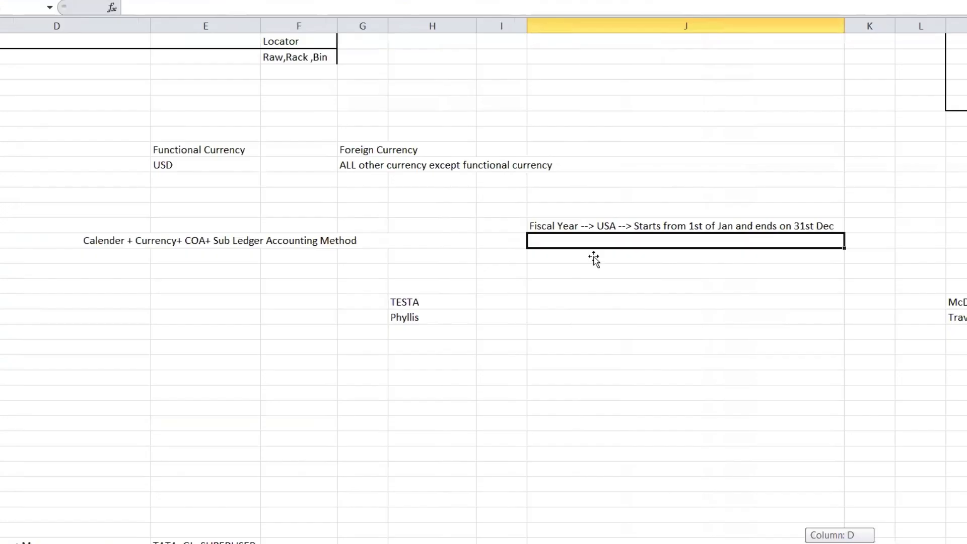
double_click(574, 239)
text(For )
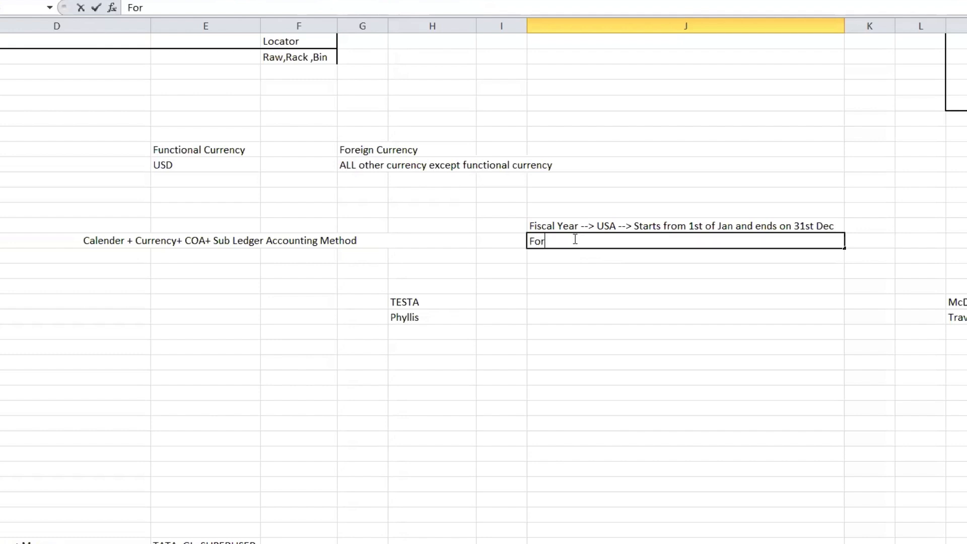
text(India --> starts fro)
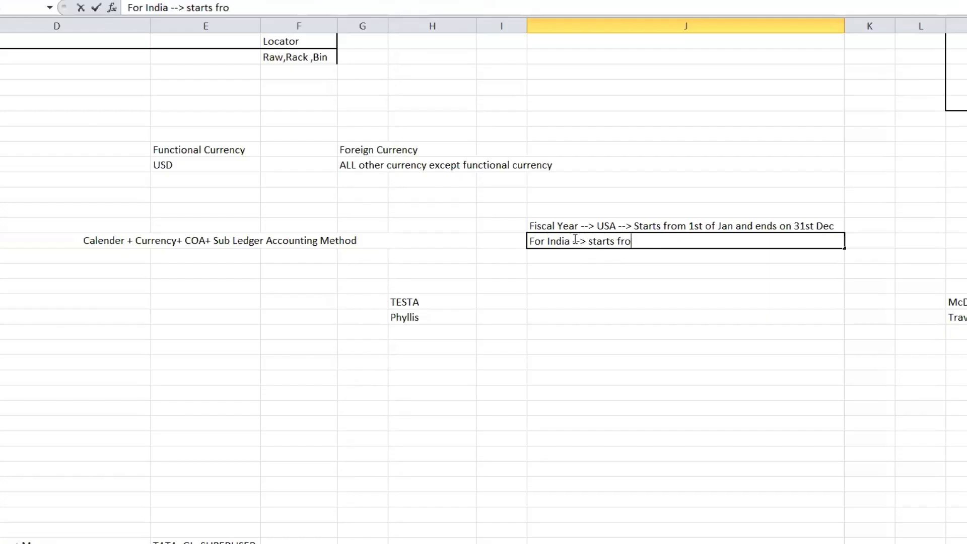
text(m 1st Apr)
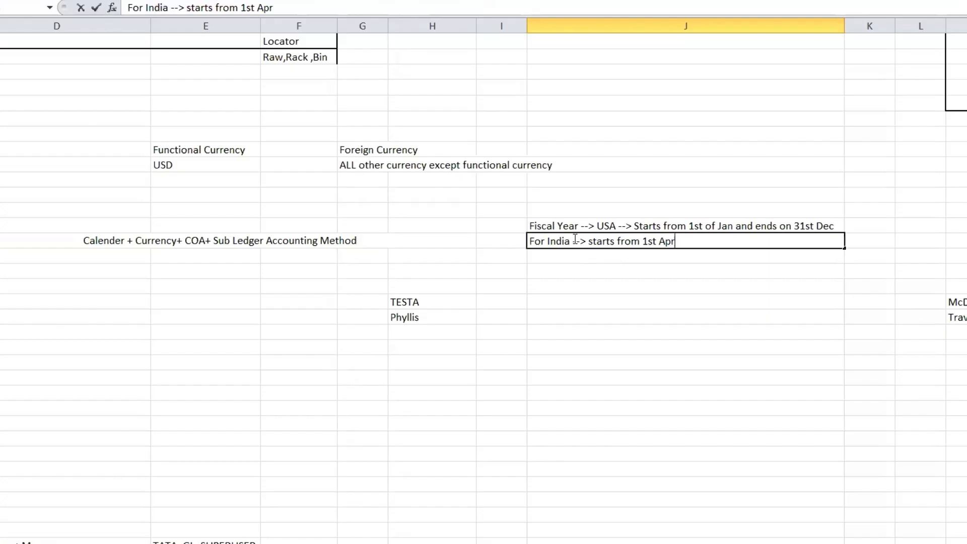
text(il to 31st March)
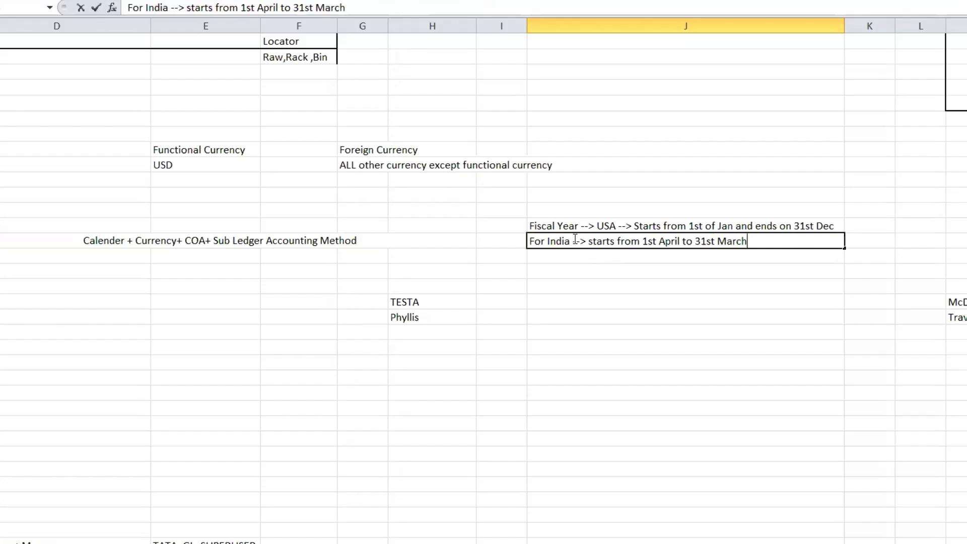
click(580, 257)
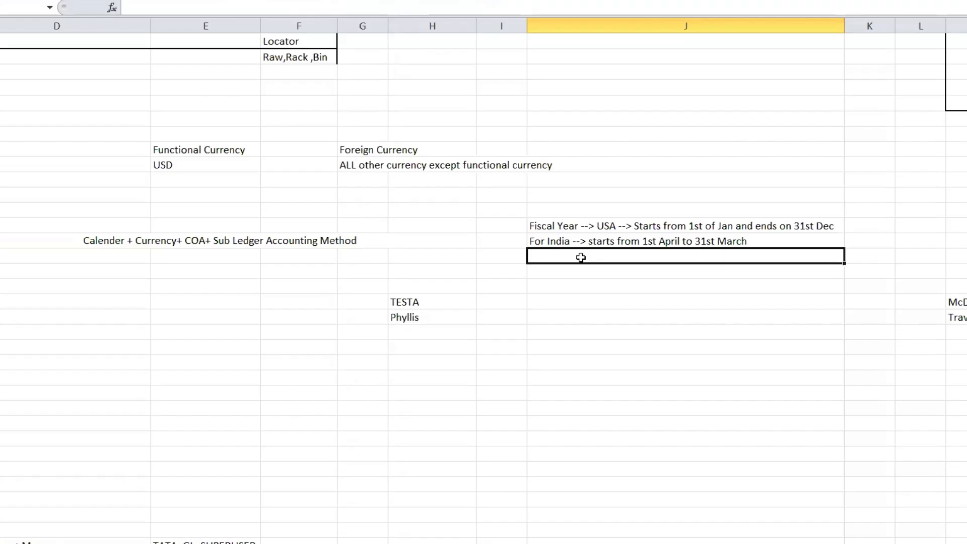
click(608, 223)
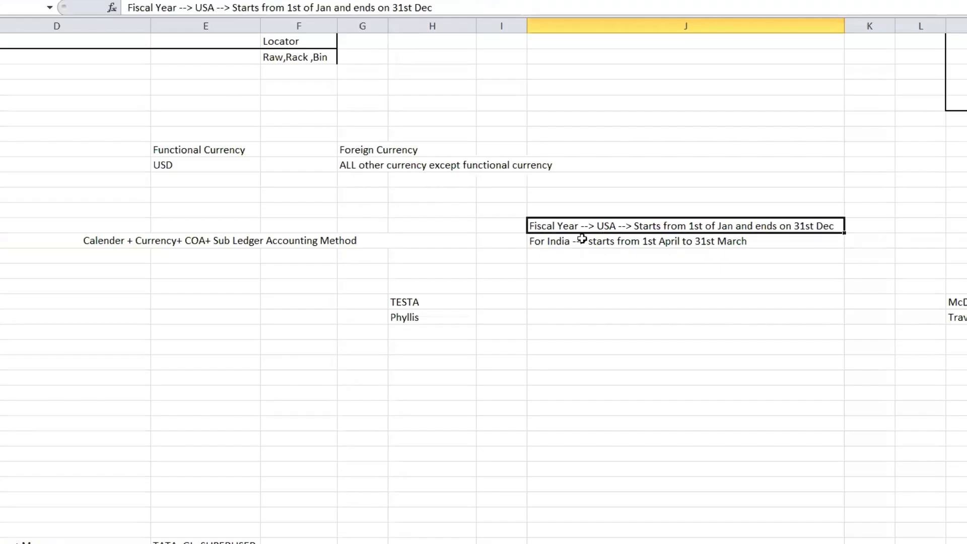
click(582, 239)
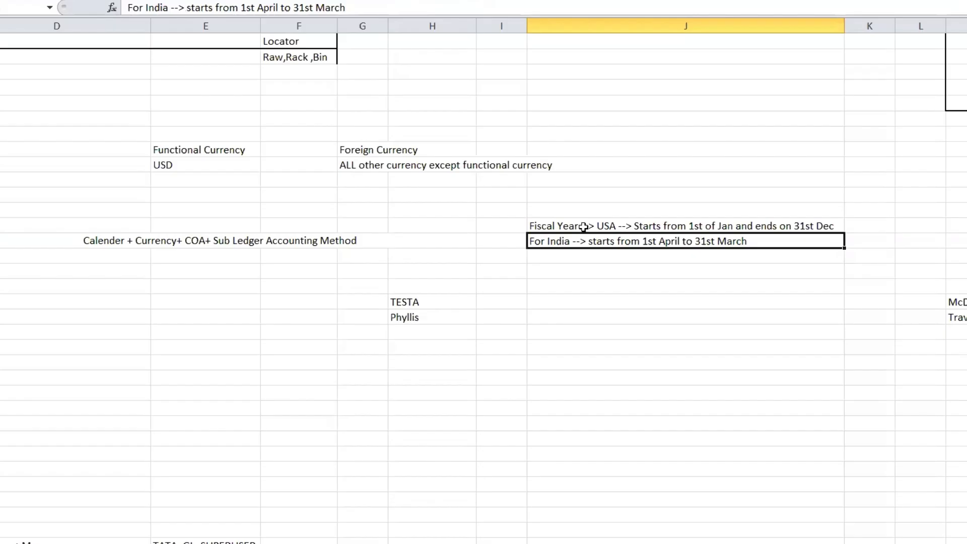
click(583, 226)
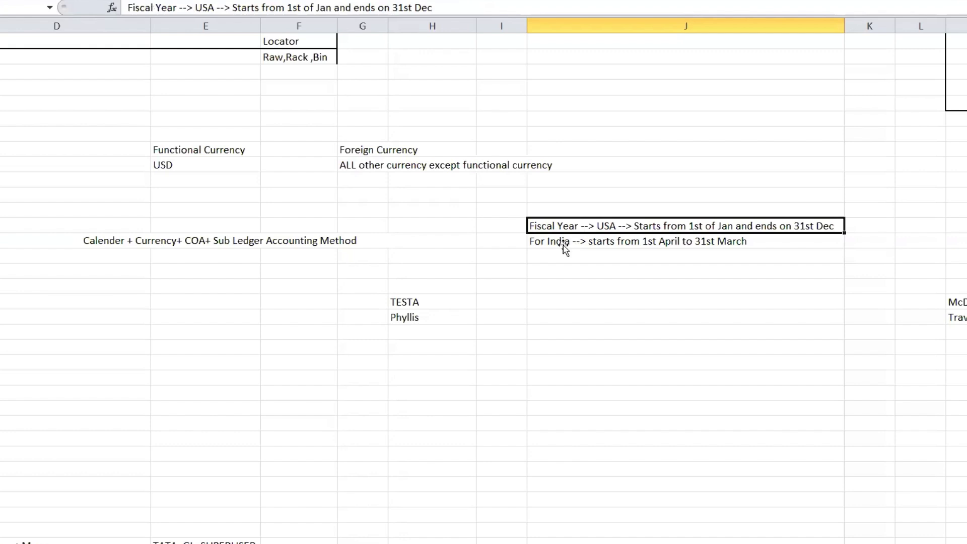
click(564, 246)
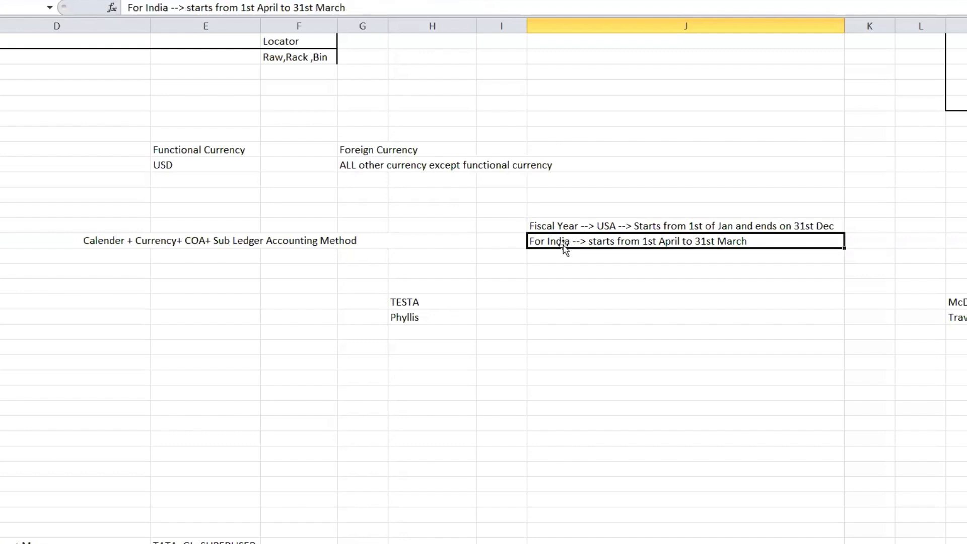
click(500, 223)
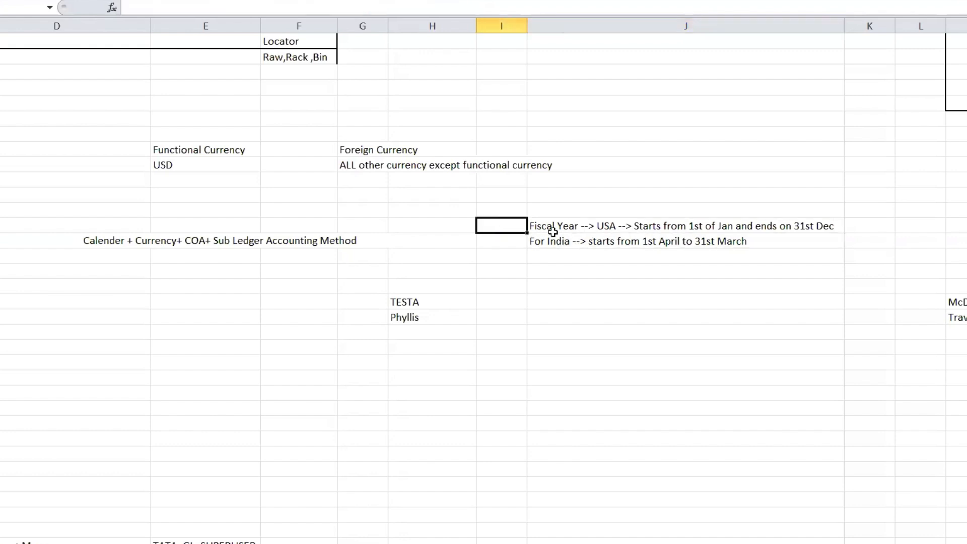
Add a "Calender Year" label in column I with "starts from 1st jan to 31st dec" beside it, and fit column I's width to its text.
click(512, 272)
text(Calender)
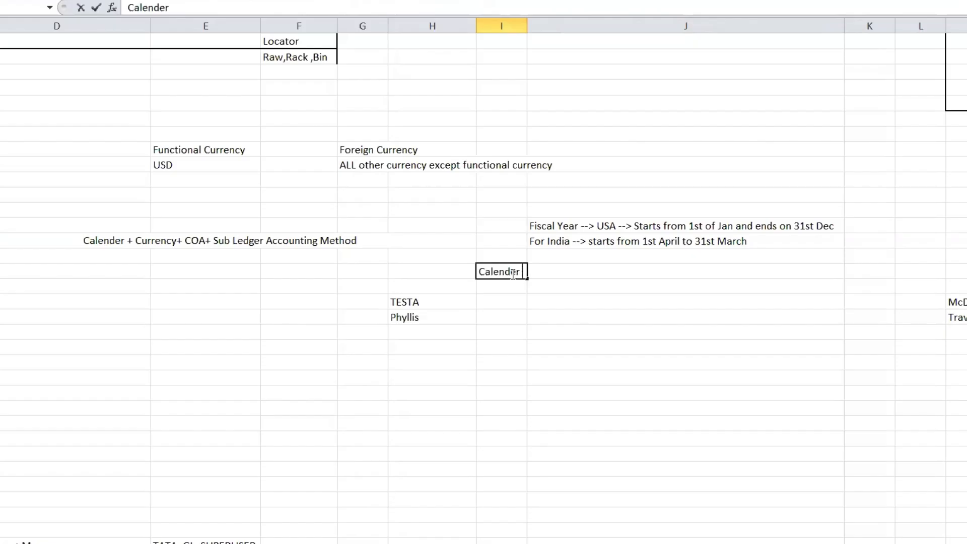
text( Year)
click(580, 275)
text(starts from 1st jan to 31st dec)
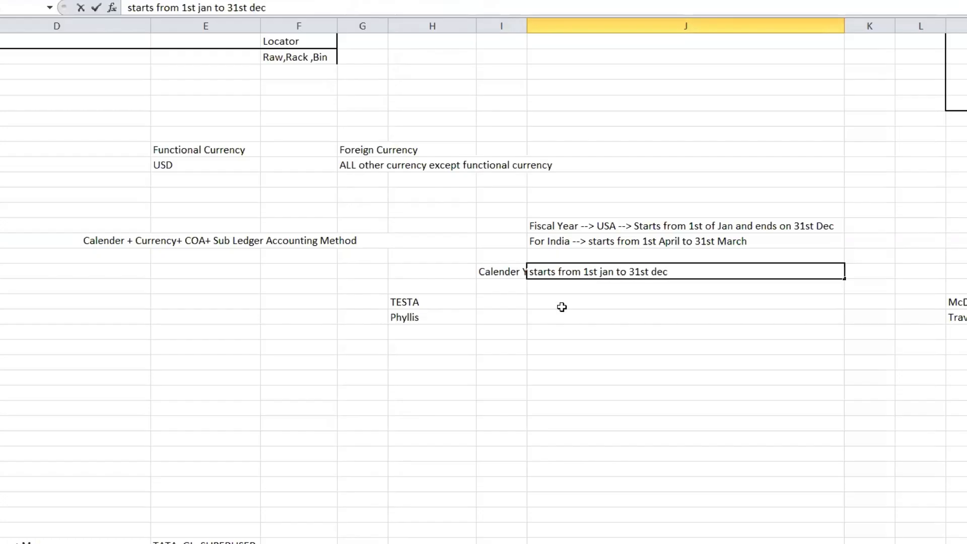
key(Left)
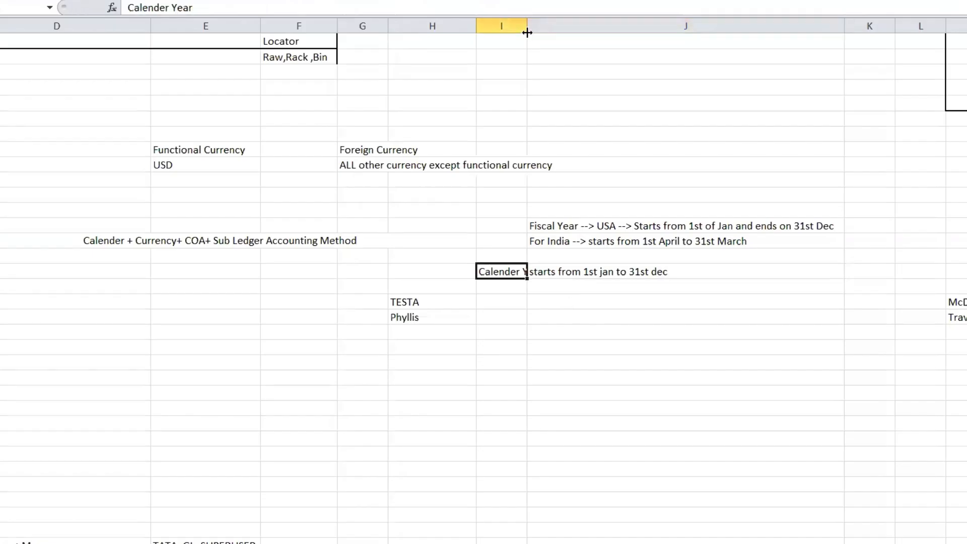
double_click(527, 25)
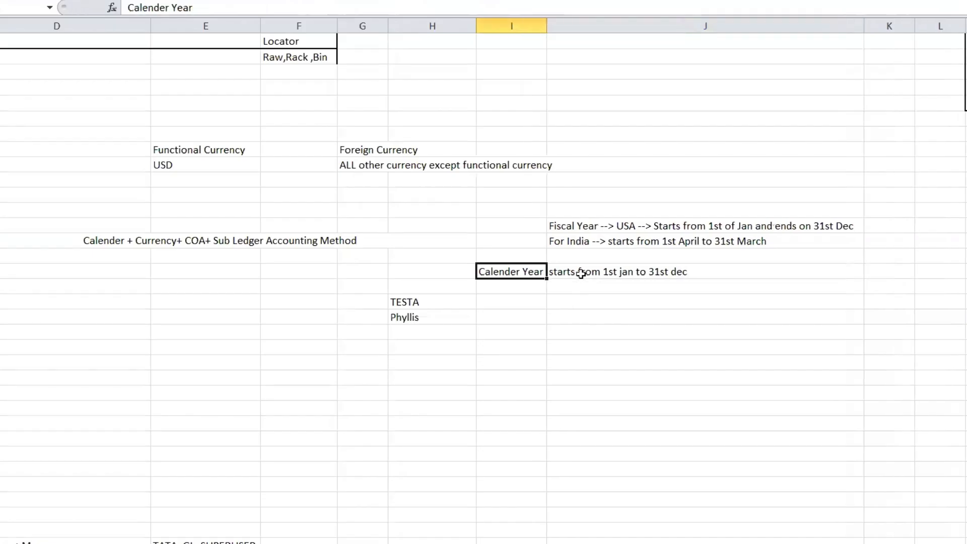
Switch to Oracle Applications and review the year type options of the TATA_13_CAL period type, keeping Calendar.
click(578, 274)
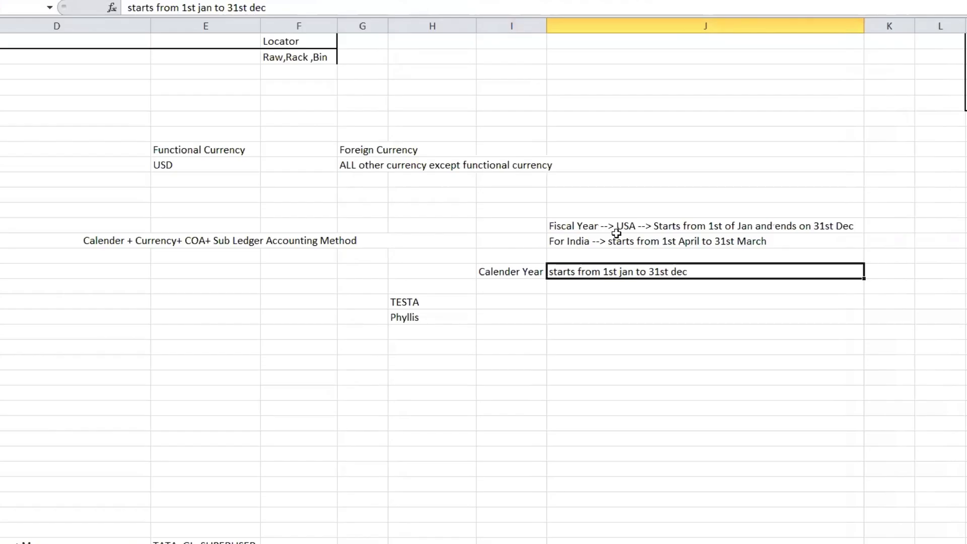
click(587, 222)
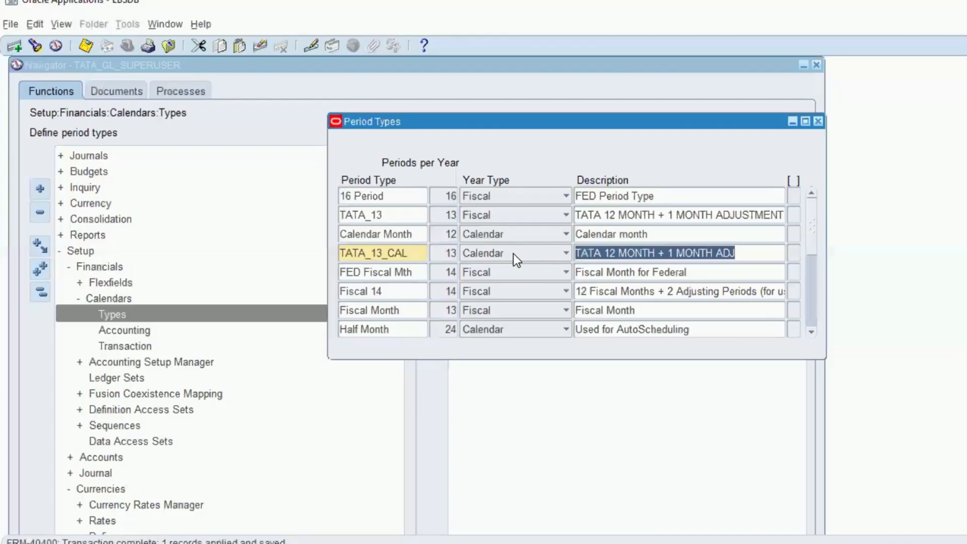
key(shift+Tab)
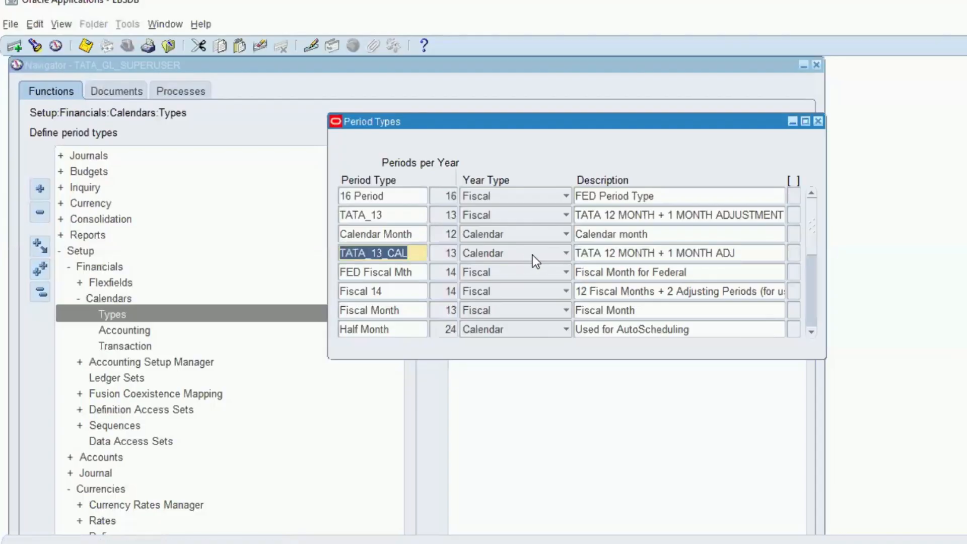
click(536, 262)
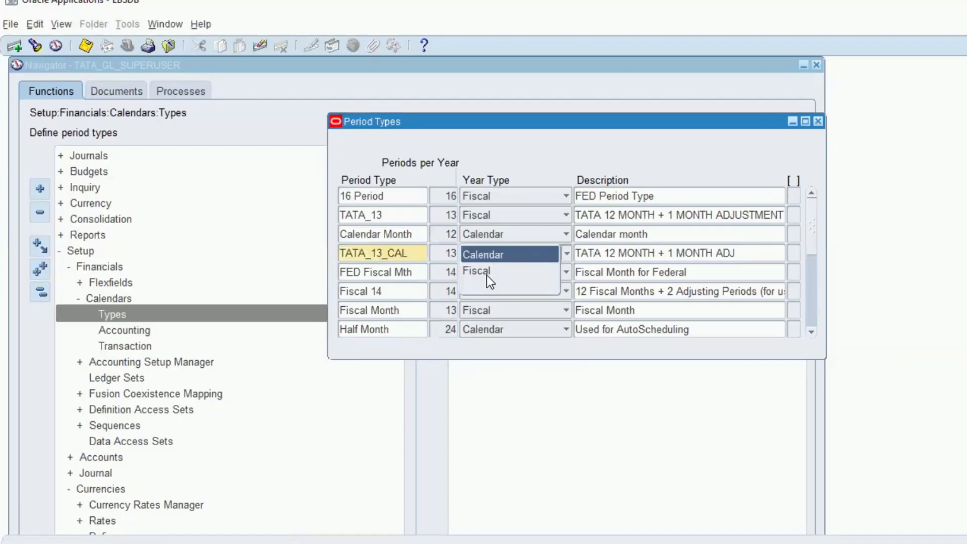
click(520, 253)
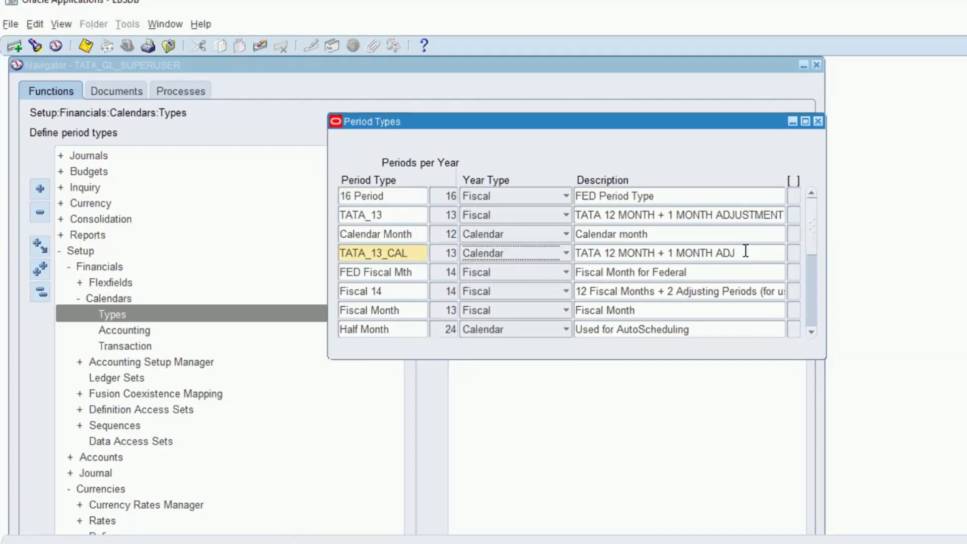
key(Tab)
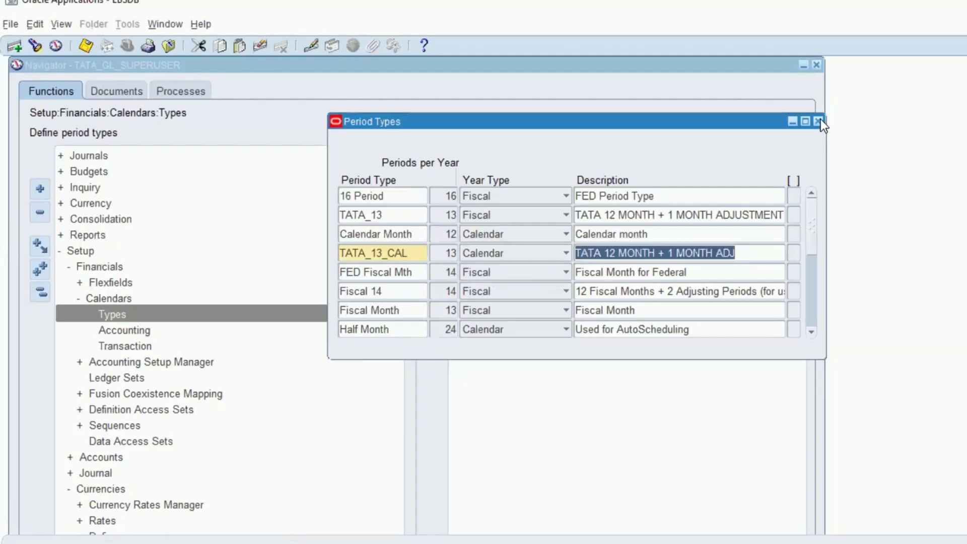
Close the period types and open the accounting calendar definition.
click(819, 123)
click(144, 334)
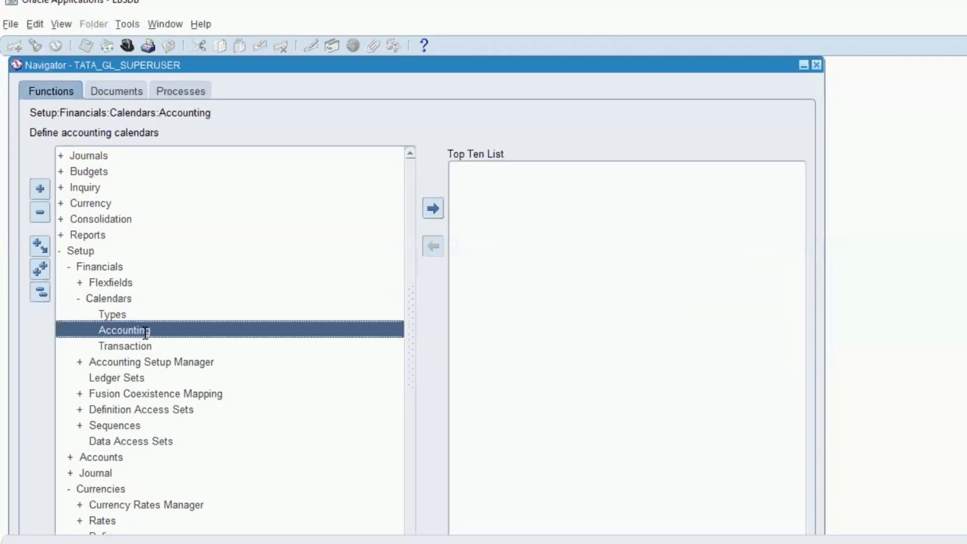
double_click(145, 332)
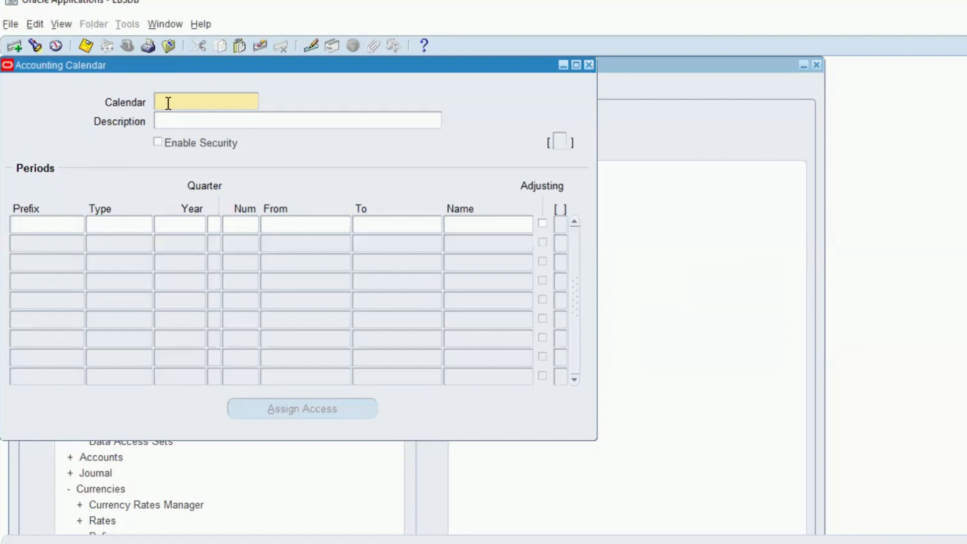
Name the new accounting calendar TATA_13_CAL.
text(tata)
key(BackSpace)
key(BackSpace)
key(BackSpace)
key(BackSpace)
text(TATA)
key(BackSpace)
key(BackSpace)
text(TA)
text(_13)
text(_M)
text(ONTH)
key(BackSpace)
key(BackSpace)
key(BackSpace)
key(BackSpace)
key(BackSpace)
key(BackSpace)
text(3_)
Describe the accounting calendar as "TATA 13 PERIOD CALENDER".
click(204, 123)
text(TATA 13 MONTH)
key(BackSpace)
text(PERIUOD)
key(BackSpace)
key(BackSpace)
text(IOD CALENDER)
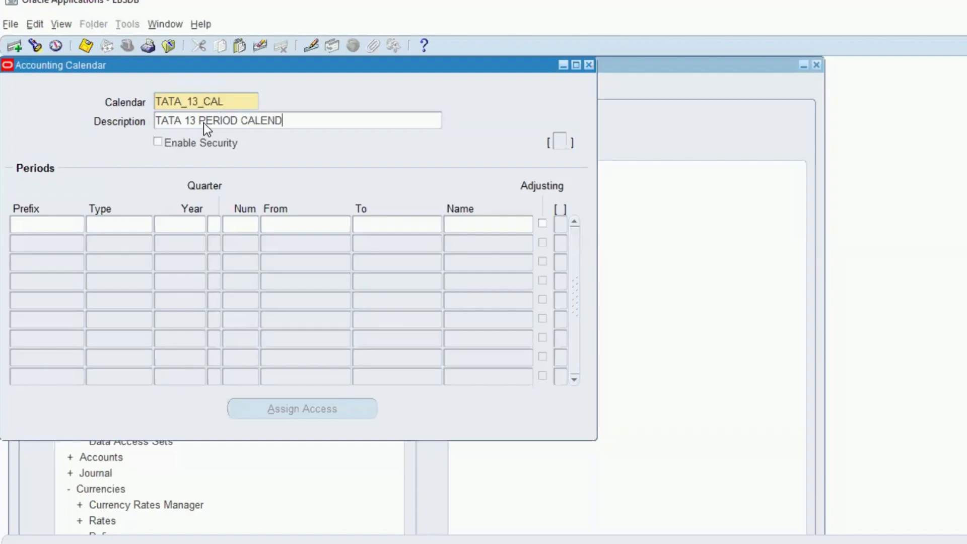
Start the calendar's first period with the prefix JAN-25 and the period type TATA_13_CAL.
click(37, 225)
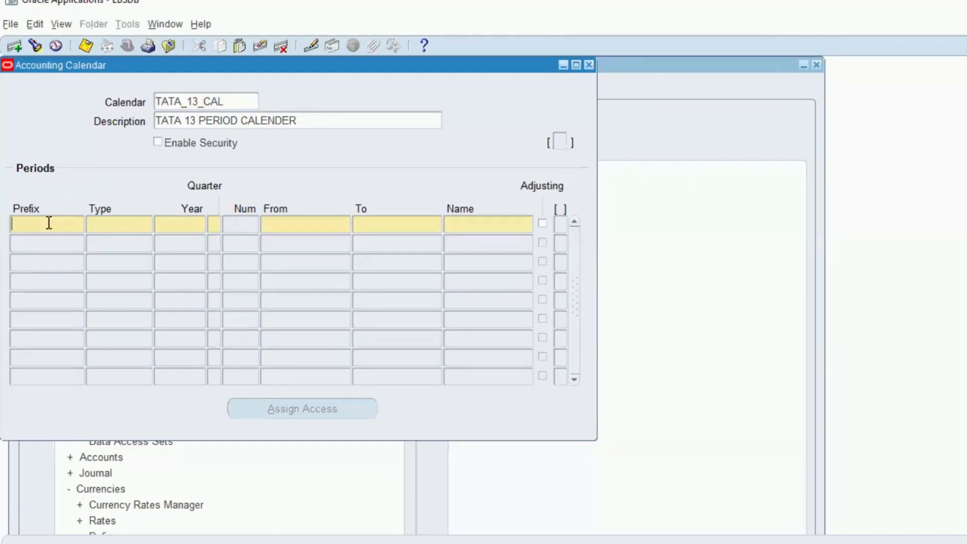
text(JAN-25)
key(Tab)
text(TATA)
text(_)
text(13_CA)
text(L)
key(Tab)
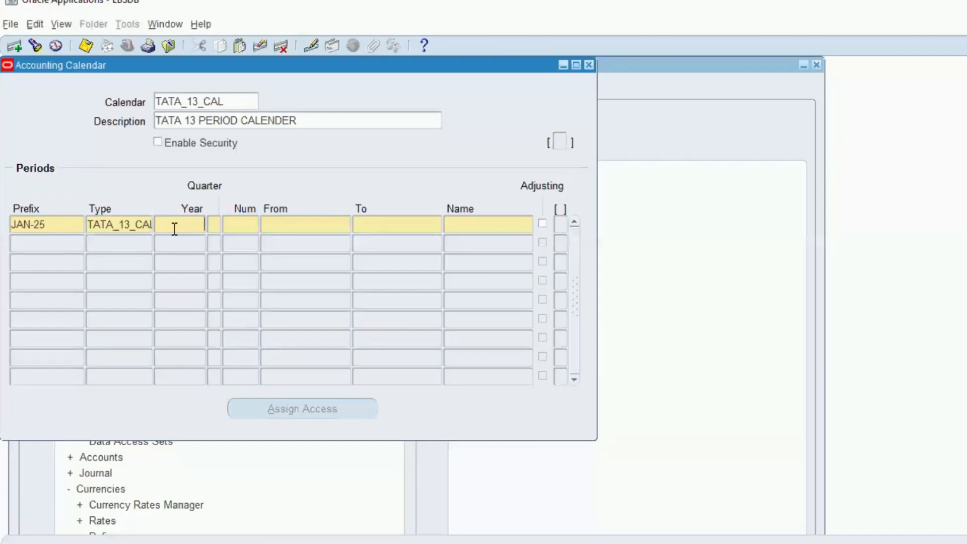
Set the first period's year to 2025, its quarter to 1 and its period number to 1.
text(5)
key(Tab)
text(11)
key(Tab)
Set the first period's start date to 01-JAN-2025.
click(346, 226)
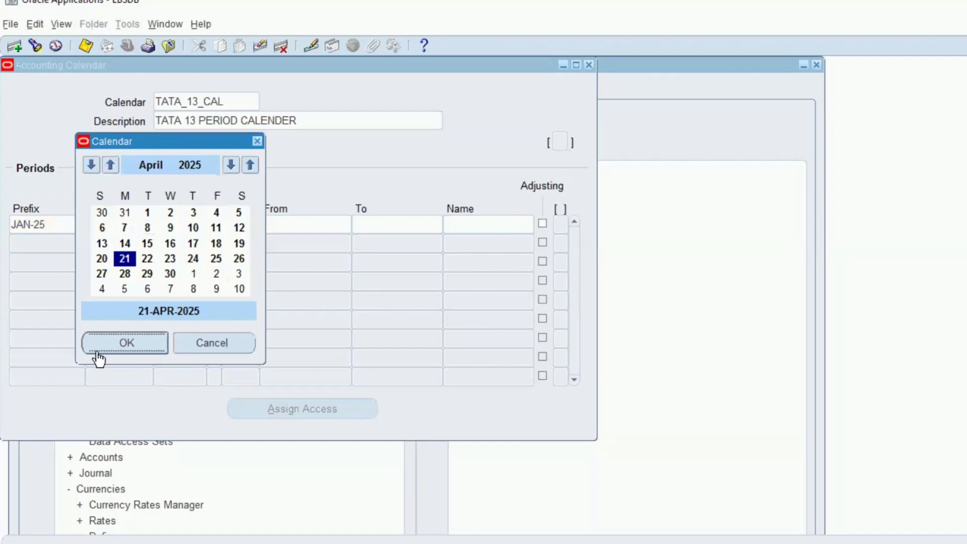
click(114, 345)
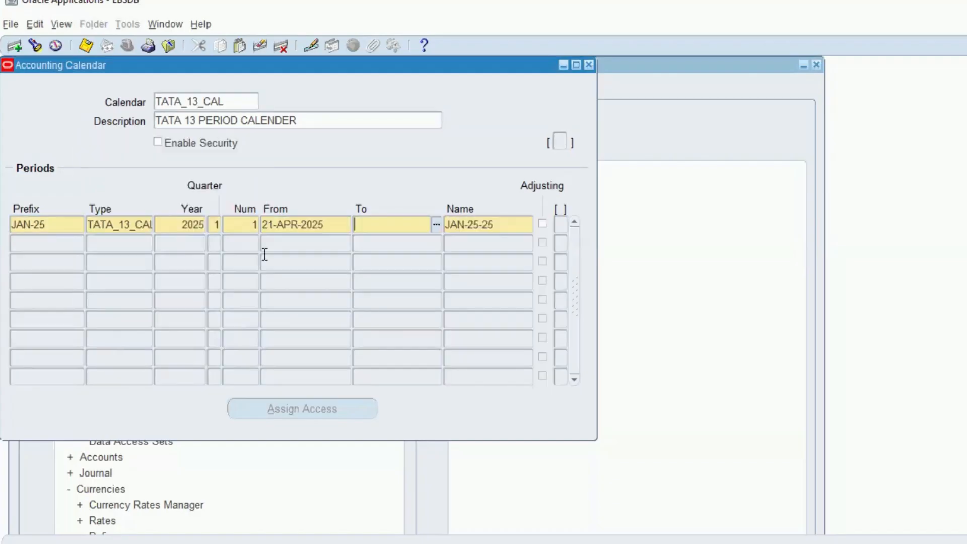
click(298, 223)
click(298, 223)
key(BackSpace)
key(BackSpace)
key(BackSpace)
key(BackSpace)
key(BackSpace)
key(BackSpace)
text(01)
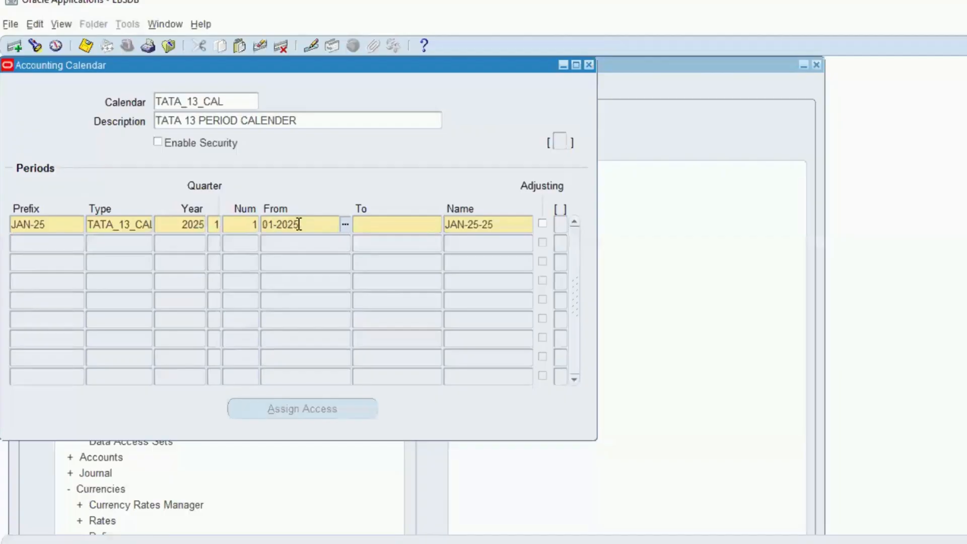
text(-JAN)
Set the first period's end date to 31-JAN-2025.
click(350, 227)
text(31)
text(-JAN)
text(-2025)
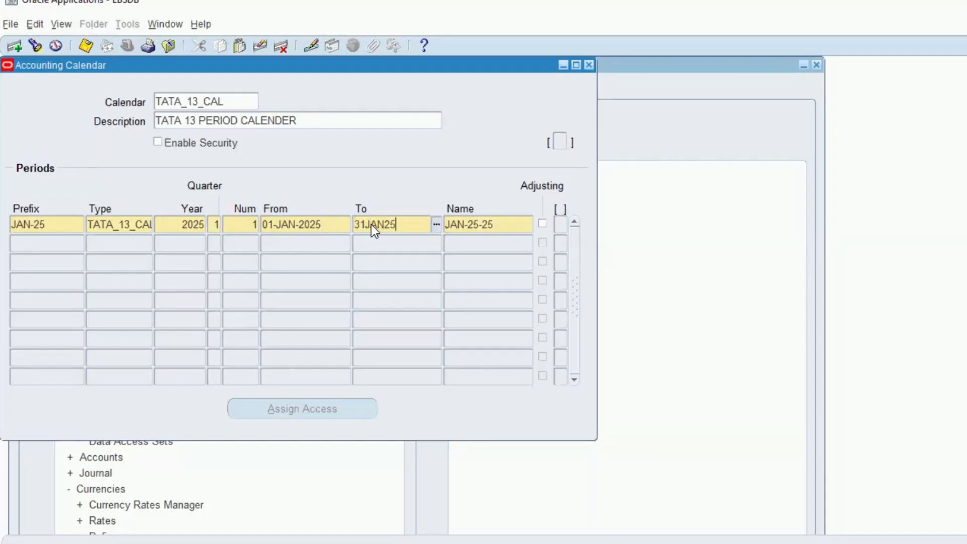
key(Tab)
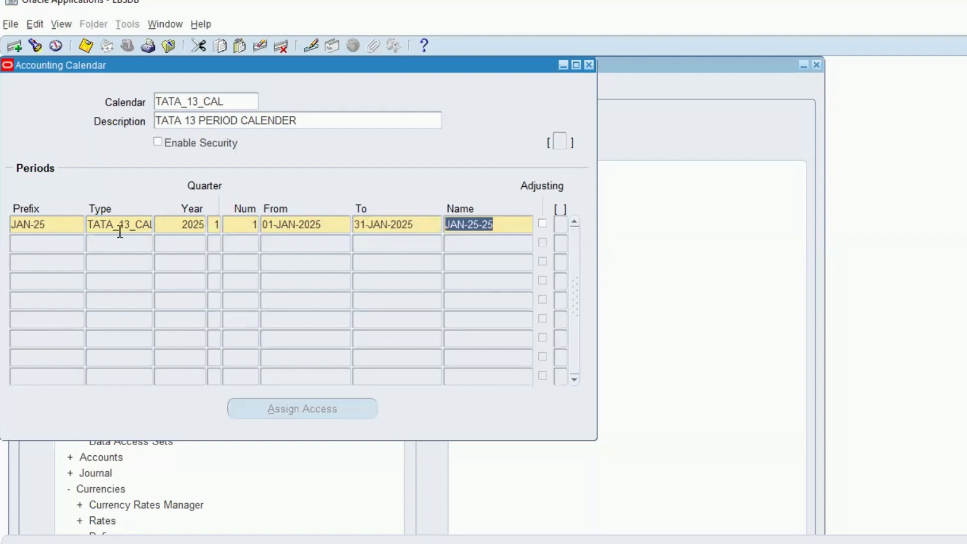
Shorten the first period's prefix to JAN and copy its period type TATA_13_CAL.
click(55, 225)
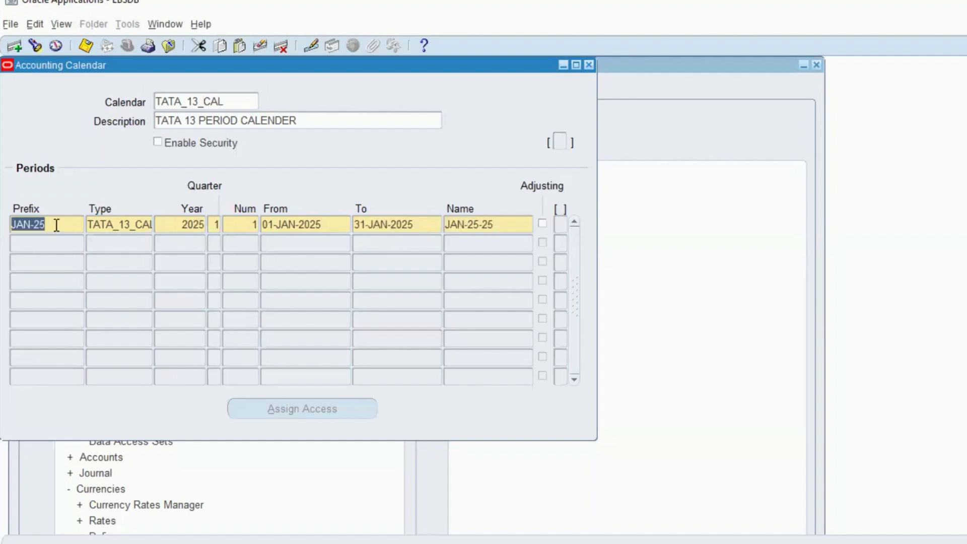
click(56, 225)
key(BackSpace)
key(BackSpace)
key(BackSpace)
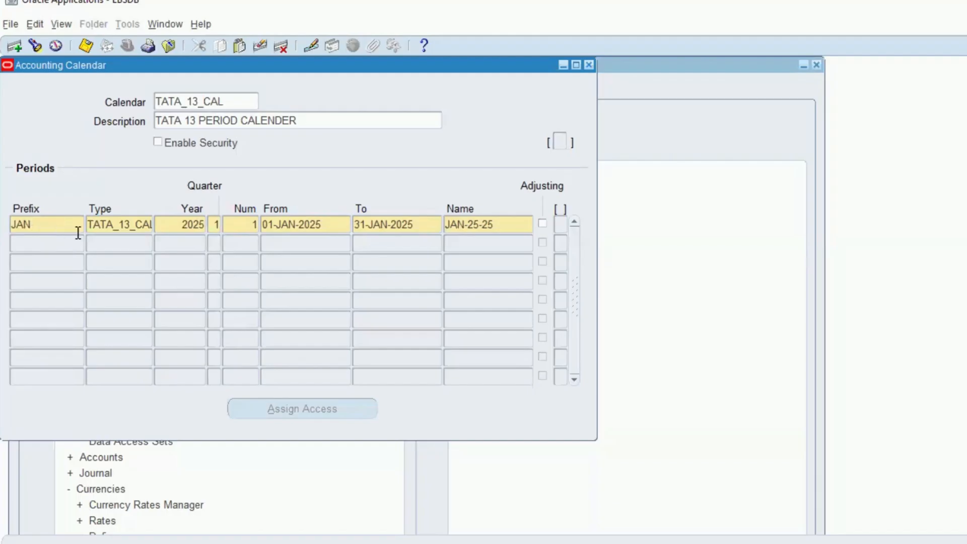
key(Tab)
key(ctrl+c)
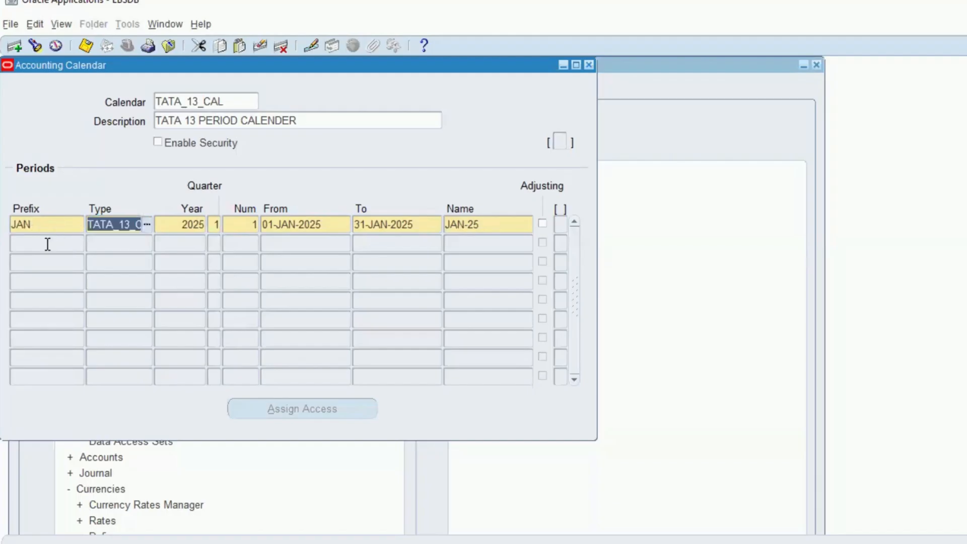
Add a second period with prefix FEB, type TATA_13_CAL, year 2025, quarter 1 and period number 2.
click(38, 243)
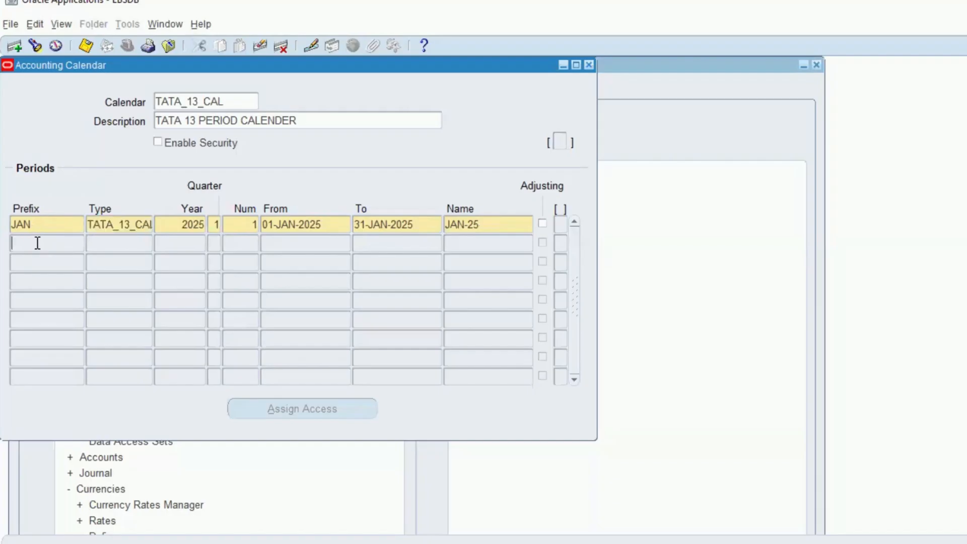
text(FEB)
key(Tab)
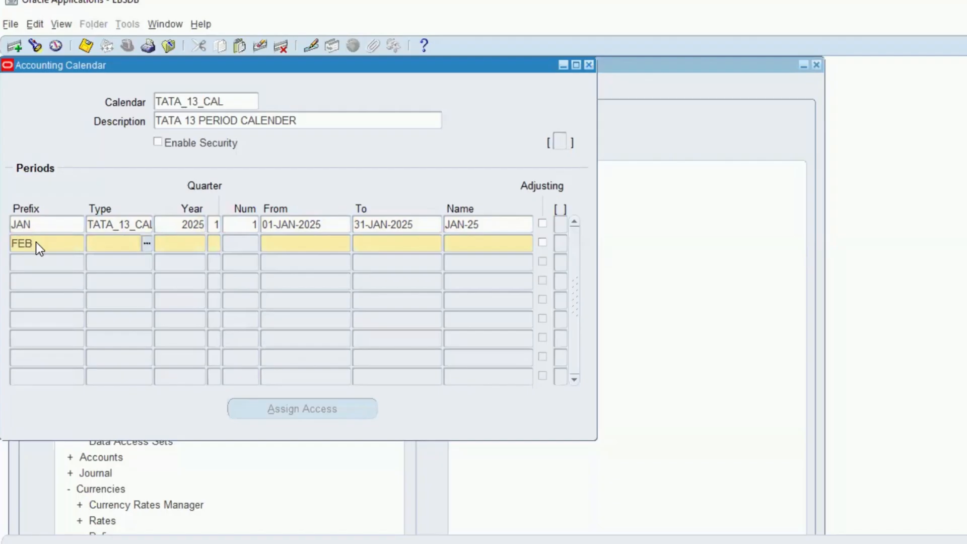
key(shift+F5)
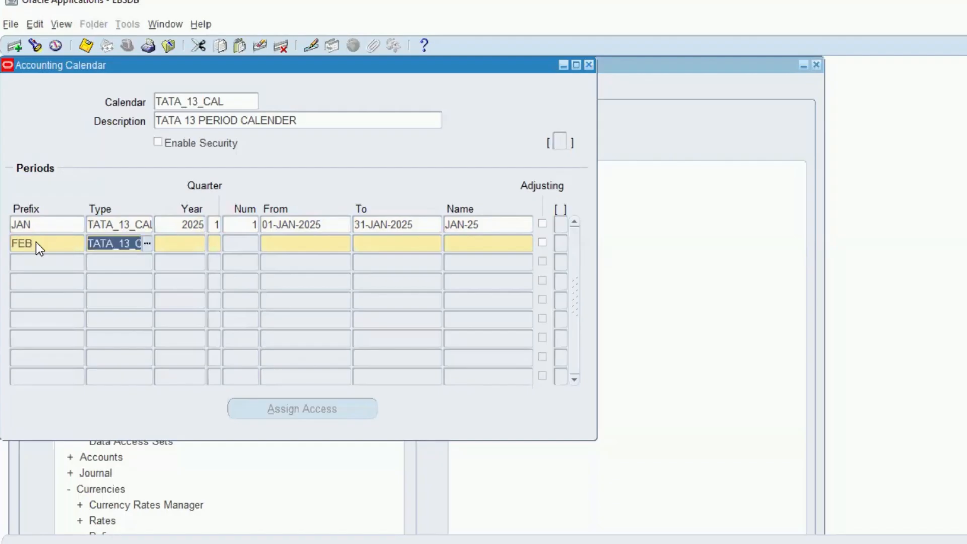
key(Tab)
key(shift+F5)
key(Tab)
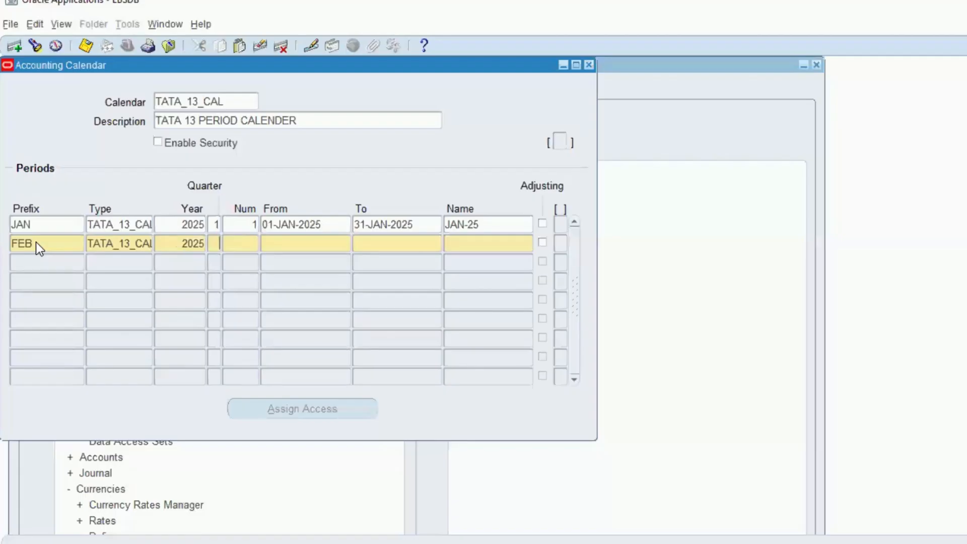
text(1)
text(2)
Set the FEB period's dates from 01-FEB-2025 to 28-FEB-2025.
click(299, 246)
text(01-FEB-2025)
key(Tab)
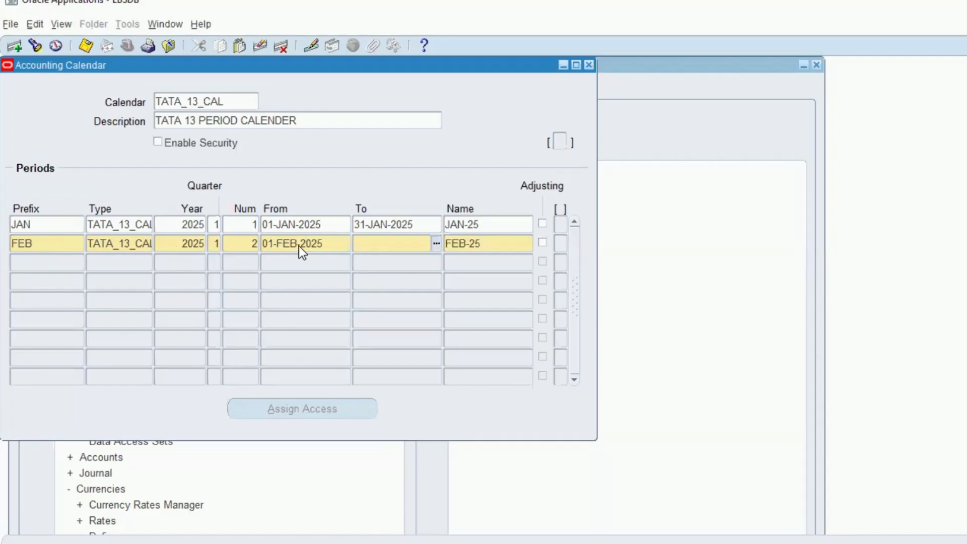
text(28-)
text(FEB-)
text(2)
text(025)
key(Tab)
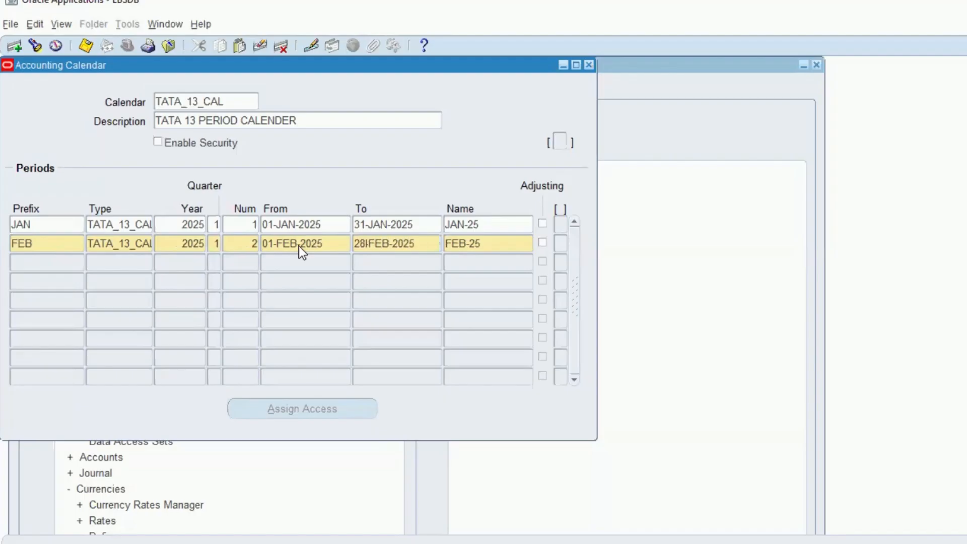
Add a third period with prefix MAR, type TATA_13_CAL, year 2025, quarter 1 and period number 3.
click(45, 266)
text(MAR)
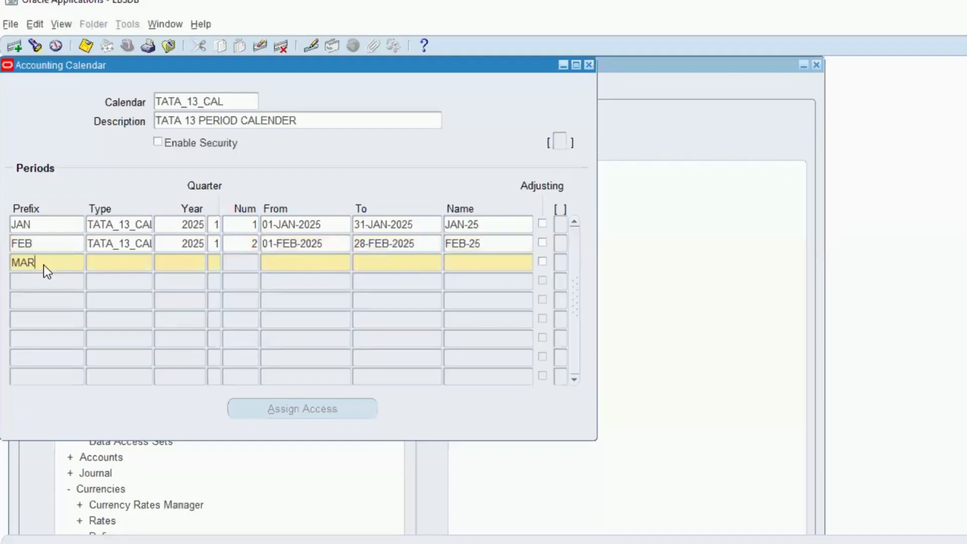
key(Tab)
key(ctrl+v)
key(Tab)
text(2025)
key(Tab)
text(1)
key(Tab)
text(3)
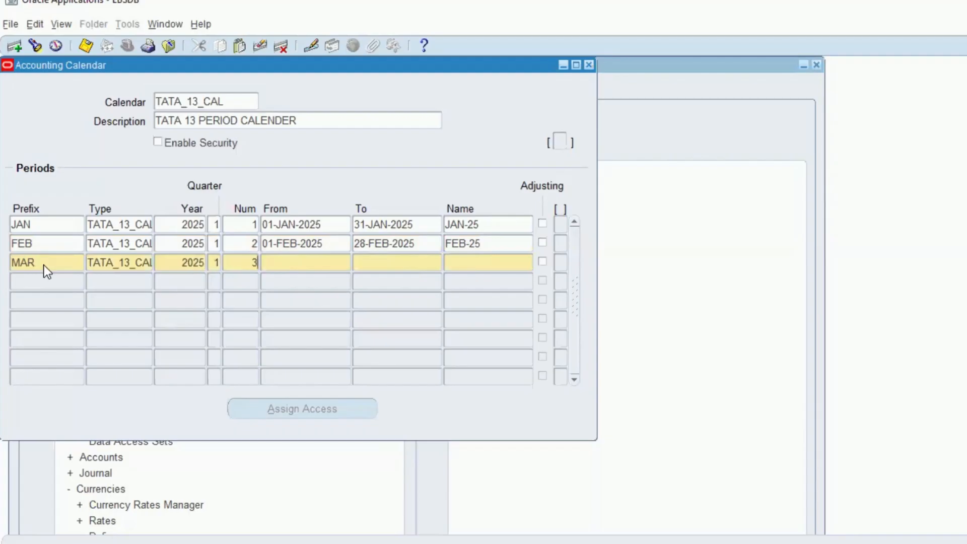
Set the MAR period's dates from 01-MAR-2025 to 31-MAR-2025.
key(Tab)
text(01-MAR-2025)
key(Tab)
text(31S)
key(BackSpace)
text(MAR)
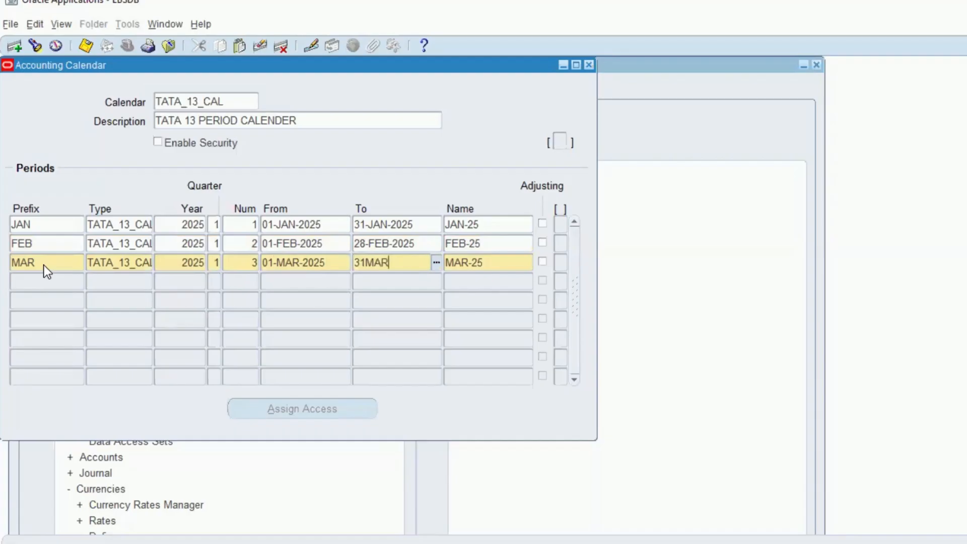
key(Tab)
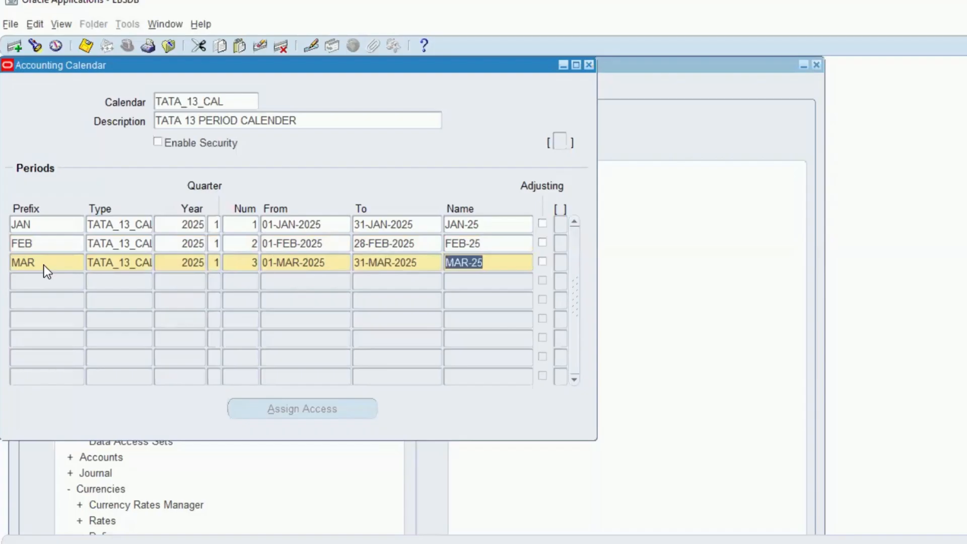
Add a fourth period with prefix APR, type TATA_13_CAL, year 2025, quarter 2 and period number 4.
click(41, 279)
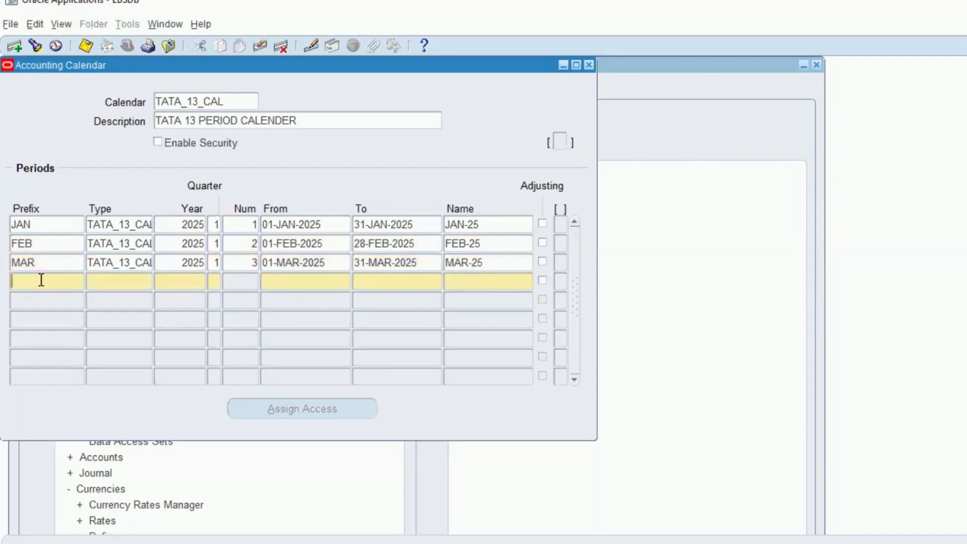
text(APR)
key(Tab)
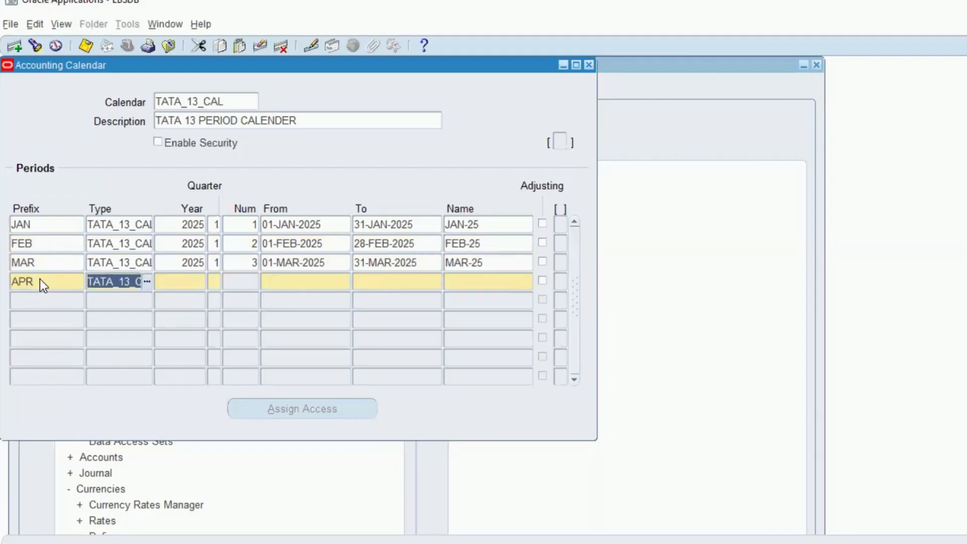
key(Tab)
click(195, 281)
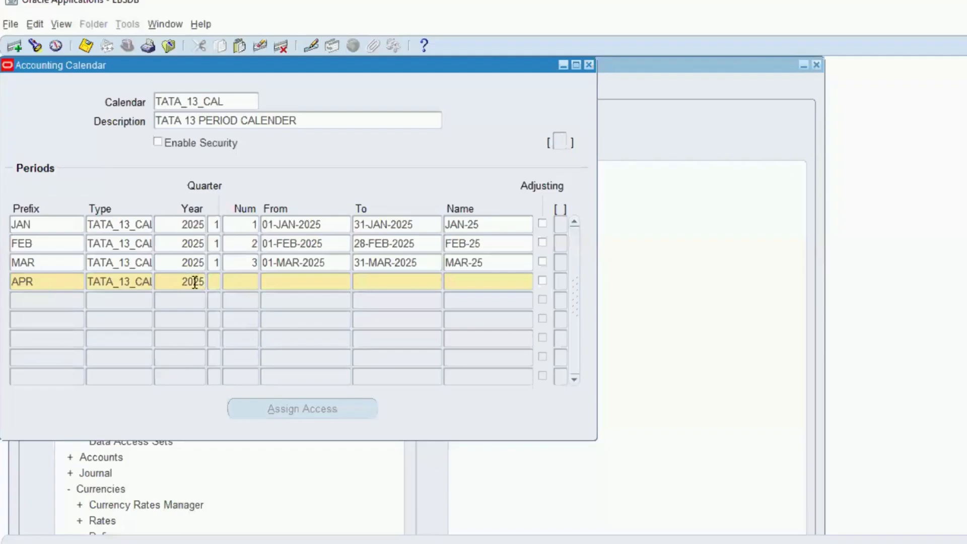
click(220, 285)
text(2)
click(241, 286)
text(4)
Set the APR period's dates from 01-APR-2025 to 30-APR-2025.
key(Tab)
text(01-APR)
key(Tab)
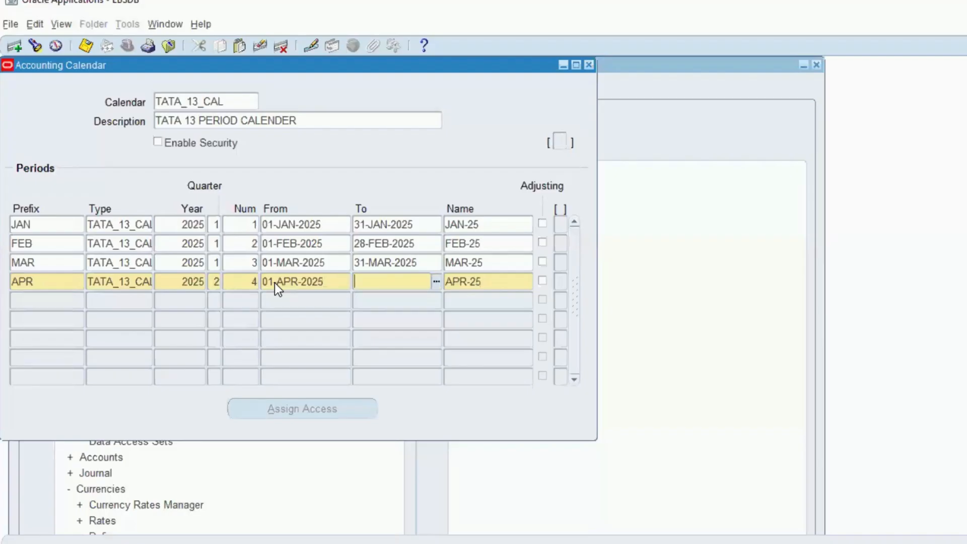
text(30-APR-2025)
key(Tab)
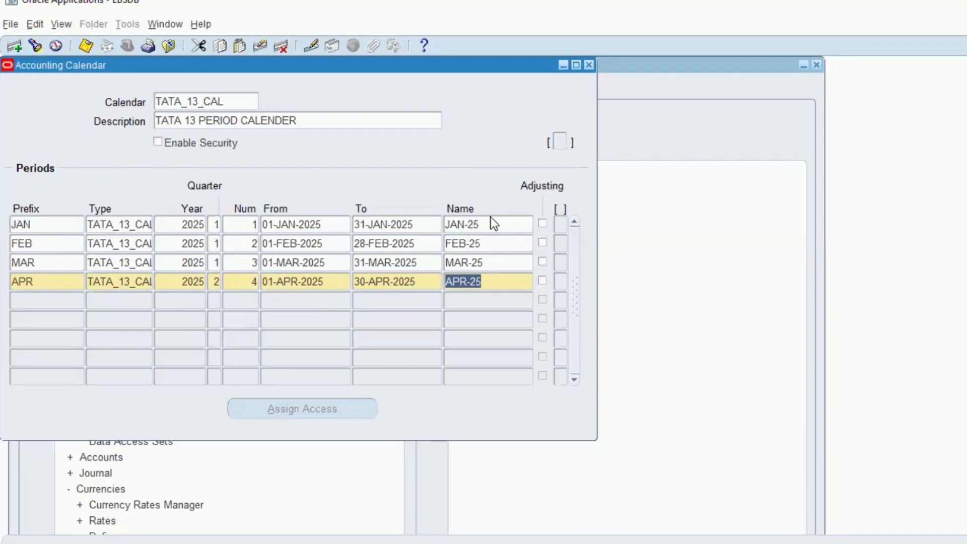
Add a fifth period with prefix MAY, type TATA_13_CAL, year 2025, quarter 2 and period number 5.
click(55, 302)
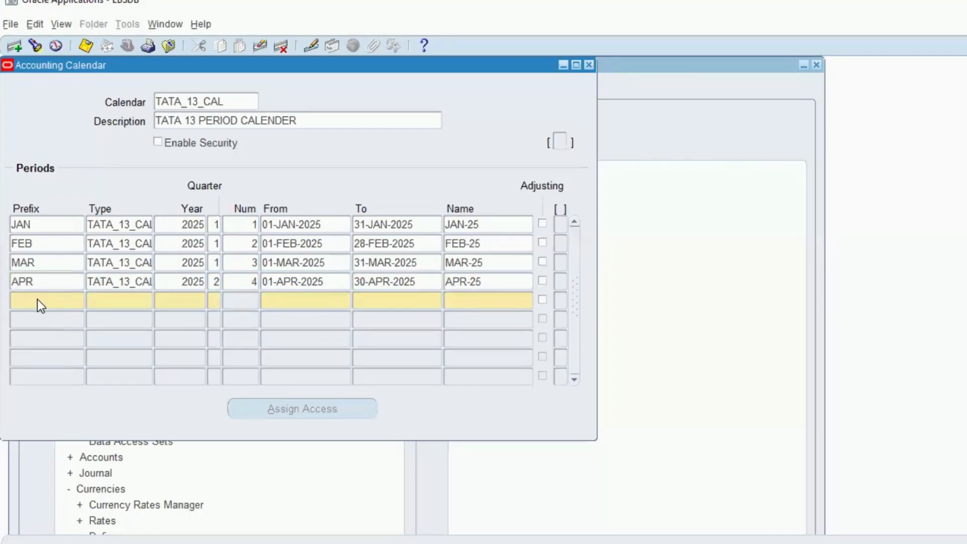
text(MAY)
key(Tab)
key(shift+F5)
key(ctrl+c)
key(Tab)
text(2025)
key(Tab)
text(2)
key(Tab)
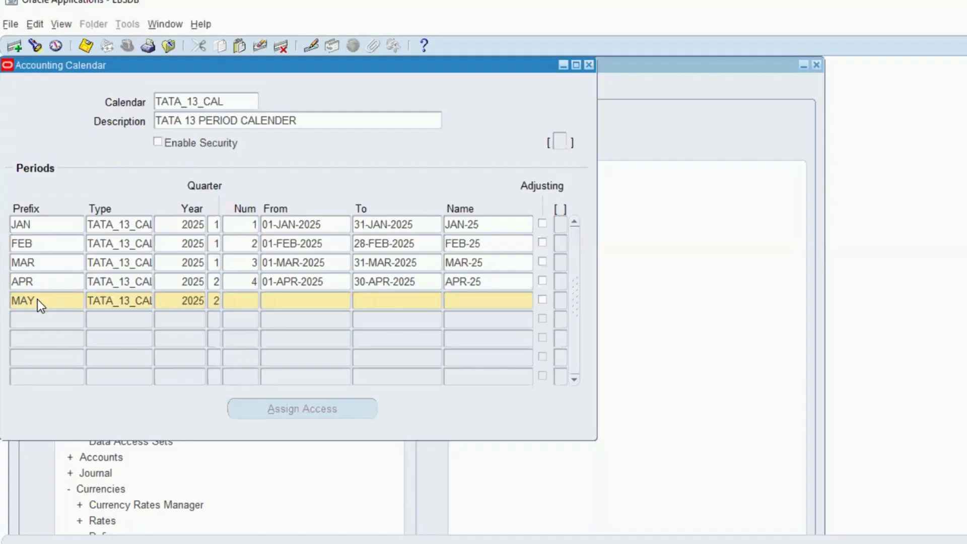
text(5)
Set the MAY period's dates from 01-MAY-2025 to 31-MAY-2025.
key(Tab)
text(01-MAY-2025)
key(Tab)
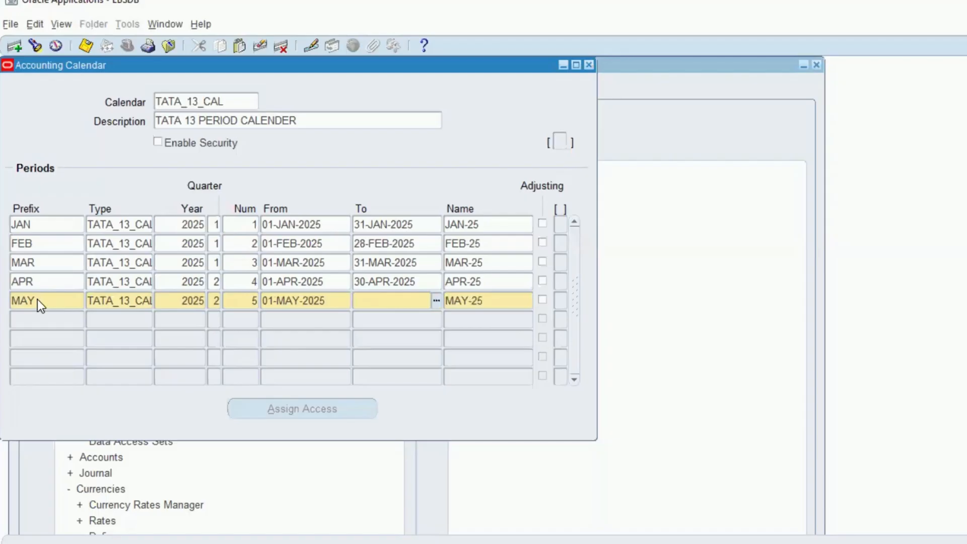
text(3)
text(1-MAY-2025)
key(Tab)
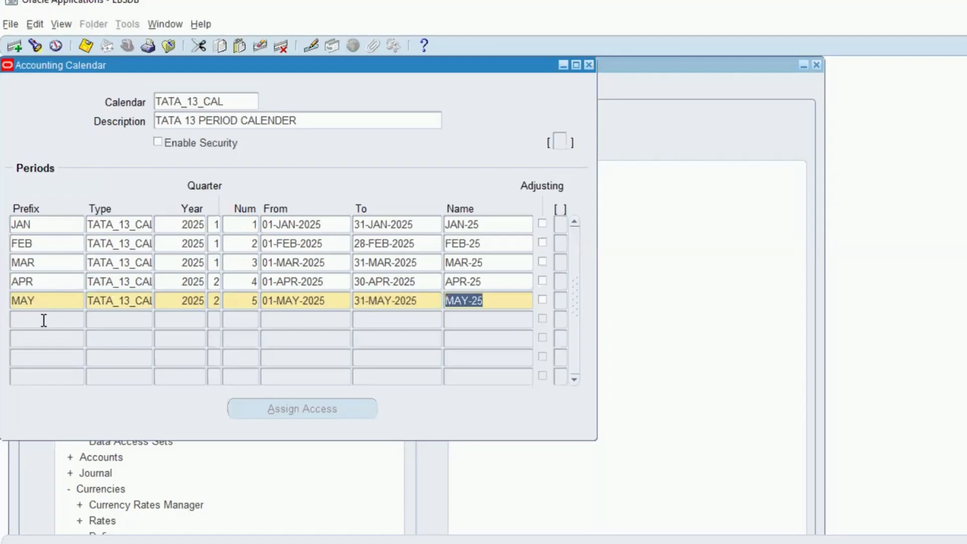
Add a sixth period with prefix JUN, type TATA_13_CAL, year 2025, quarter 2 and period number 6.
click(43, 321)
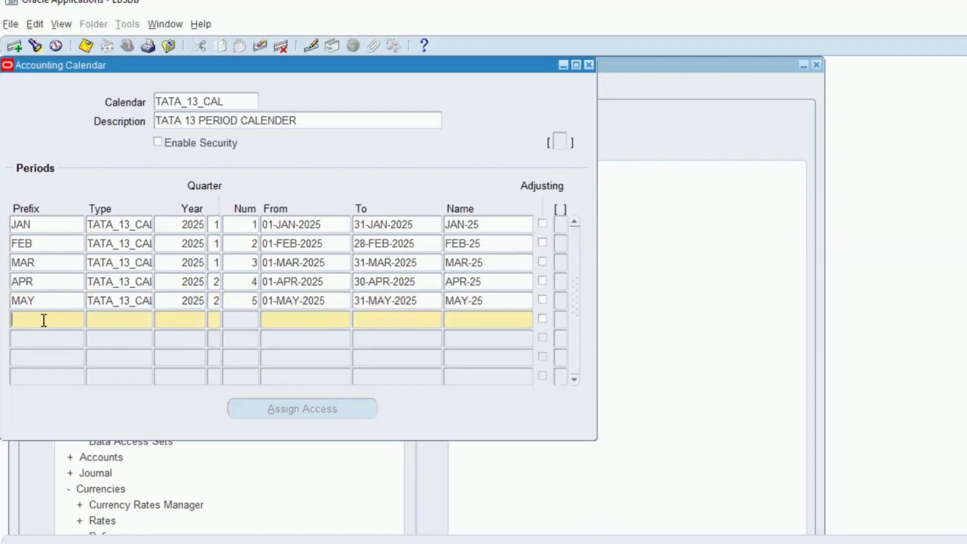
text(JUN)
key(Tab)
key(shift+F5)
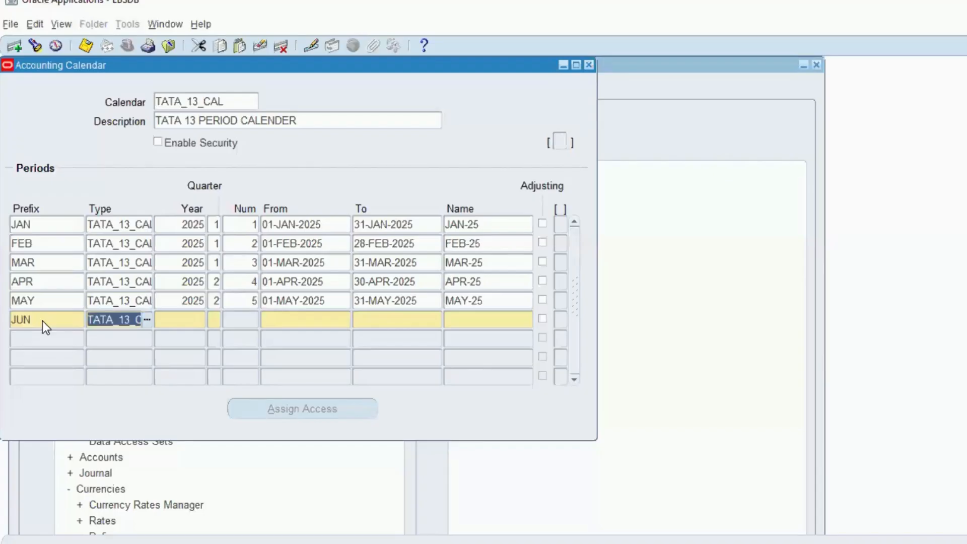
key(Tab)
text(2025)
key(Tab)
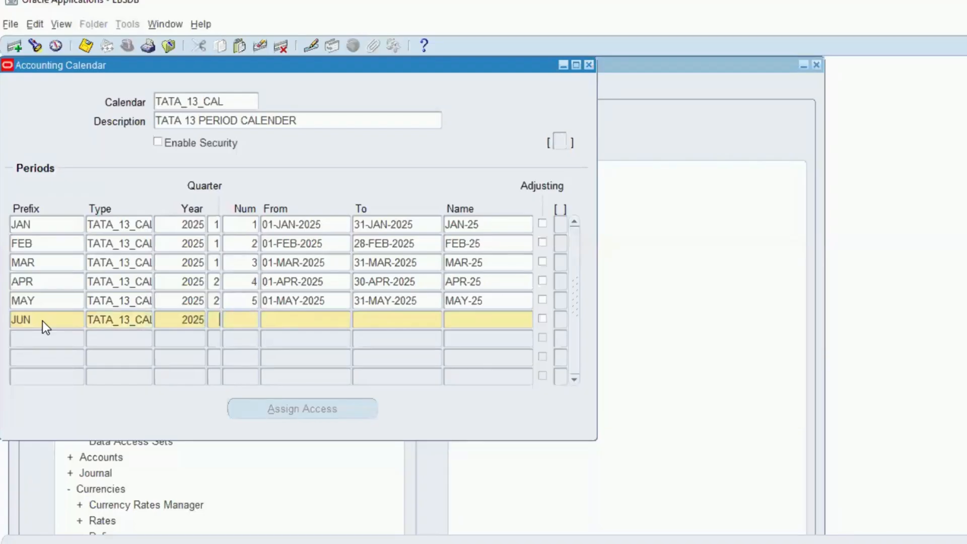
text(2)
key(Tab)
text(6)
Set the JUN period's dates from 01-JUN-2025 to 30-JUN-2025.
key(Tab)
text(01JUN)
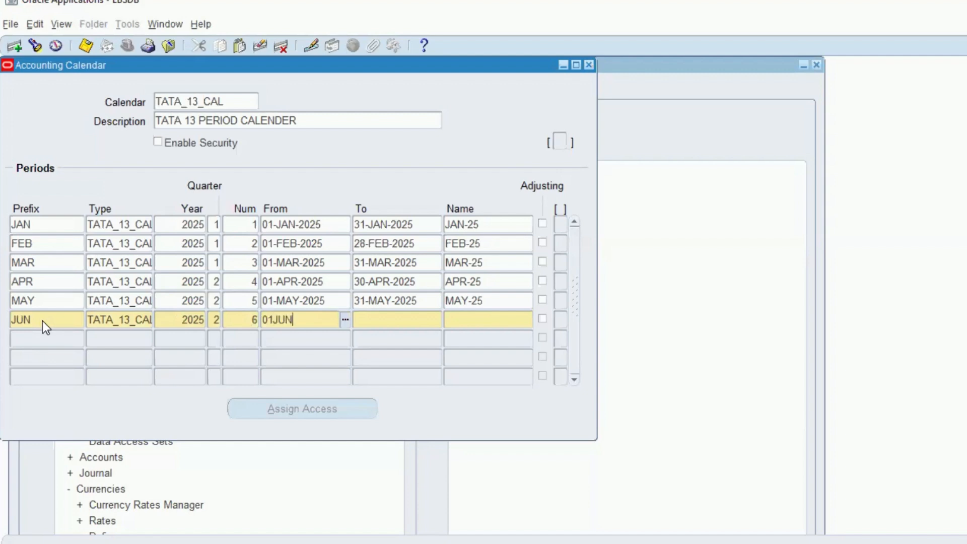
text(2025)
key(Tab)
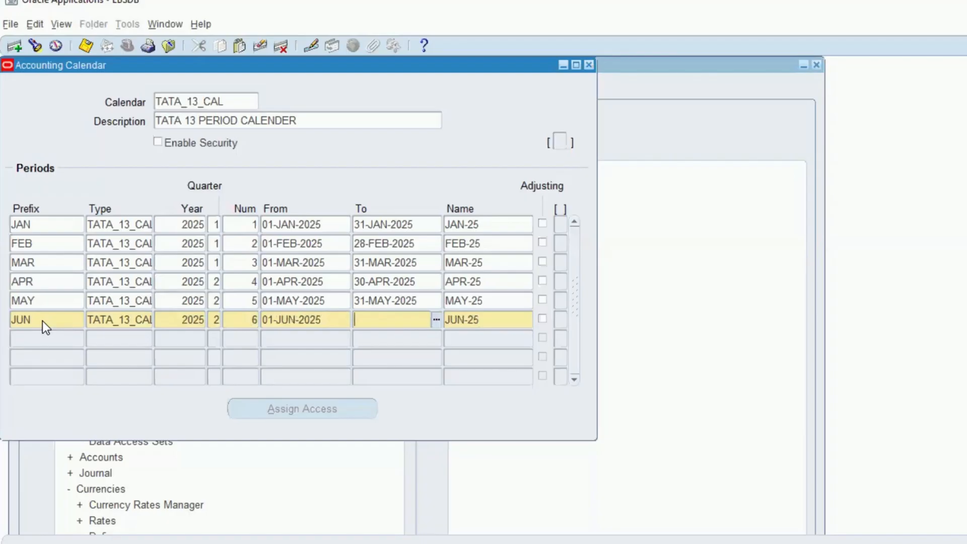
text(30-)
text(JUN-2)
text(025)
key(Tab)
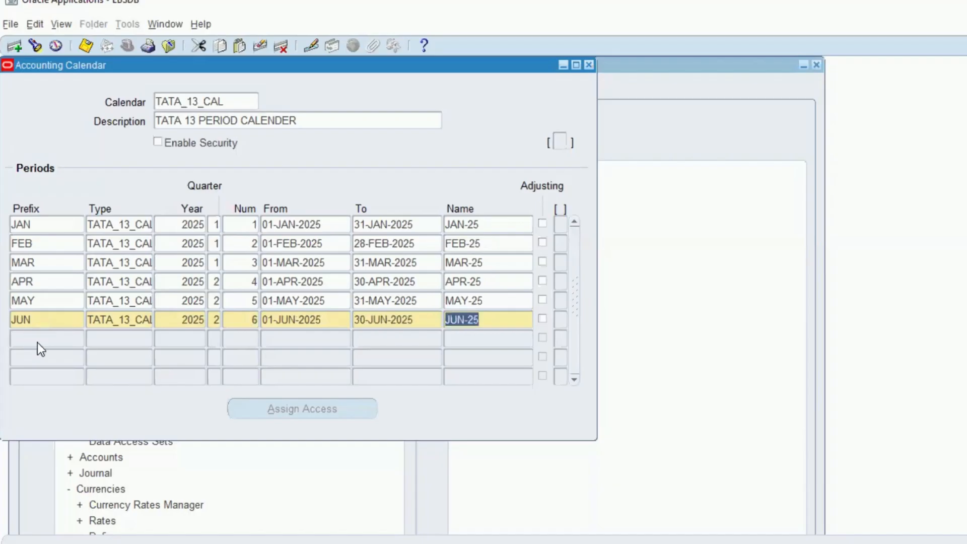
Add a seventh period with prefix JUL, type TATA_13_CAL, year 2025, quarter 3 and period number 7.
click(42, 337)
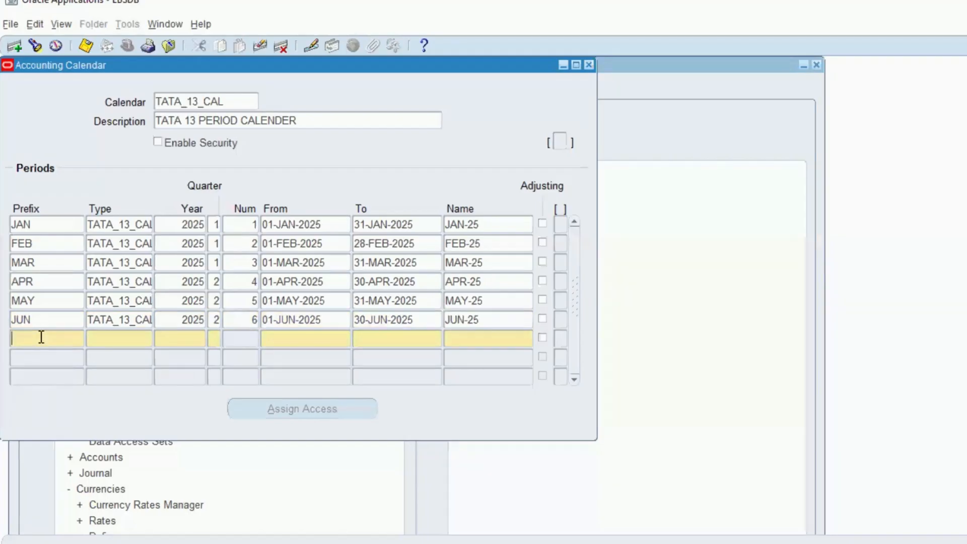
text(JUL)
key(Tab)
key(ctrl+v)
key(ctrl+c)
key(Tab)
text(2025)
key(Tab)
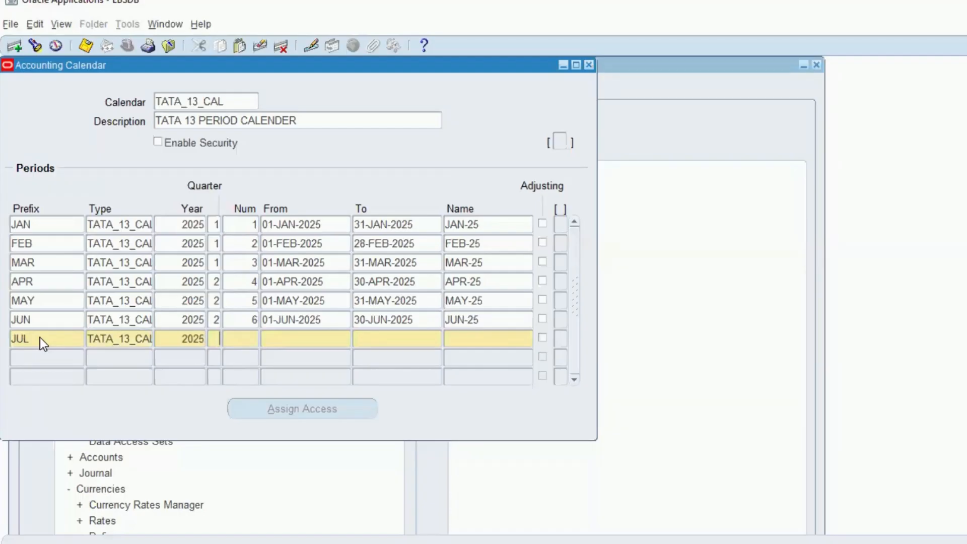
text(3)
text(7)
Set the JUL period's dates from 01-JUL-2025 to 31-JUL-2025.
key(Tab)
text(01-J)
text(UL)
key(Tab)
text(31)
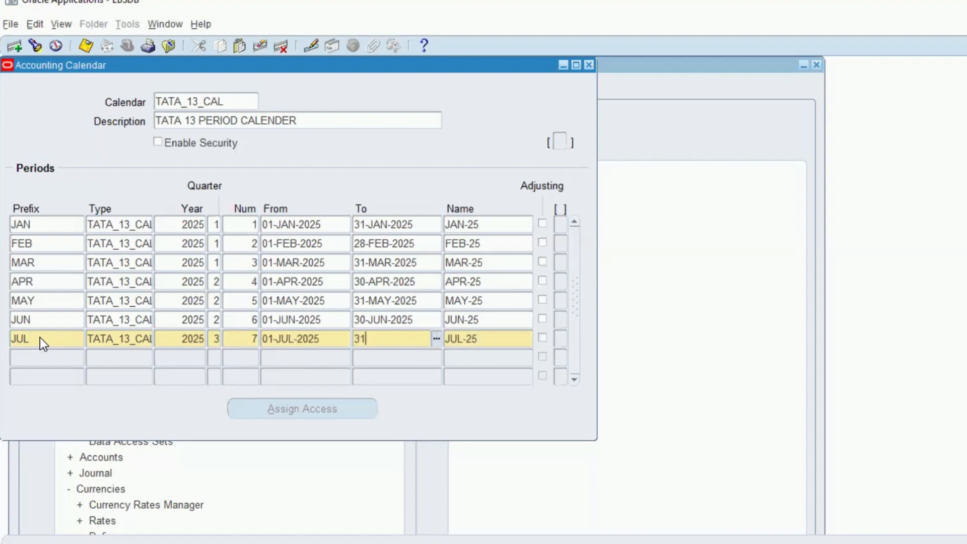
text(-JUL)
key(Tab)
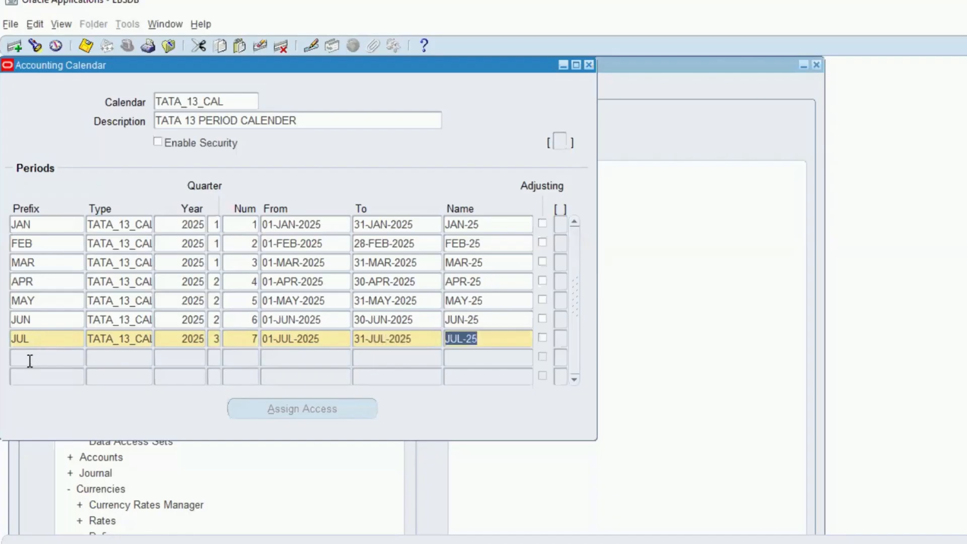
Add an eighth period with prefix AUG, type TATA_13_CAL, year 2025, quarter 3 and period number 8.
click(34, 357)
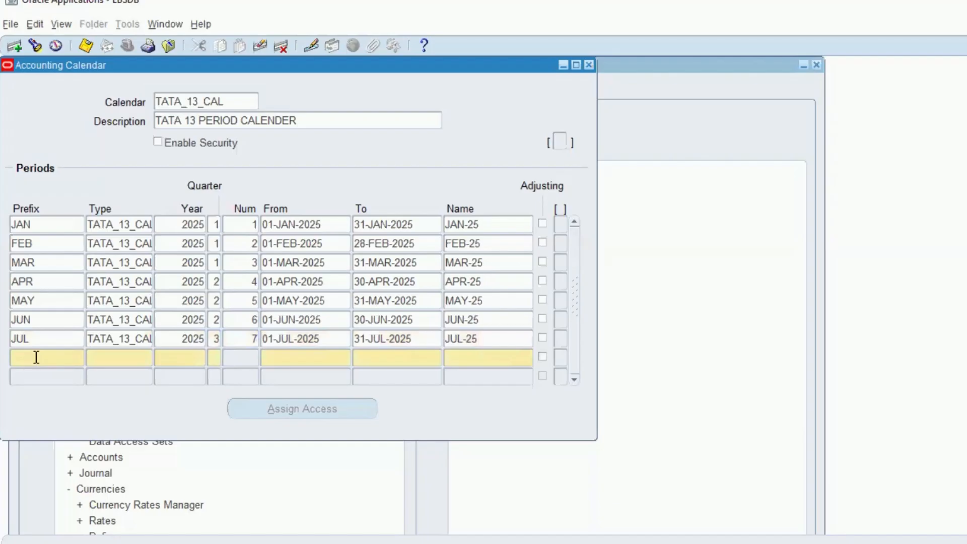
text(AUG)
key(Tab)
key(ctrl+v)
key(Tab)
text(20)
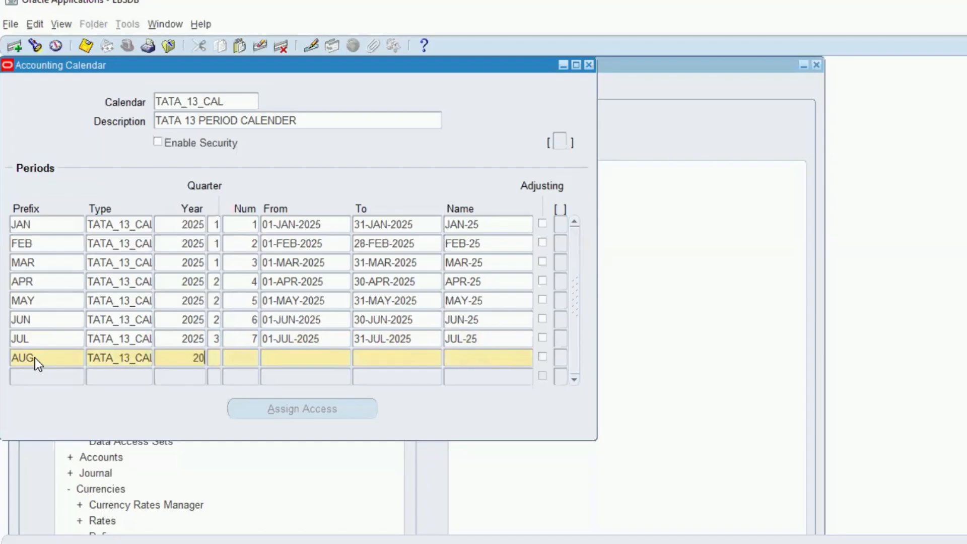
text(25)
key(Tab)
text(3)
key(Tab)
text(8)
Set the AUG period's dates from 01-AUG-2025 to 31-AUG-2025.
key(Tab)
text(01-AU)
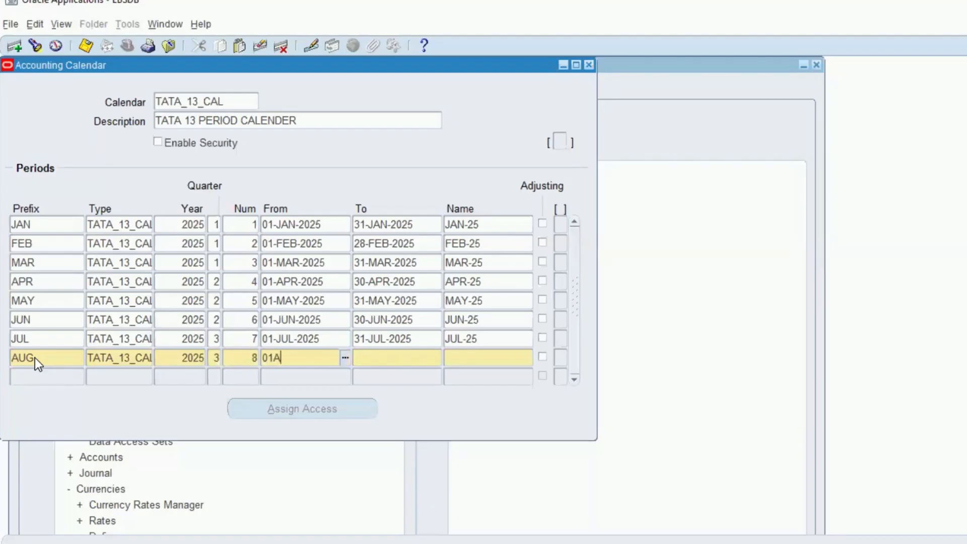
text(G-2025)
key(Tab)
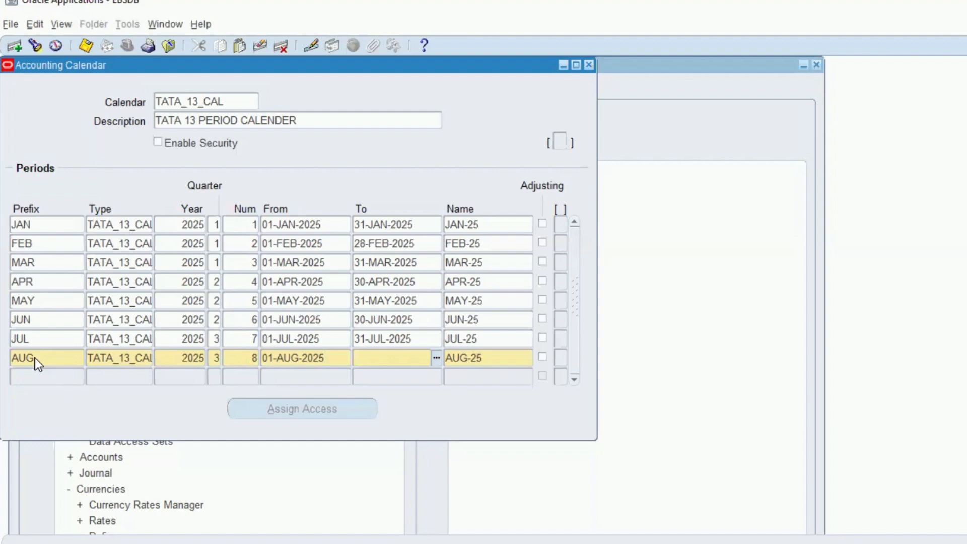
text(31-AUG-2025)
key(Tab)
Add a ninth period with prefix SEPT, type TATA_13_CAL, year 2025, quarter 3 and period number 9.
click(44, 374)
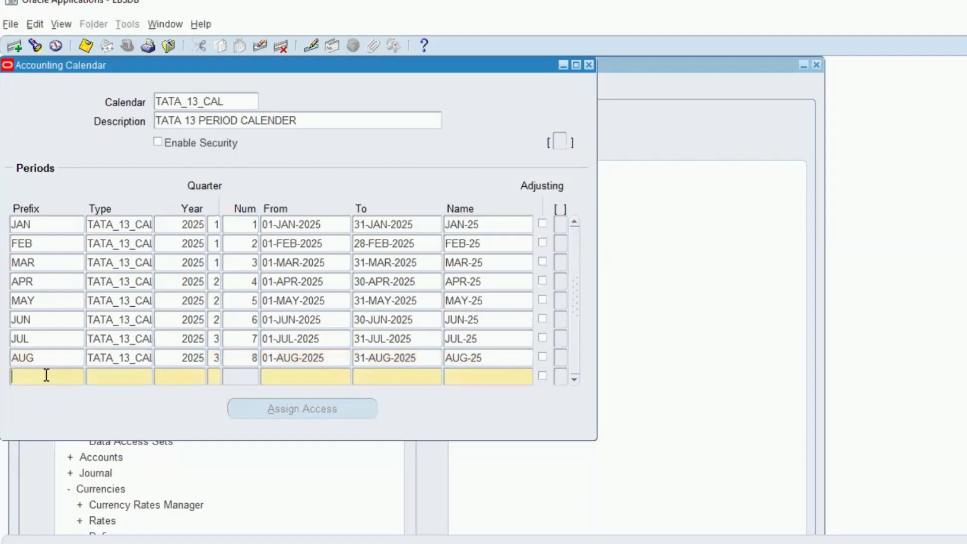
text(SEPT)
key(Tab)
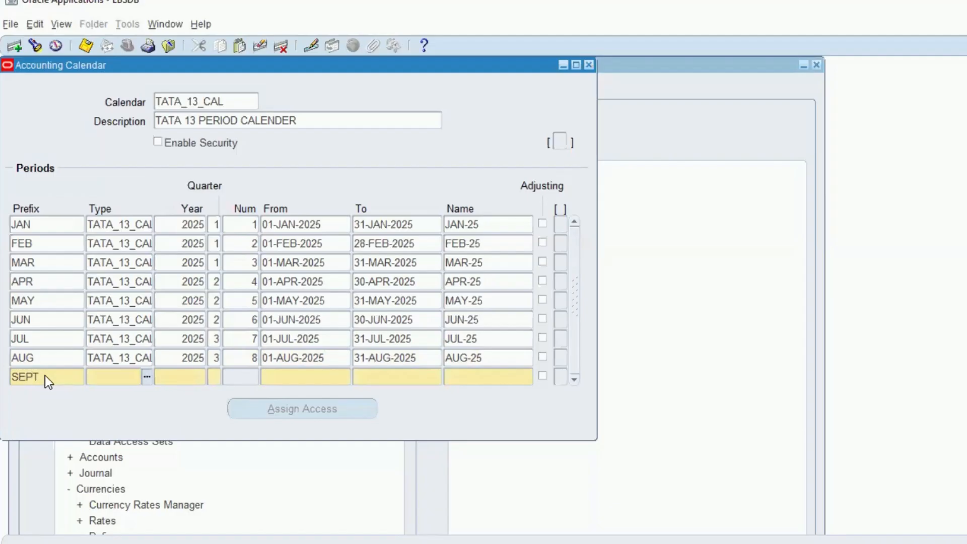
key(shift+F5)
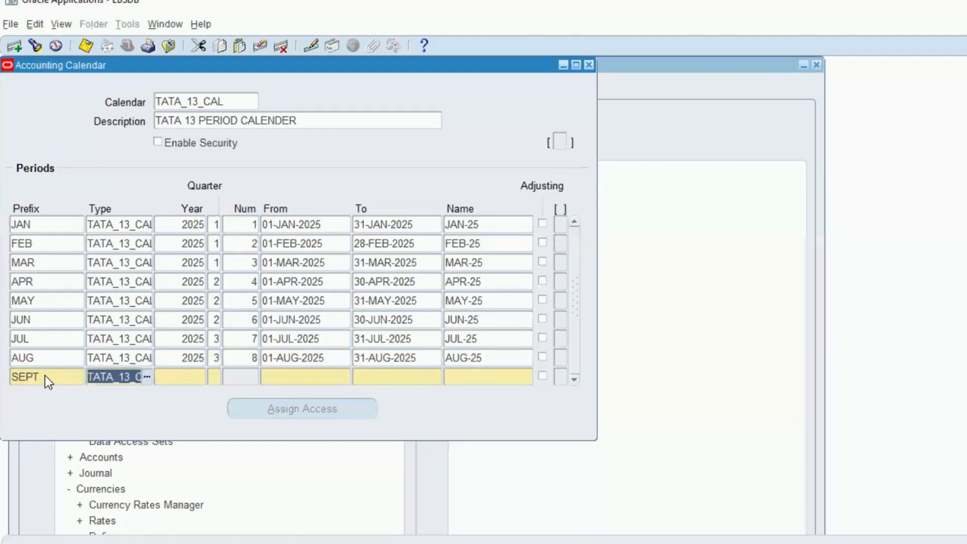
key(Tab)
text(2025)
key(Tab)
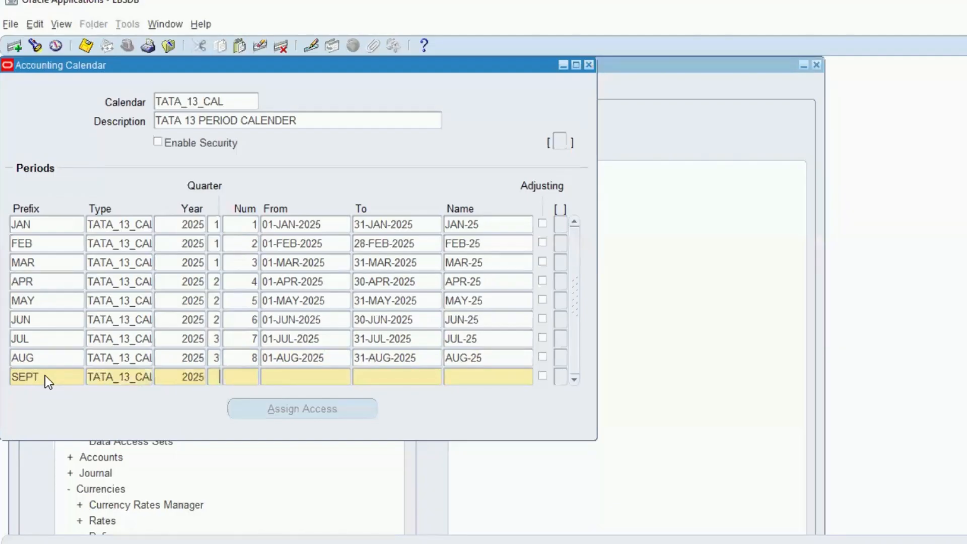
text(3)
text(9)
key(Tab)
Set the SEPT period's dates from 01-SEP-2025 to 30-SEP-2025.
text(01-SEP-2025)
key(Tab)
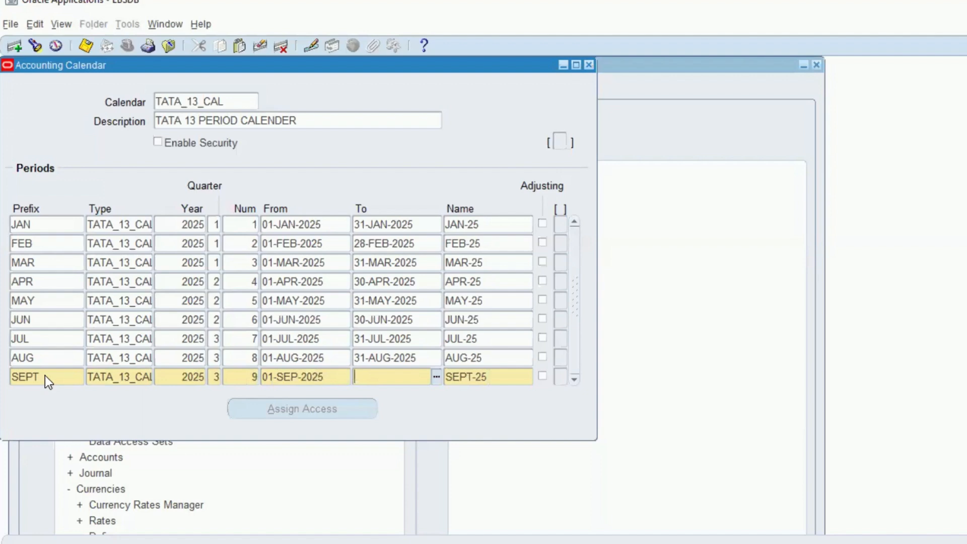
text(30-SEP-2025)
key(Tab)
Add a tenth period with prefix OCT, type TATA_13_CAL, year 2025, quarter 4 and period number 10.
click(14, 46)
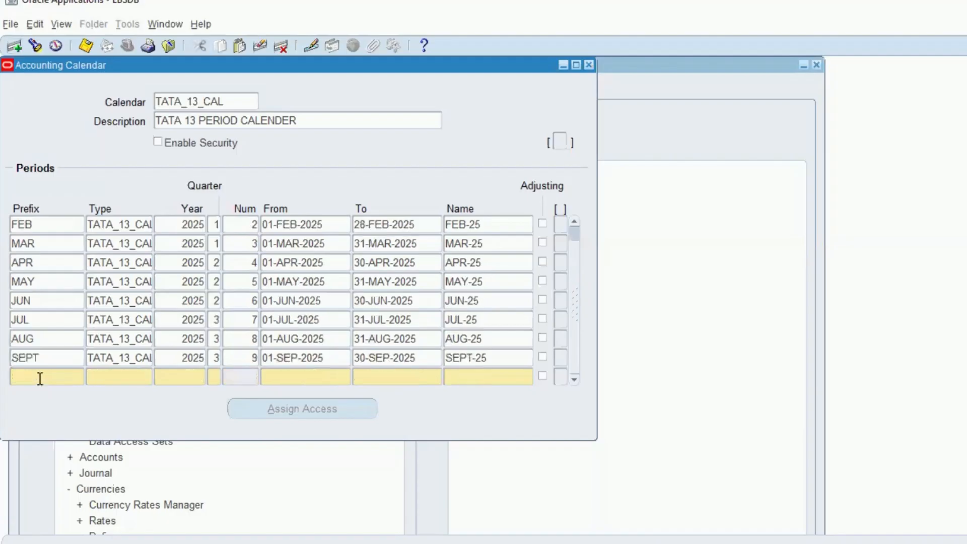
text(OCT)
key(Tab)
text(TATA_13_CAL)
key(Tab)
text(2025)
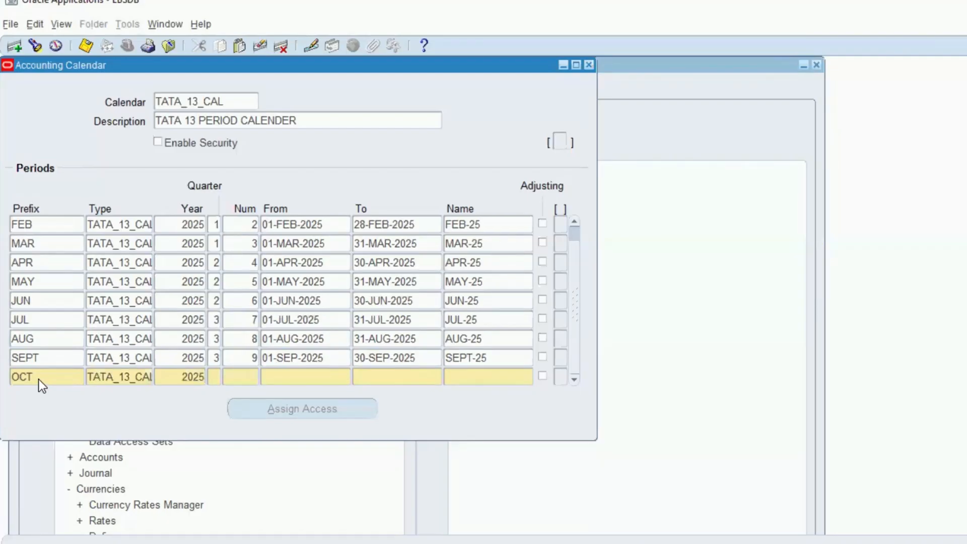
key(Tab)
text(4)
key(Tab)
text(10)
key(Tab)
Set the OCT period's dates from 01-OCT-2025 to 31-OCT-2025.
text(1)
text(-OCT-2025)
key(Tab)
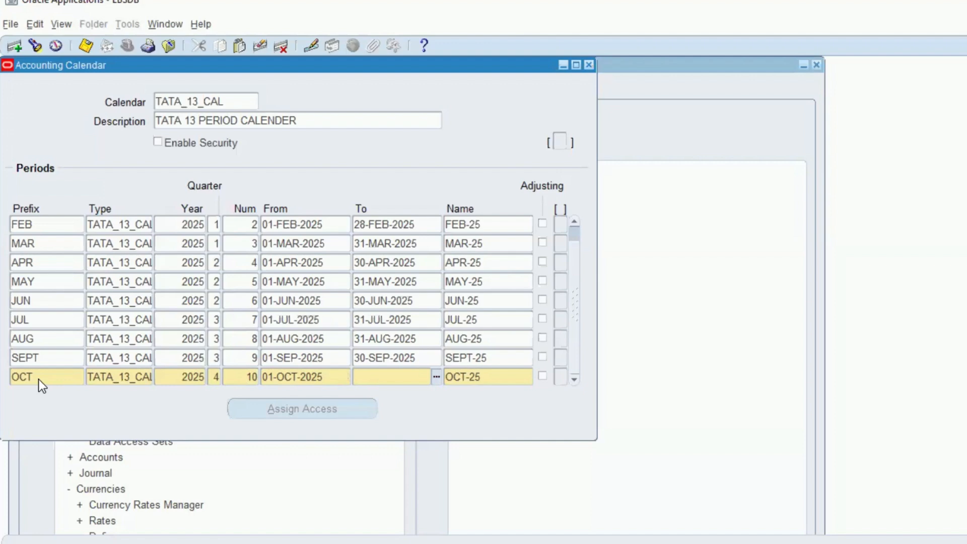
text(31OCT25)
key(Tab)
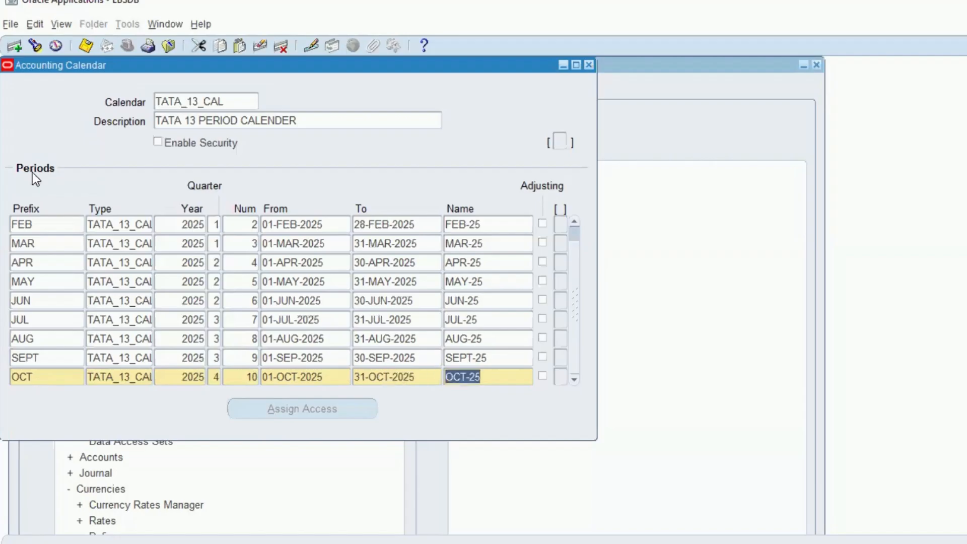
Add an eleventh period with prefix NOV, type TATA_13_CAL, year 2025, quarter 4 and period number 11.
key(Down)
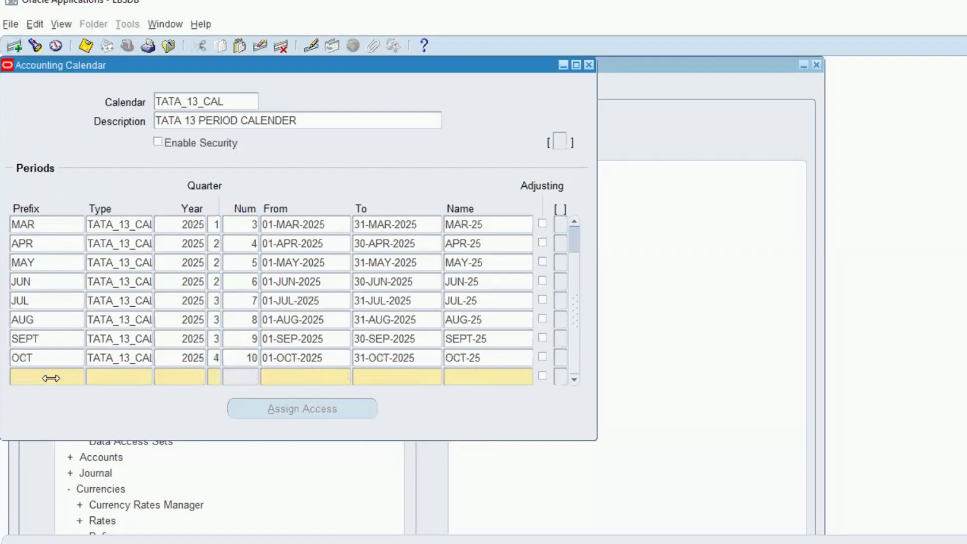
click(51, 377)
text(NOV)
key(Tab)
text(T)
key(Tab)
text(2025)
key(Tab)
text(4)
key(Tab)
text(11)
key(Tab)
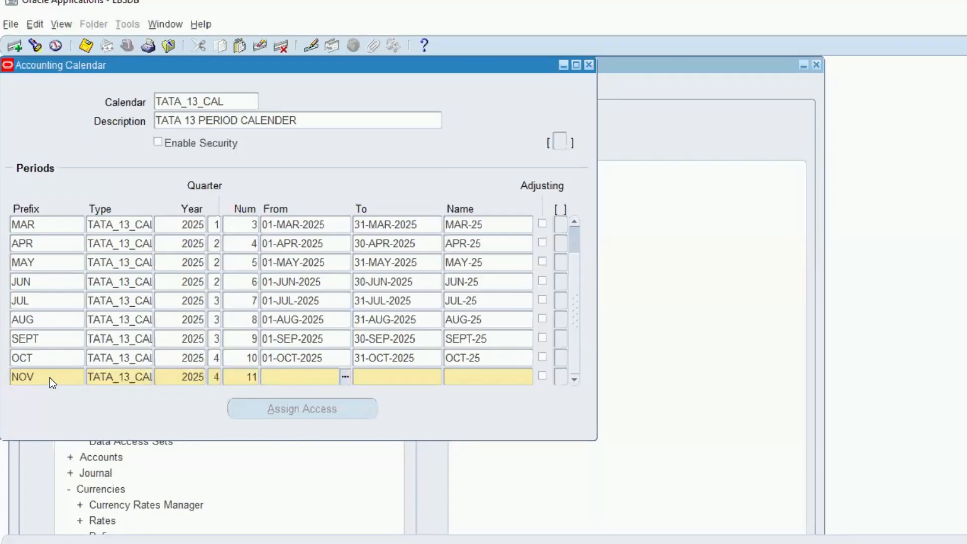
Set the NOV period's dates from 01-NOV-2025 to 30-NOV-2025.
text(01-)
text(NOV2)
key(Tab)
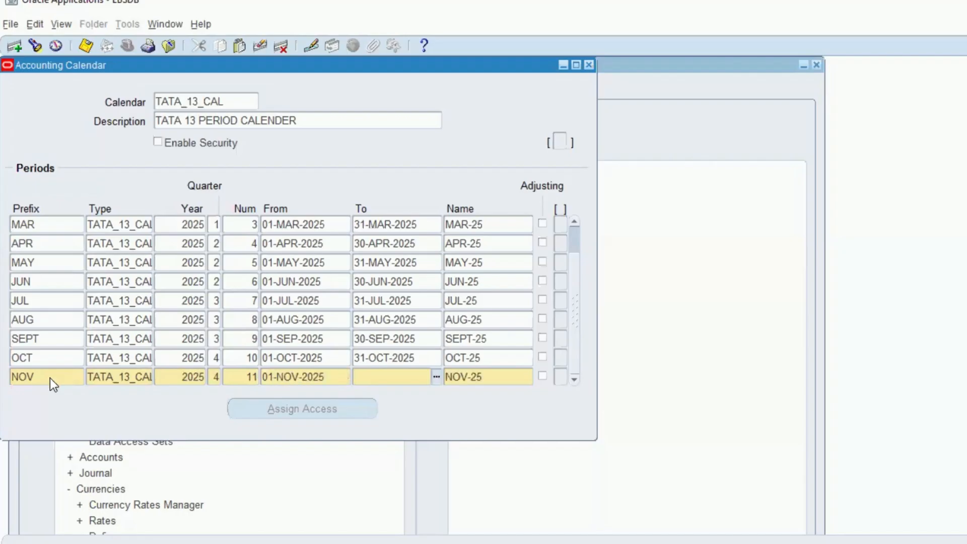
text(30NIOV25)
key(Tab)
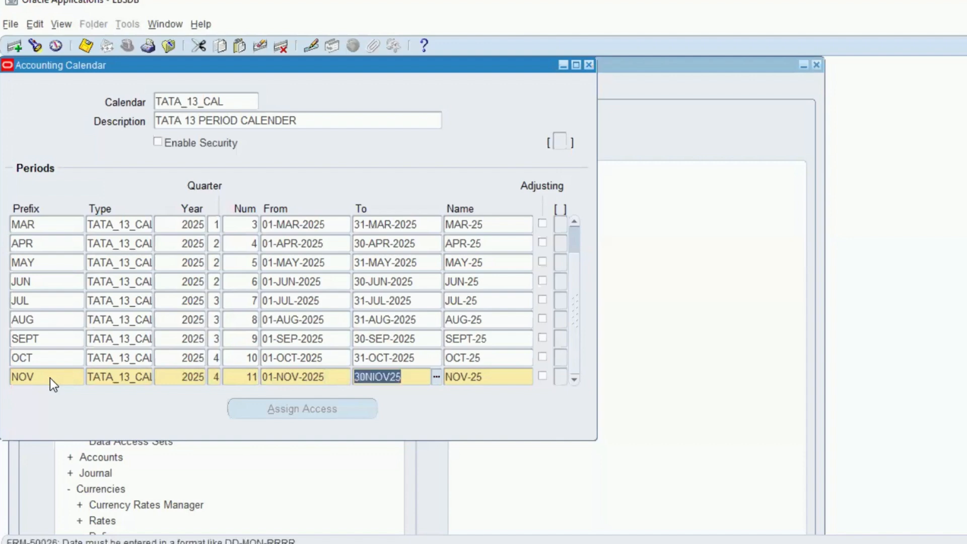
click(376, 376)
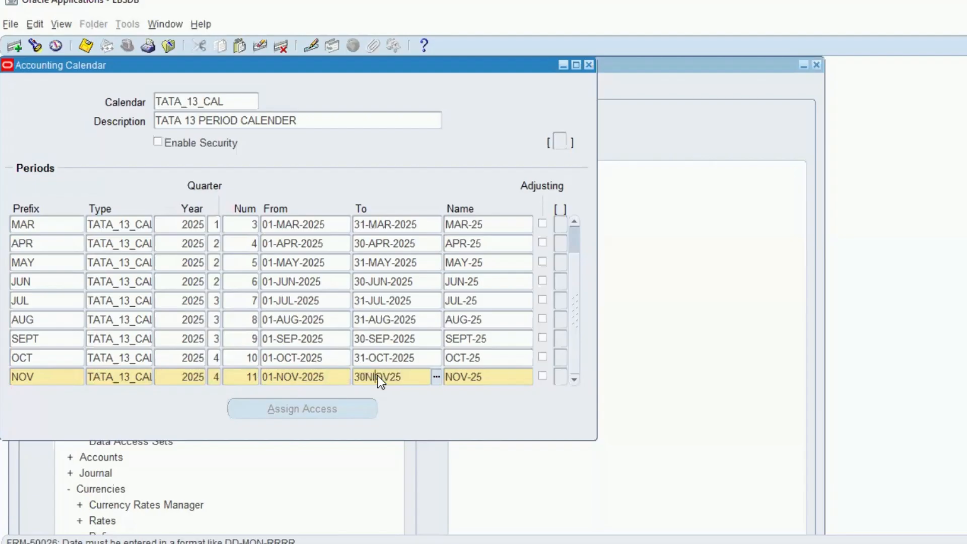
key(Tab)
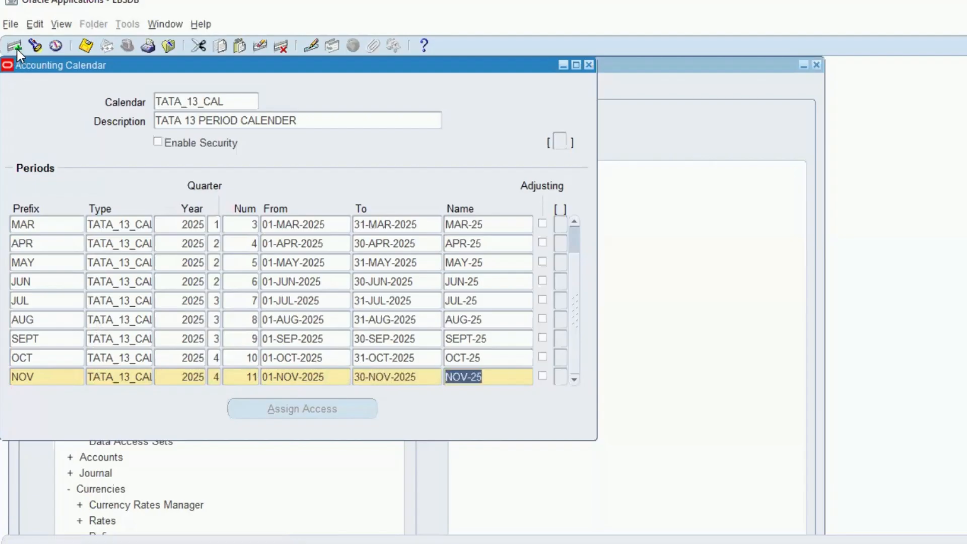
Add a twelfth period with prefix DEC, type TATA_13_CAL, year 2025, quarter 4 and period number 12.
click(15, 47)
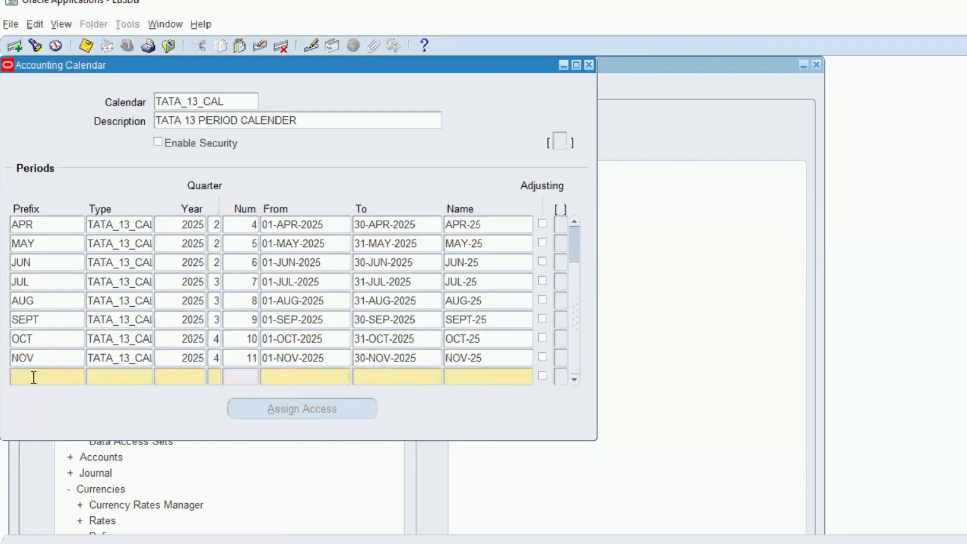
text(DEC)
key(Tab)
key(shift+F5)
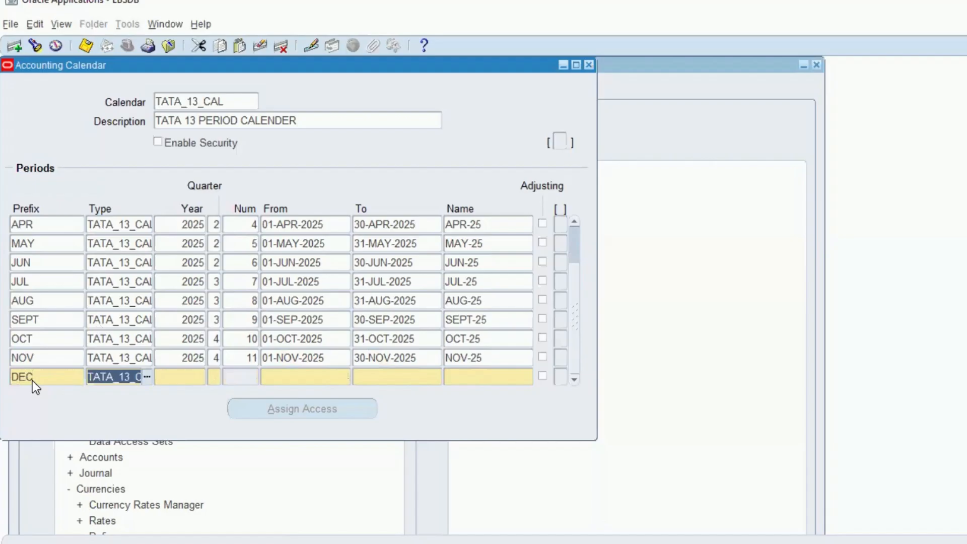
key(Tab)
text(202)
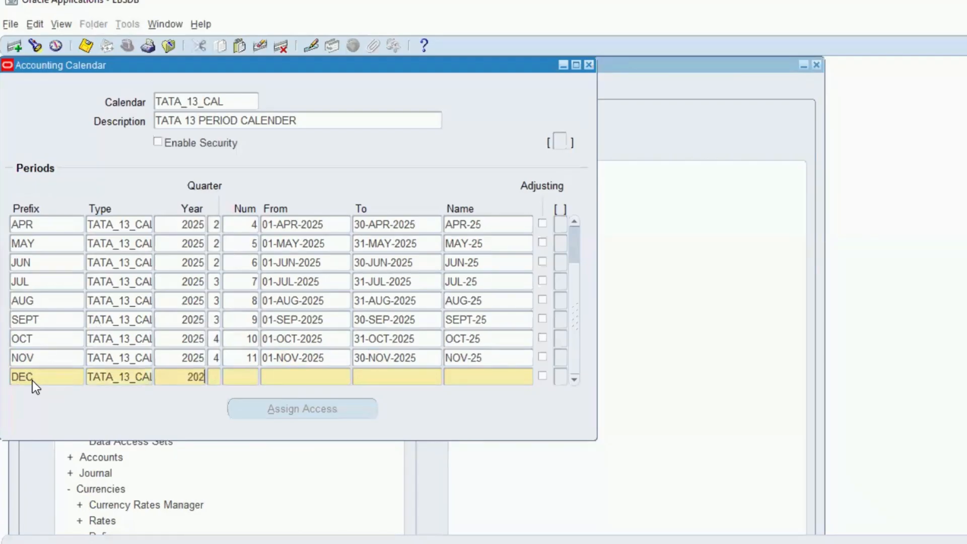
text(5)
key(Tab)
text(4)
text(12)
key(Tab)
Set the DEC period's dates from 01-DEC-2025 to 31-DEC-2025 and add a blank period row below it.
text(01-DEC-2025)
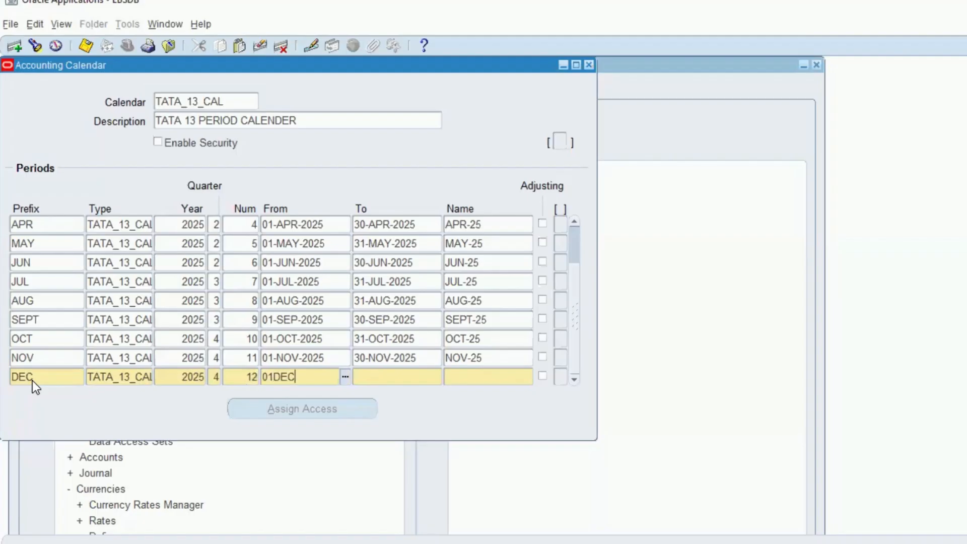
key(Tab)
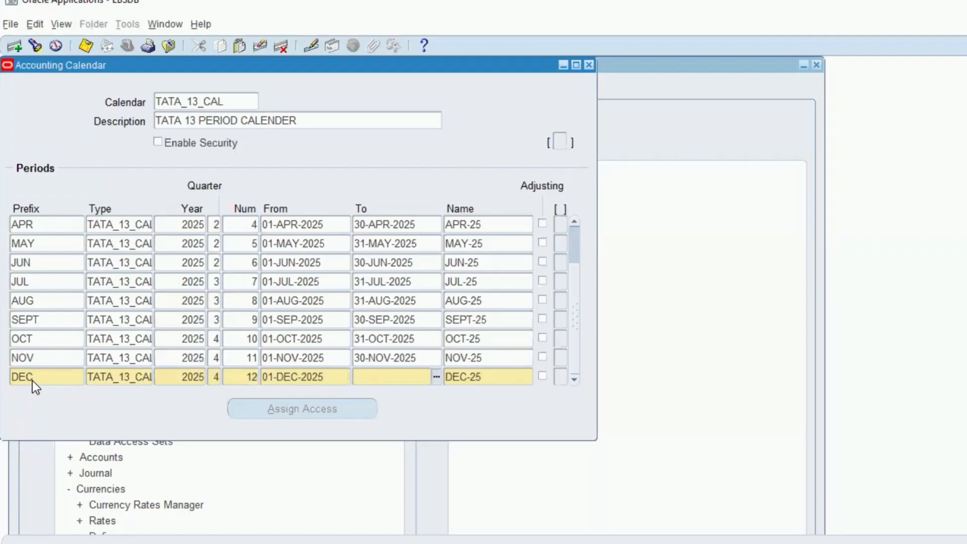
text(31-DEC-2025)
key(Tab)
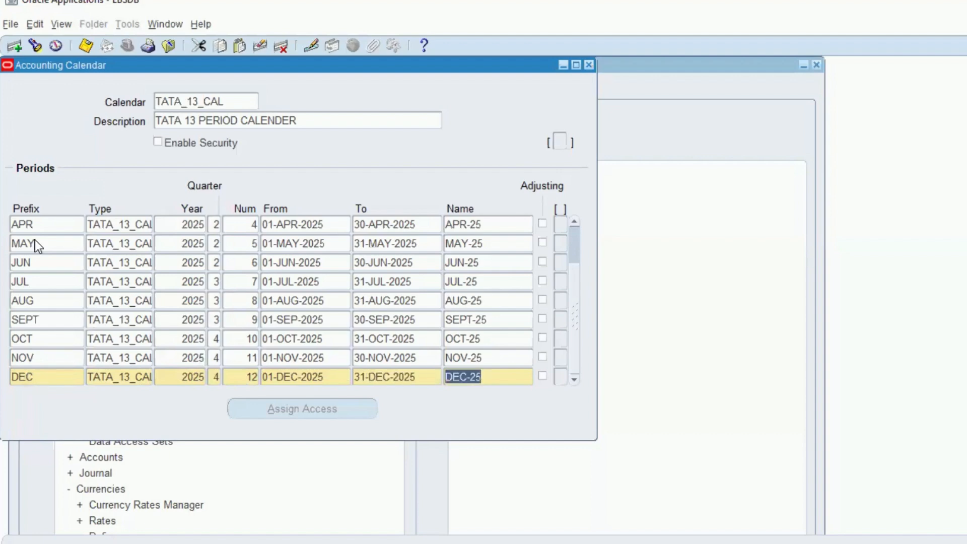
click(14, 46)
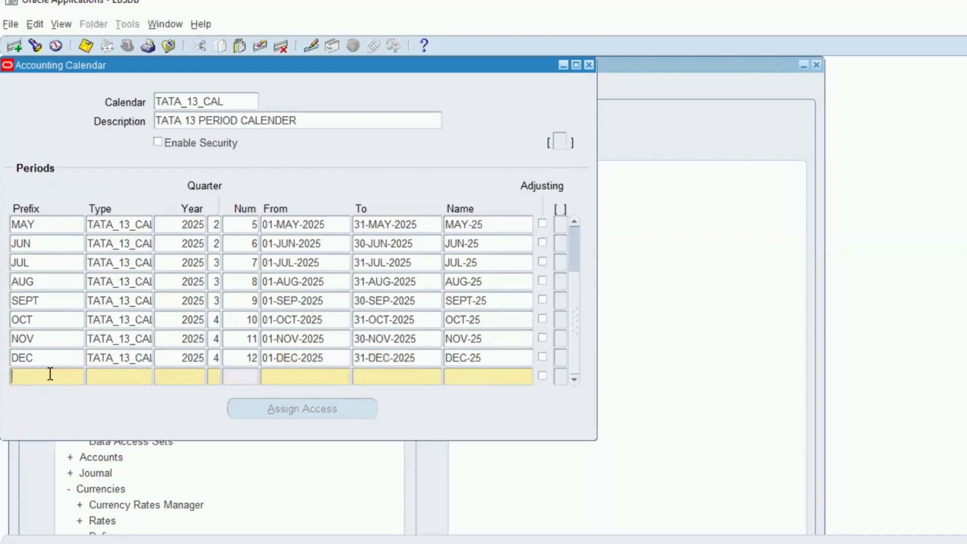
text(adj)
key(BackSpace)
key(BackSpace)
key(BackSpace)
key(Tab)
text(adj)
key(Tab)
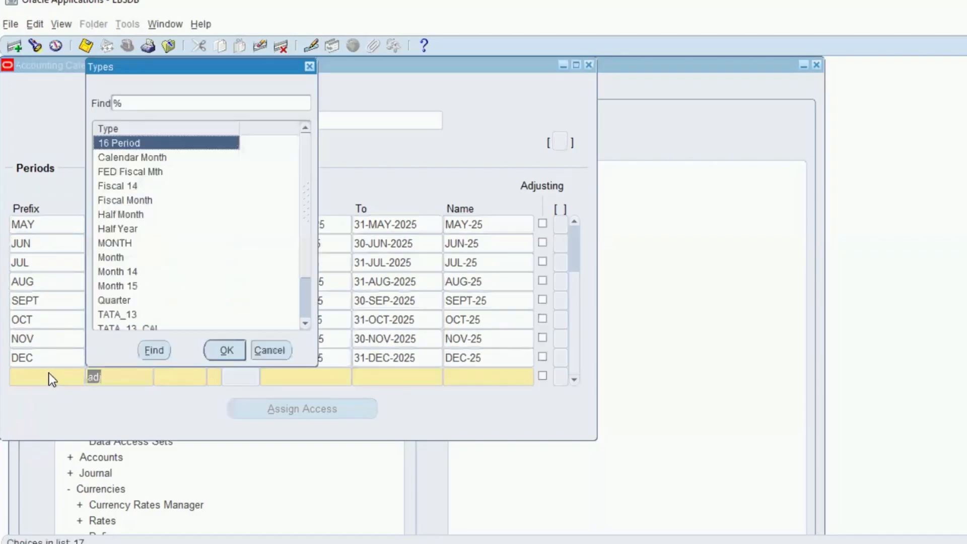
click(260, 350)
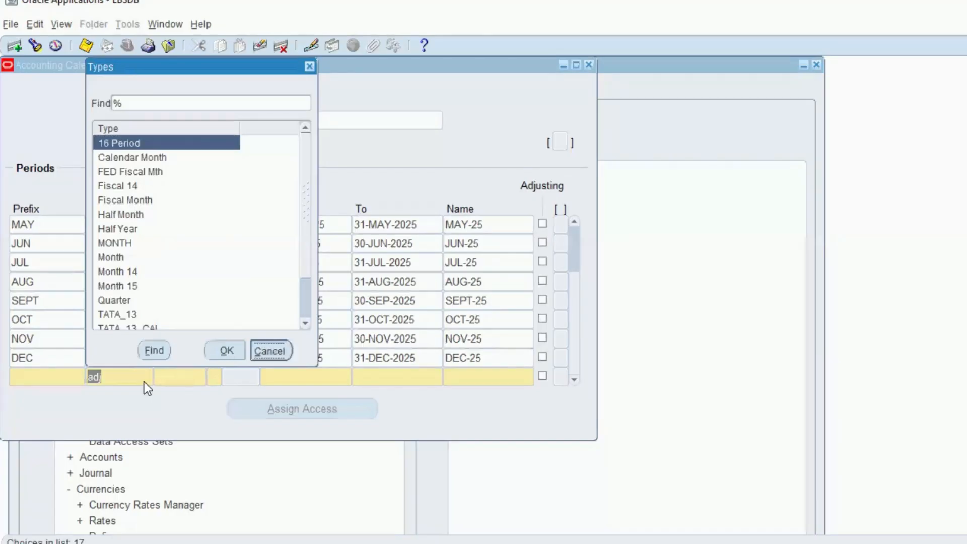
key(BackSpace)
Fill the blank row as a thirteenth period with prefix ADJ, type TATA_13_CAL, year 2025, quarter 4 and period number 13.
click(46, 382)
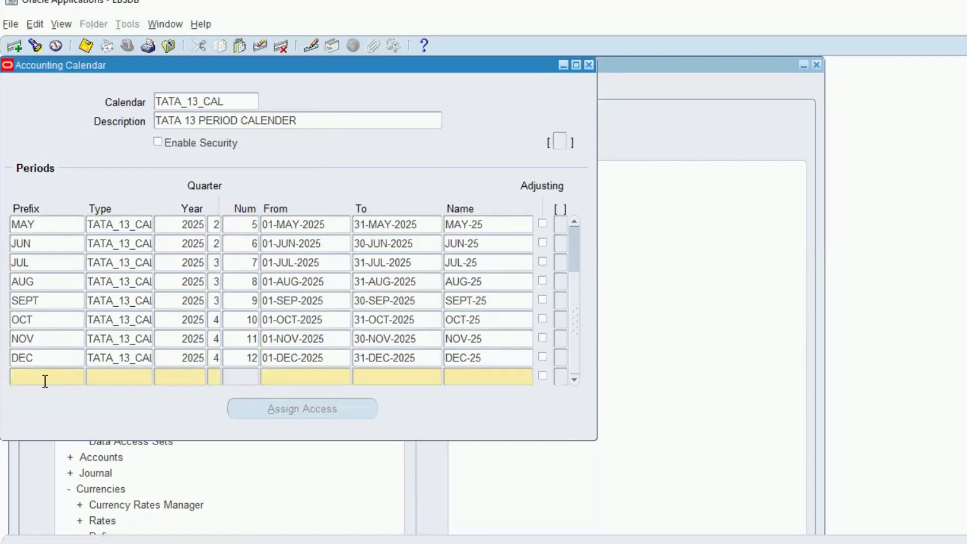
text(ADJ)
key(Tab)
key(shift+F5)
key(Tab)
text(2025)
key(Tab)
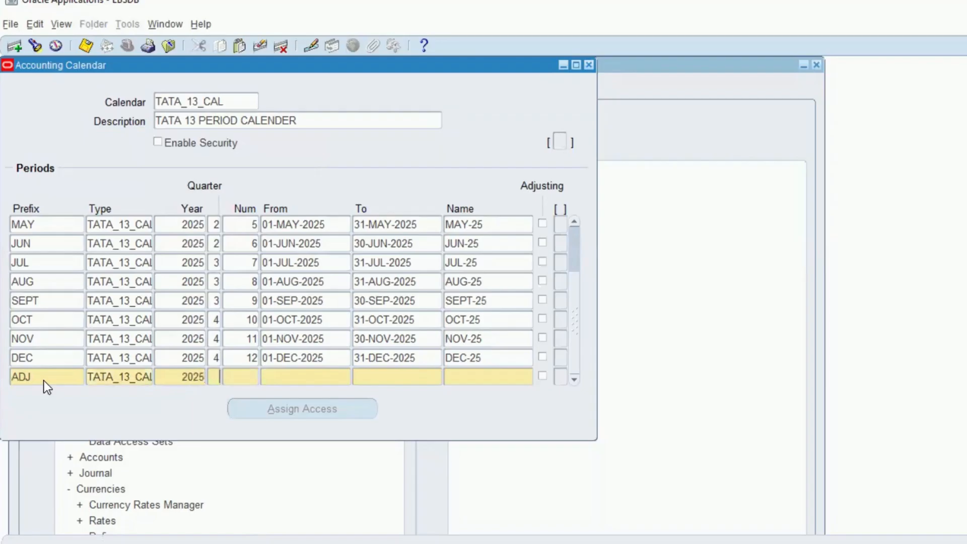
text(413)
key(Tab)
Set the ADJ period's dates from 01-DEC-2025 to 31-DEC-2025.
text(01DEC)
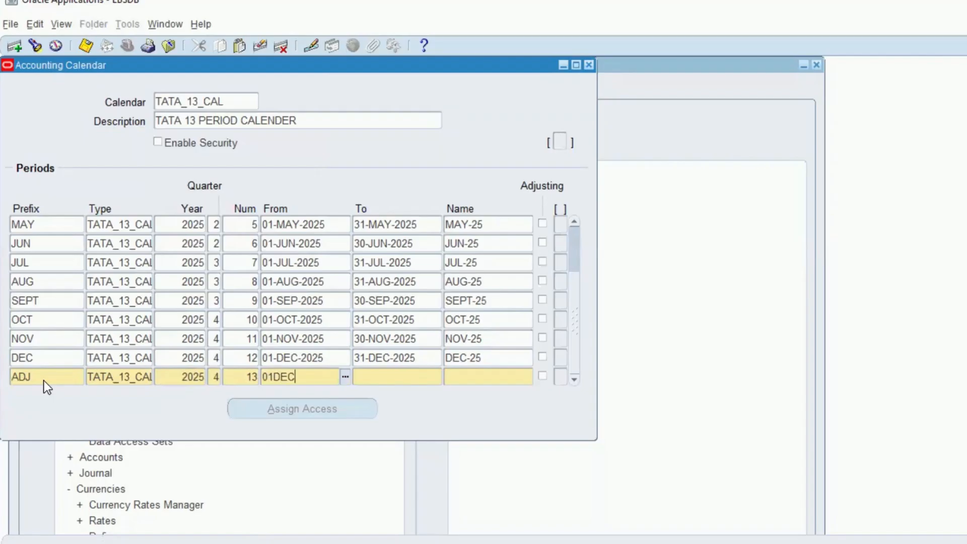
key(Tab)
text(31-DE)
text(C-202)
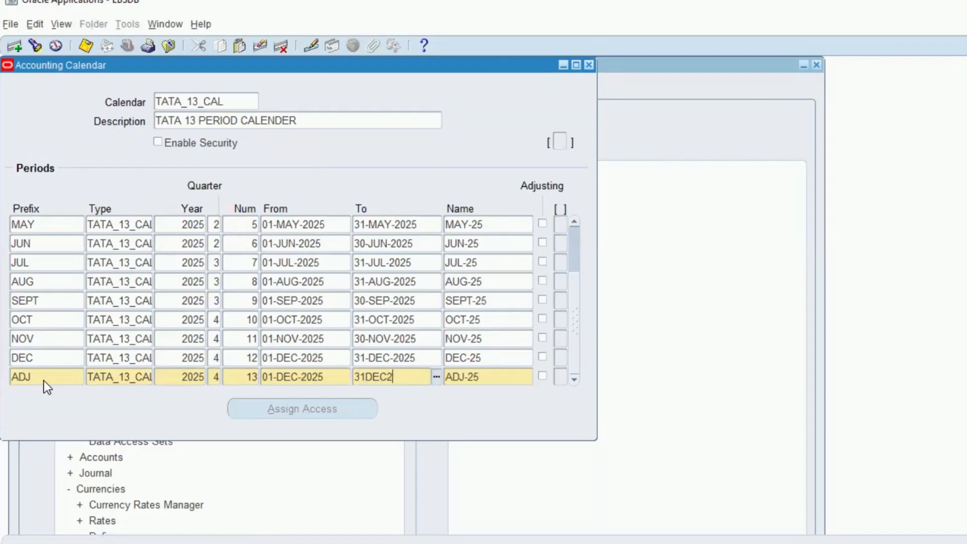
text(5)
key(Tab)
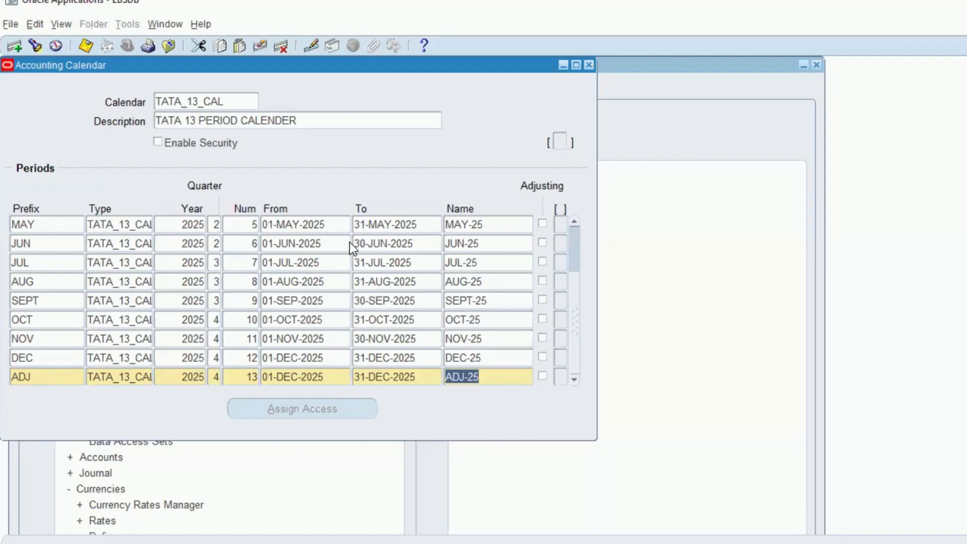
Mark the ADJ period as an adjusting period and save the calendar.
key(Tab)
key(space)
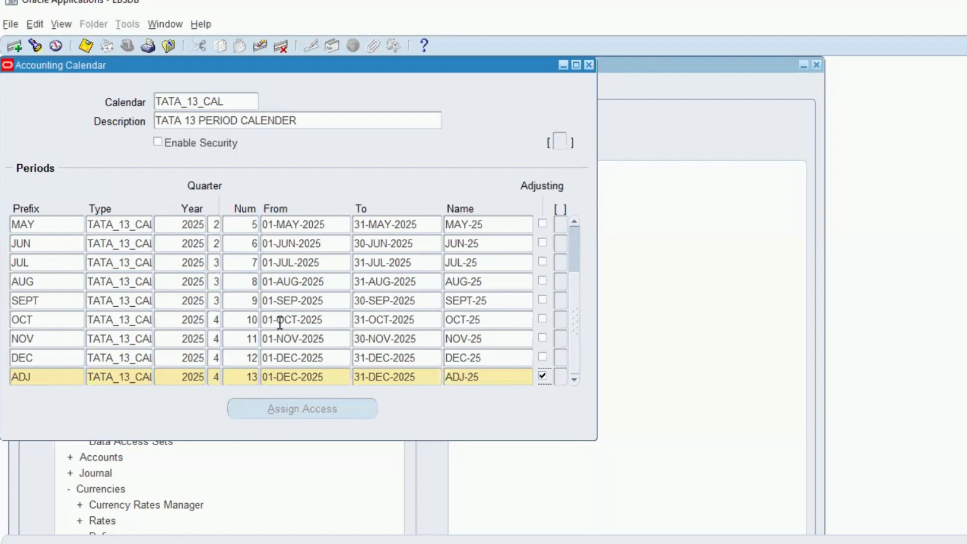
click(83, 46)
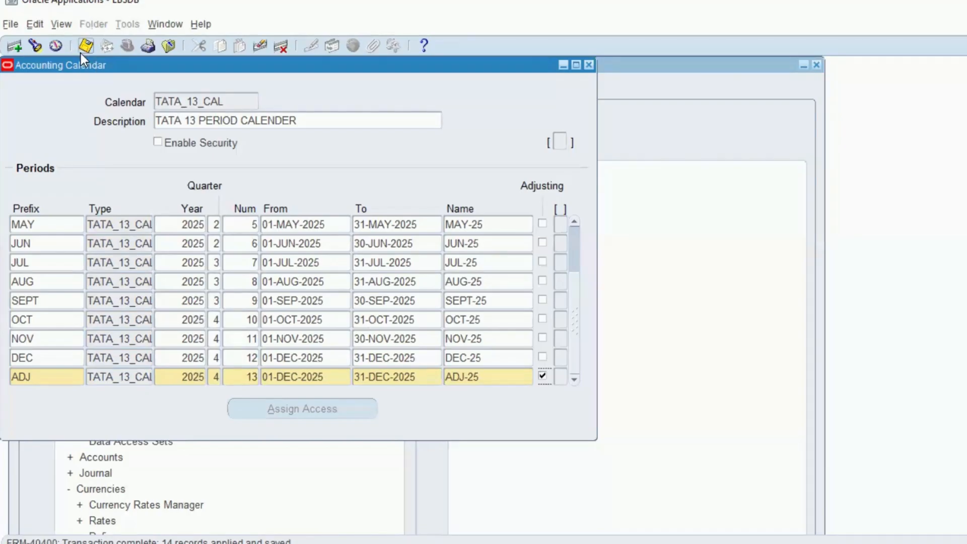
key(ctrl+s)
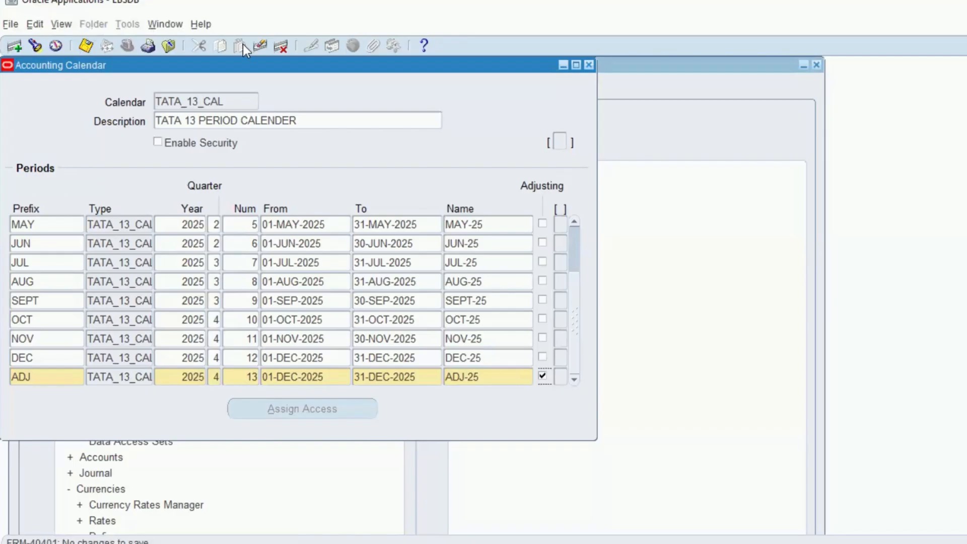
Search all of your own concurrent requests from the past 7 days, ordered by Request ID.
click(61, 24)
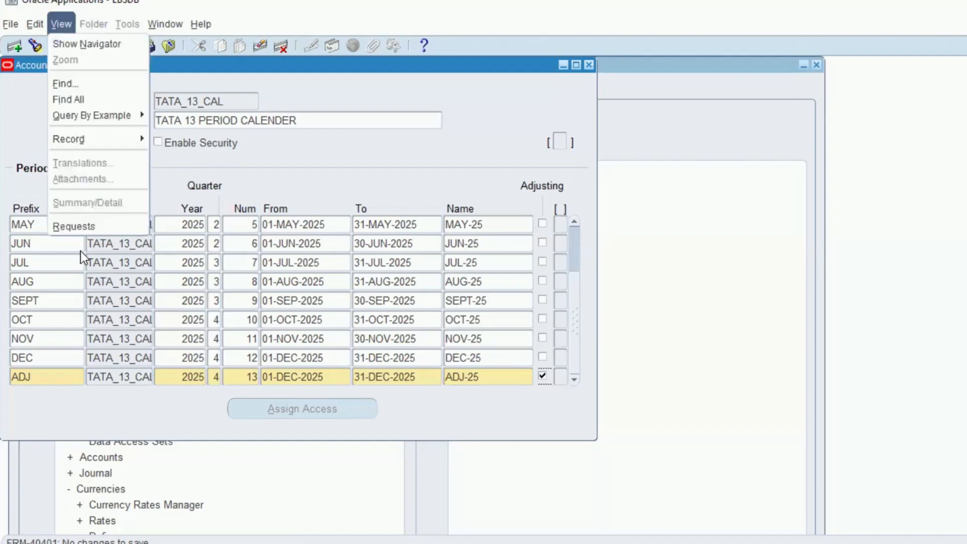
click(81, 225)
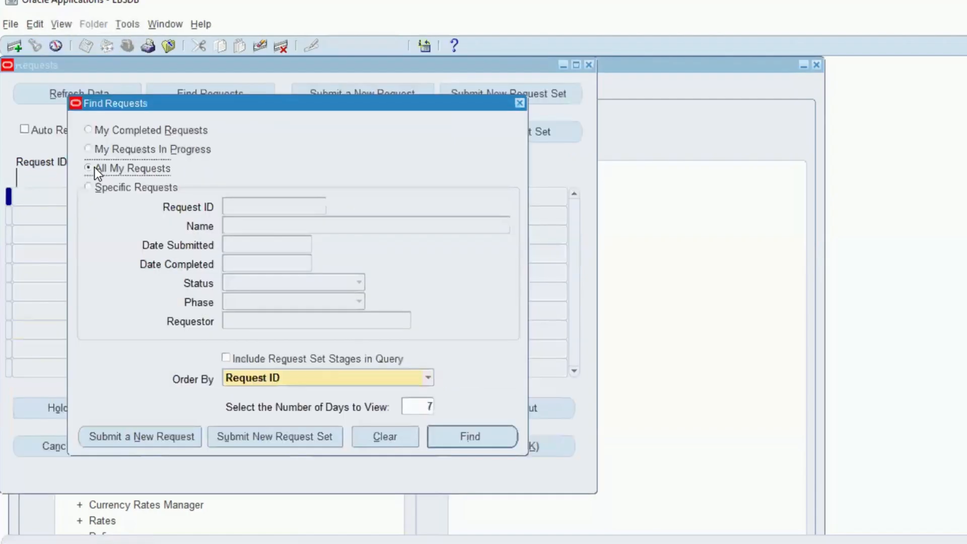
click(476, 437)
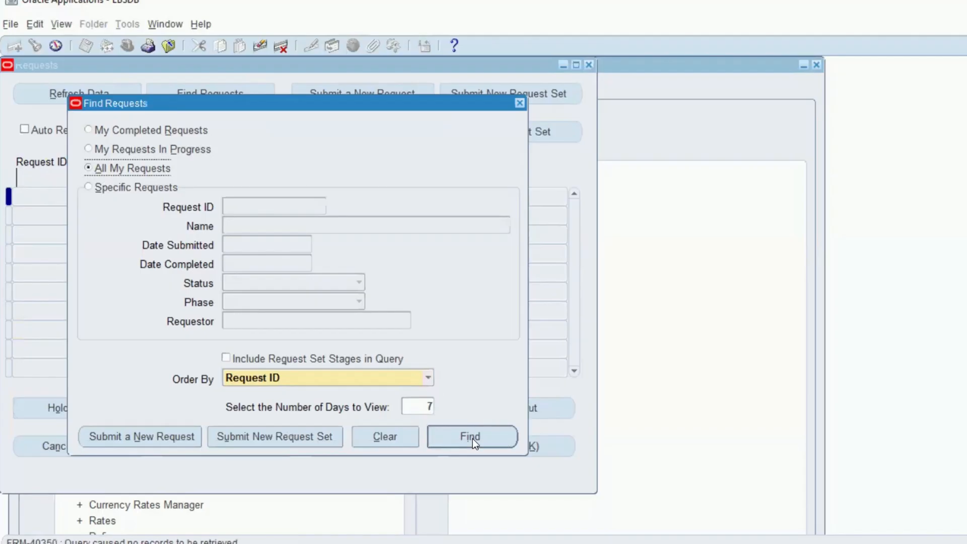
Repeat the search for all your own concurrent requests from the past 7 days from the calendar window, and close the search.
click(442, 434)
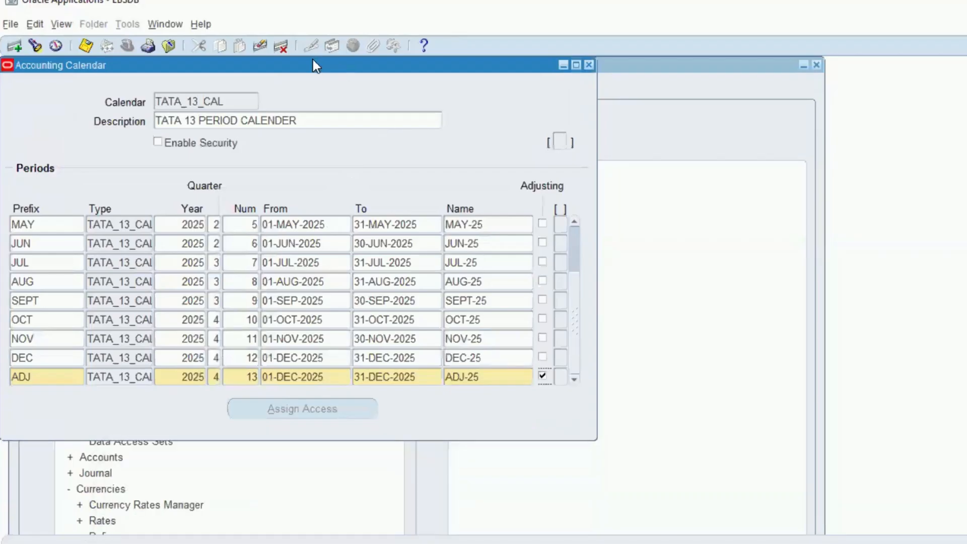
drag(468, 59, 624, 57)
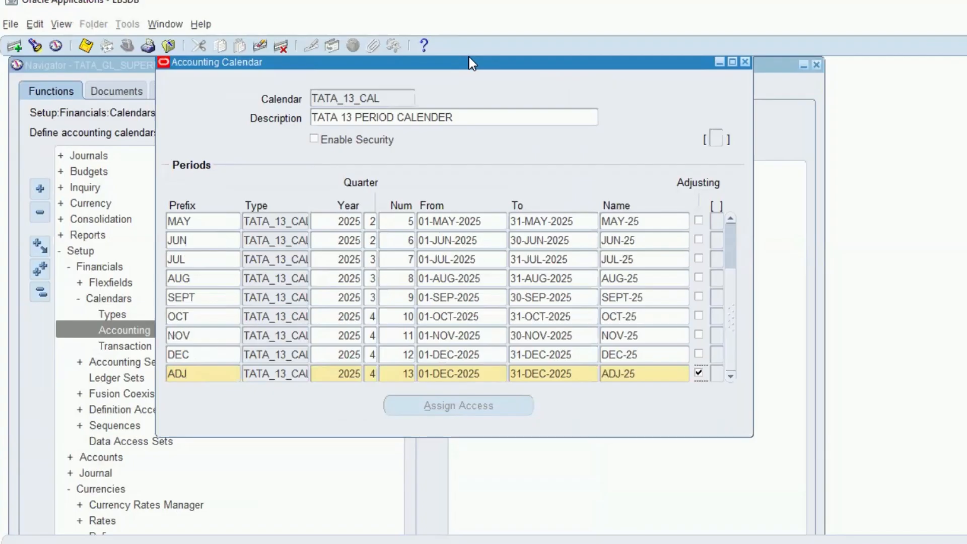
click(60, 25)
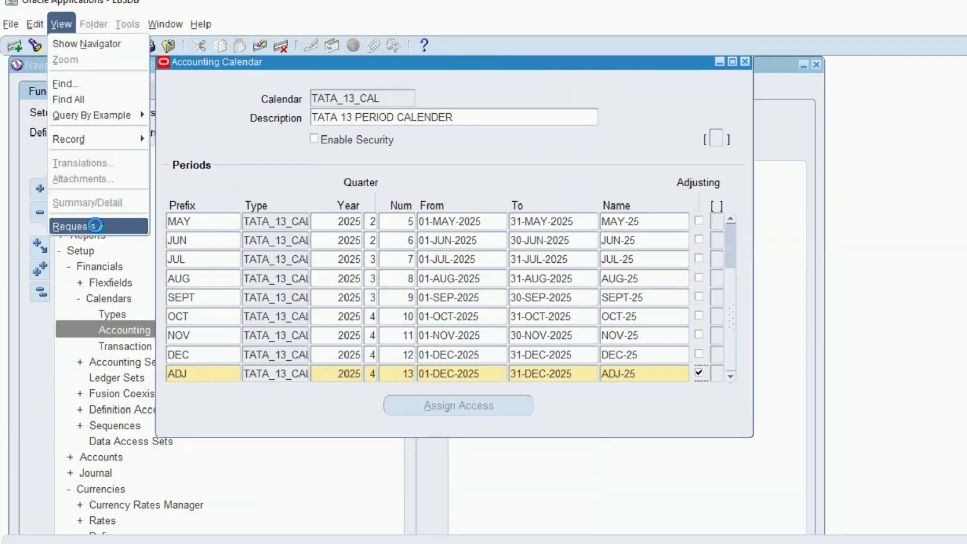
click(74, 227)
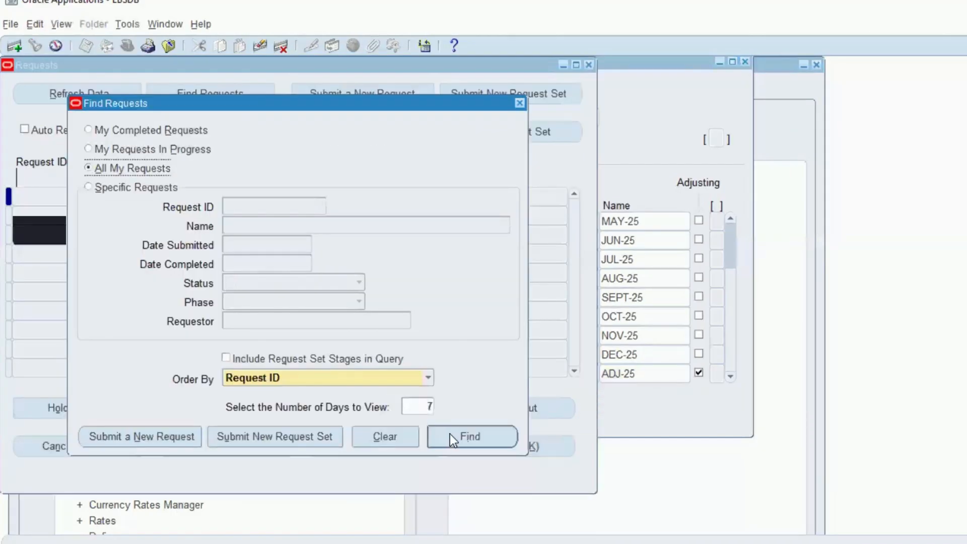
click(450, 435)
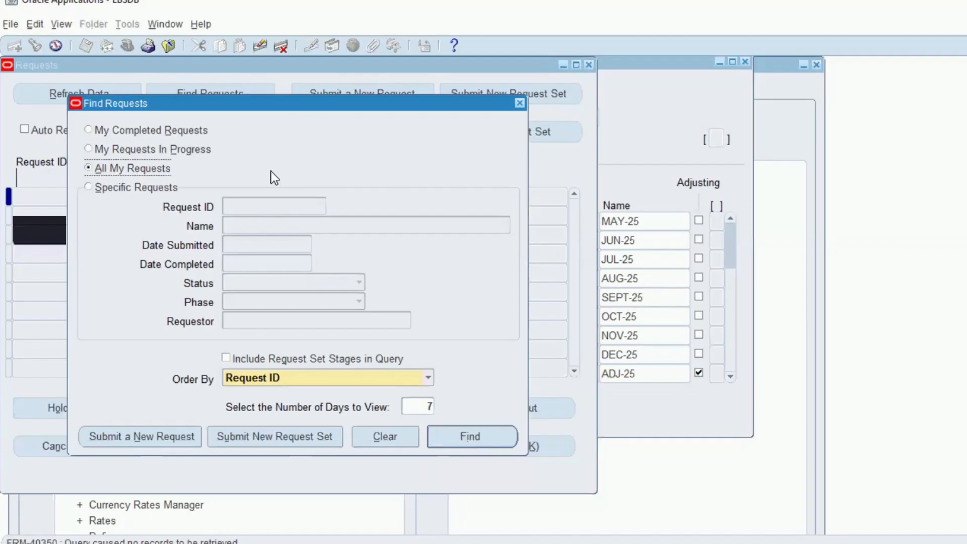
click(519, 105)
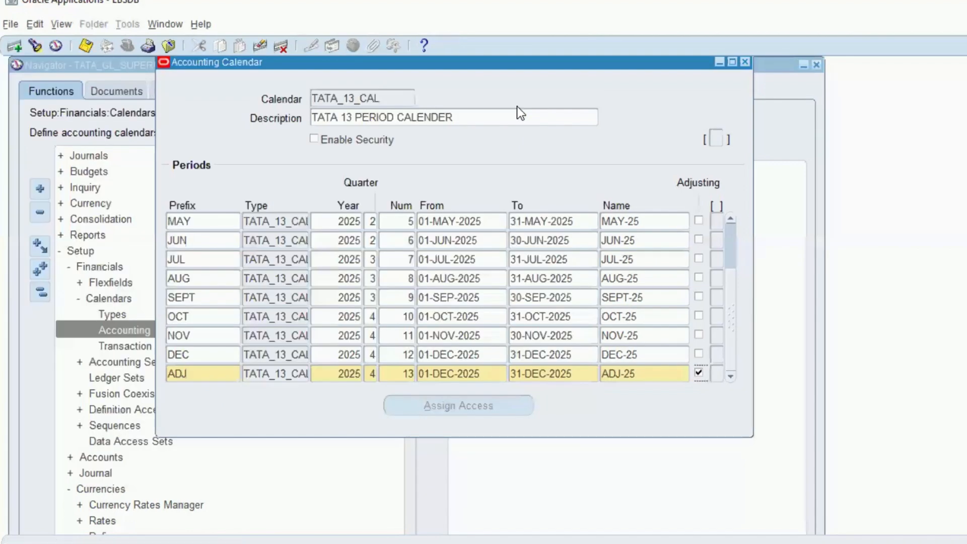
Close the TATA_13_CAL accounting calendar, validating only the currently displayed calendar and acknowledging the submitted request.
click(744, 62)
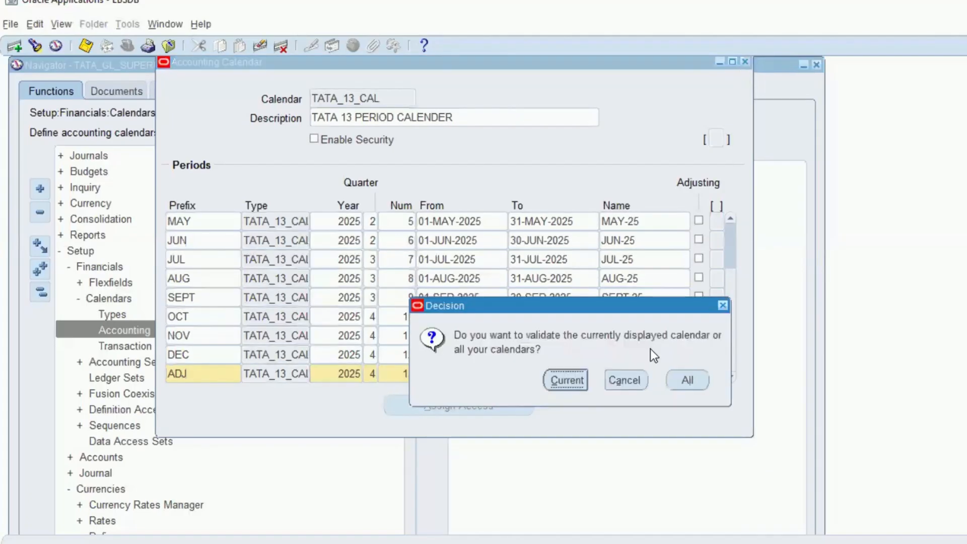
key(Return)
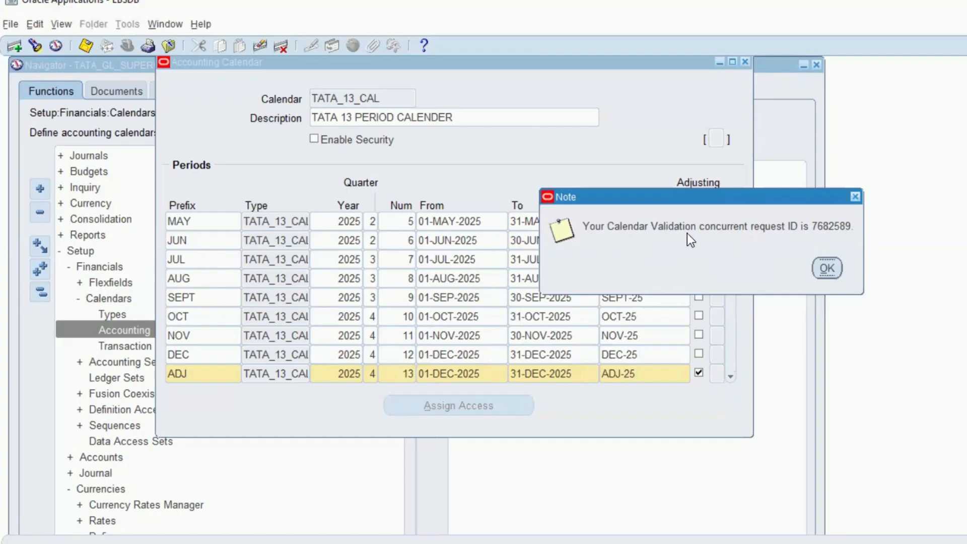
click(826, 267)
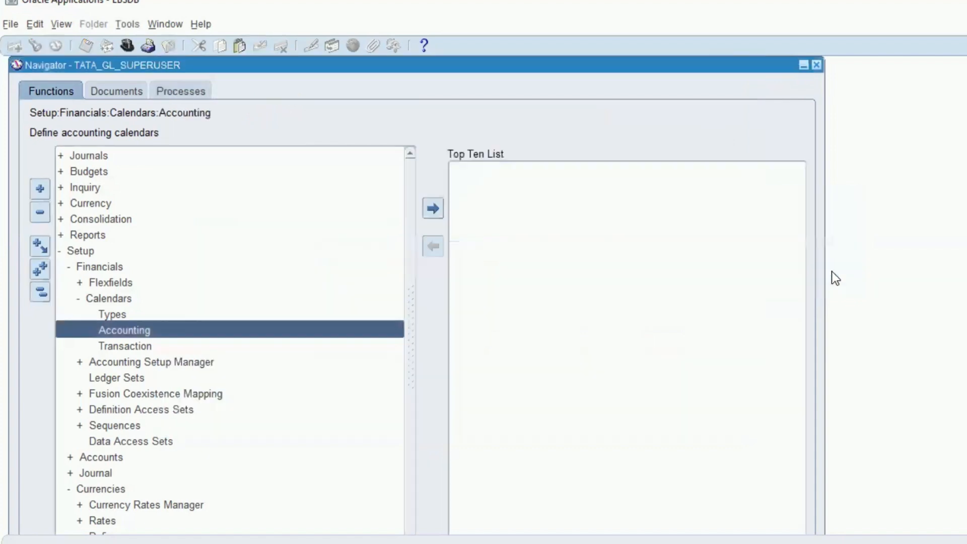
Find all your own requests, refresh the list and check the calendar validation request's name.
click(61, 25)
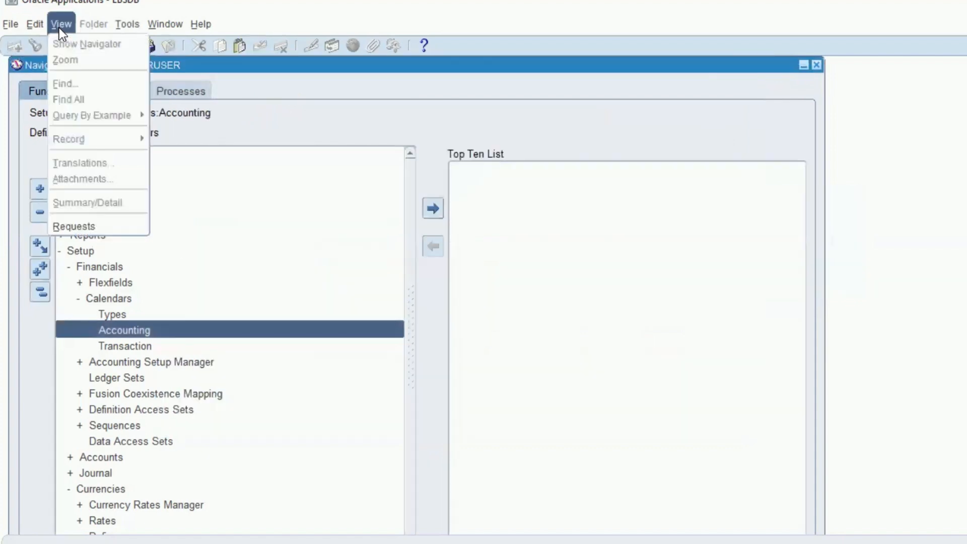
click(75, 227)
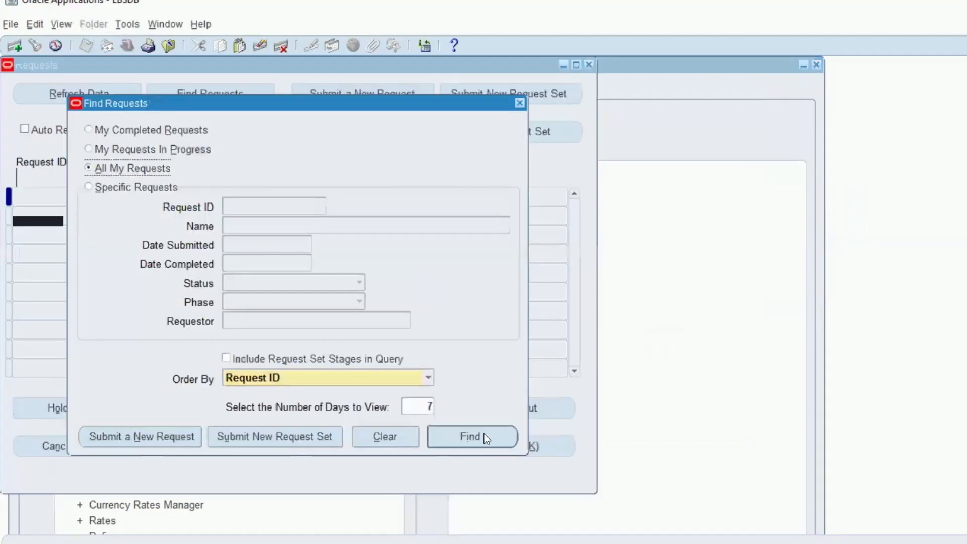
click(483, 436)
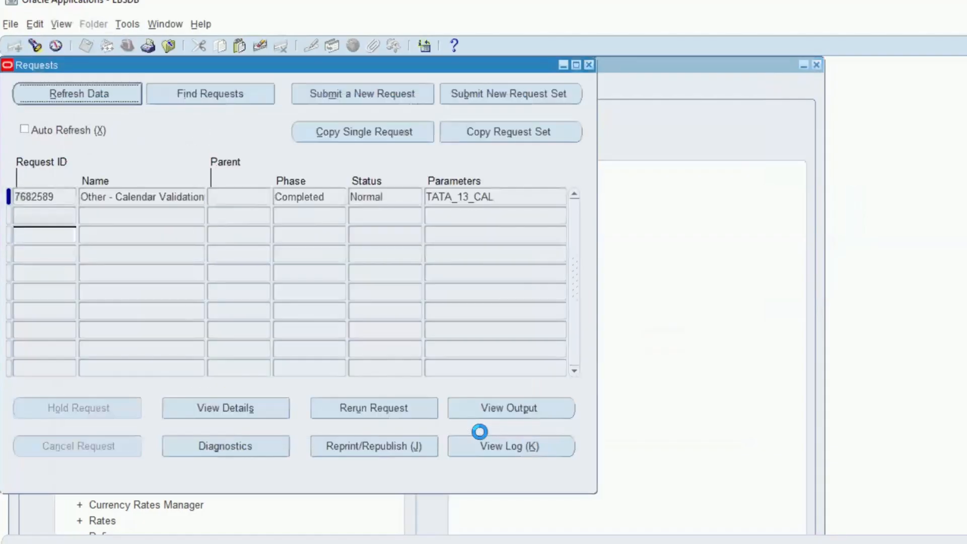
click(81, 96)
click(139, 195)
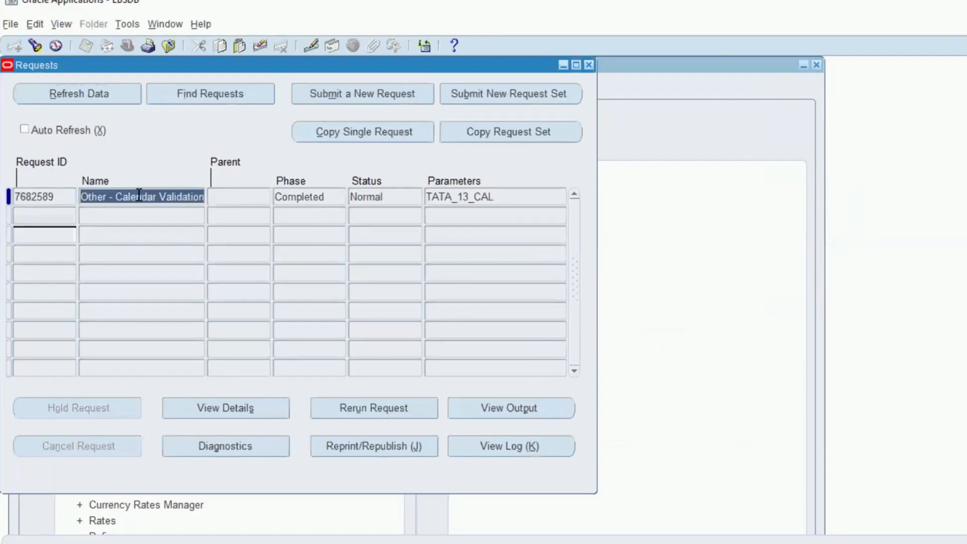
click(106, 196)
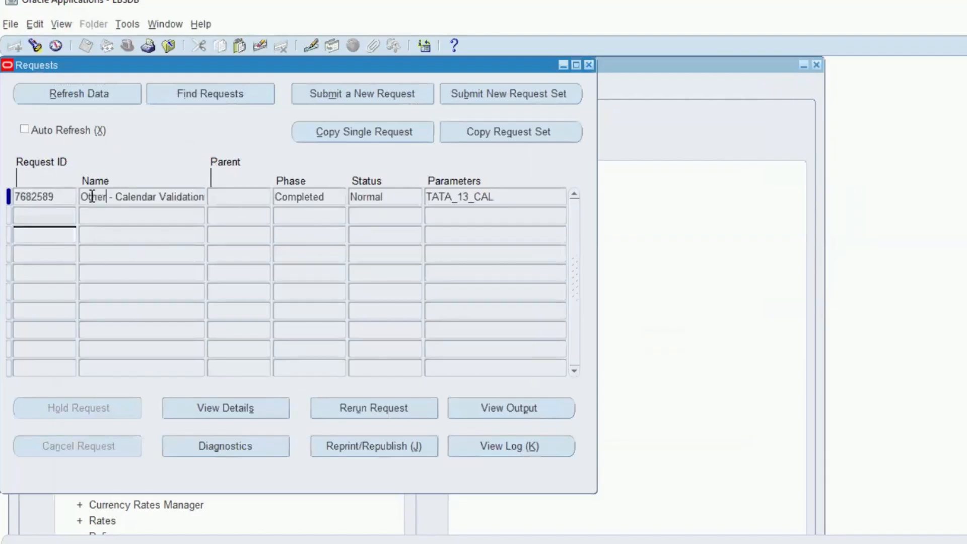
drag(89, 196, 214, 204)
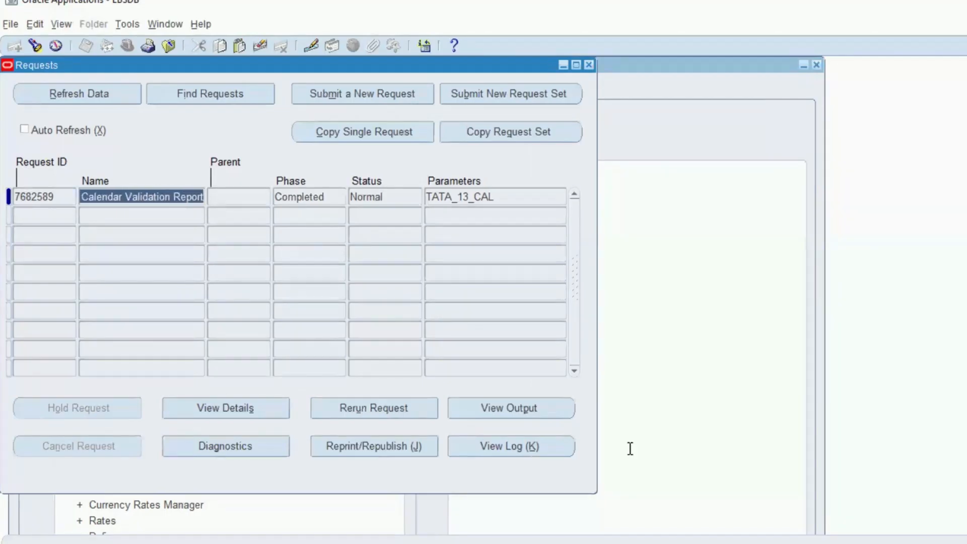
Open the calendar validation request's output, review both pages of the TATA_13_CAL report for violations, and close it.
key(alt+p)
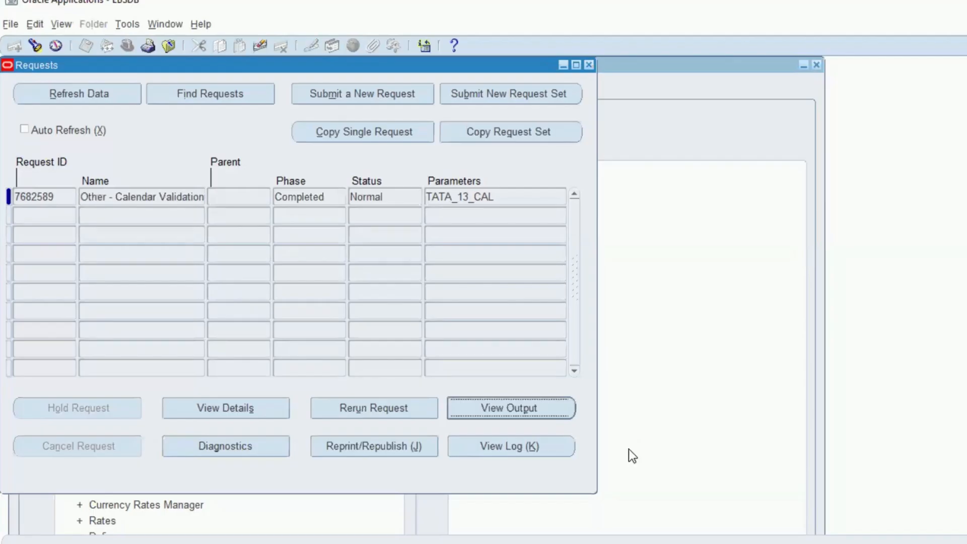
click(515, 409)
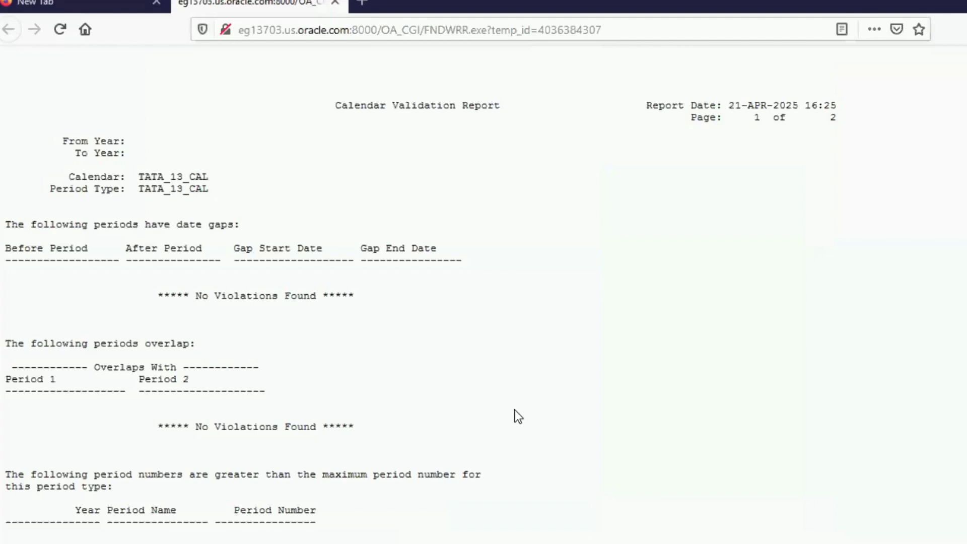
scroll(320, 337, down, 3)
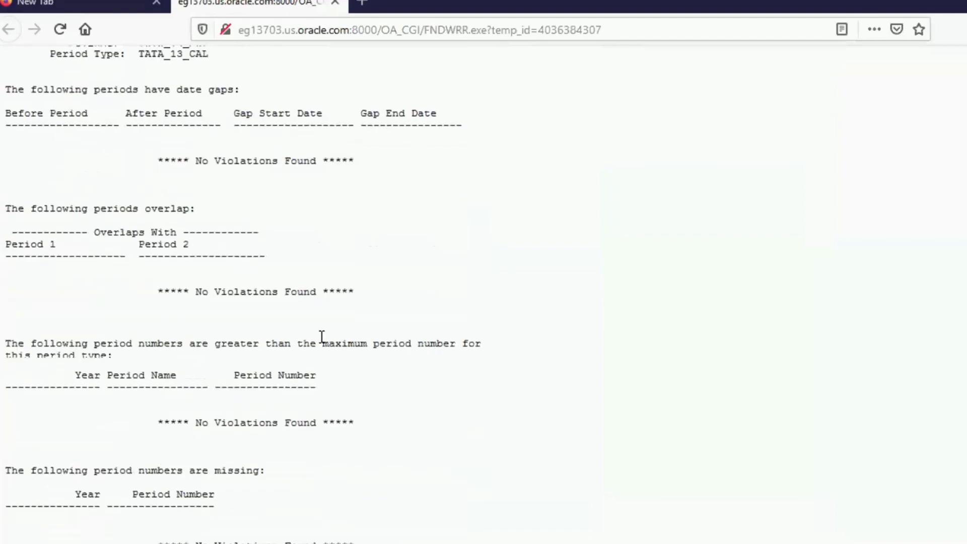
scroll(205, 194, up, 3)
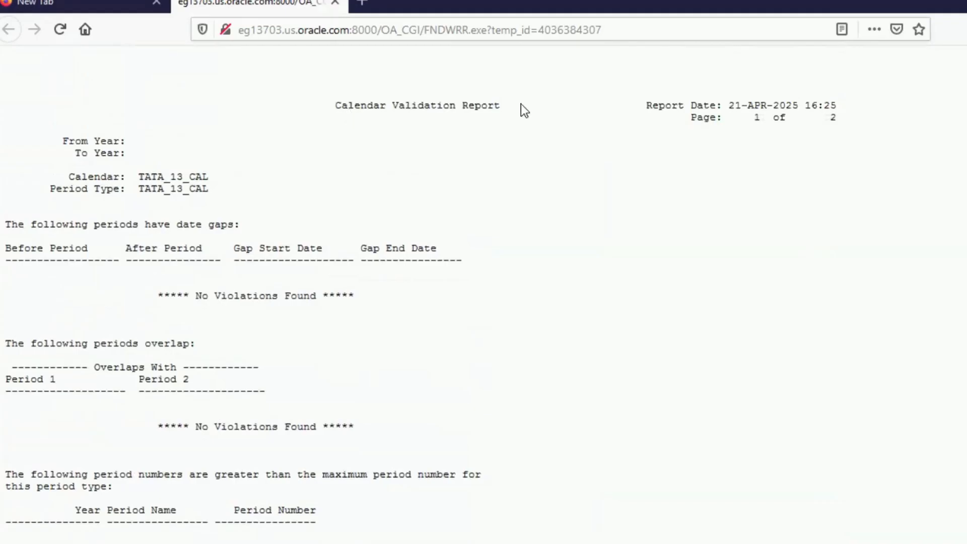
drag(145, 175, 202, 177)
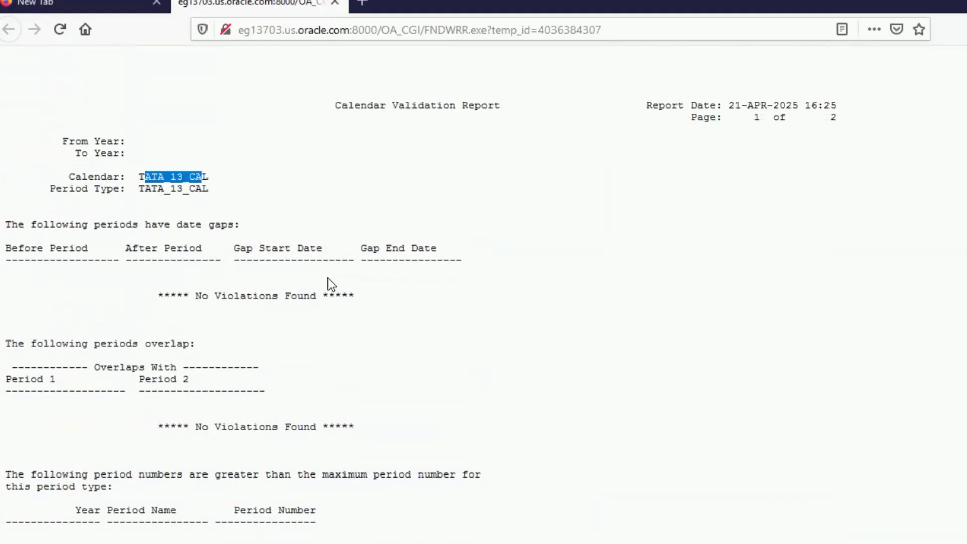
scroll(170, 367, down, 1)
scroll(151, 342, down, 3)
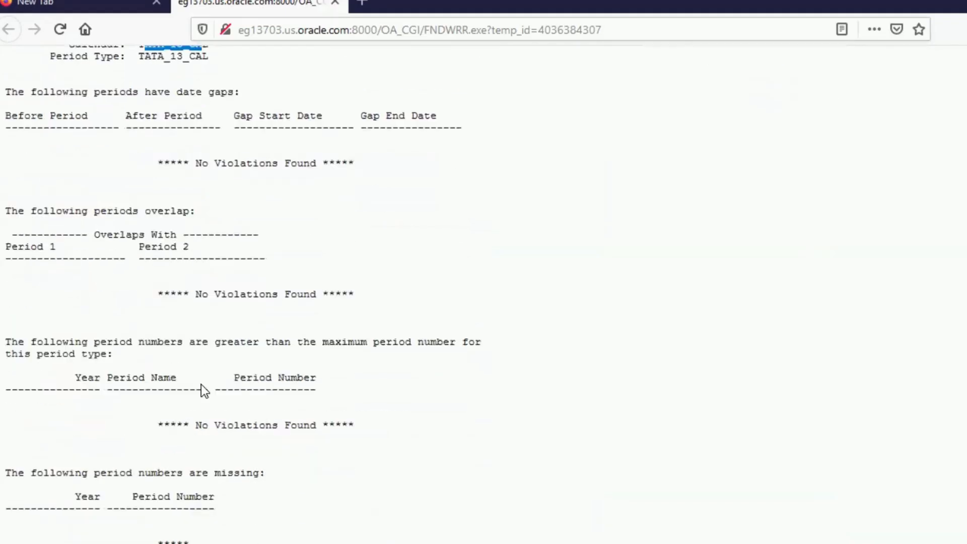
scroll(202, 384, down, 5)
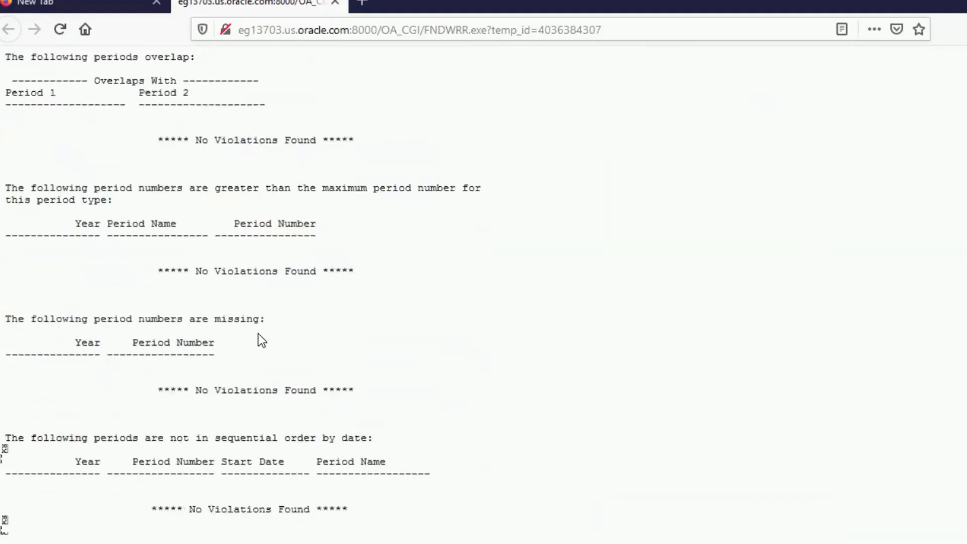
scroll(240, 388, down, 10)
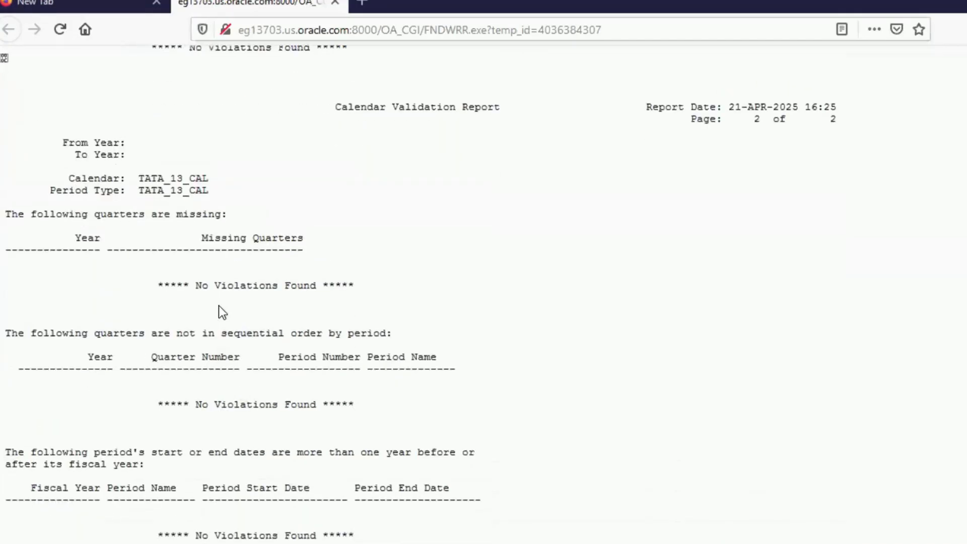
scroll(428, 246, up, 15)
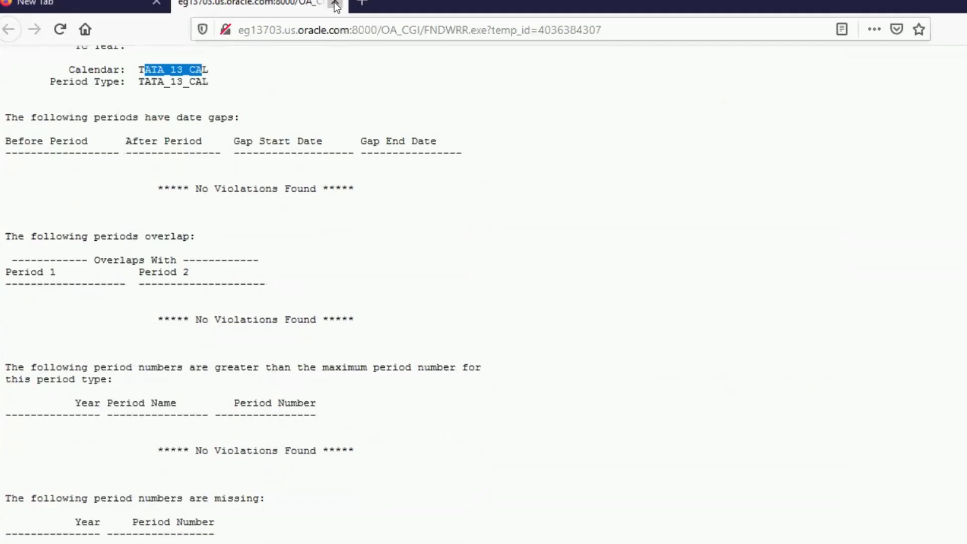
click(334, 4)
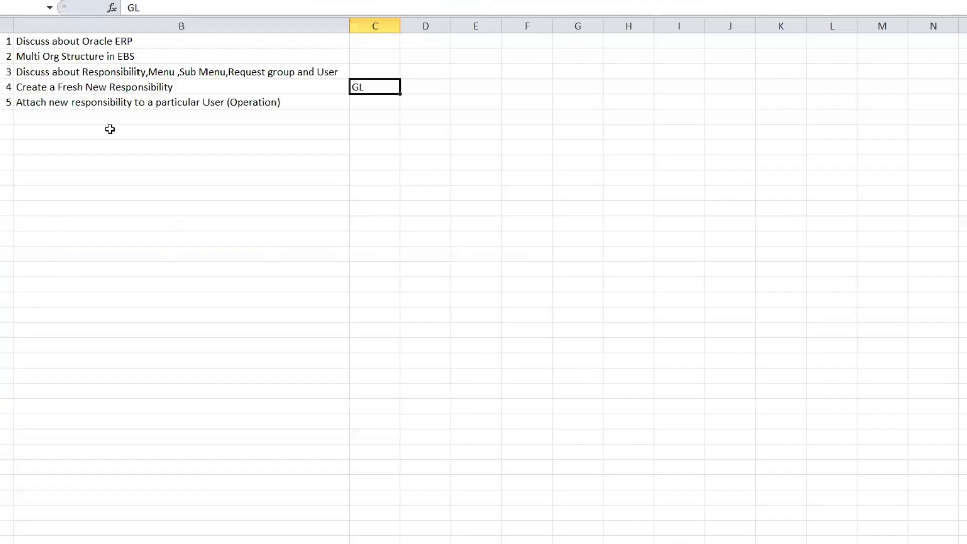
In the Excel topic list, number the next row 6 and extend the note beside Create a Fresh New Responsibility to GL,INV.
click(1, 116)
text(6)
key(Tab)
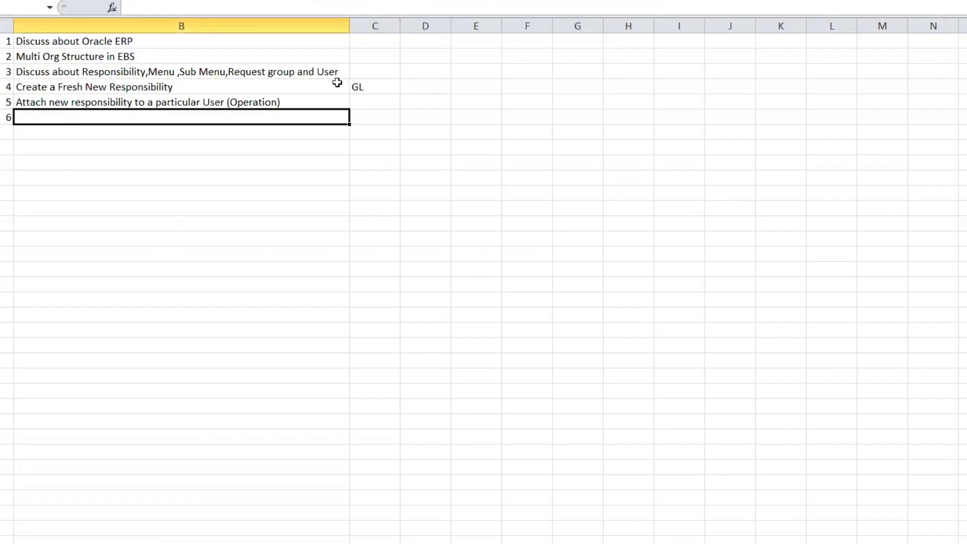
click(369, 86)
click(147, 7)
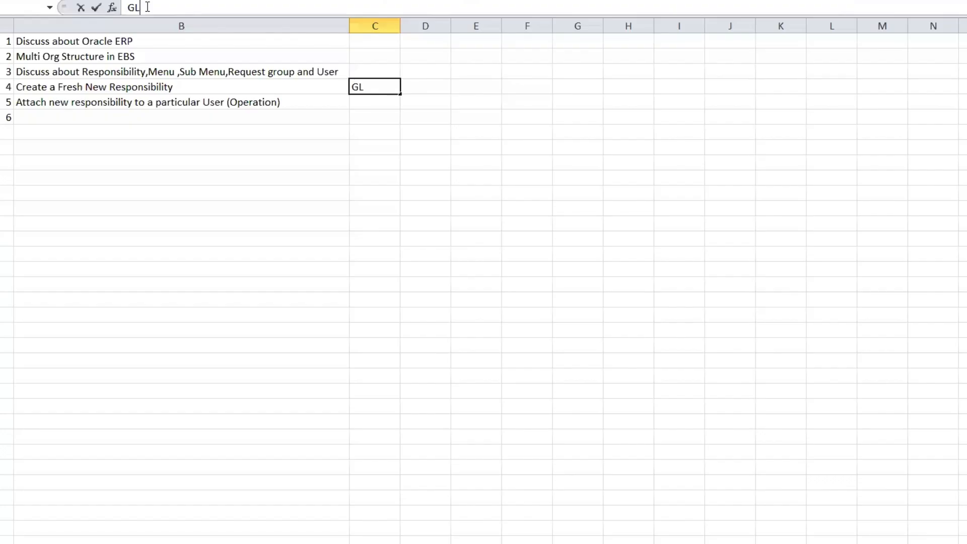
text(,INV)
Enter "Enable Currency - Functional" as the text of topic 6.
click(67, 121)
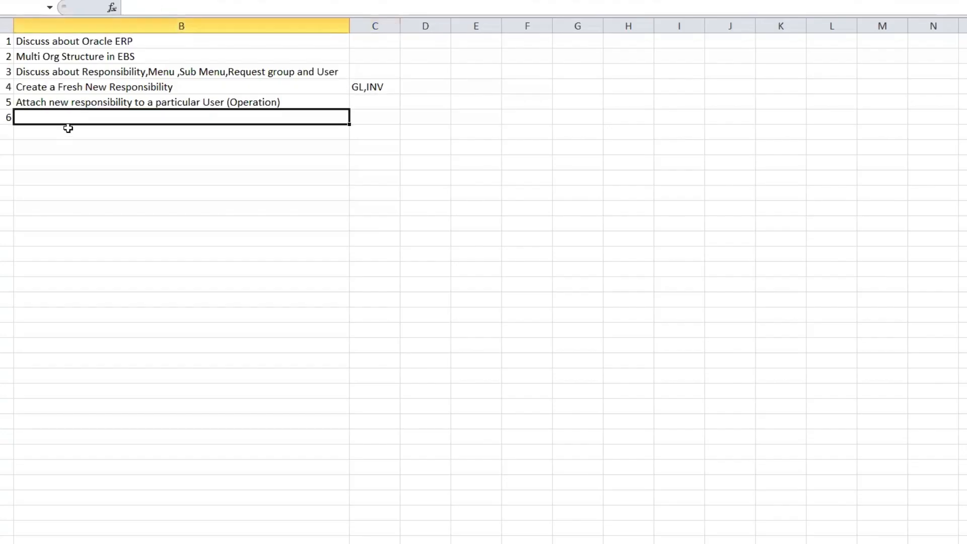
text(Create)
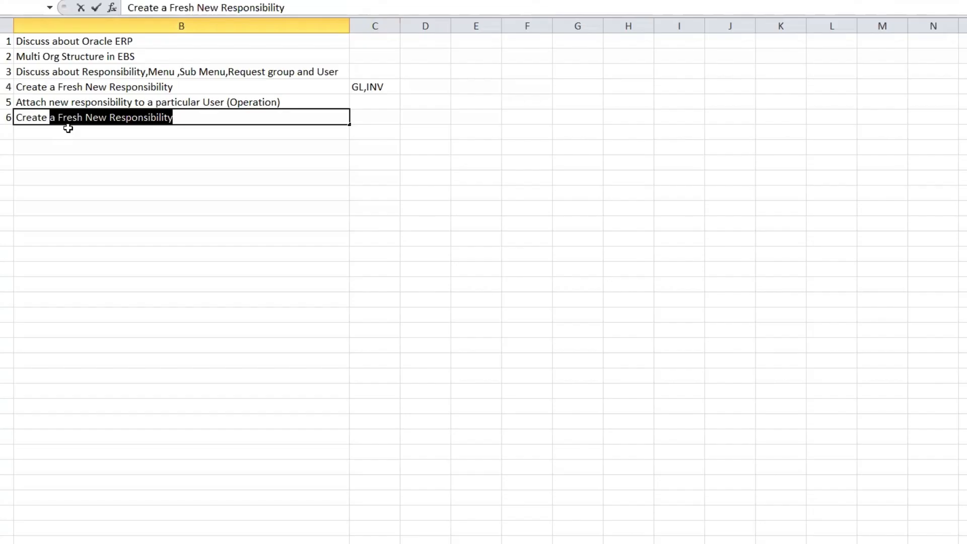
key(BackSpace)
key(BackSpace)
key(BackSpace)
key(BackSpace)
key(BackSpace)
key(BackSpace)
key(BackSpace)
key(BackSpace)
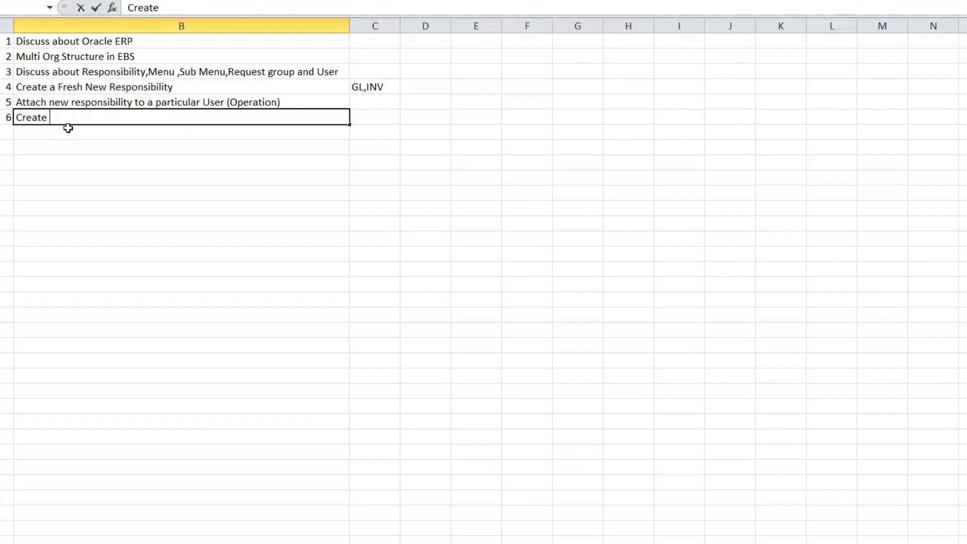
text(Enable Currency - Functional)
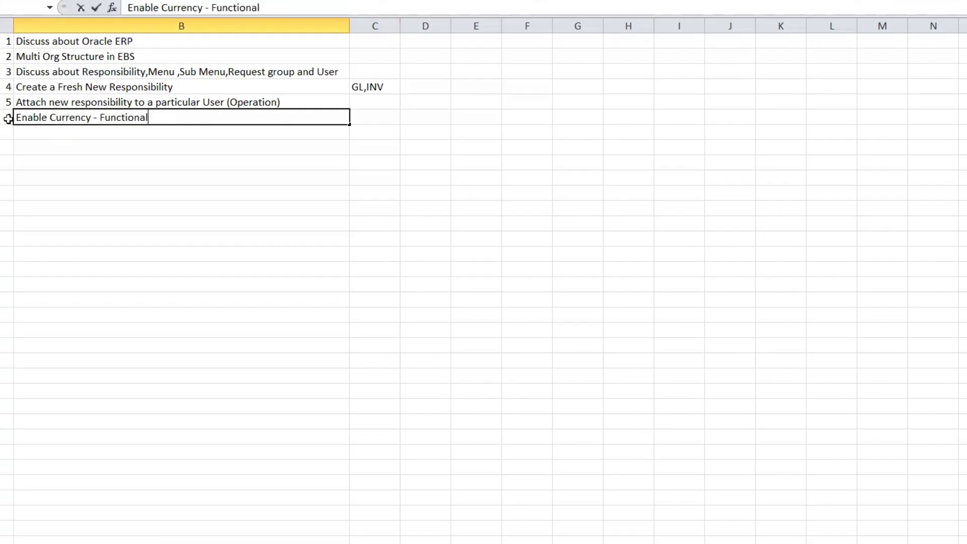
Add topic 7 to the list with the text "Create Calender Period type".
click(2, 133)
text(7)
key(Tab)
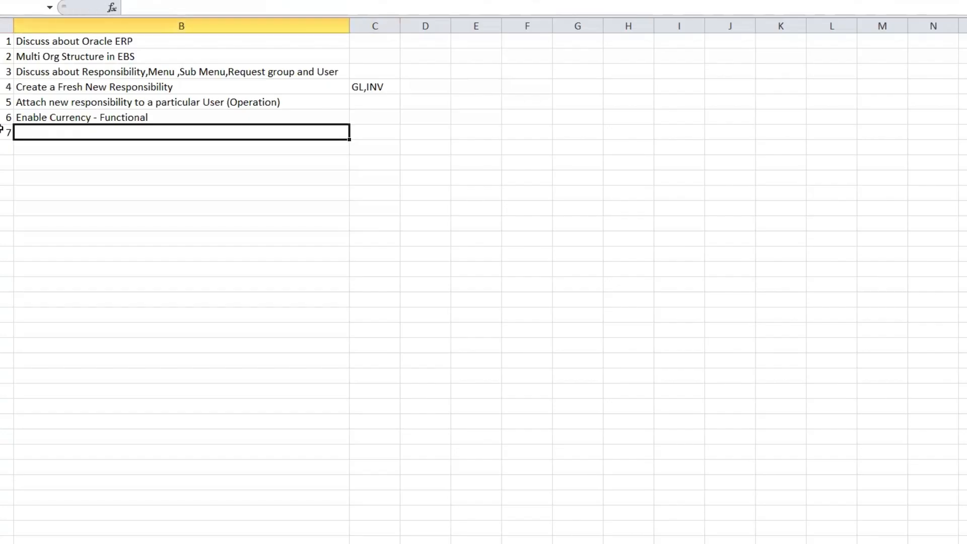
text(Creat)
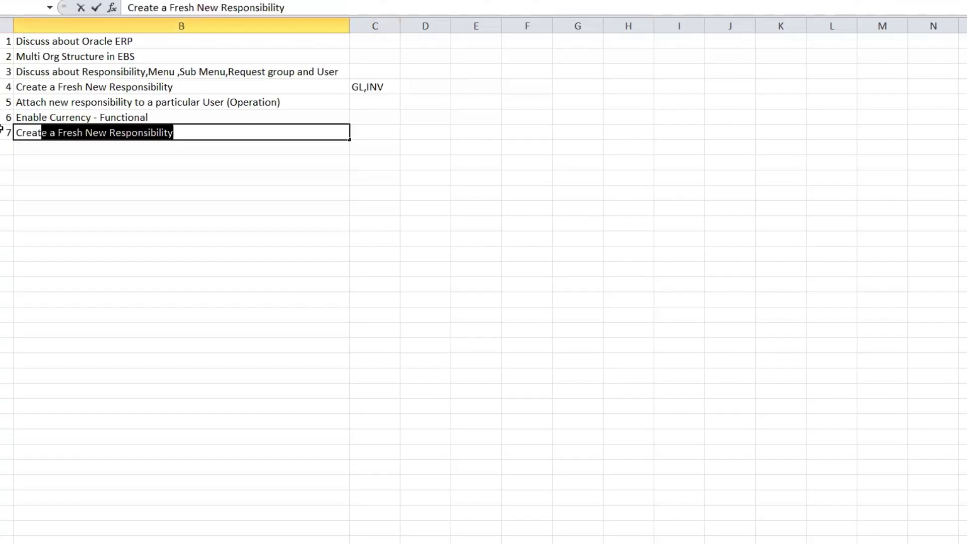
text(e Ca)
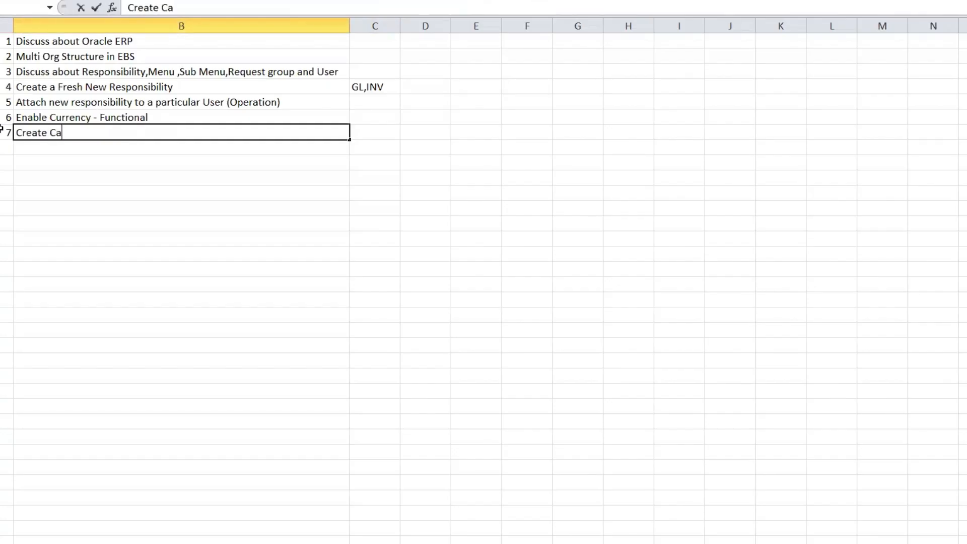
text(lender Period type)
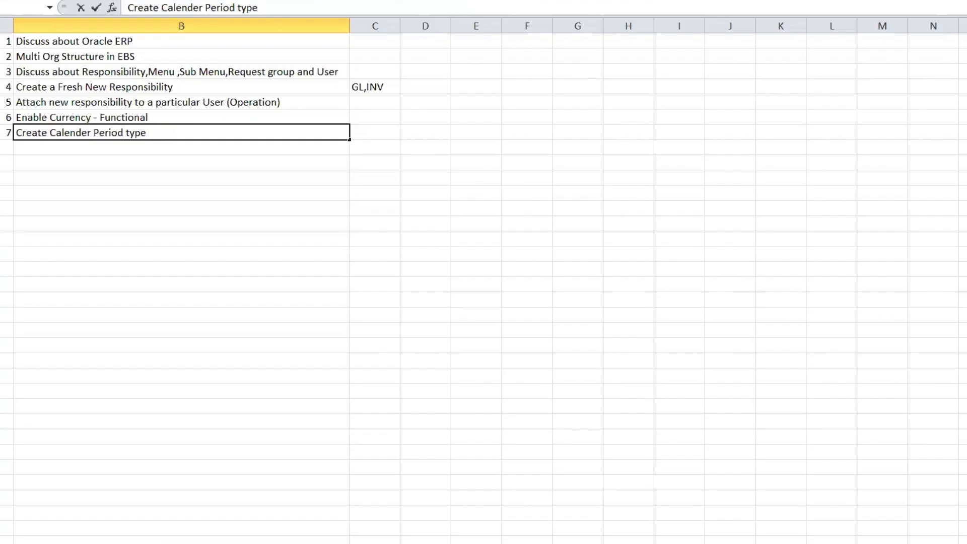
Add topic 8 to the list with the text "Create Accounting Calender".
key(Return)
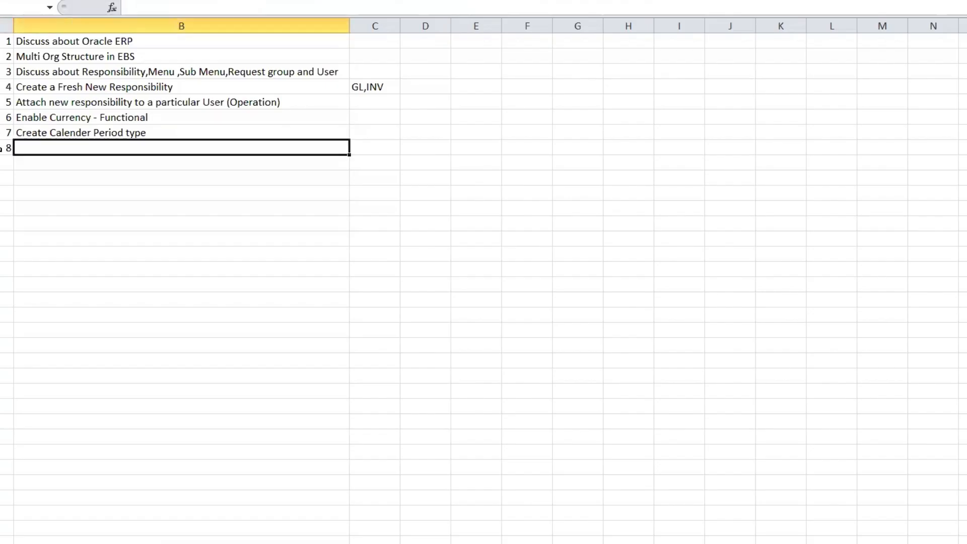
text(eat)
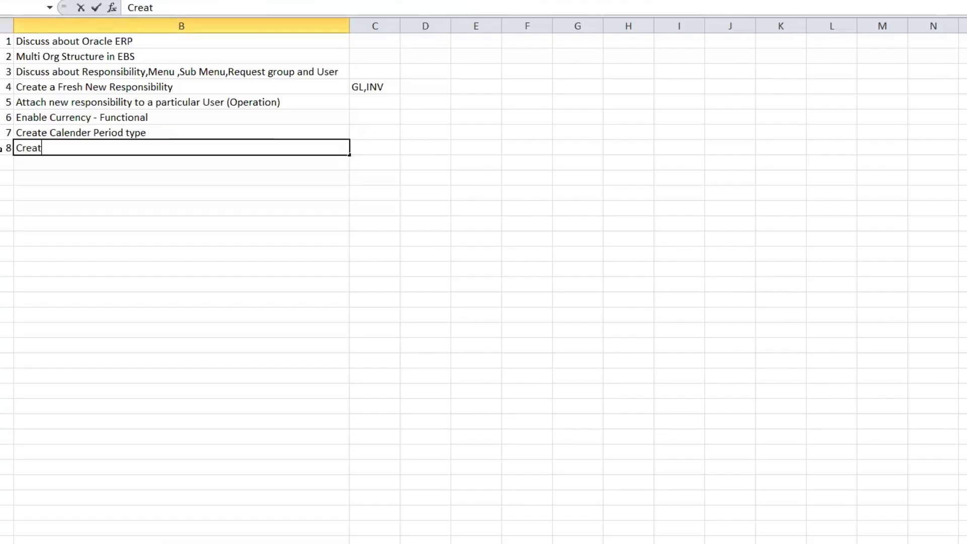
text(e Accoun)
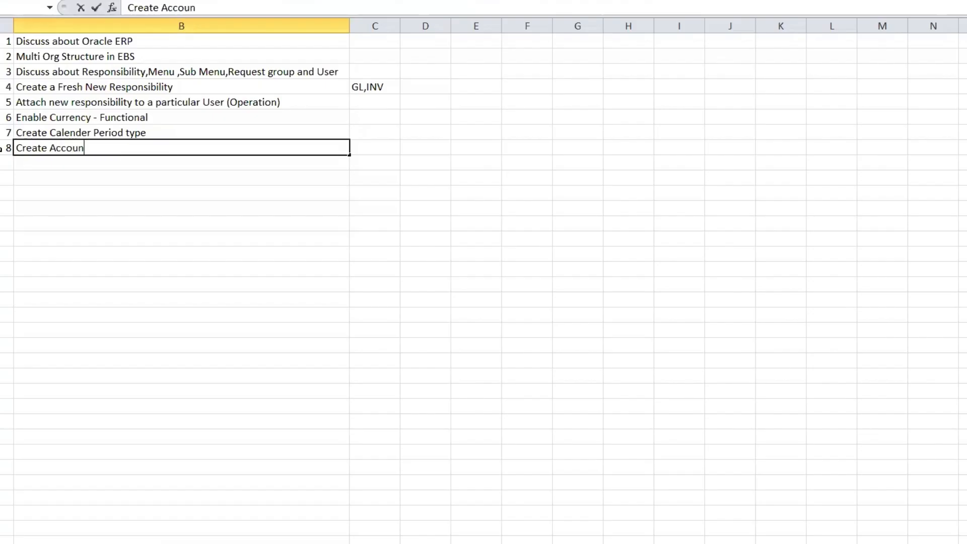
text(ting Calender)
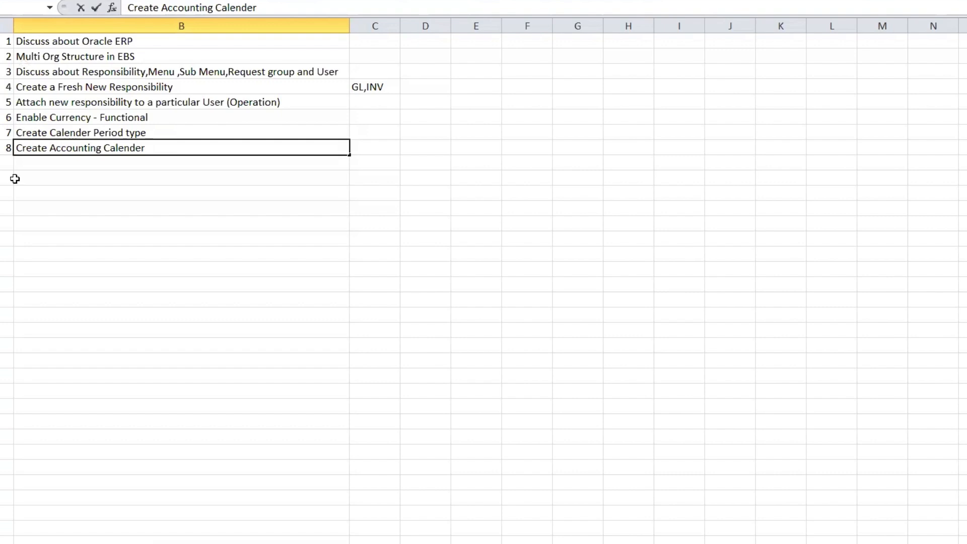
Add topic 9 with the text "Validated by system - Account Calender" and number the next row 10.
click(5, 161)
key(Tab)
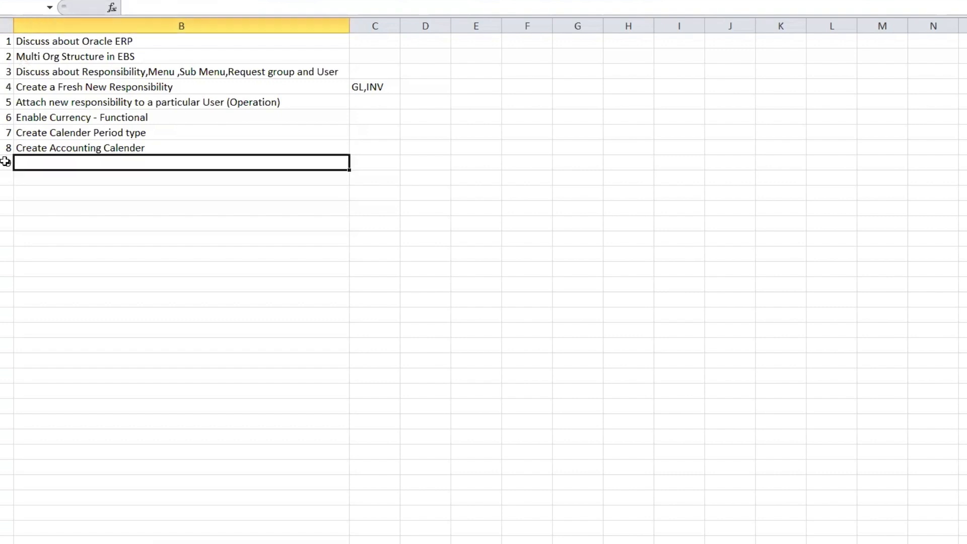
text(Validate )
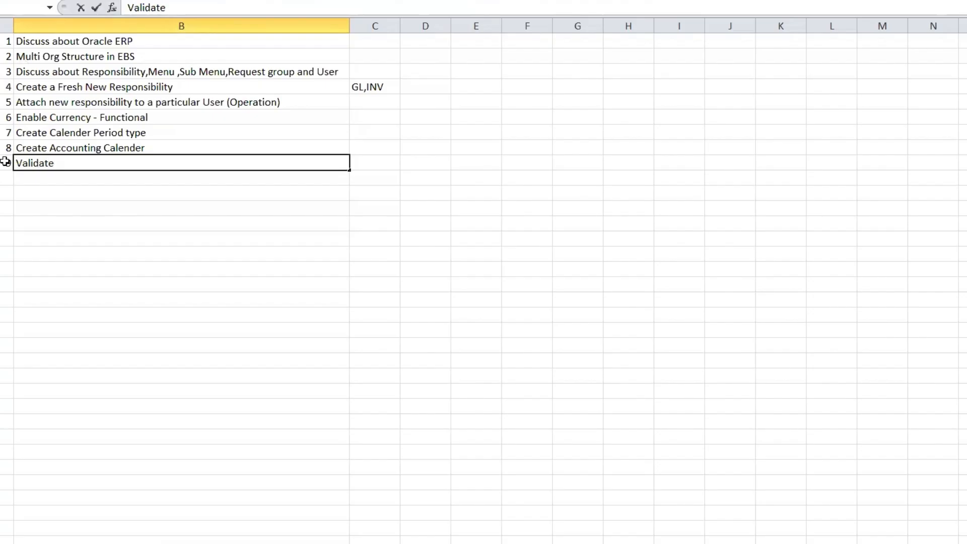
text(d by system )
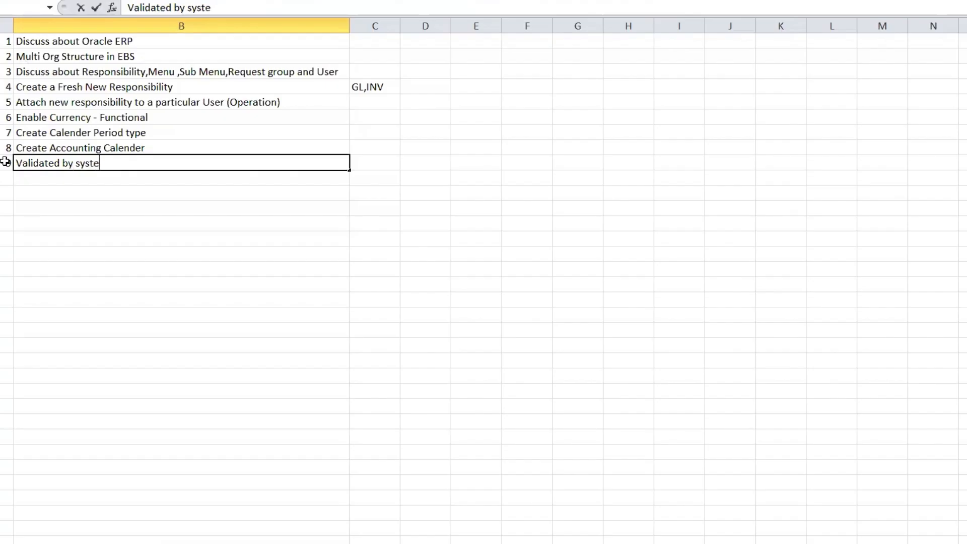
text(- Account Calender)
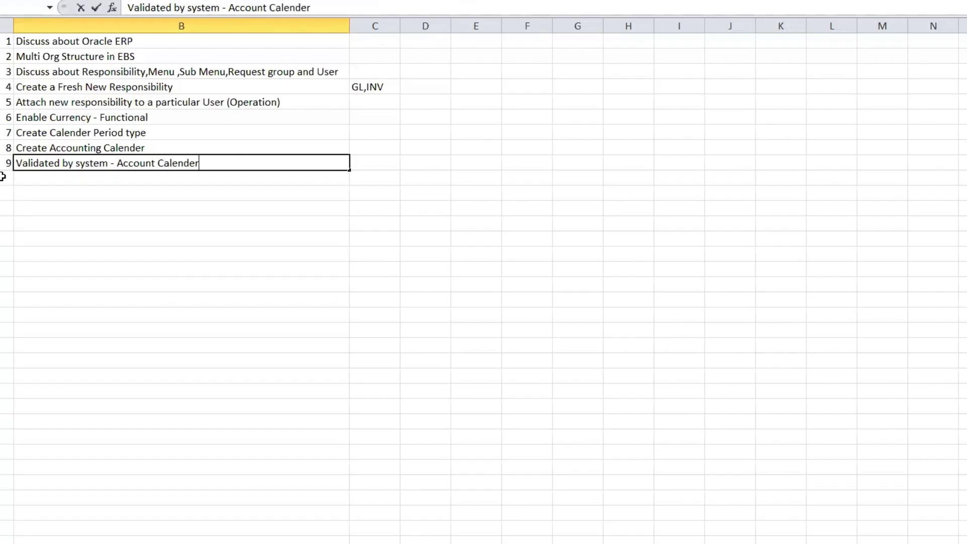
click(4, 177)
text(10)
key(Tab)
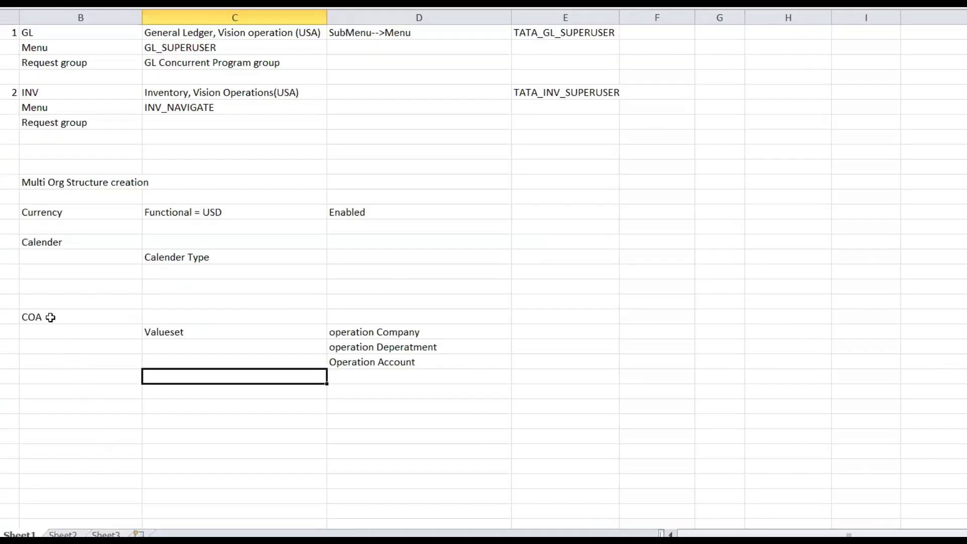
In the multi-org notes sheet, add a row below the COA value sets with TATA in column B and "3 segments" in column C.
click(50, 318)
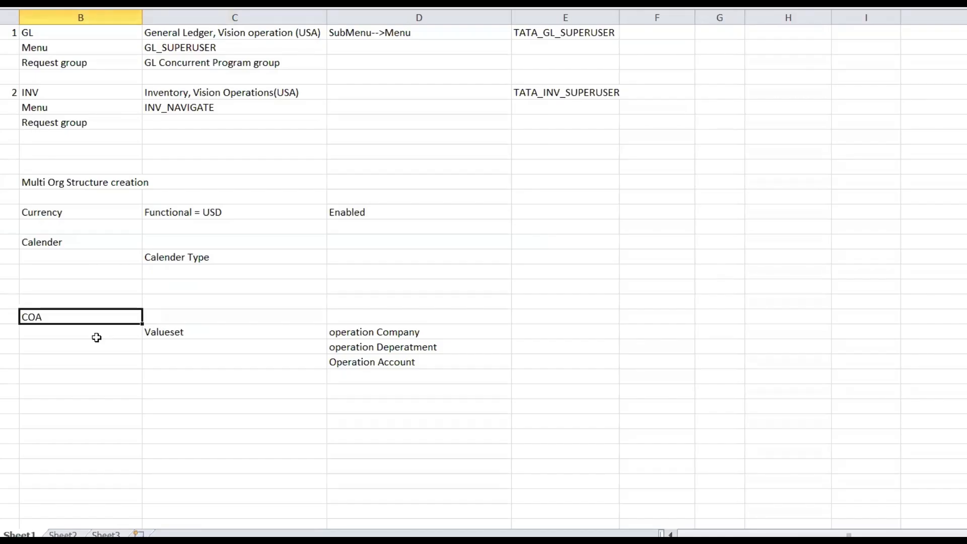
scroll(146, 290, up, 9)
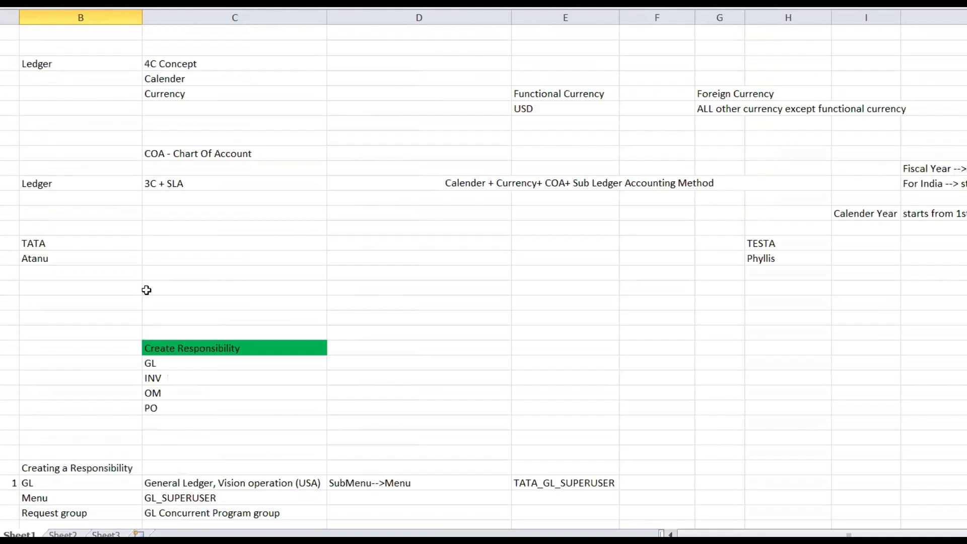
scroll(146, 290, up, 2)
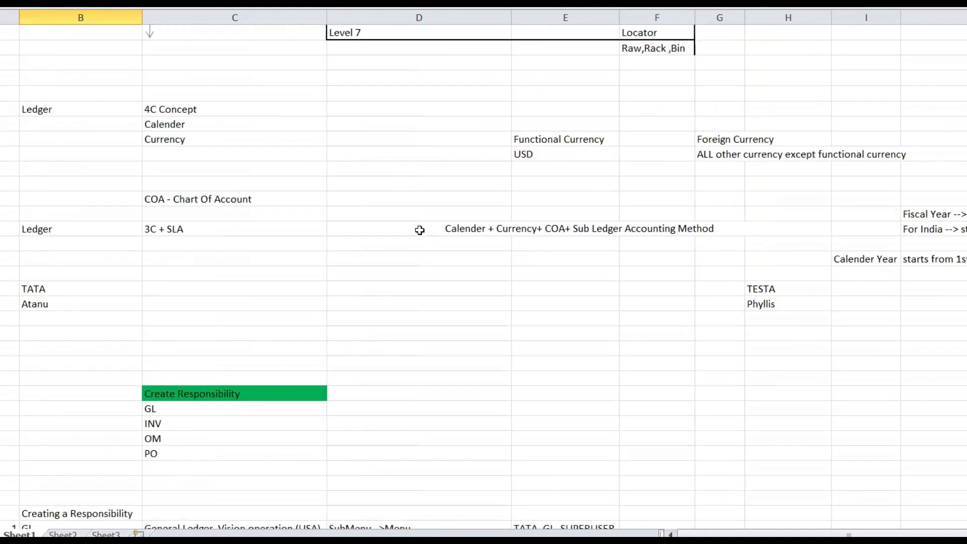
click(283, 198)
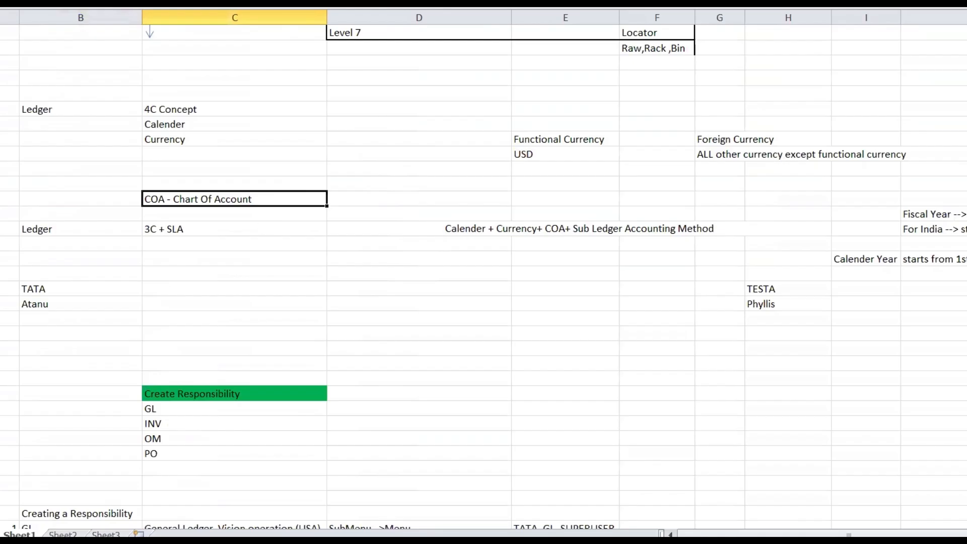
scroll(410, 281, down, 12)
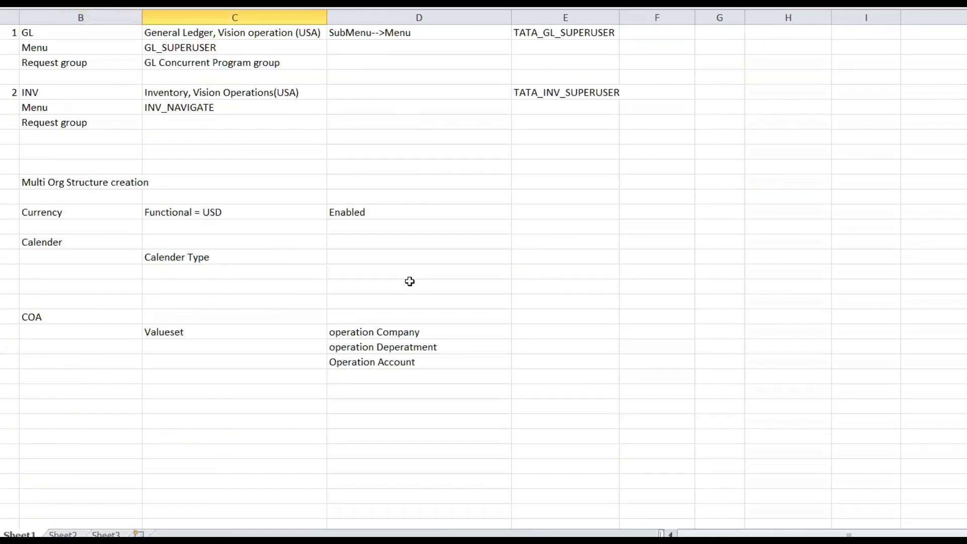
scroll(409, 281, down, 2)
click(189, 297)
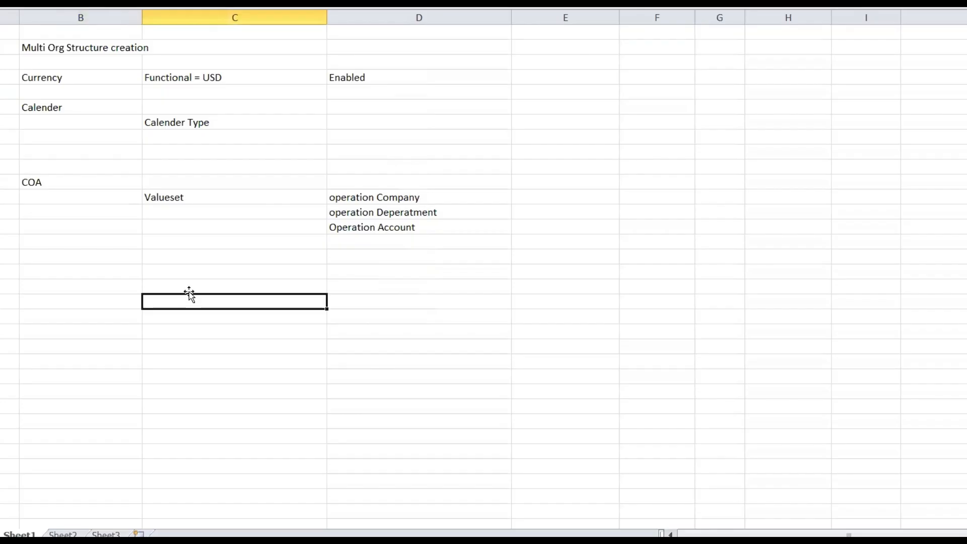
text(3 segments)
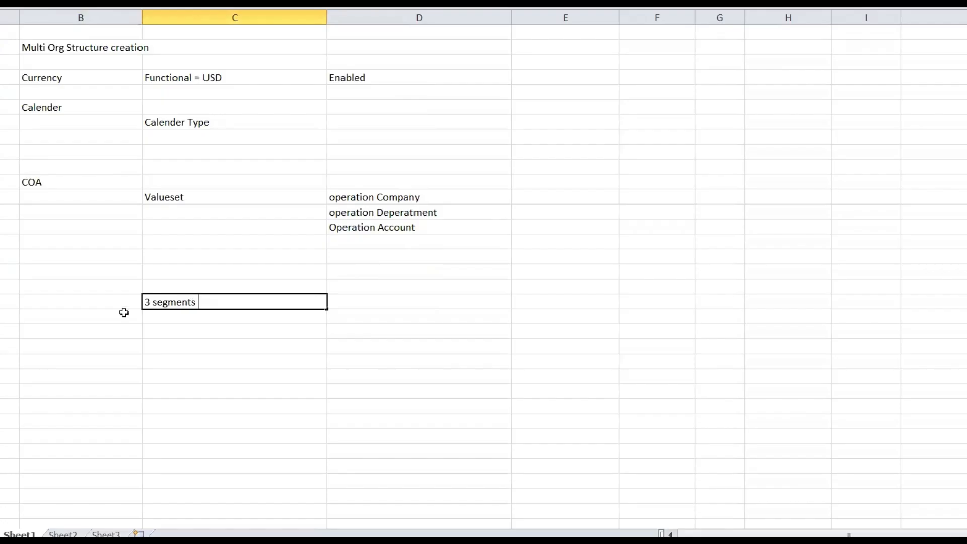
click(93, 302)
text(TATA)
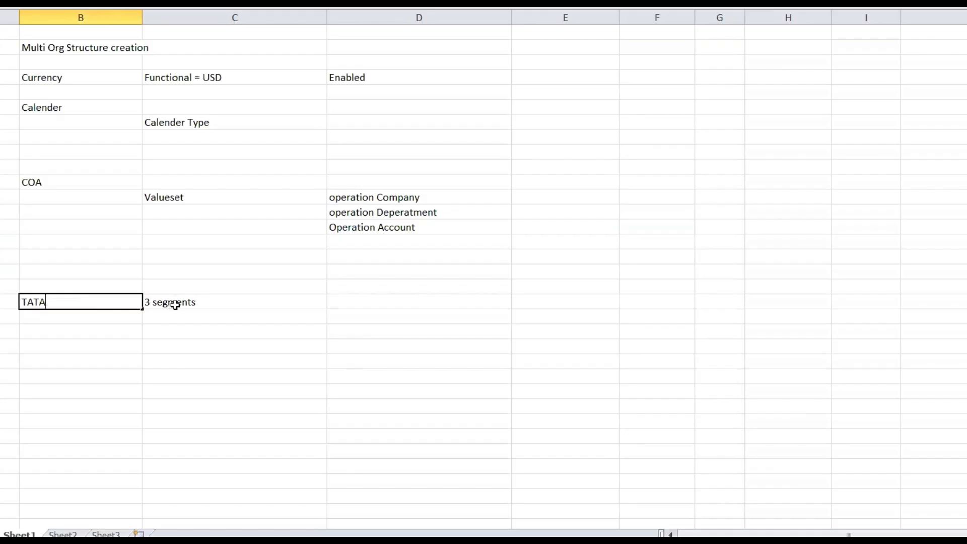
Extend the segment note beside TATA to read "3 segments Accounting String".
click(161, 304)
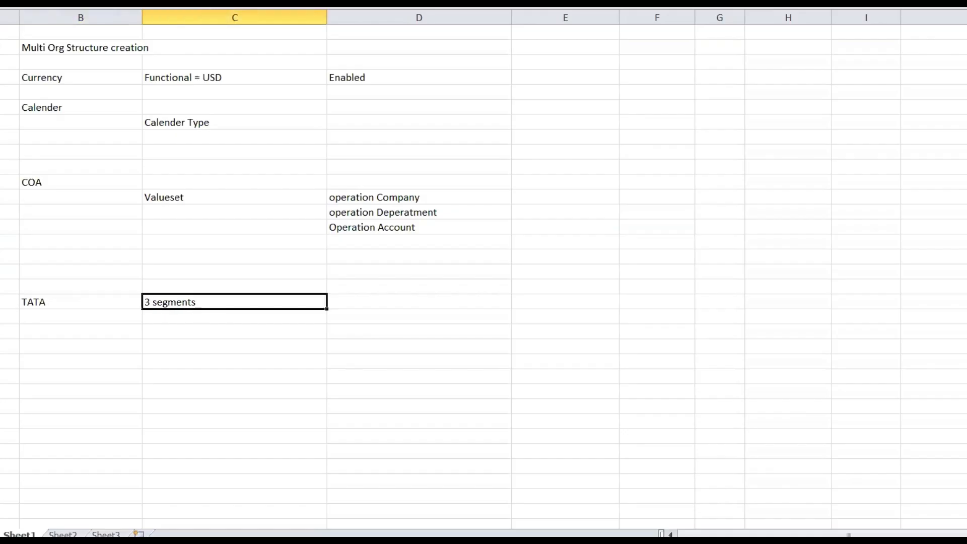
text(3 segments  Accou)
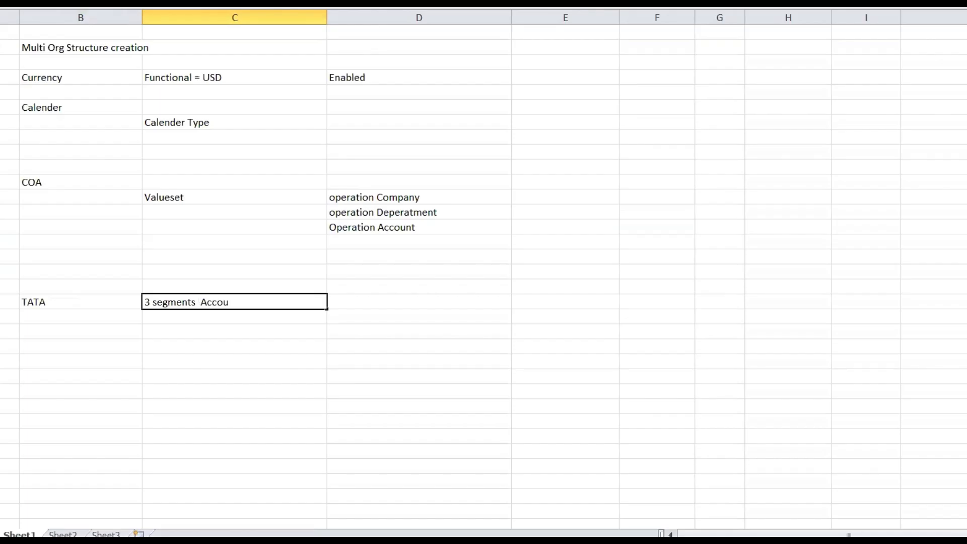
text(nting String)
click(367, 302)
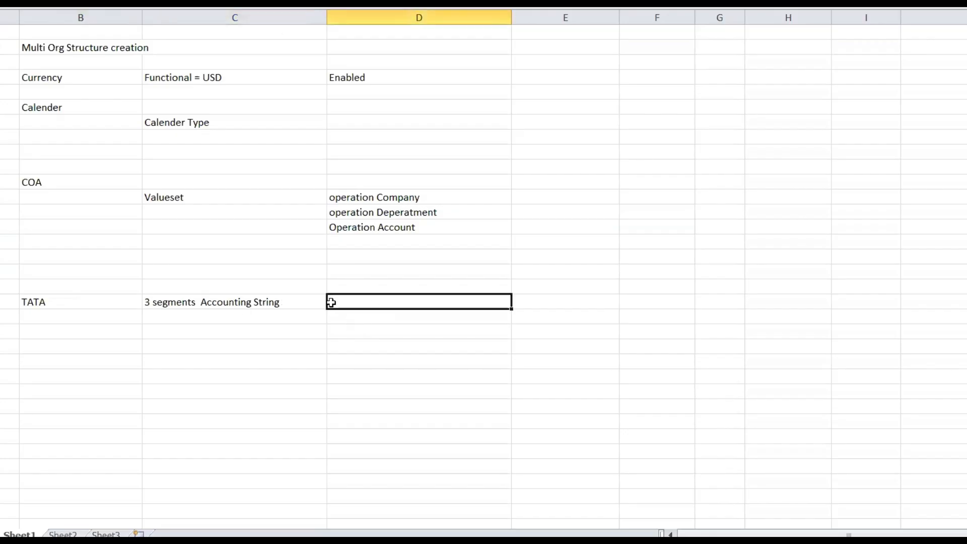
List the segments Company, Dept and Account in consecutive rows of column C, starting two rows below the accounting string note.
click(276, 330)
text(Compa)
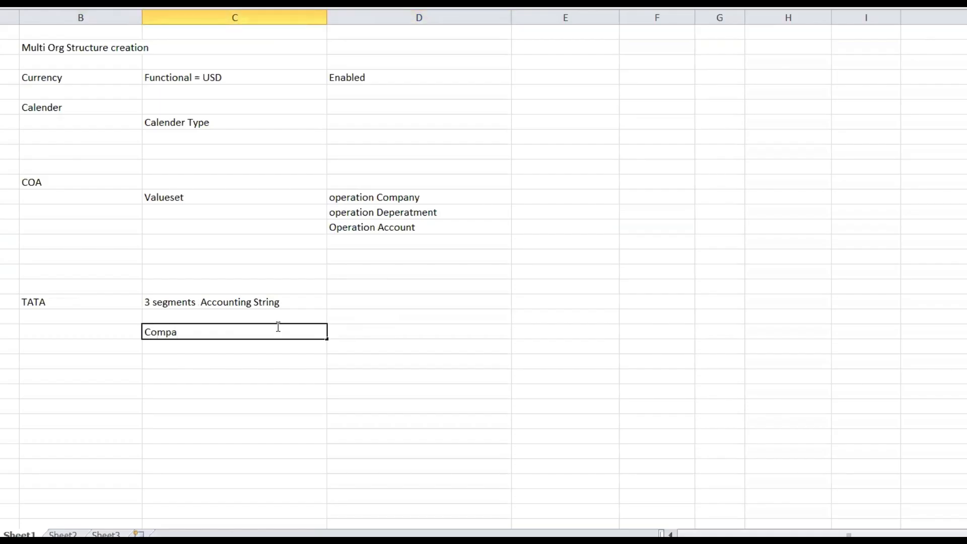
text(my)
click(249, 353)
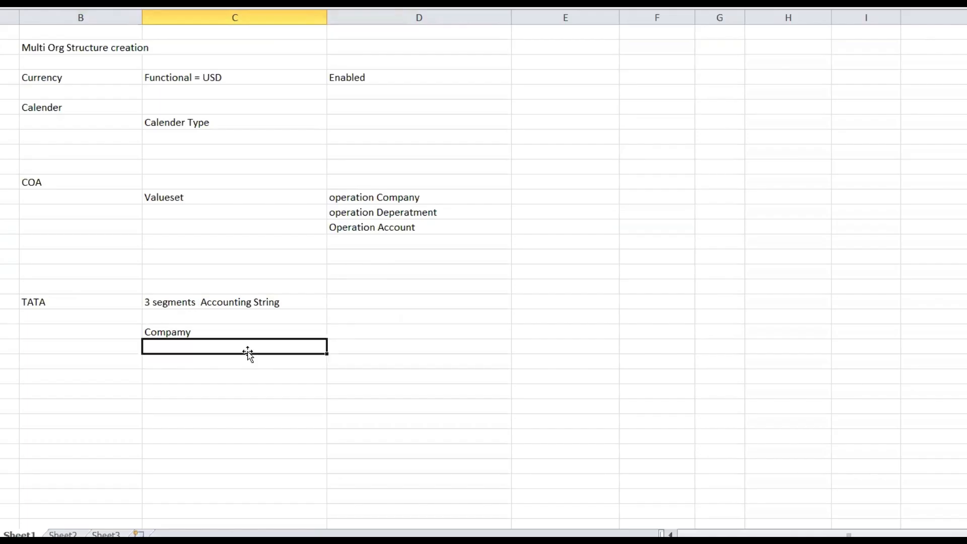
text(Dept)
click(203, 363)
text(Account)
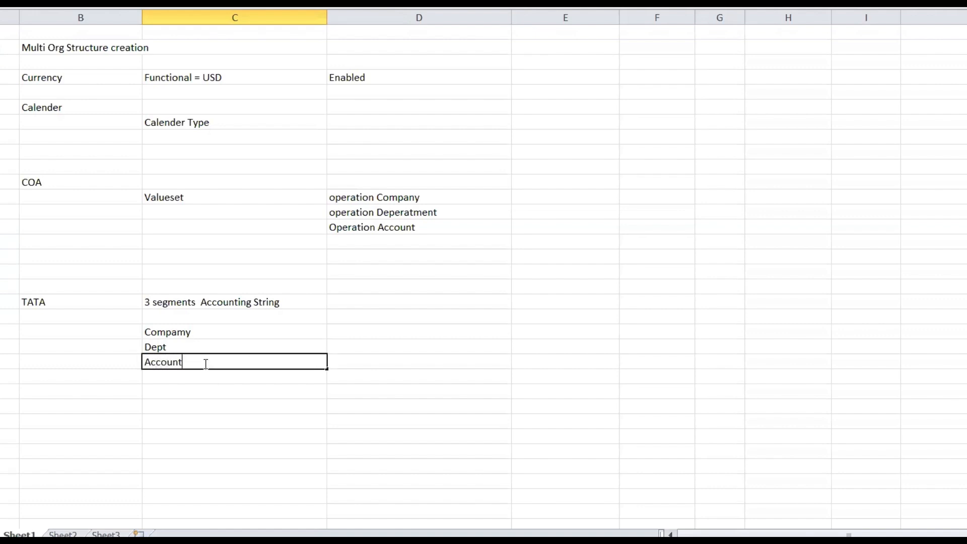
click(202, 328)
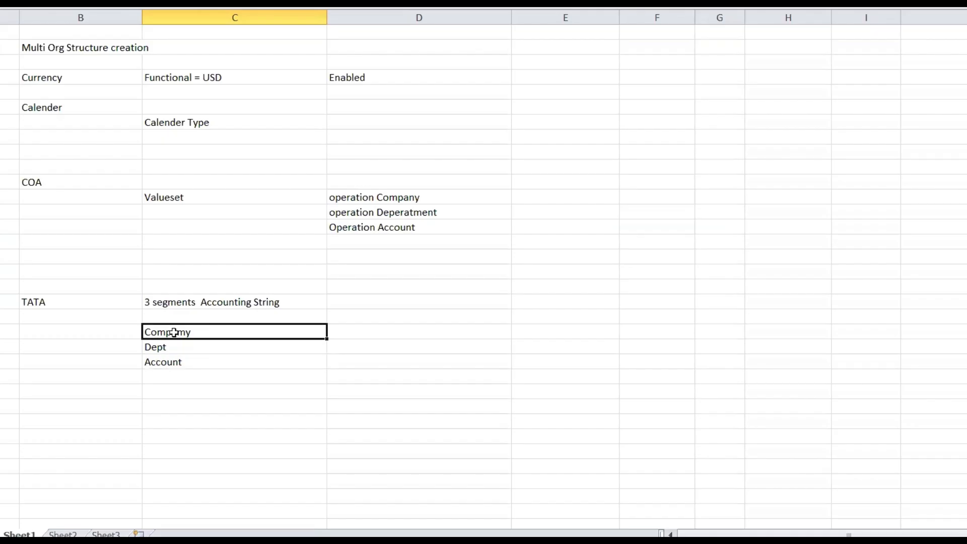
click(172, 6)
key(BackSpace)
text(n)
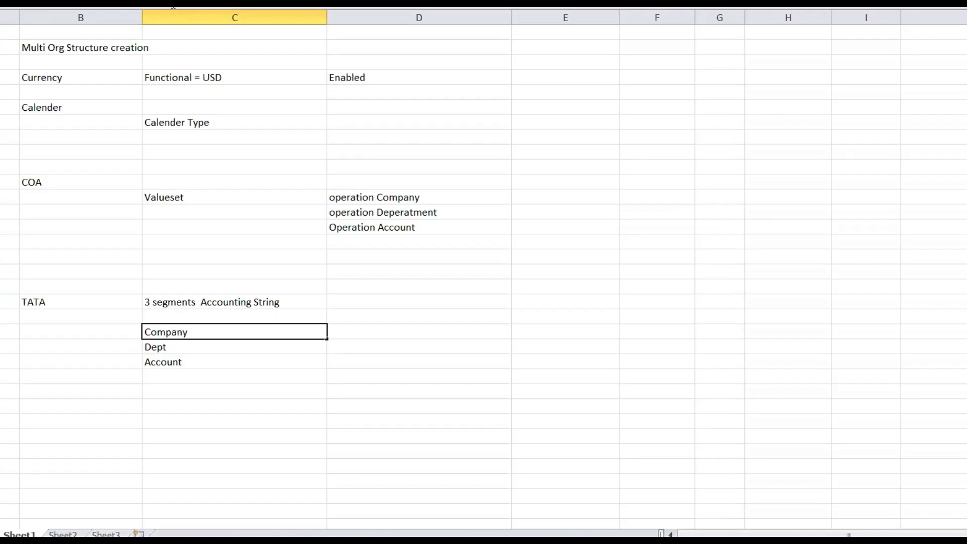
Enter 01/02/03/04 beside the Company segment and add the heading Valueset above that entry.
click(363, 330)
text(01/0)
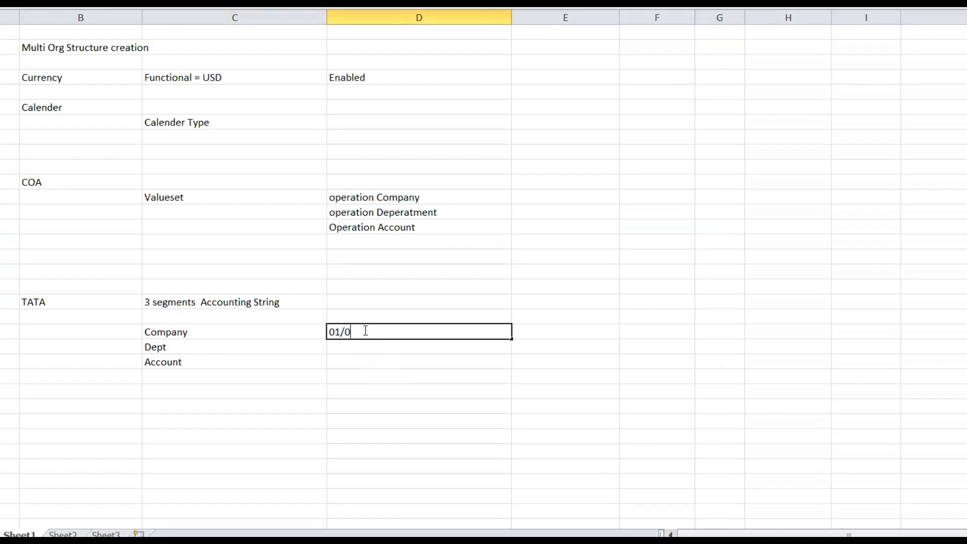
text(2/03/04)
click(373, 317)
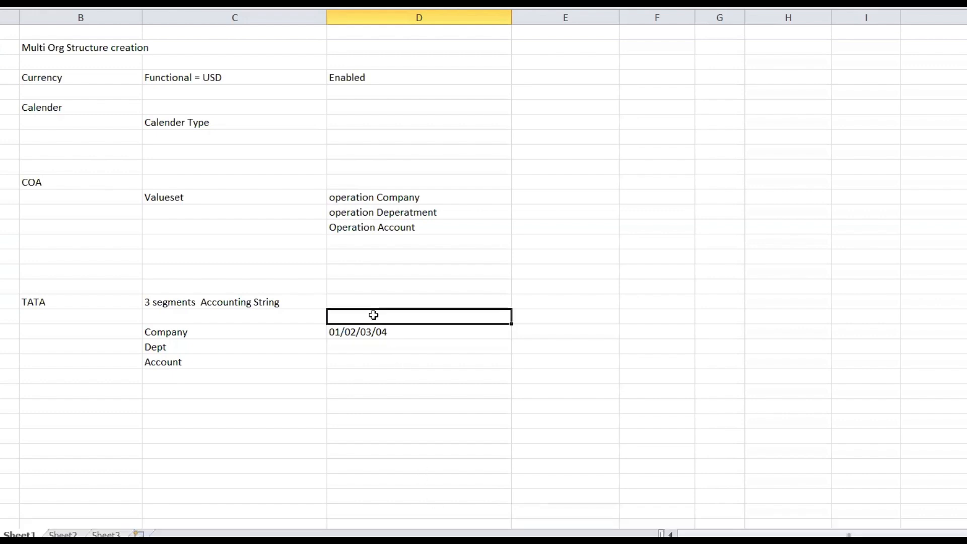
text(Valueset)
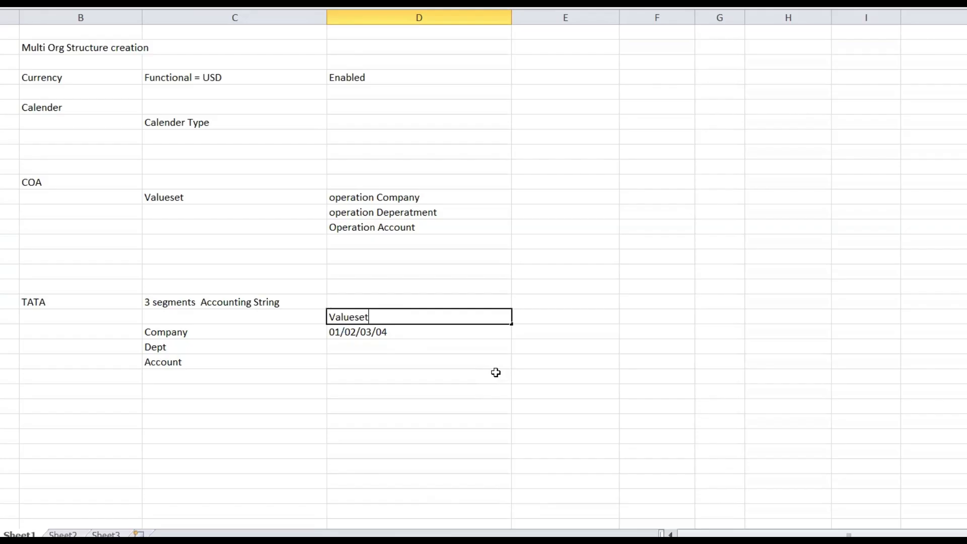
click(263, 330)
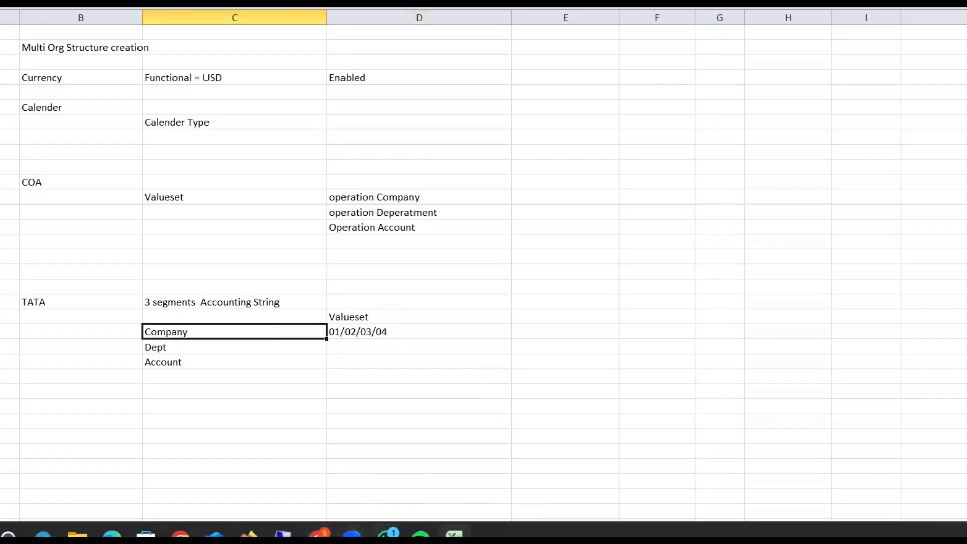
Switch to Oracle E-Business Suite and open the Key Flexfield Segments form from the financials flexfield setup.
mouse_move(454, 532)
mouse_move(319, 533)
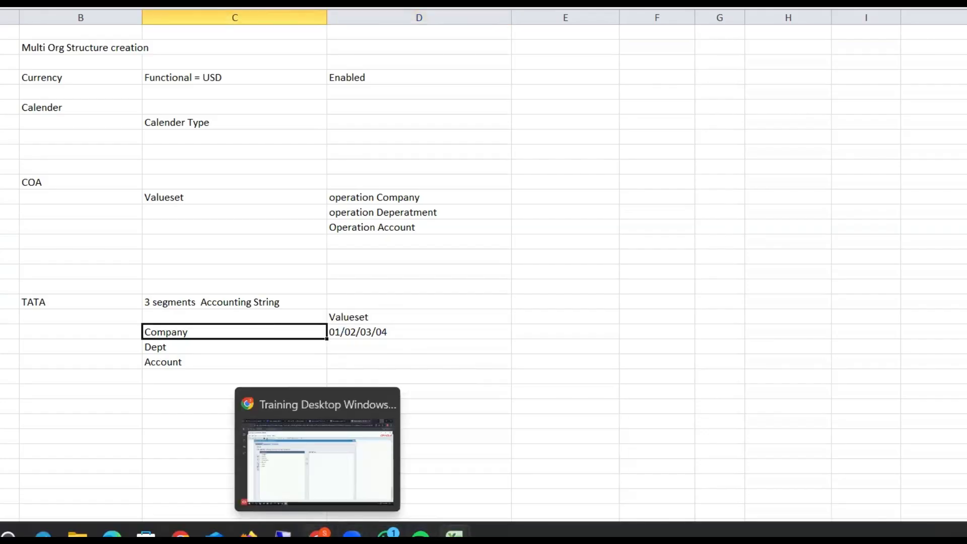
click(316, 479)
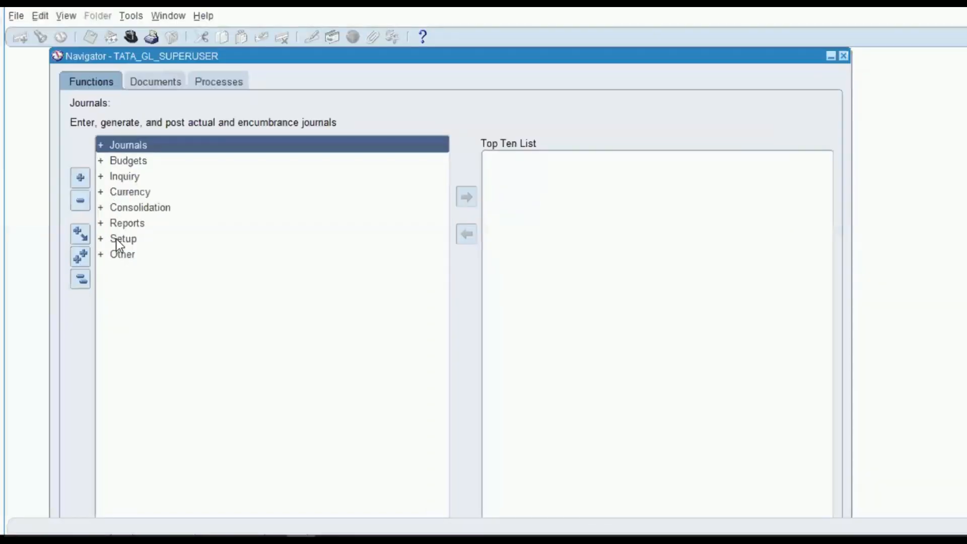
double_click(115, 237)
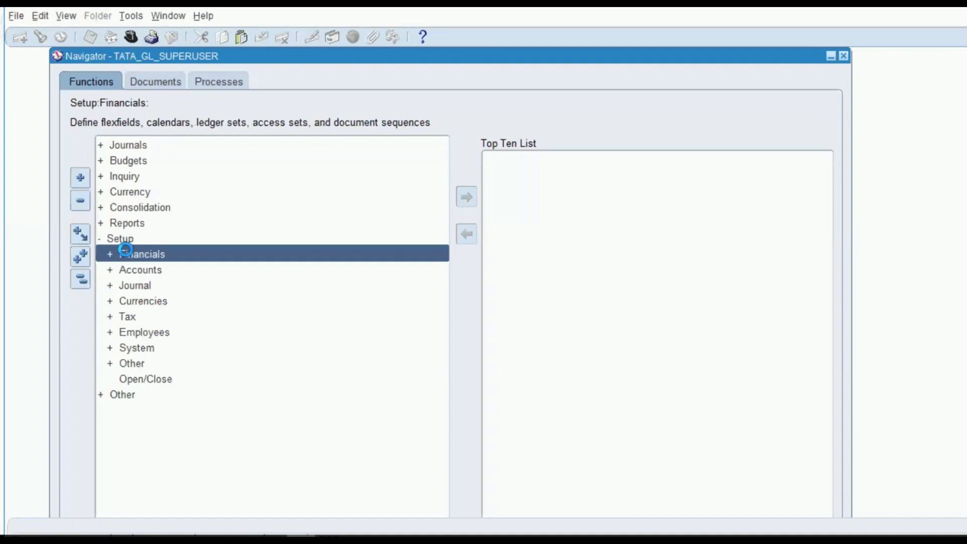
double_click(126, 252)
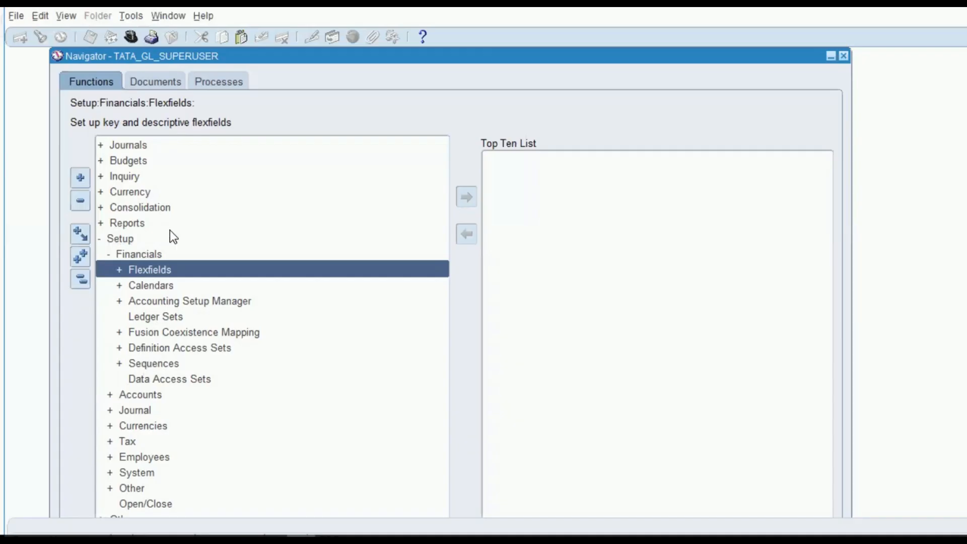
double_click(168, 300)
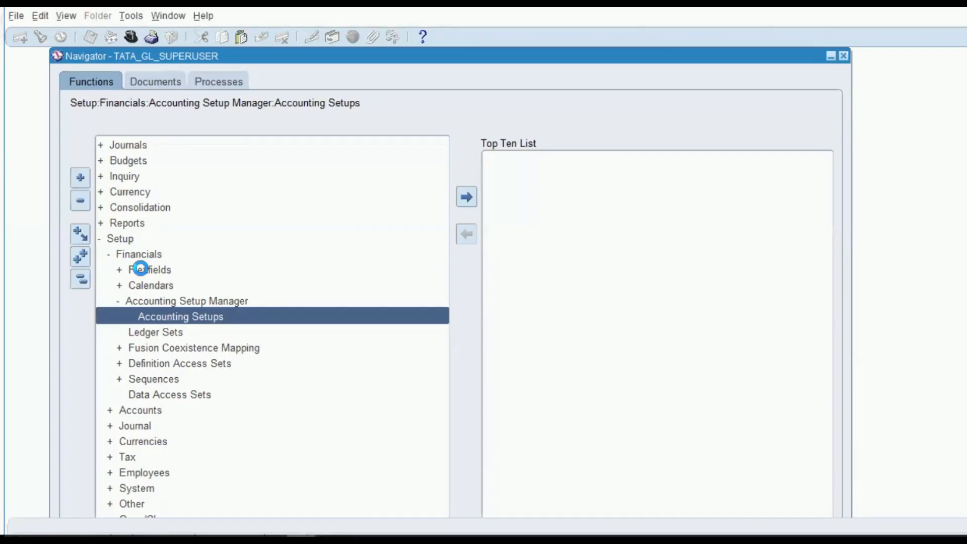
click(141, 268)
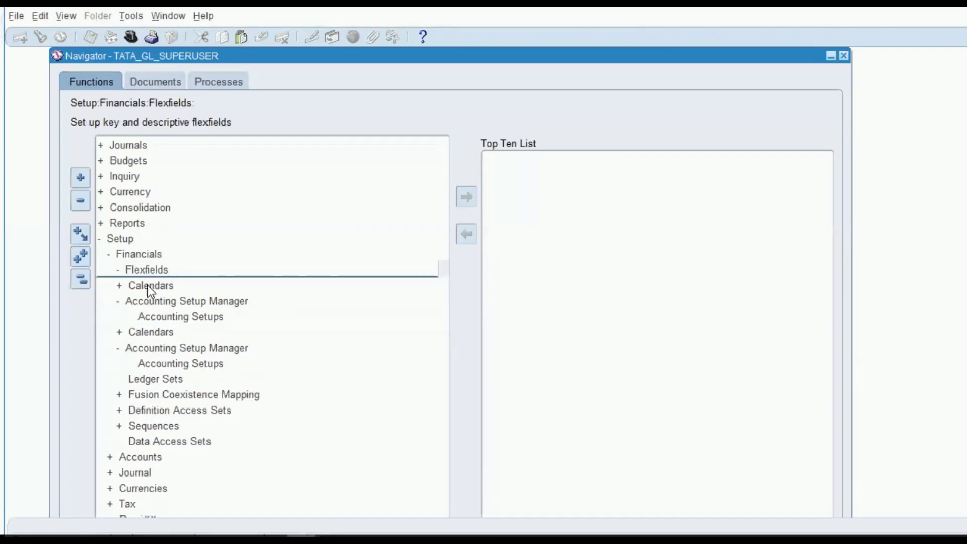
click(138, 287)
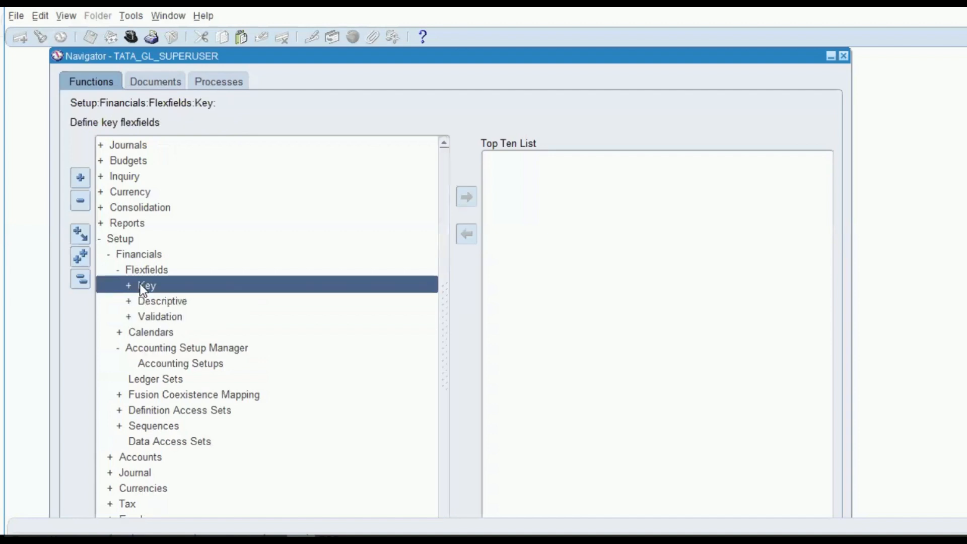
double_click(140, 283)
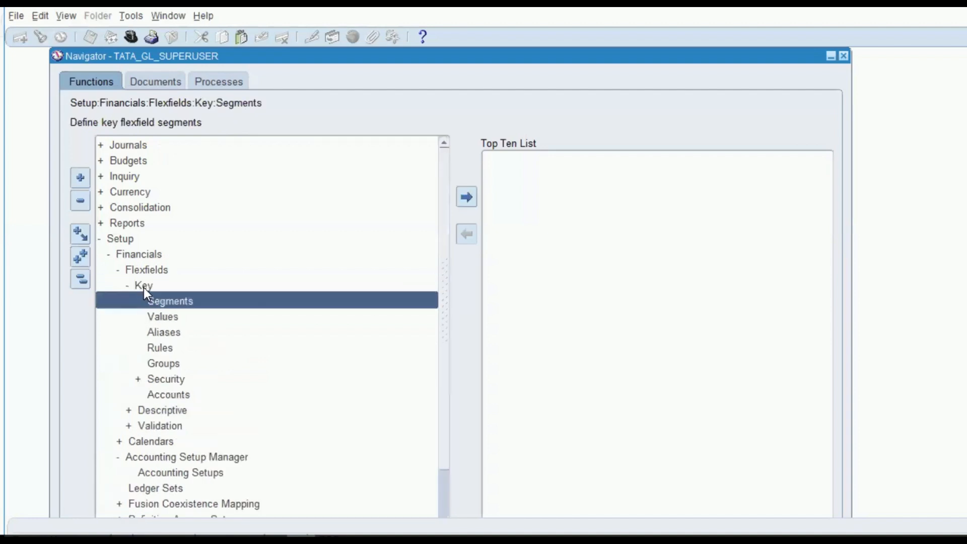
double_click(192, 302)
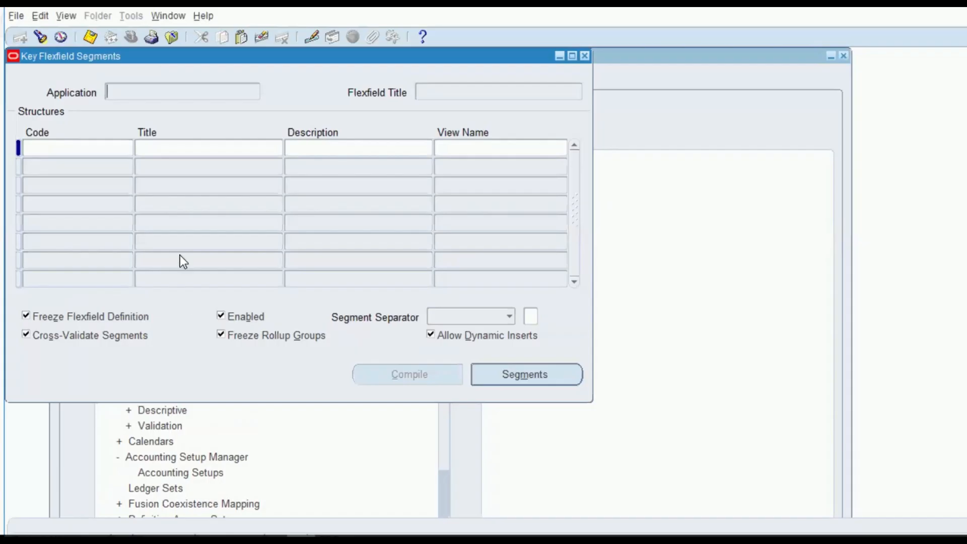
Query the key flexfield structures using General%Led% as the application criterion.
click(65, 13)
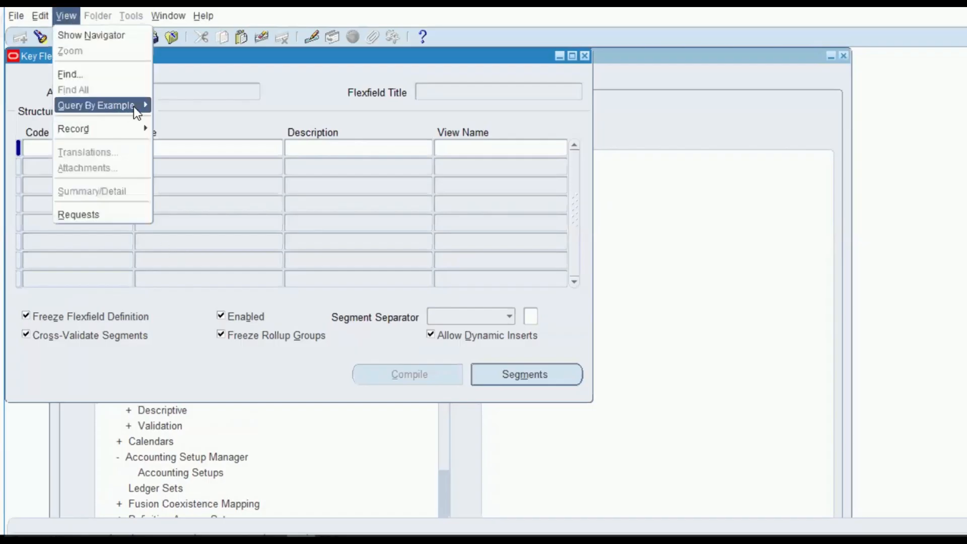
click(166, 107)
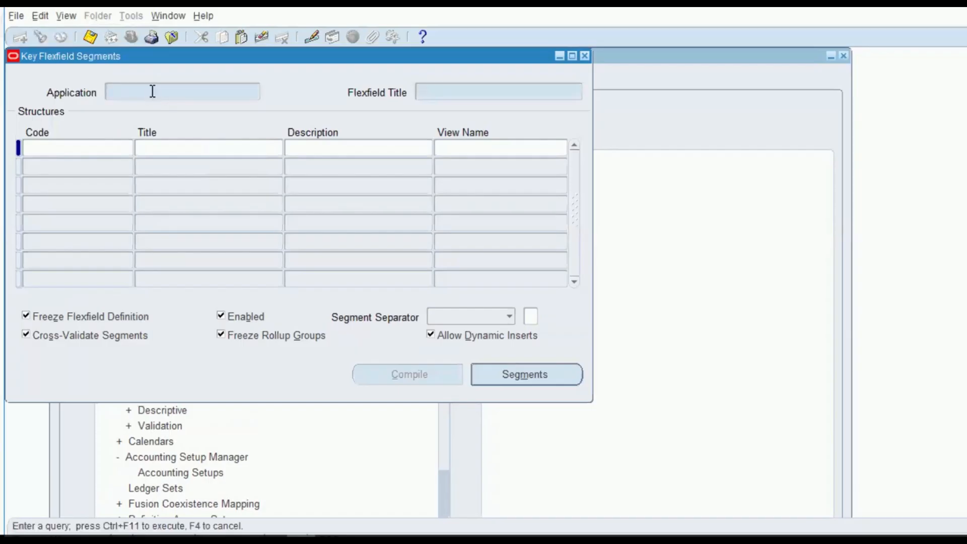
text(General%Led%)
click(65, 13)
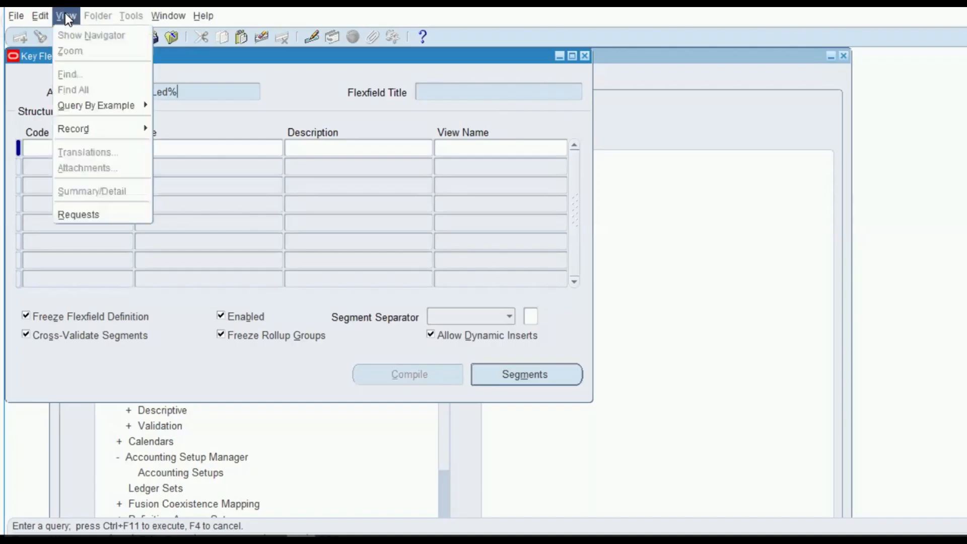
mouse_move(95, 106)
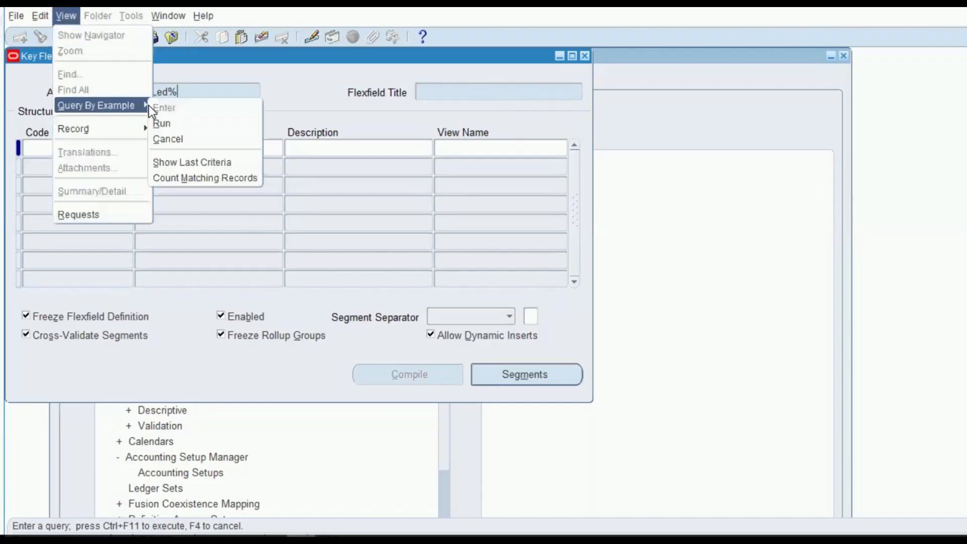
click(162, 124)
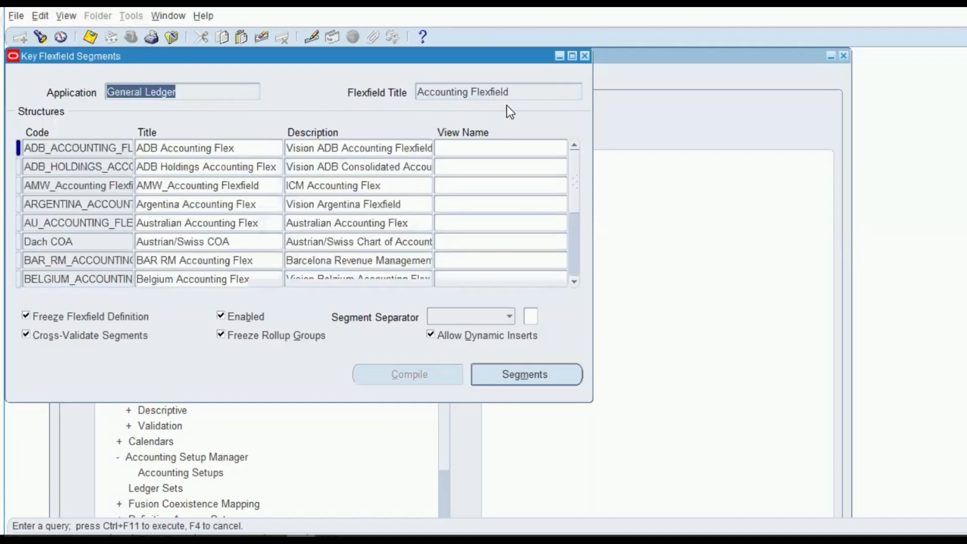
click(507, 92)
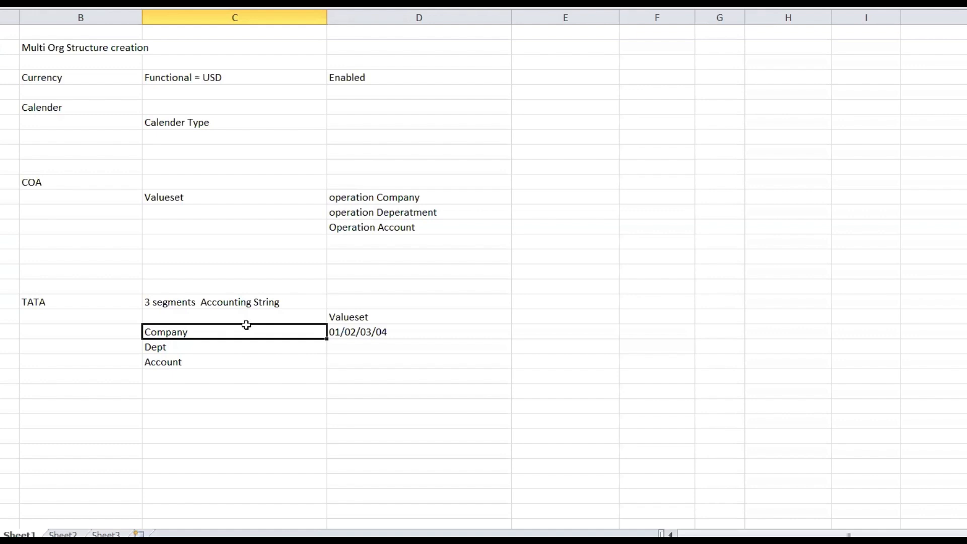
In the Excel notes sheet, enter "Accounting Flexfield --> Key Flexfield" in column D beside the 3 segments Accounting String note.
click(352, 305)
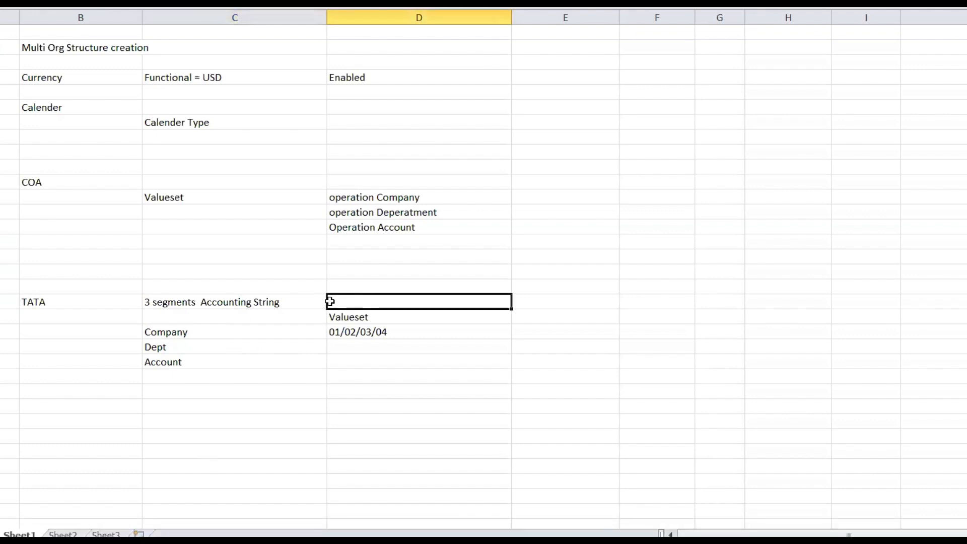
text(Acc)
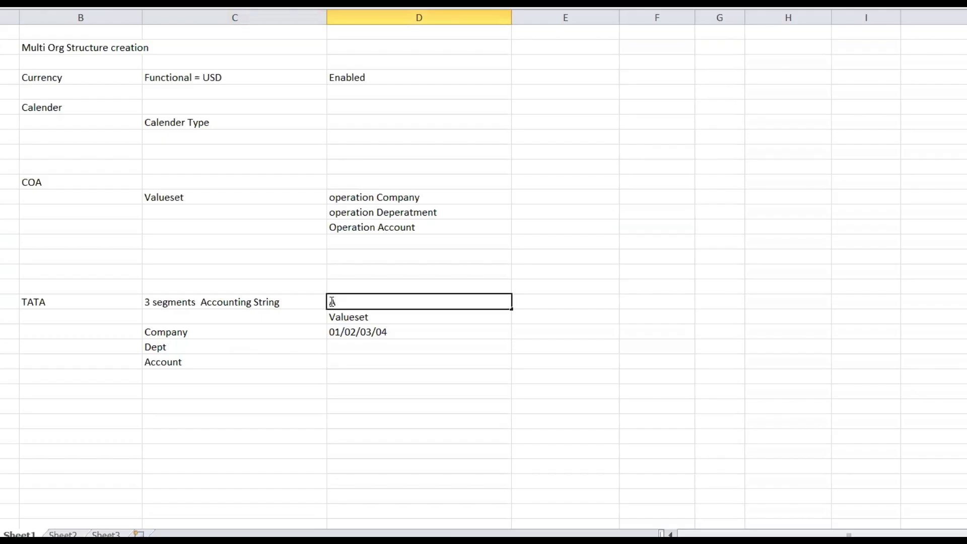
text(ounting Flexfield --> Key Flex)
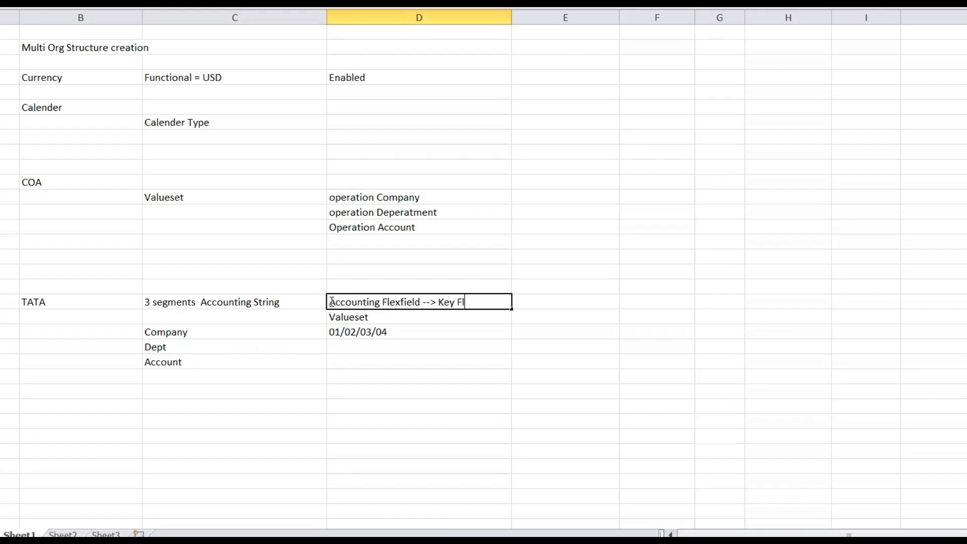
text(field)
click(412, 333)
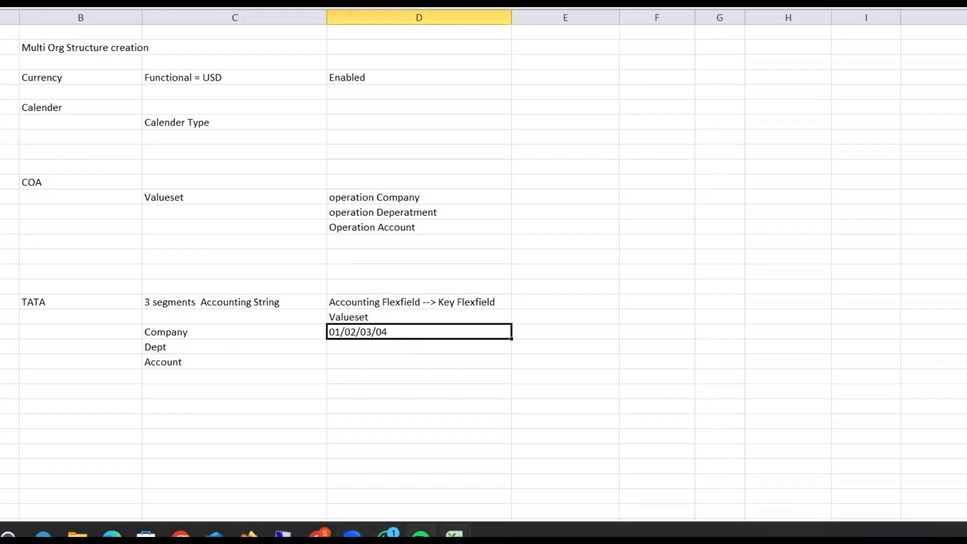
Back in Oracle E-Business Suite, add an Accounting Flexfield structure with code and title TATA_COA and description TATA COA.
click(317, 533)
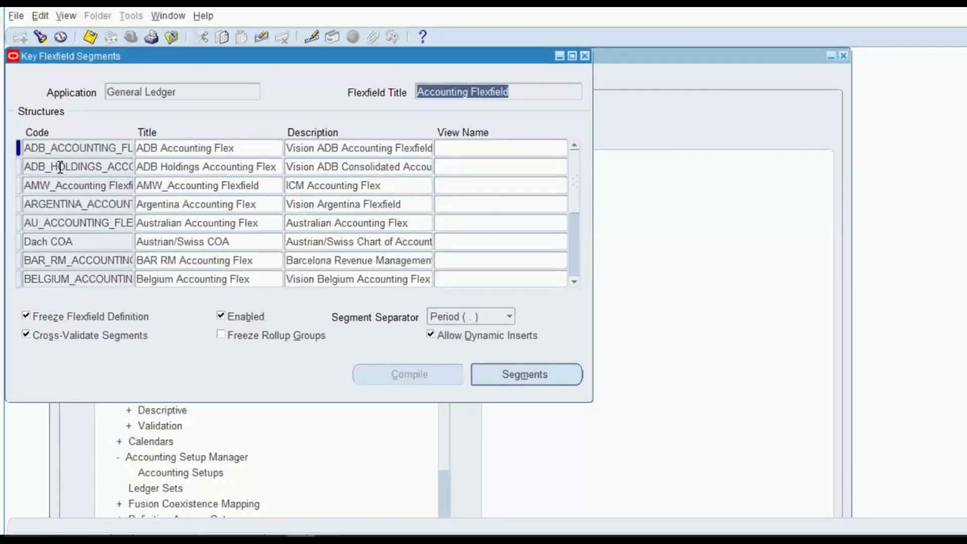
click(59, 166)
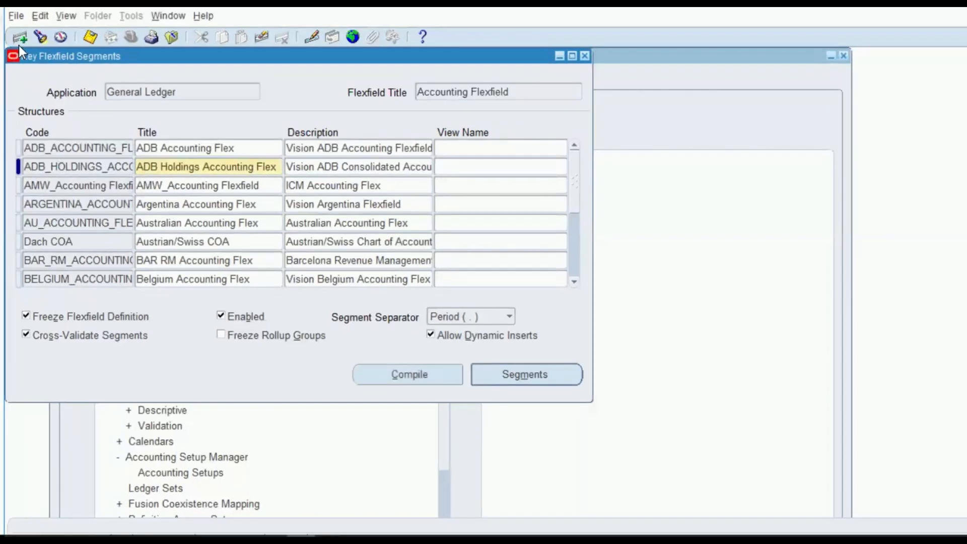
click(22, 36)
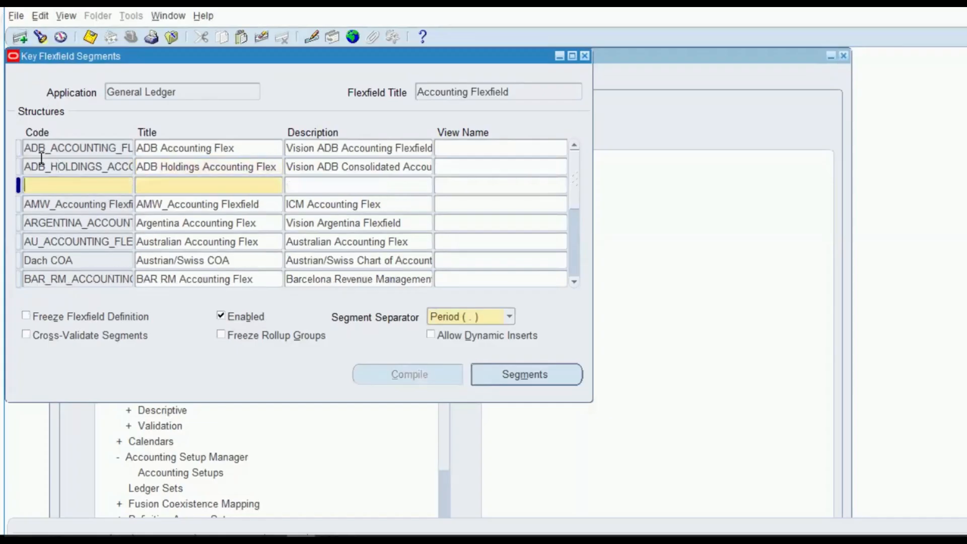
text(TATA_COA)
click(164, 185)
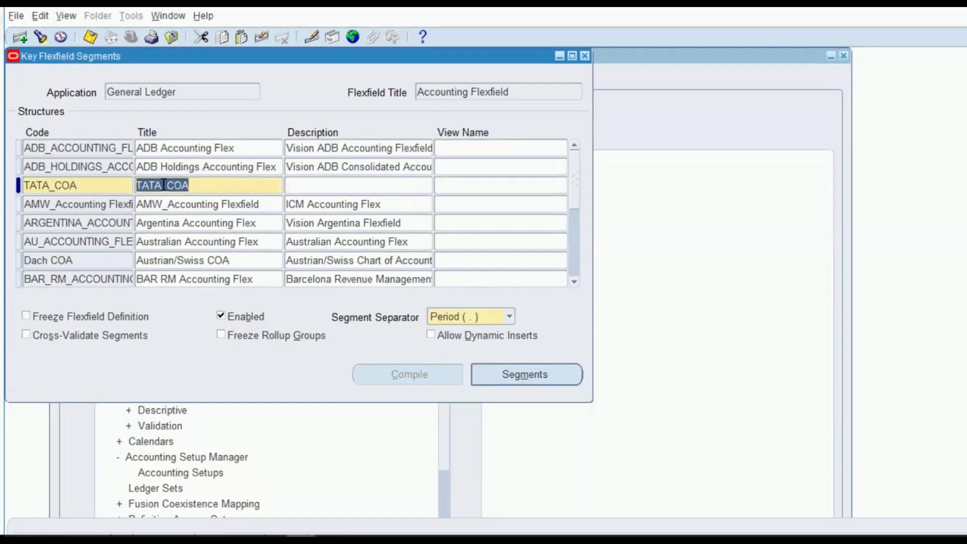
click(317, 187)
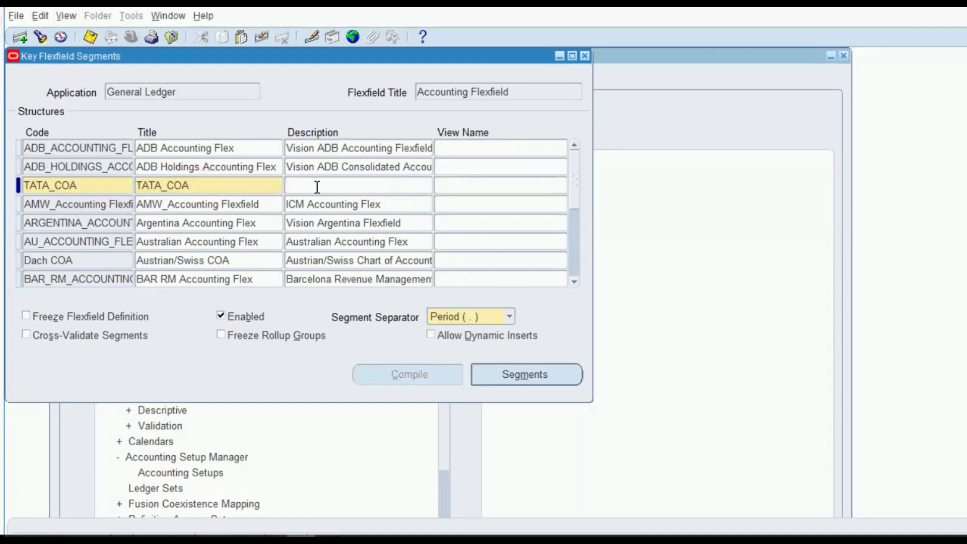
text(tata)
key(BackSpace)
key(BackSpace)
key(BackSpace)
key(BackSpace)
text(TATA COA)
Open the segments summary of the TATA_COA structure and add segment number 1 with the name and window prompt Company.
key(alt+g)
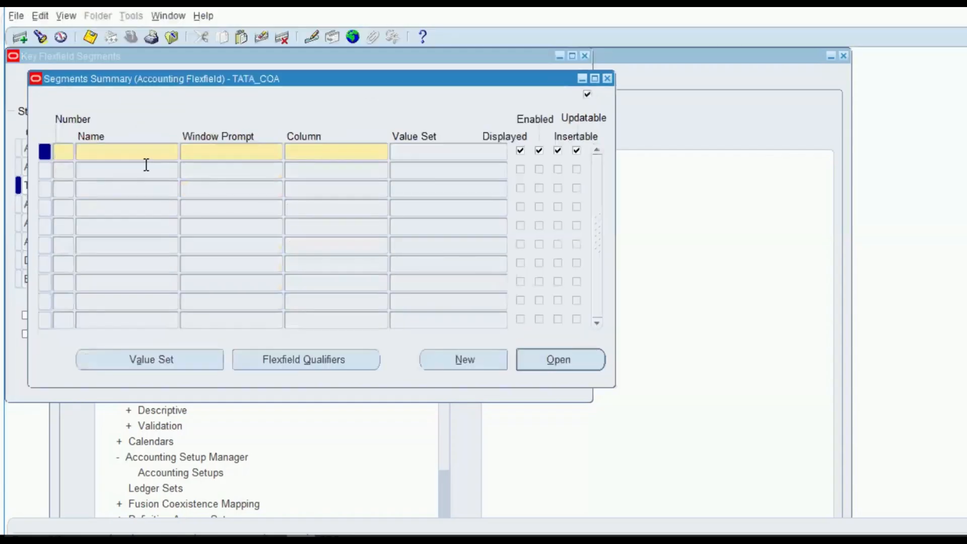
text(1)
key(Tab)
text(COMPA)
key(BackSpace)
key(BackSpace)
key(BackSpace)
key(BackSpace)
key(BackSpace)
key(BackSpace)
text(ompany)
key(Tab)
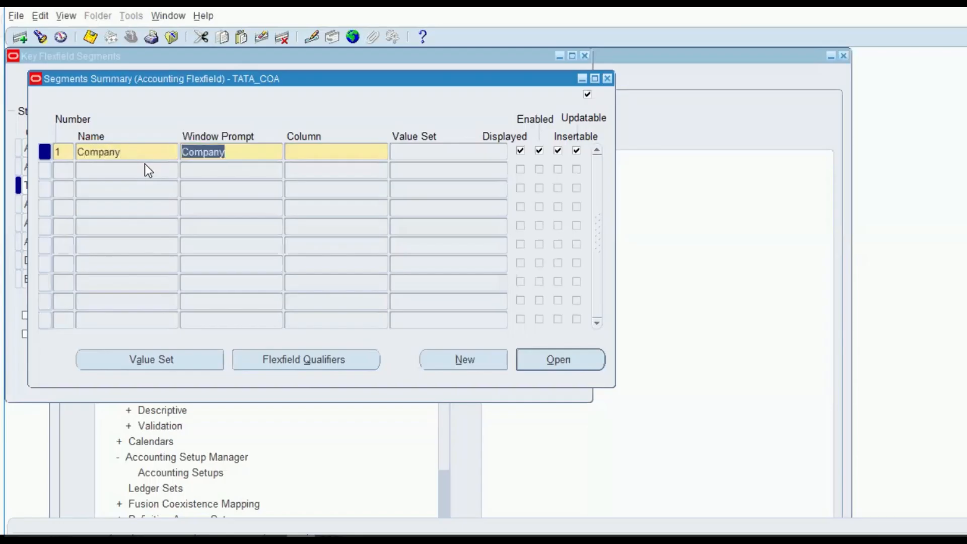
Bring up the list of available columns for the Company segment.
click(313, 149)
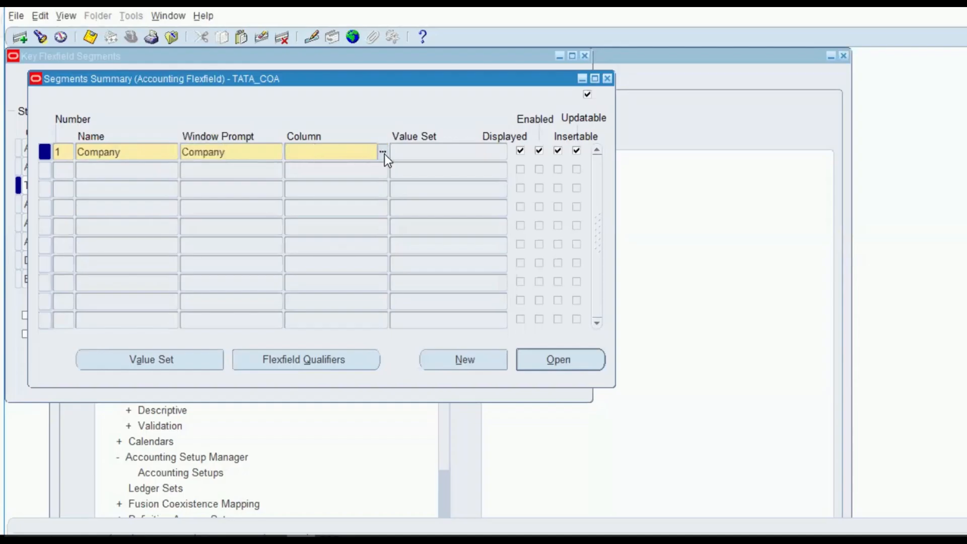
click(383, 152)
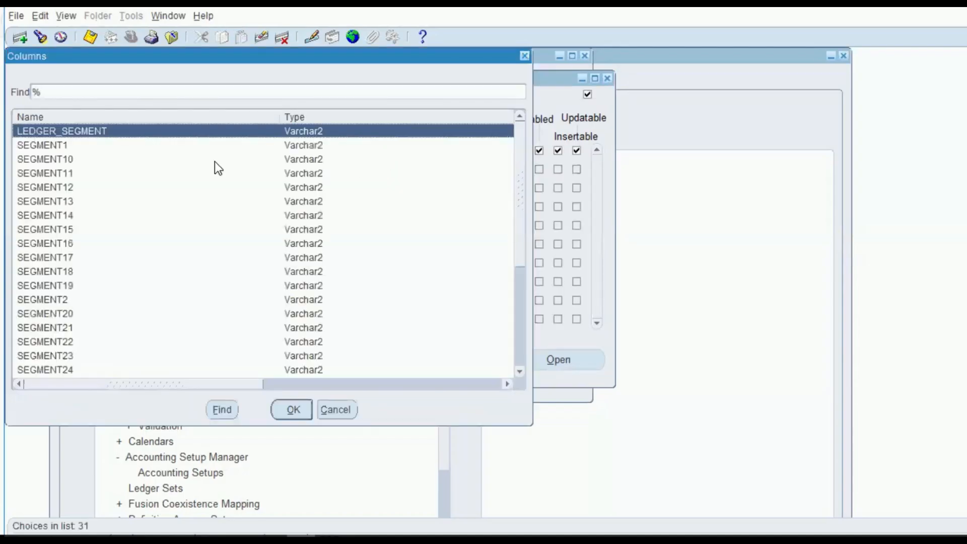
Assign the SEGMENT1 column to the Company segment.
click(78, 145)
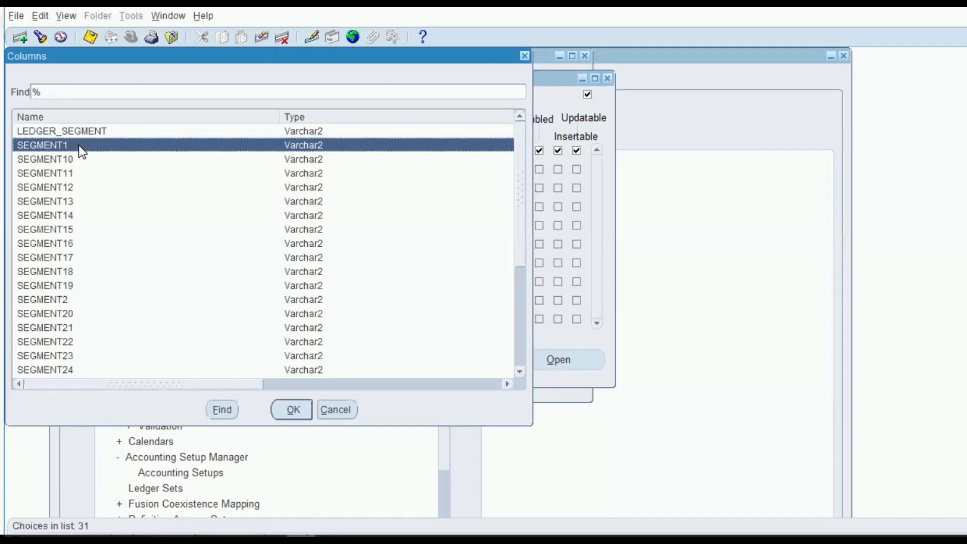
drag(518, 220, 518, 338)
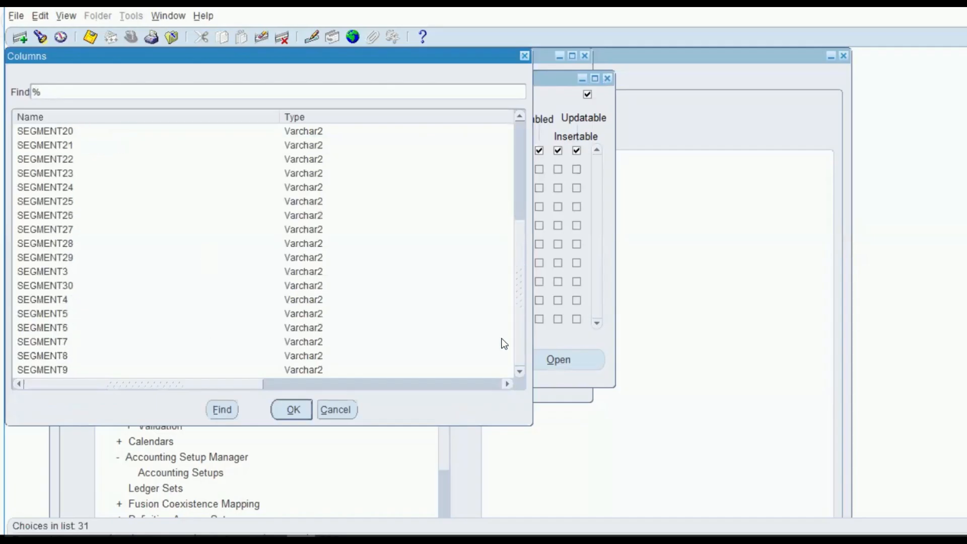
click(71, 256)
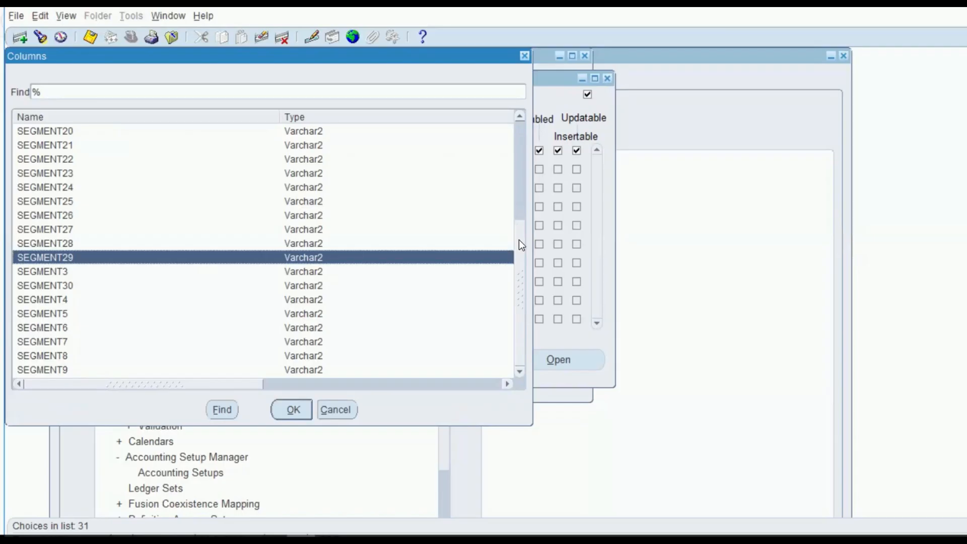
scroll(499, 136, up, 4)
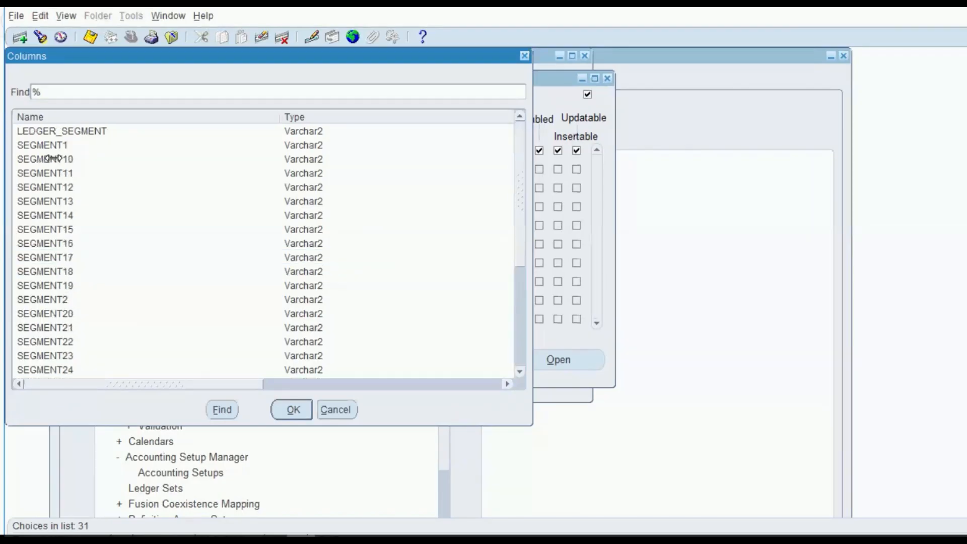
click(65, 145)
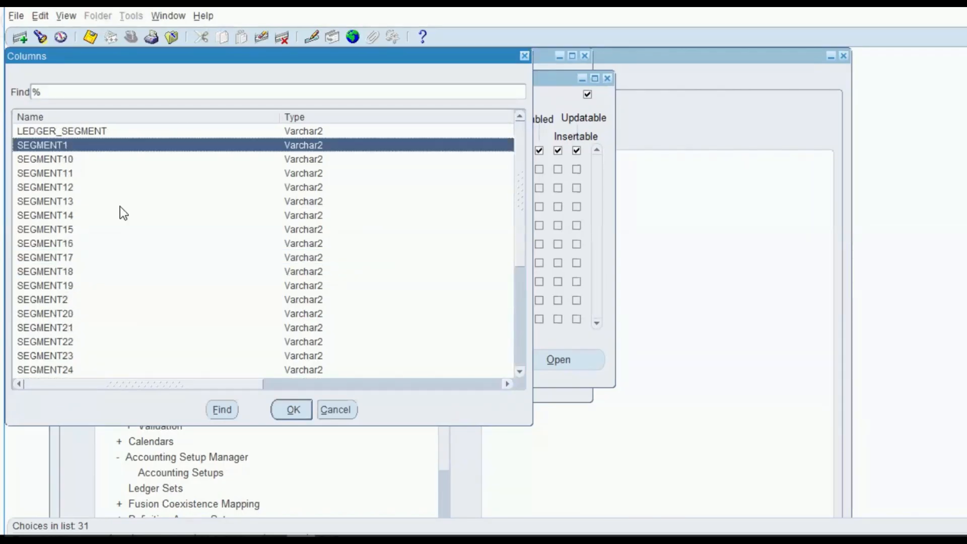
click(293, 410)
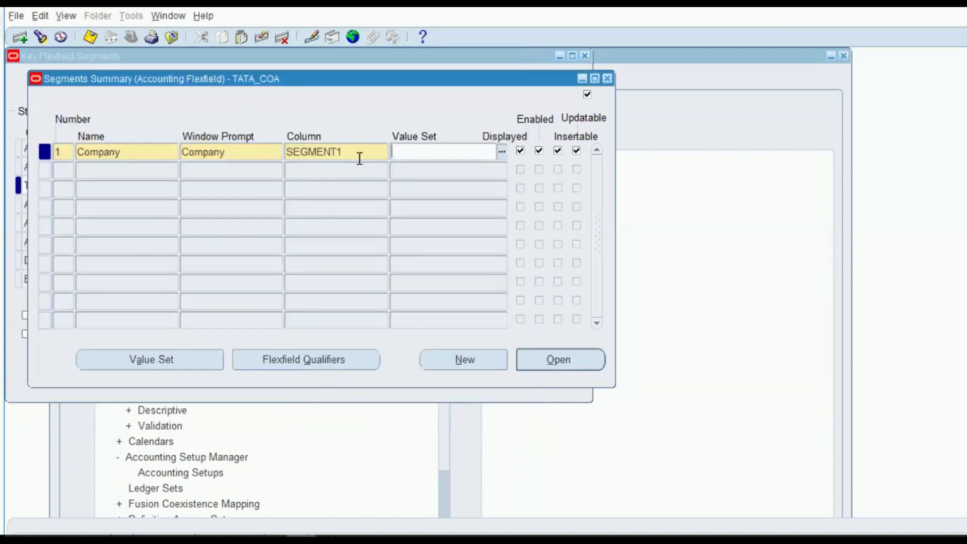
Assign the Operations Company value set to the Company segment, and review the segment's detailed settings.
click(443, 149)
text(Operation%C)
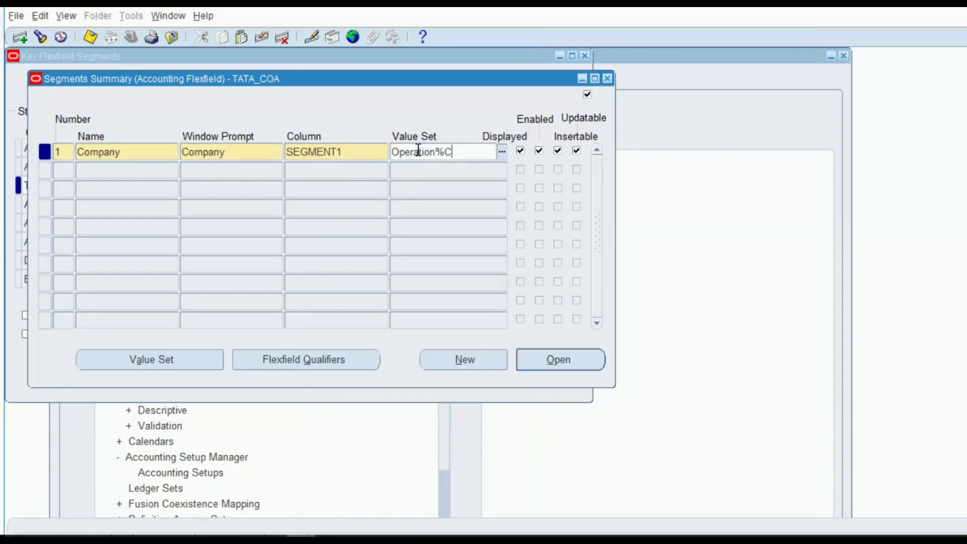
text(ompany%)
key(Tab)
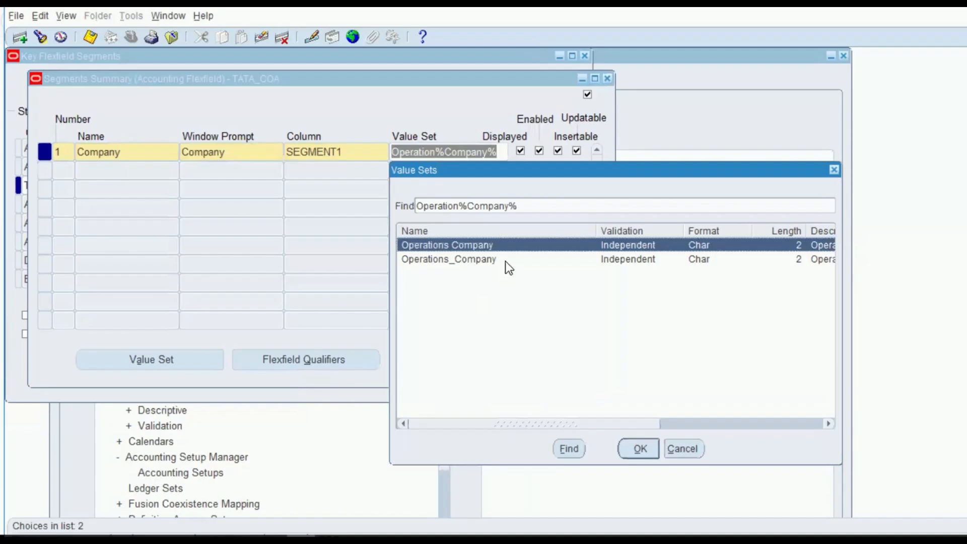
click(638, 448)
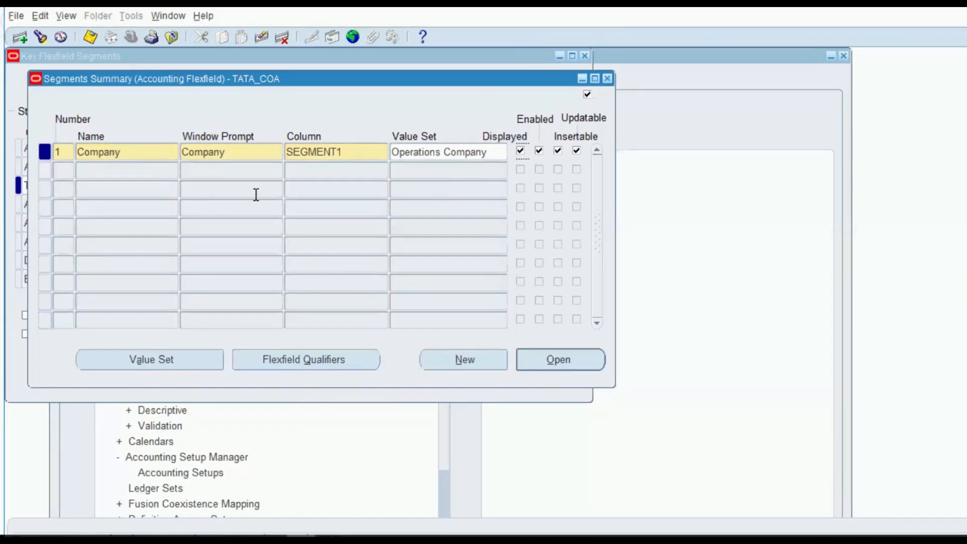
key(alt+o)
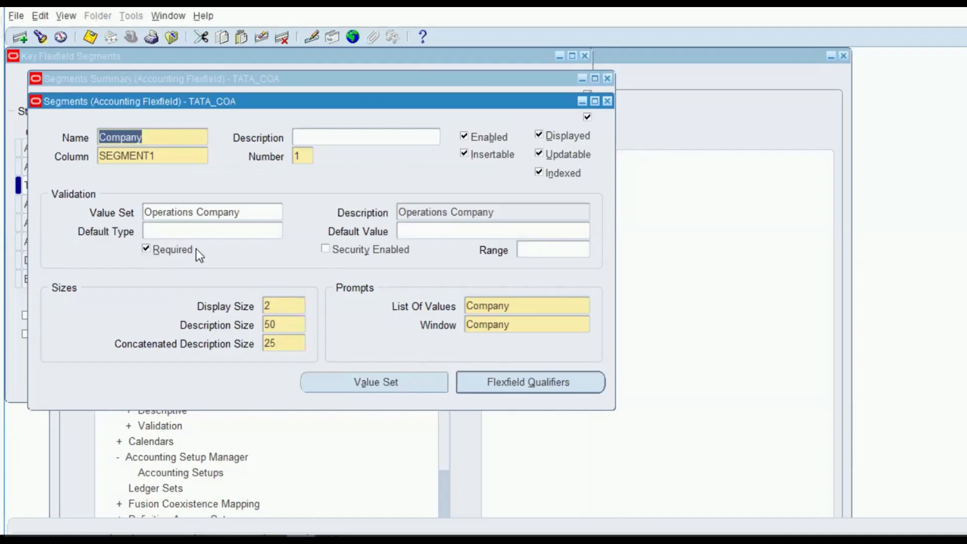
click(607, 102)
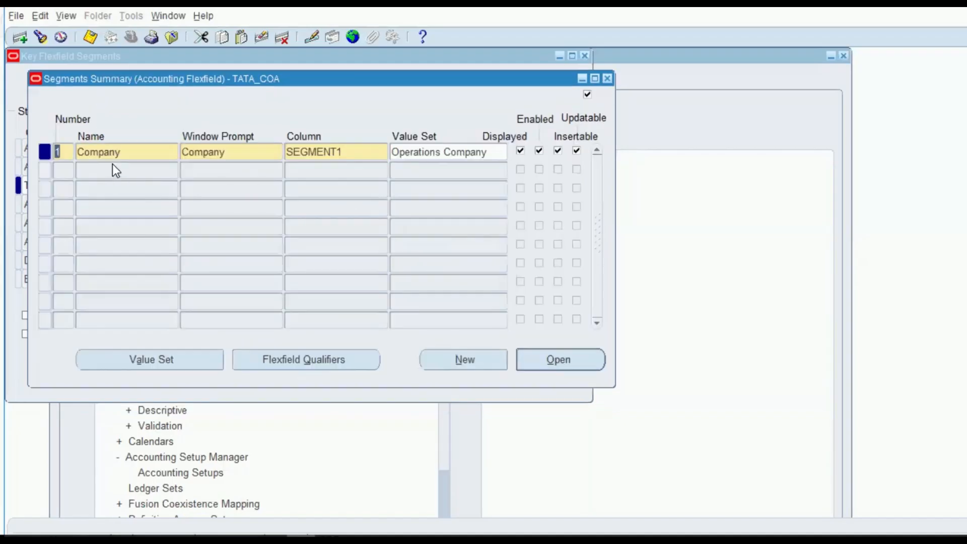
Accept the caution and add segment number 2 with the name and window prompt Dept.
click(110, 177)
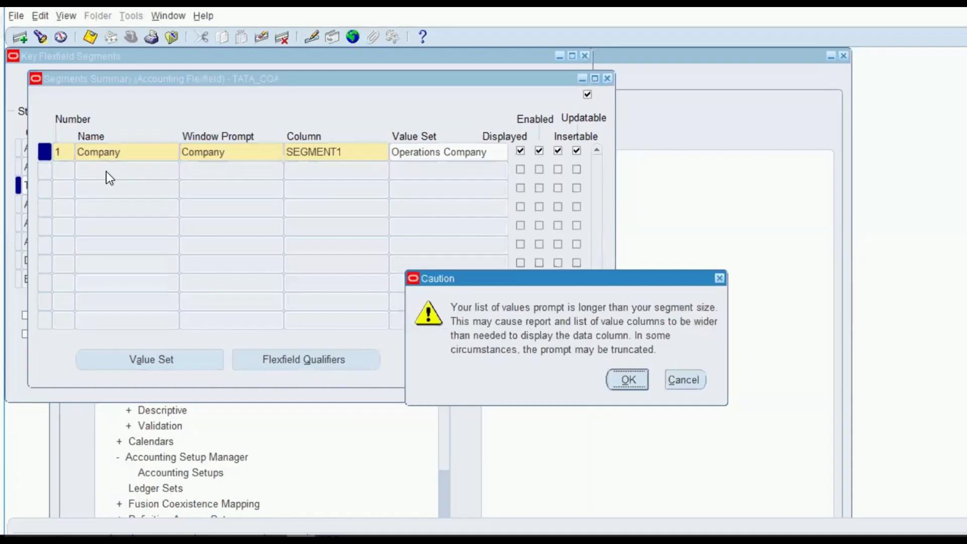
key(Return)
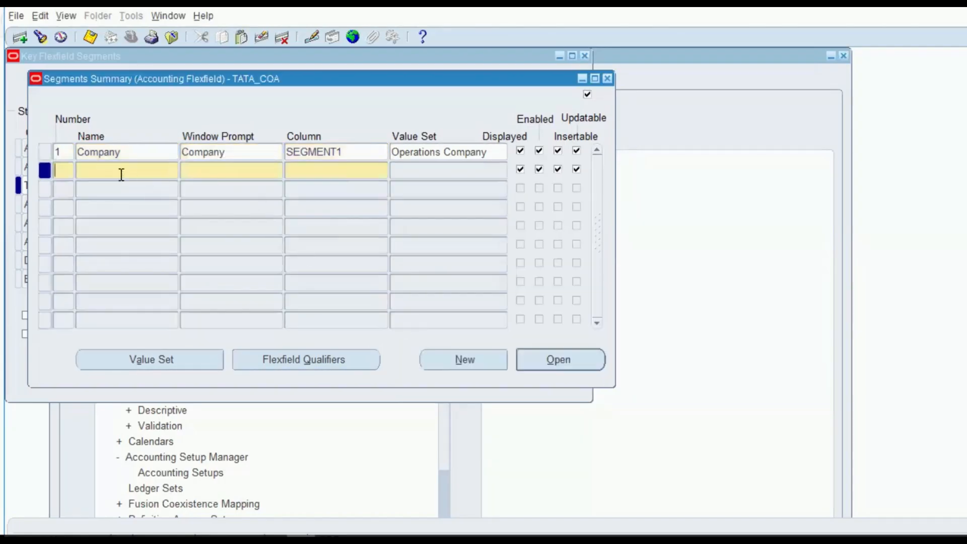
text(2)
key(Tab)
text(Dept)
key(Tab)
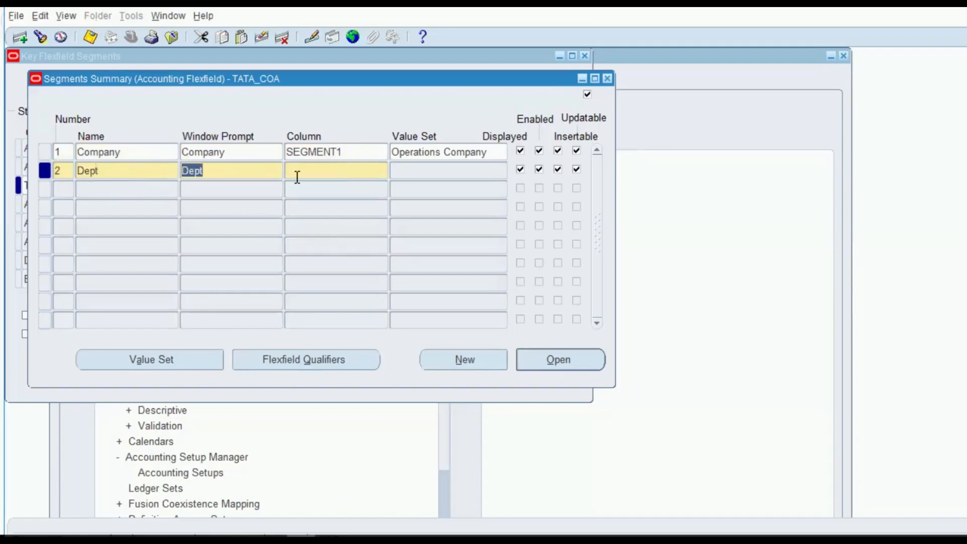
Assign the SEGMENT2 column and the Operations Department value set to the Dept segment.
click(334, 171)
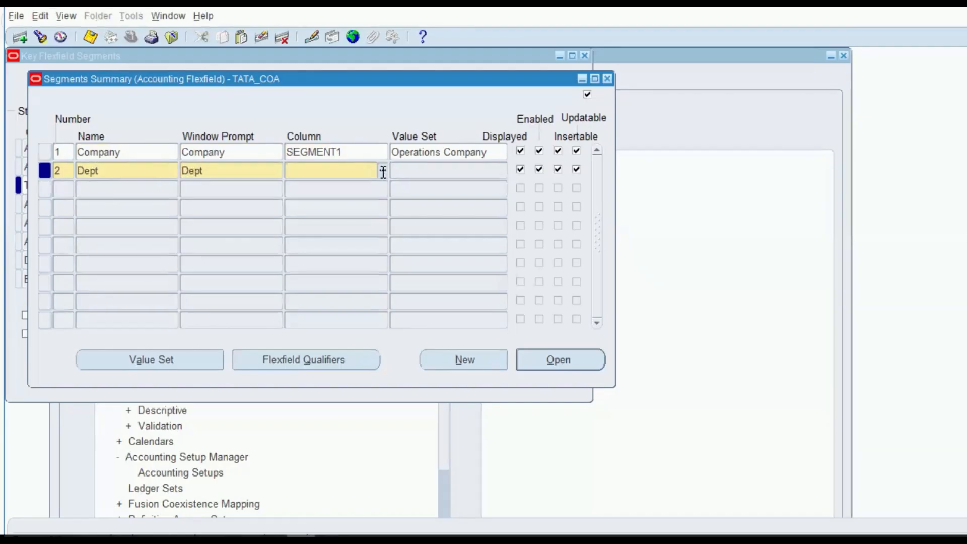
click(382, 171)
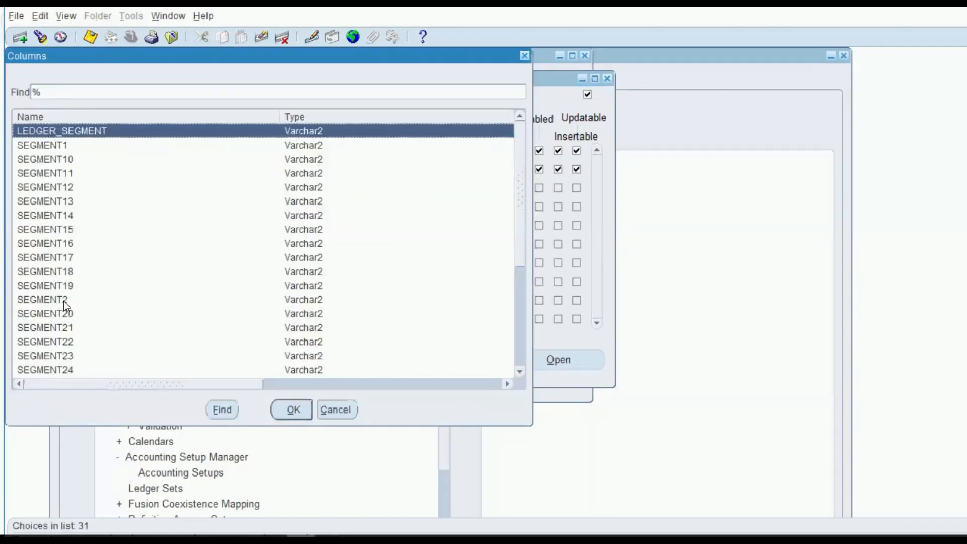
click(161, 299)
click(295, 408)
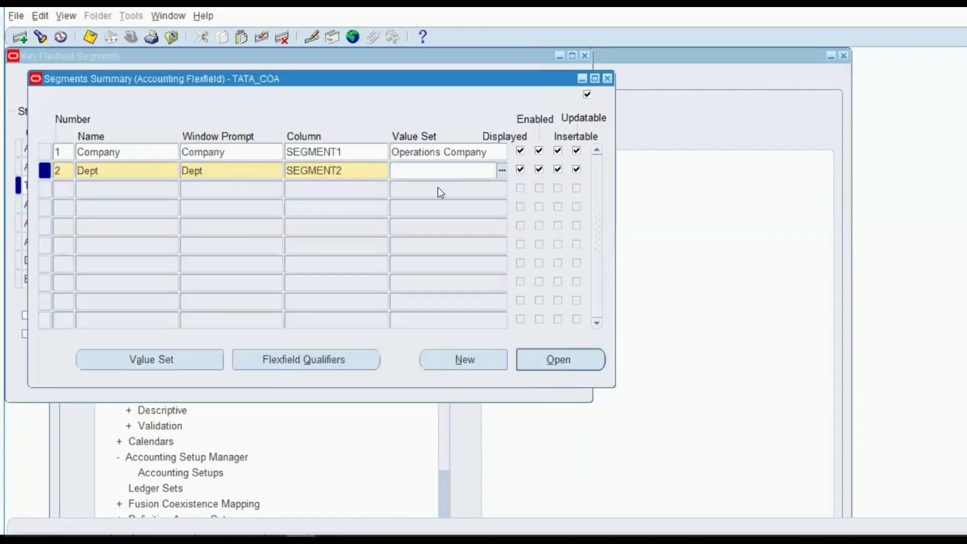
text(Operation%De%)
key(Tab)
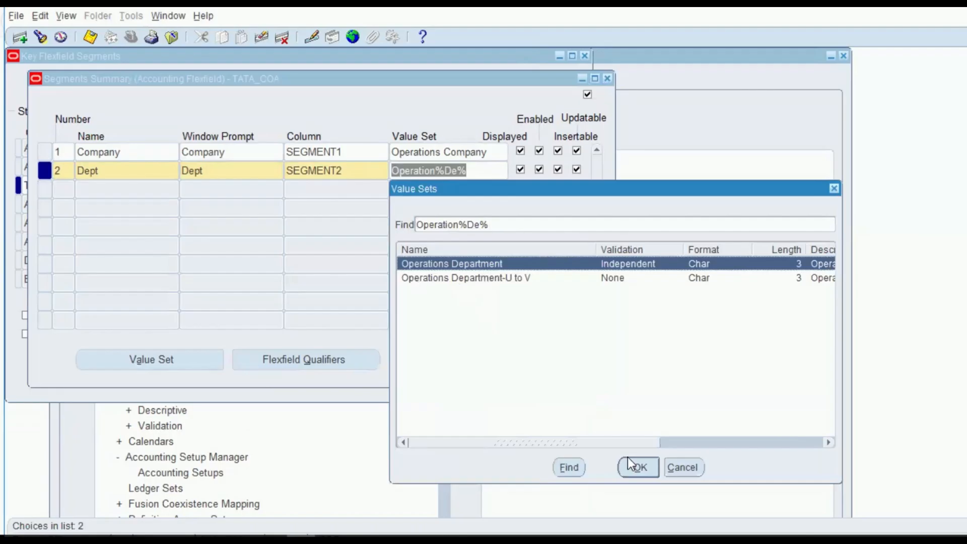
click(641, 468)
Accept the caution and add segment number 3 with the name and window prompt Natural Account.
click(115, 189)
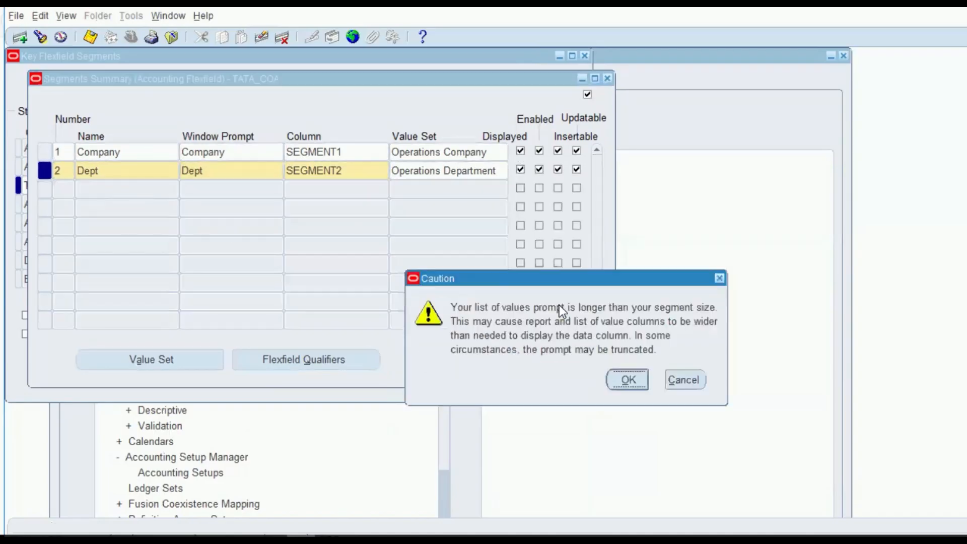
key(Return)
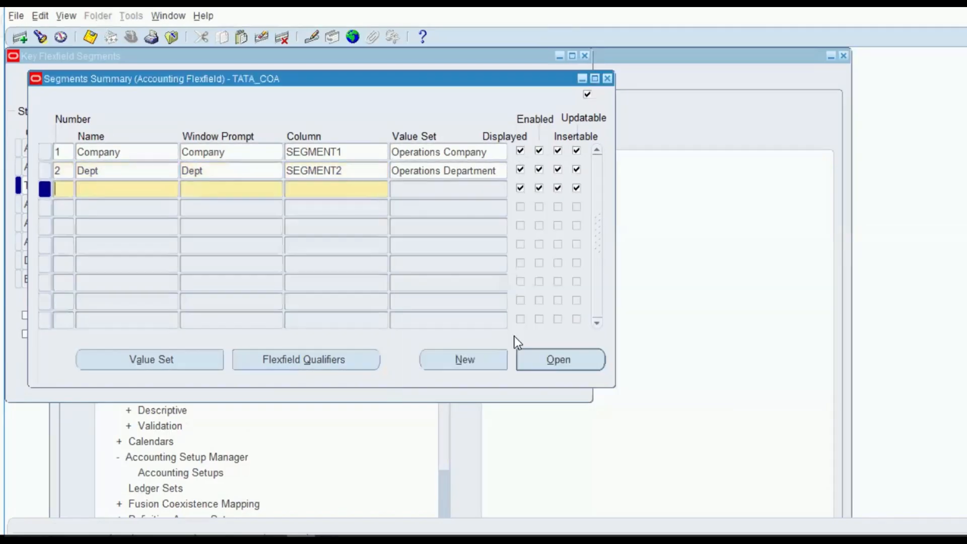
text(3)
key(Tab)
text(Accc)
key(BackSpace)
text(ount)
click(80, 189)
text(Nature)
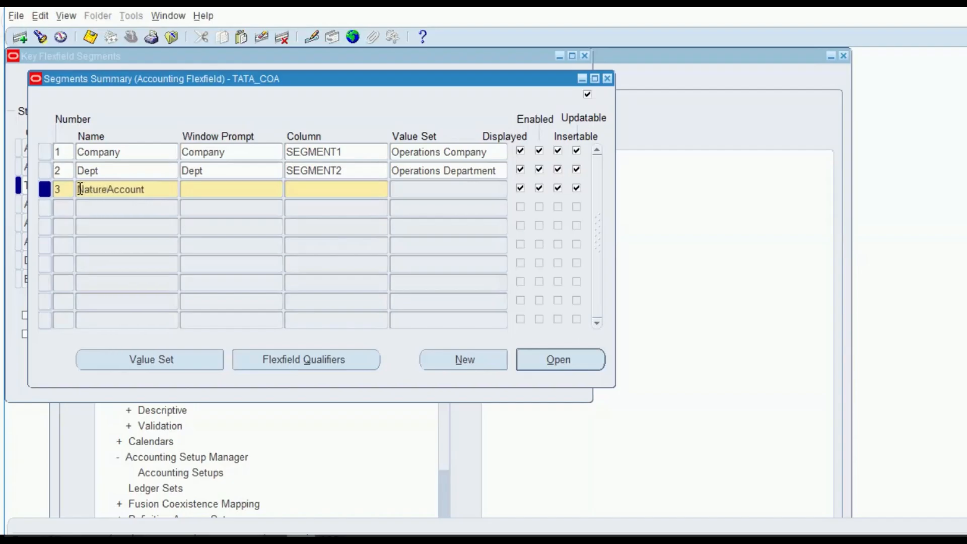
key(BackSpace)
text(al)
click(243, 192)
Assign the SEGMENT3 column to the Natural Account segment.
click(313, 188)
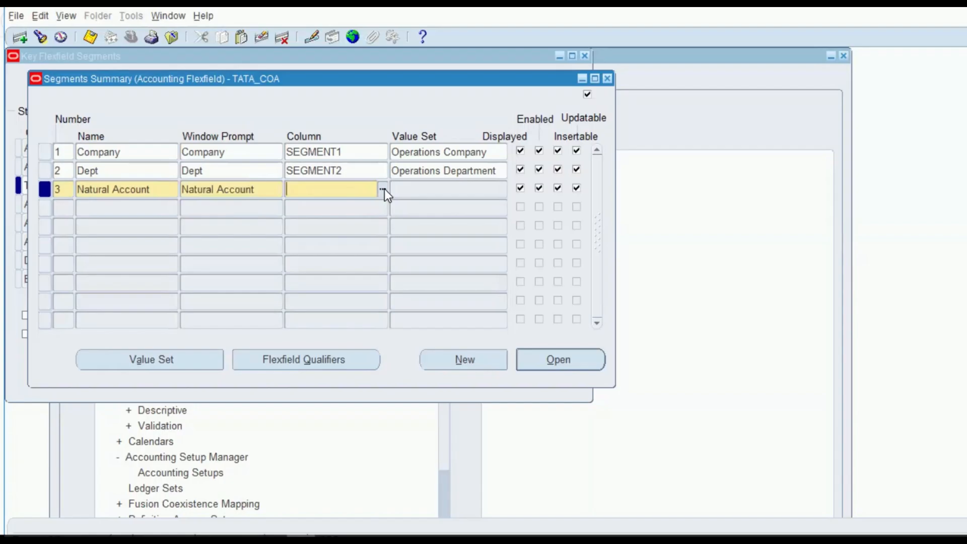
click(382, 189)
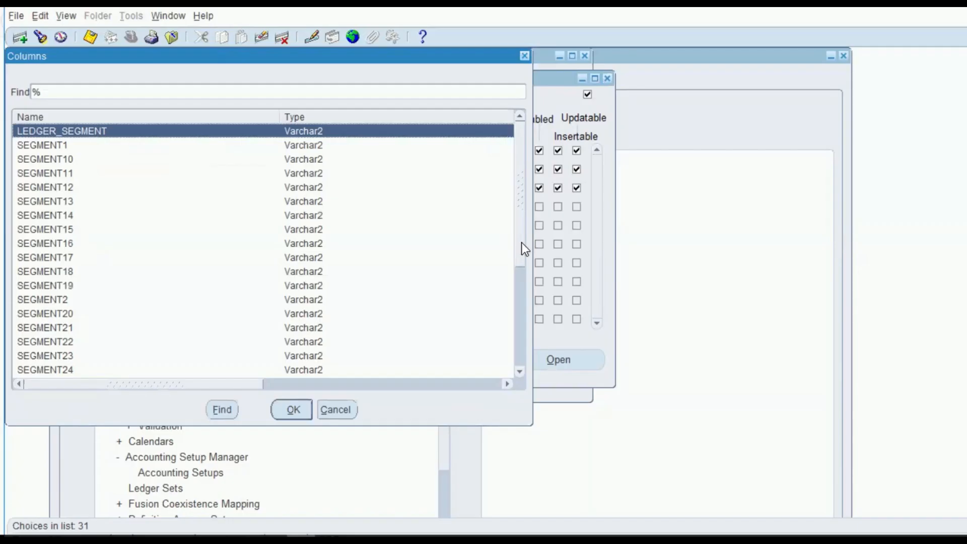
scroll(521, 243, down, 2)
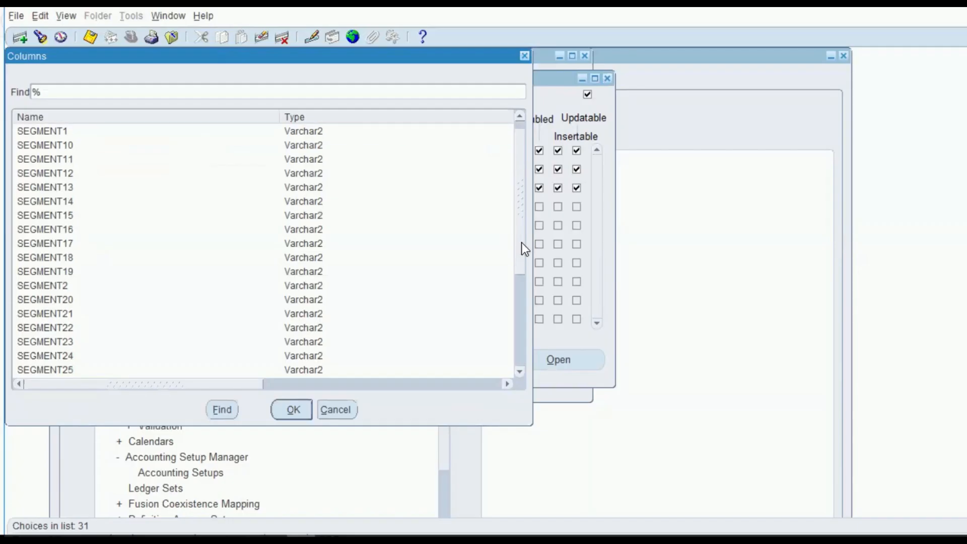
scroll(521, 243, down, 2)
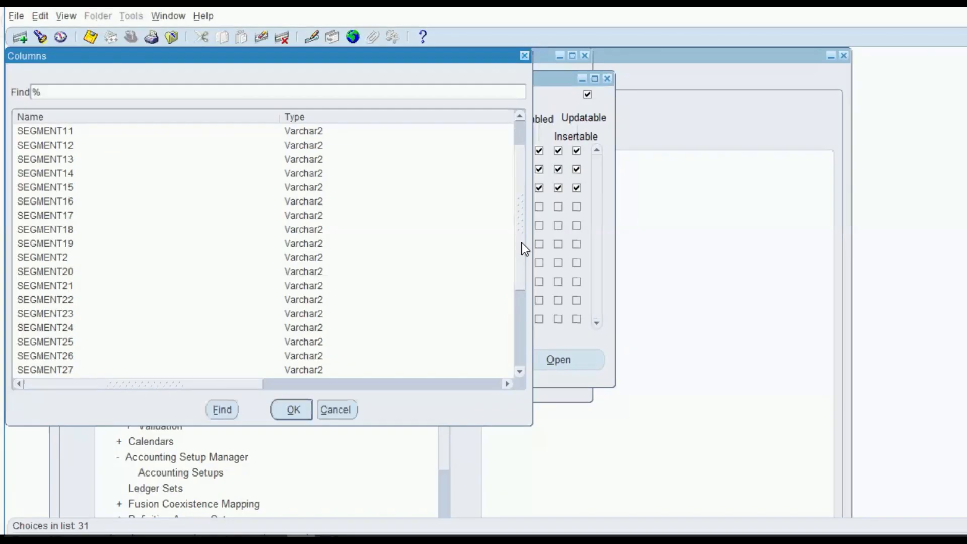
scroll(521, 242, down, 3)
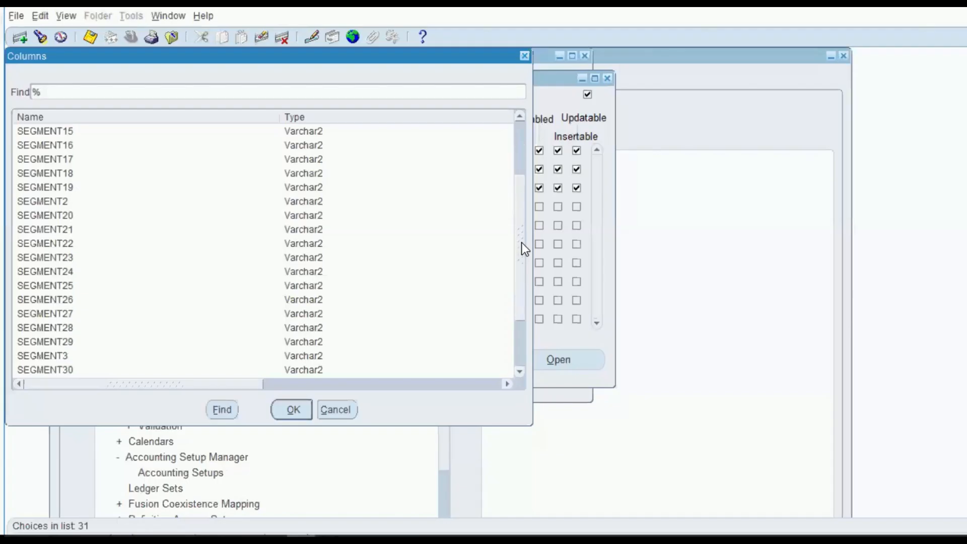
click(63, 355)
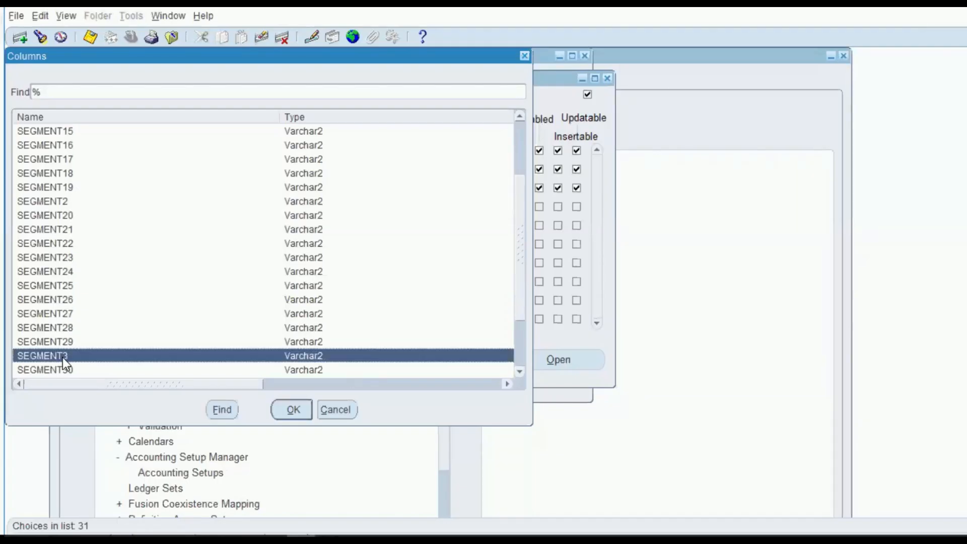
click(291, 409)
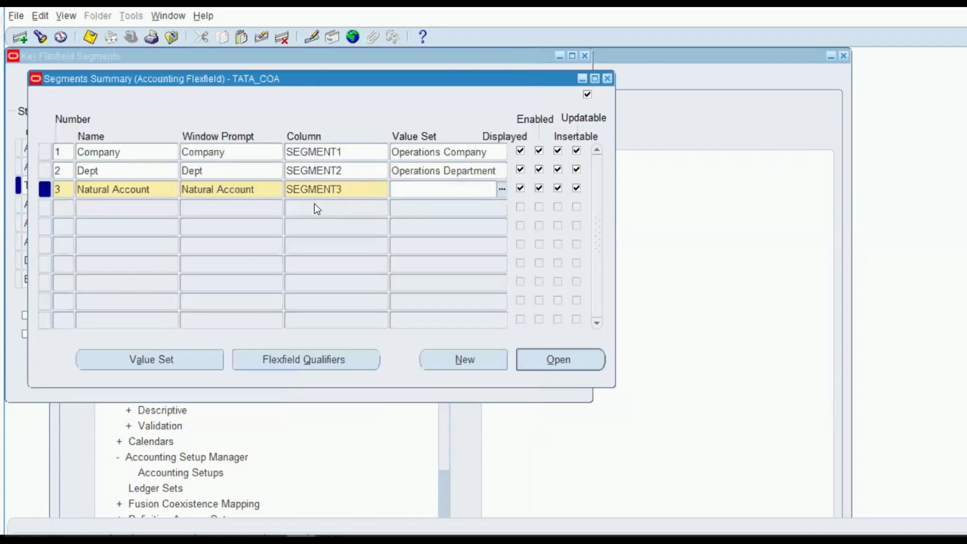
Assign the Operations Account value set to the Natural Account segment and save the segments, accepting the caution.
text(Operation%Acc%)
key(Tab)
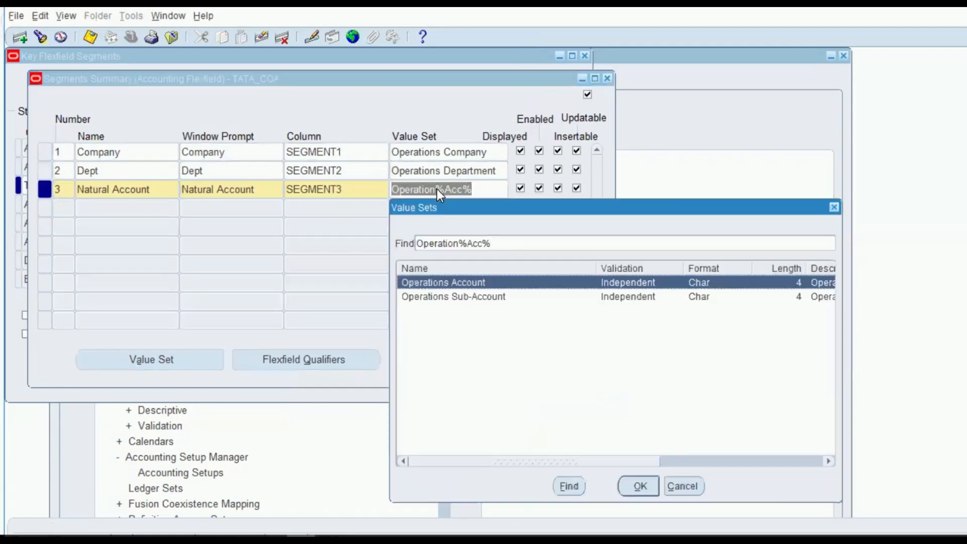
click(639, 486)
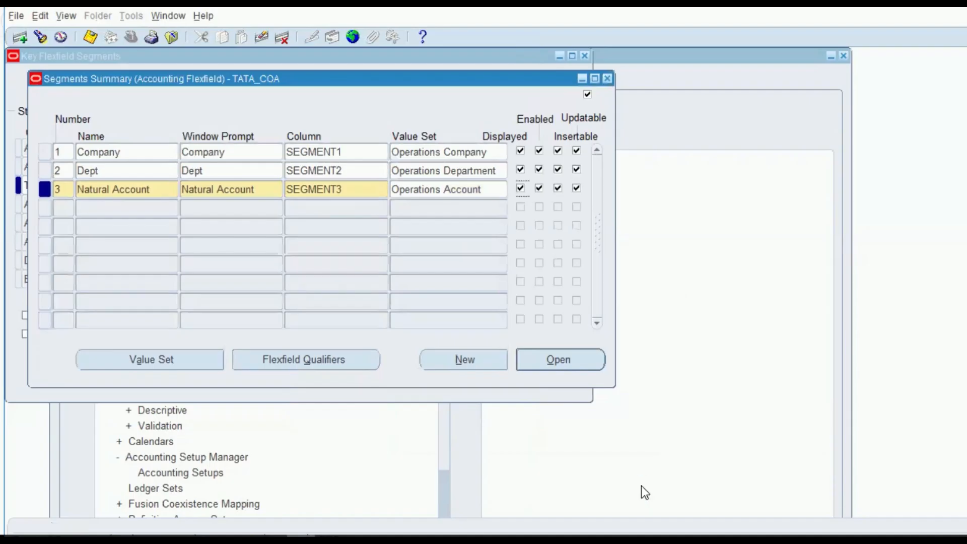
key(ctrl+s)
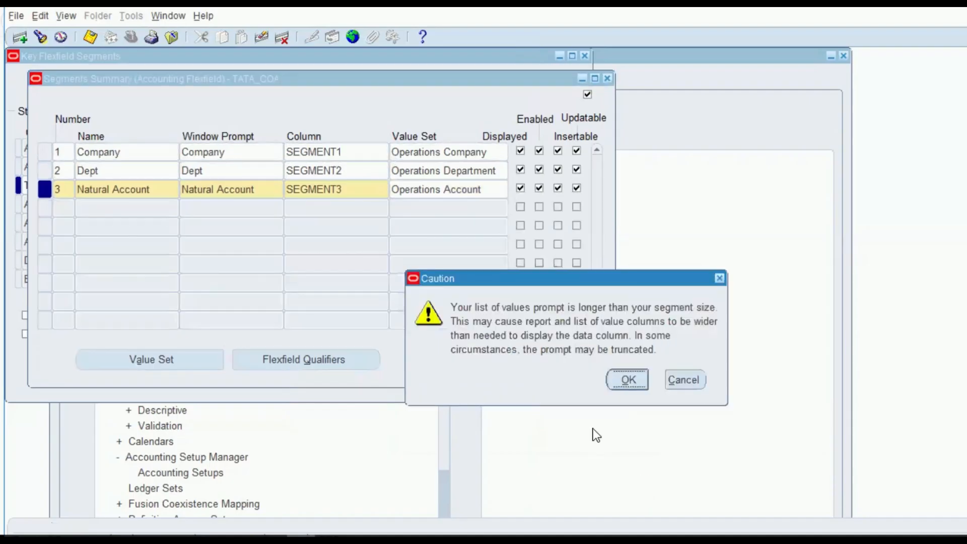
key(Return)
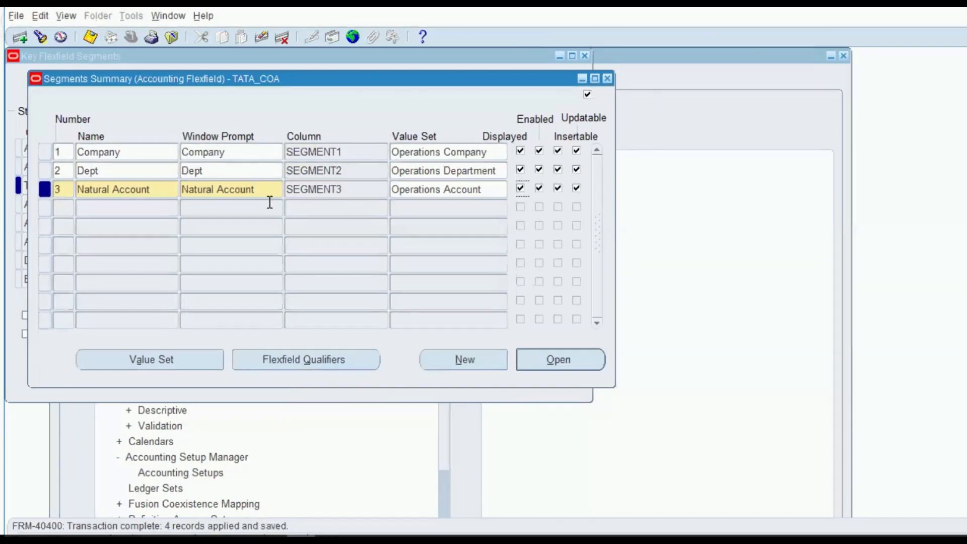
Open the Natural Account segment's details, try a display size of 10, and set the display size to 4 instead.
key(alt+o)
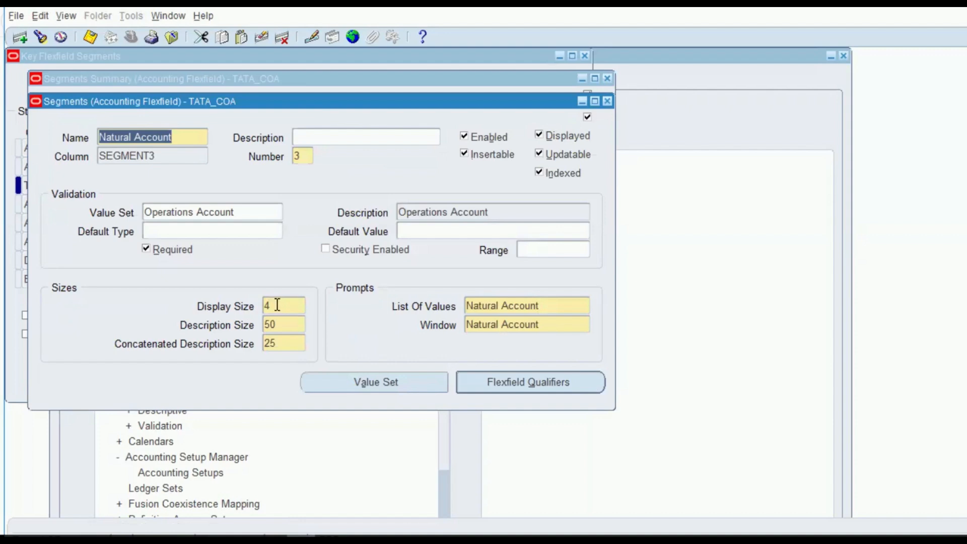
double_click(277, 305)
text(10)
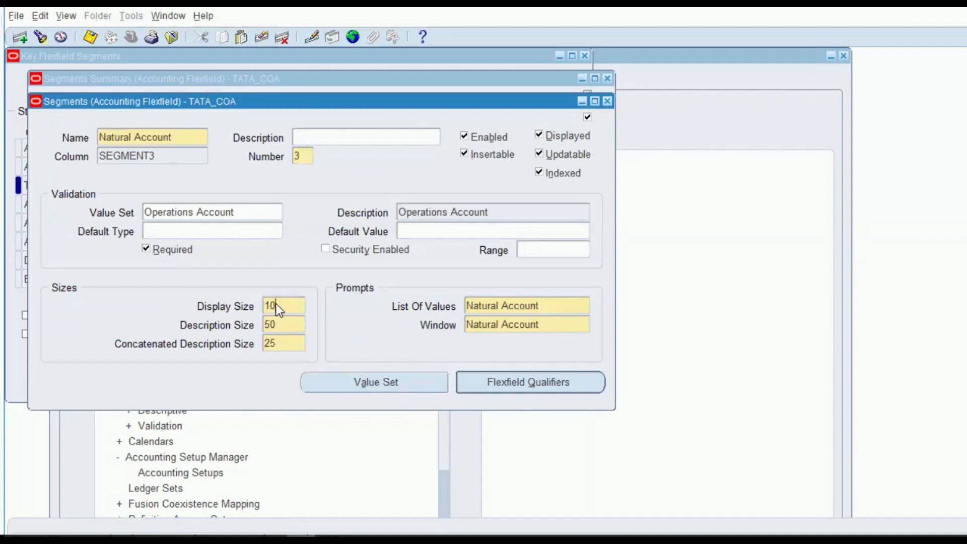
key(Tab)
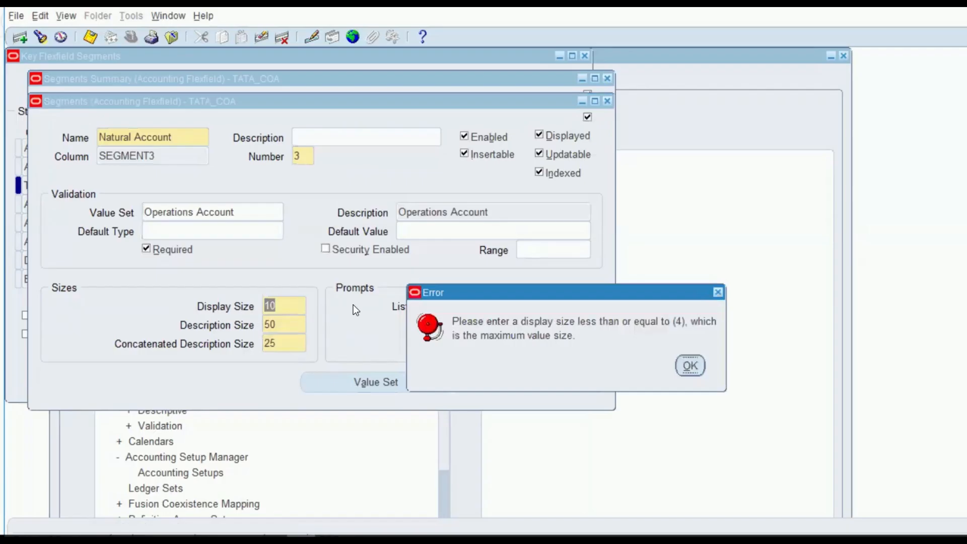
key(Return)
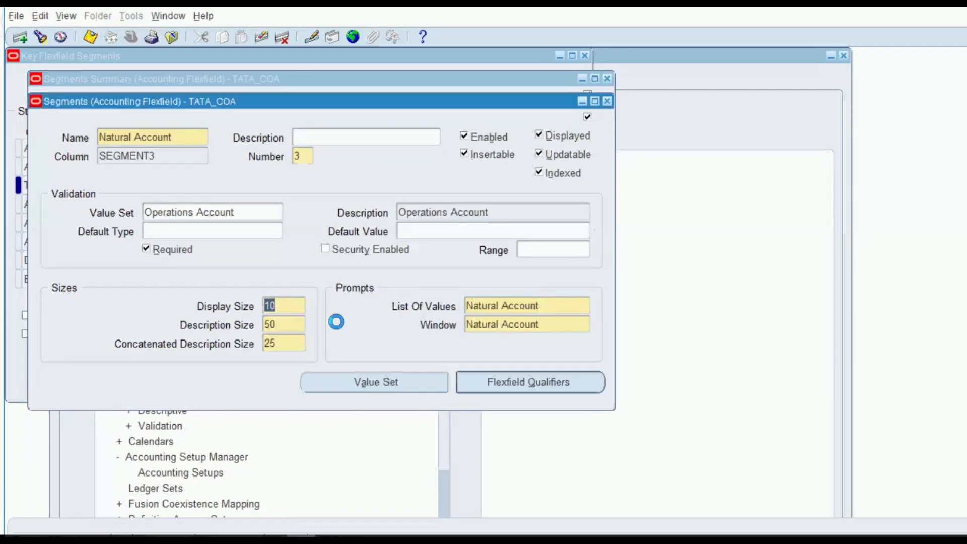
text(4)
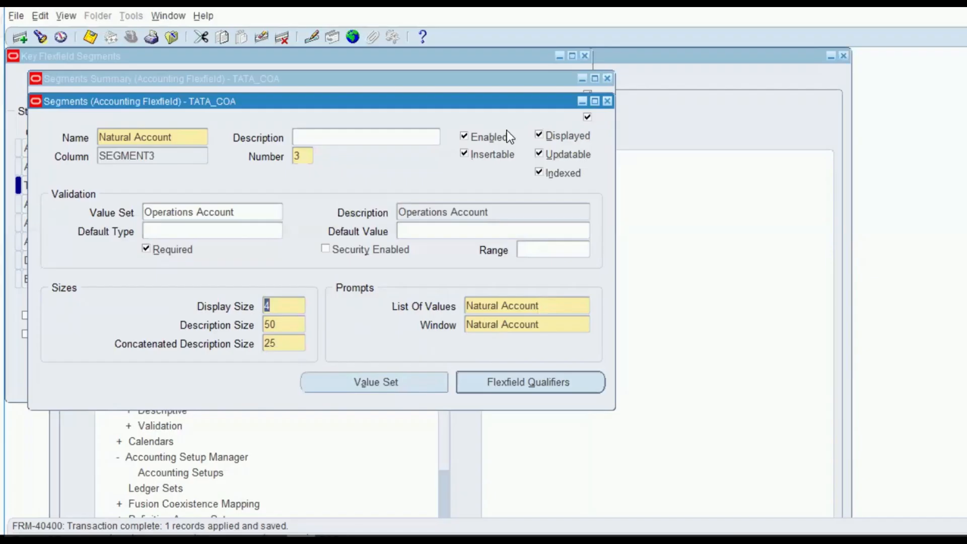
Enter Natural Account as the segment's description, save it, and return to the Key Flexfield Segments window.
click(184, 135)
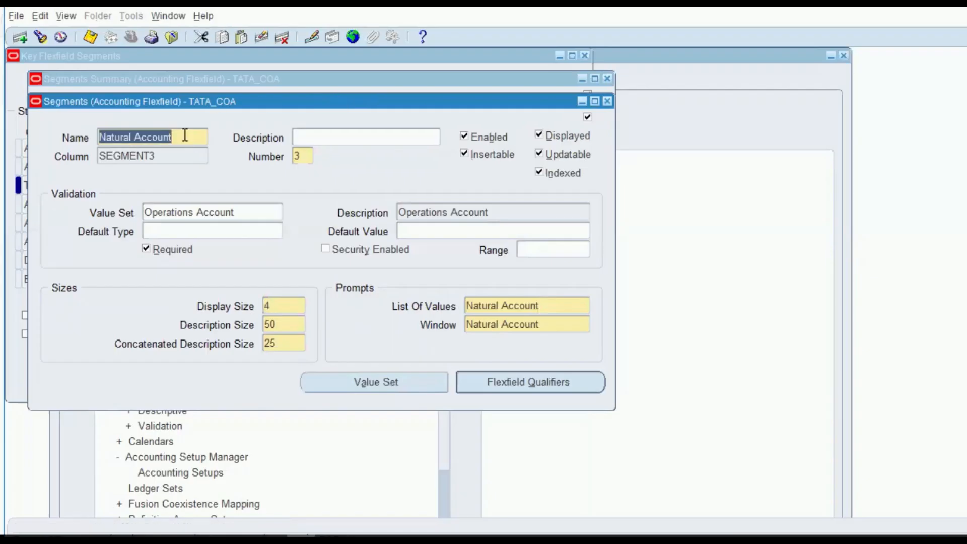
click(334, 137)
key(ctrl+v)
key(ctrl+s)
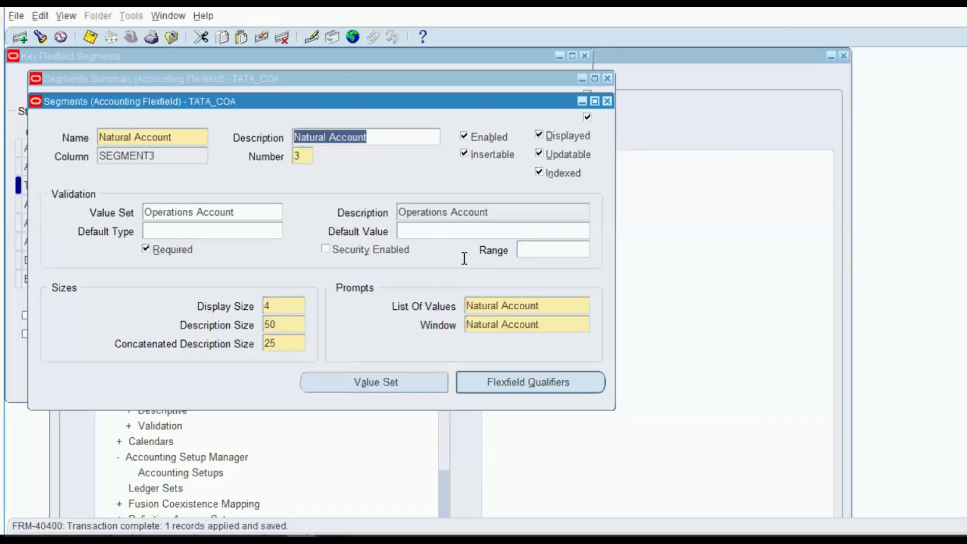
click(608, 101)
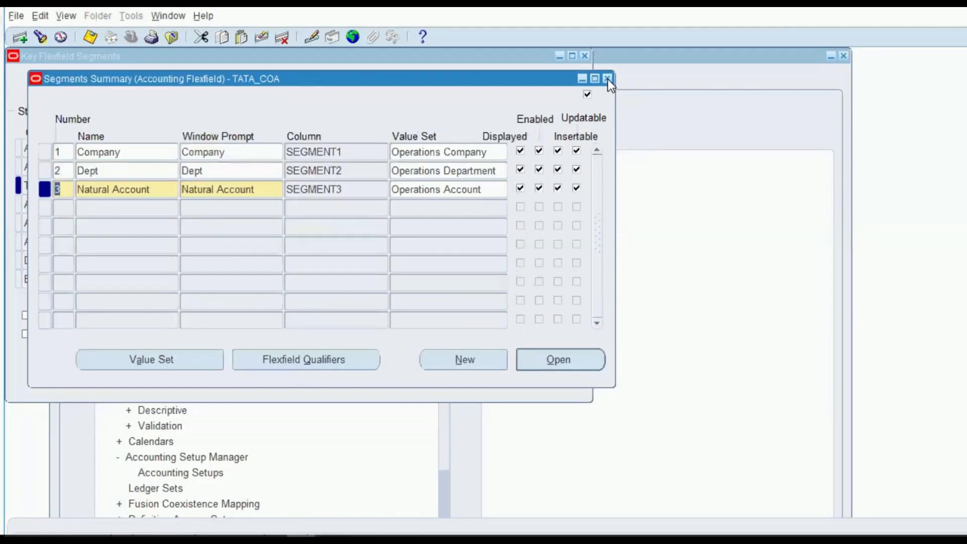
click(607, 79)
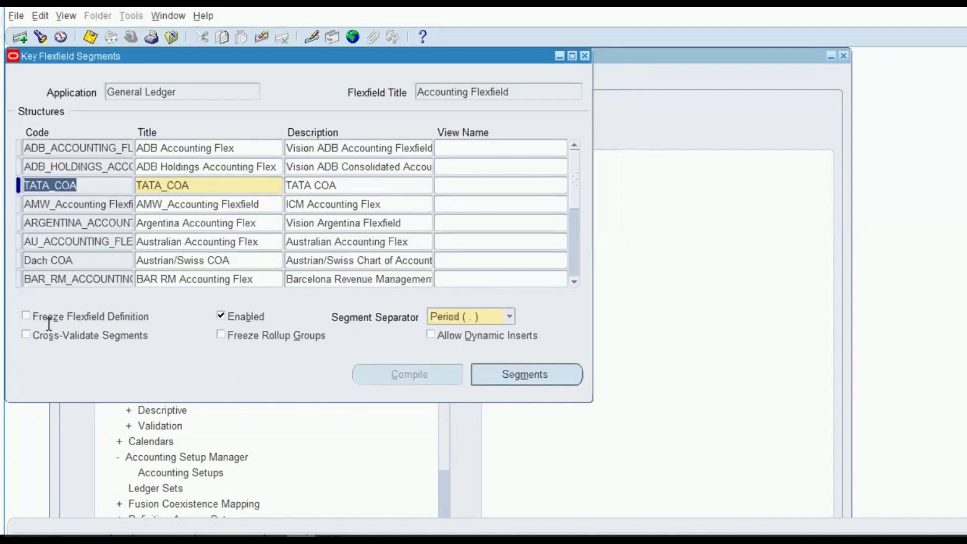
Allow dynamic inserts for the TATA_COA structure and freeze its flexfield definition, accepting the caution.
click(431, 336)
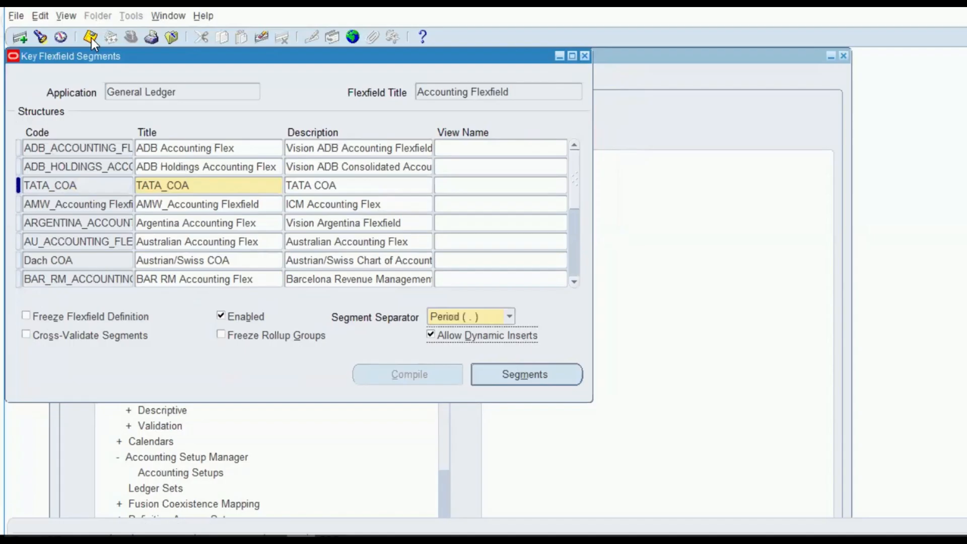
click(26, 316)
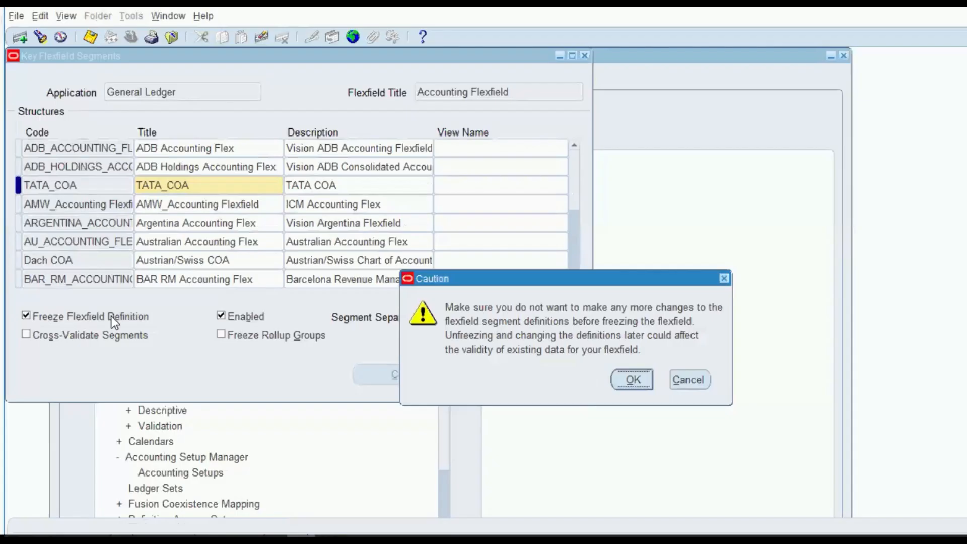
key(Return)
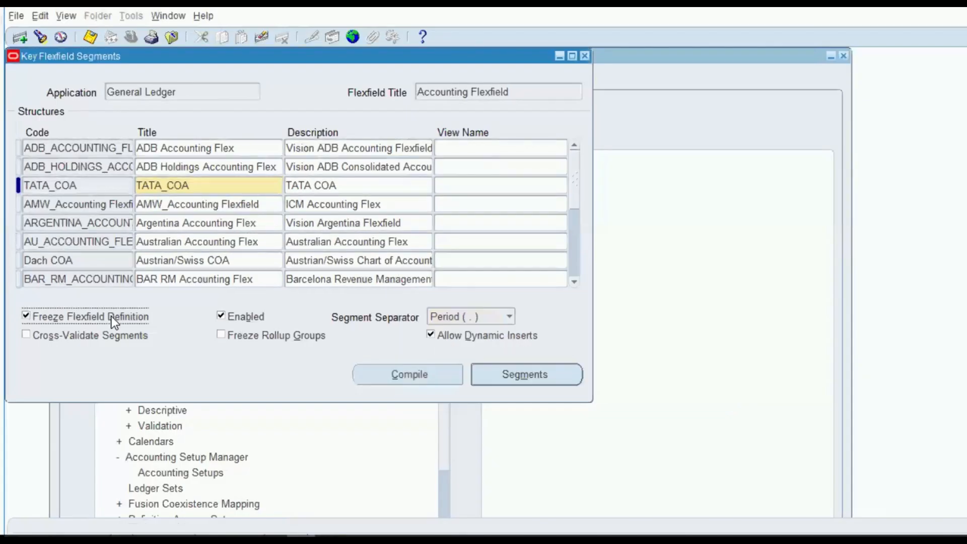
Try to compile the TATA_COA flexfield definition and dismiss the messages.
click(416, 379)
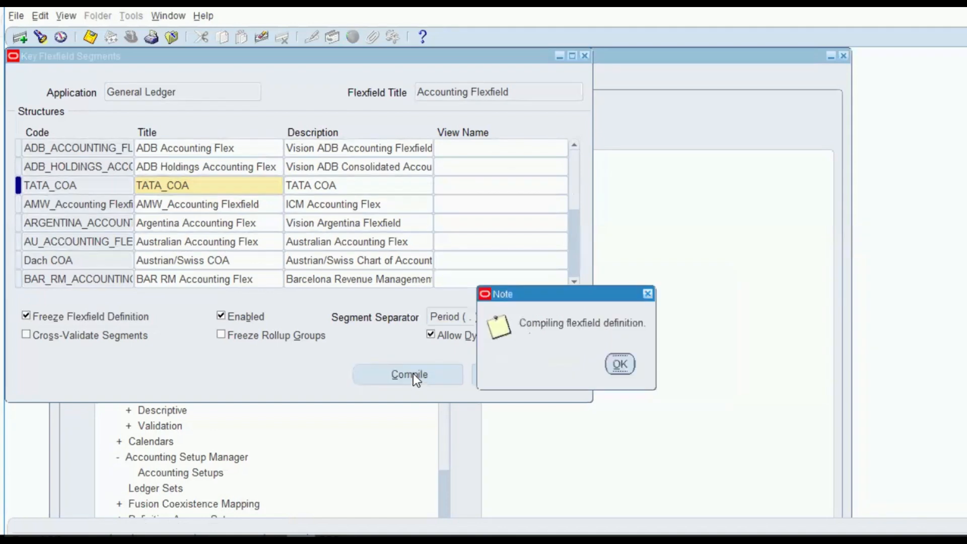
key(Return)
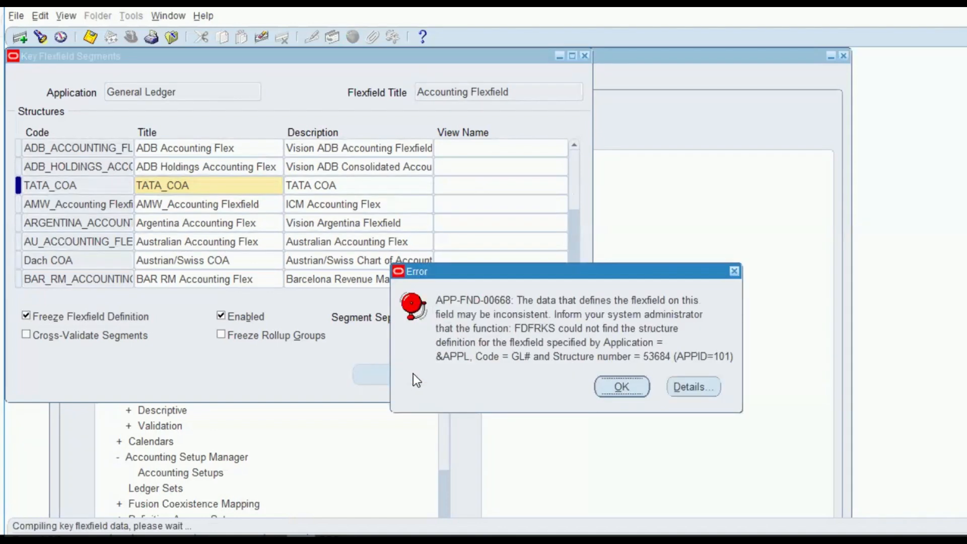
key(Return)
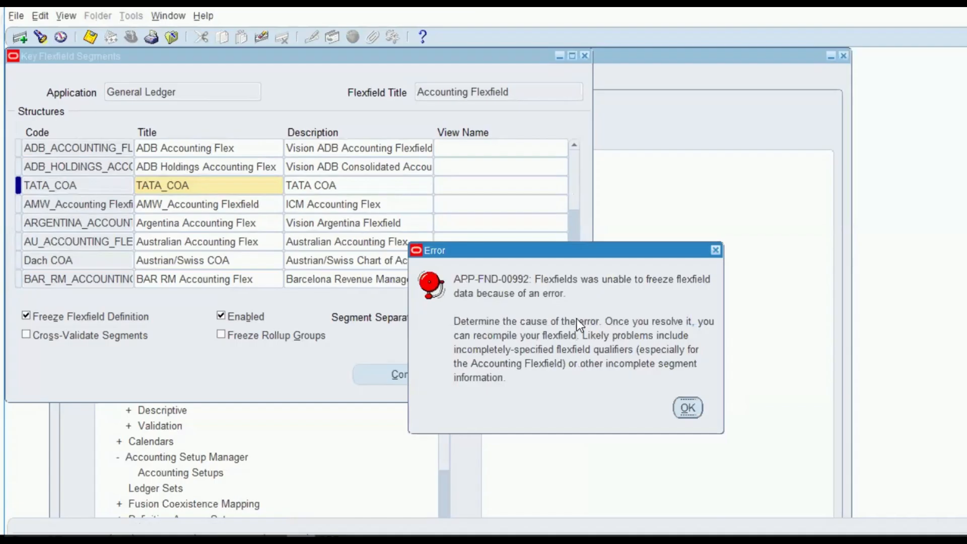
key(Return)
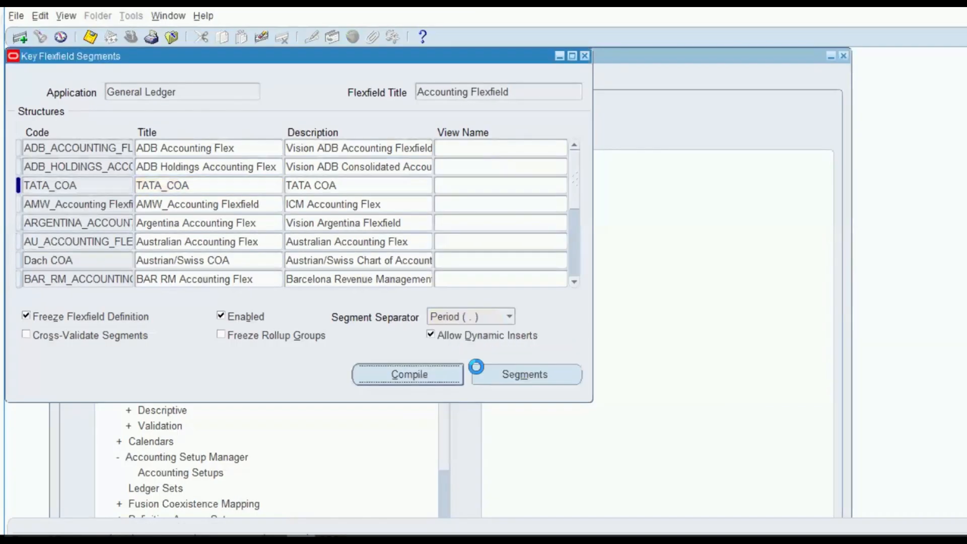
Check the details of the segments defined for TATA_COA, including Company and Natural Account, and return to the structure list.
click(90, 185)
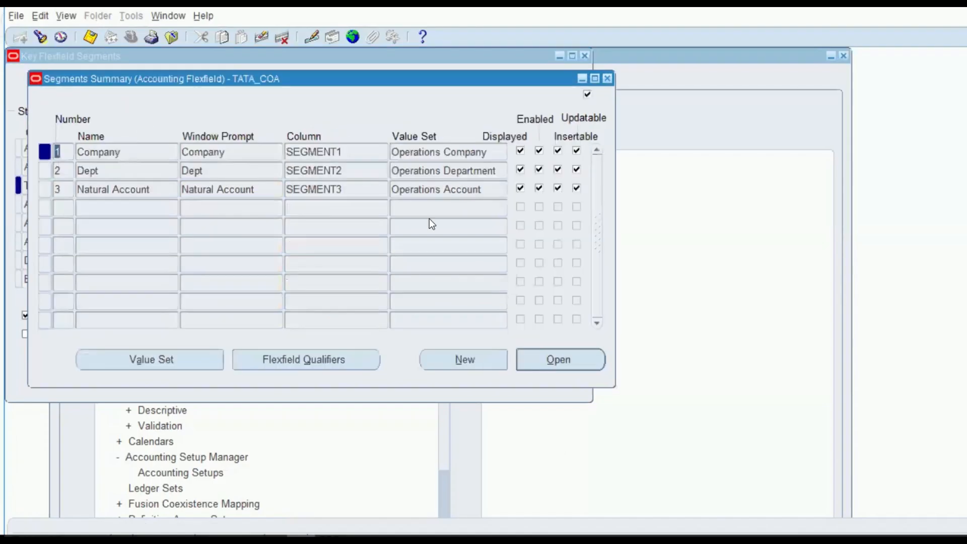
key(alt+o)
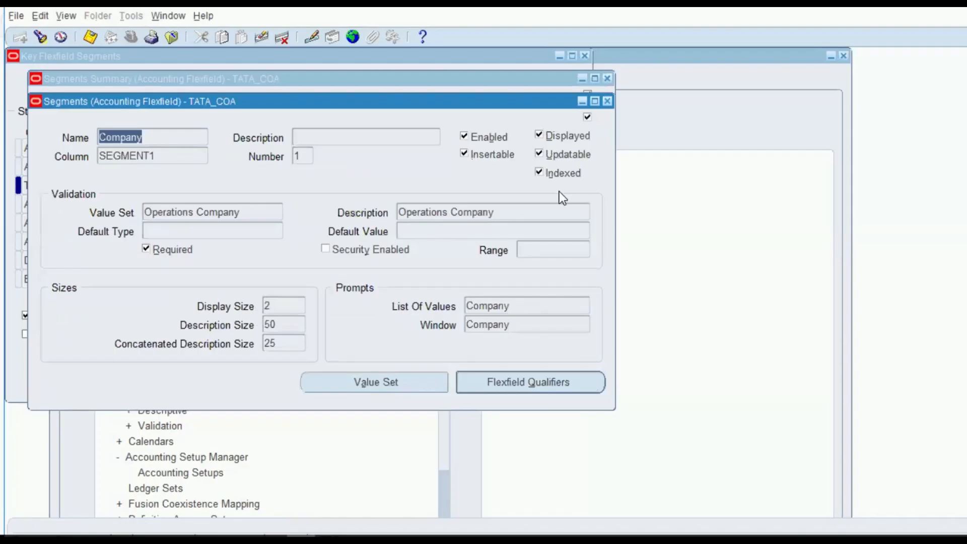
click(607, 102)
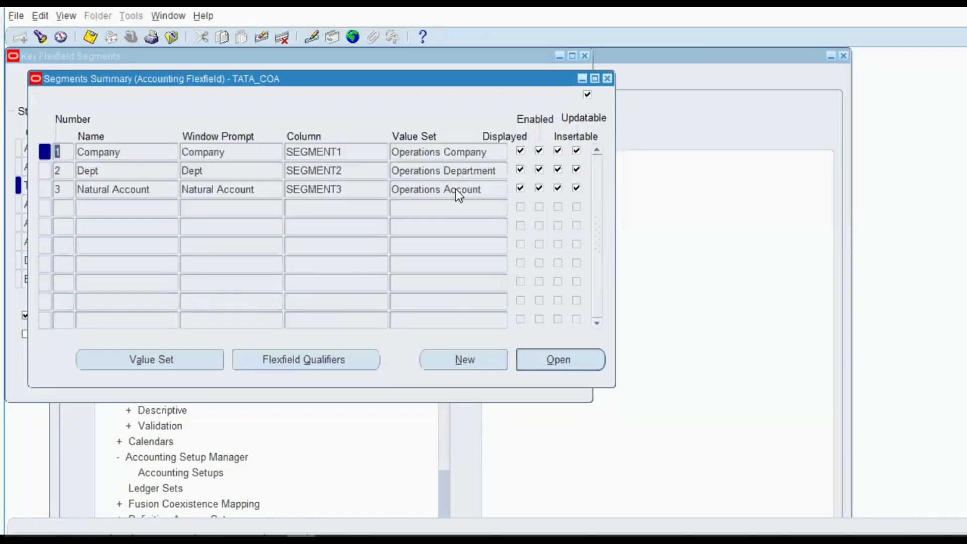
click(429, 170)
click(550, 359)
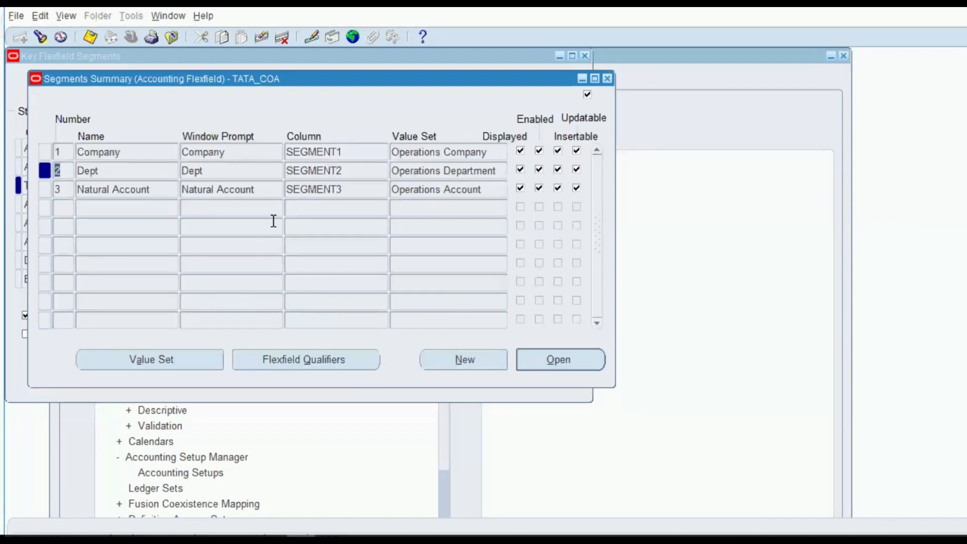
click(263, 190)
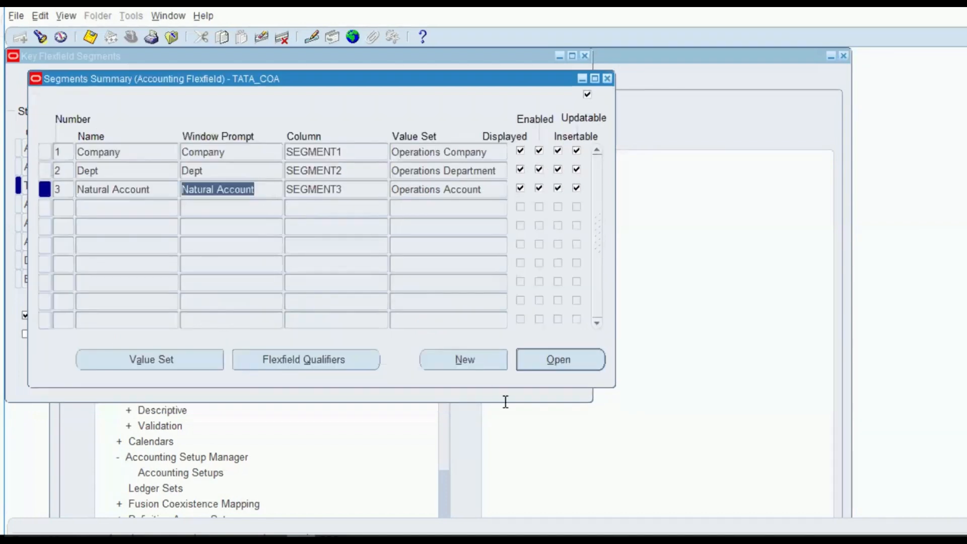
key(alt+o)
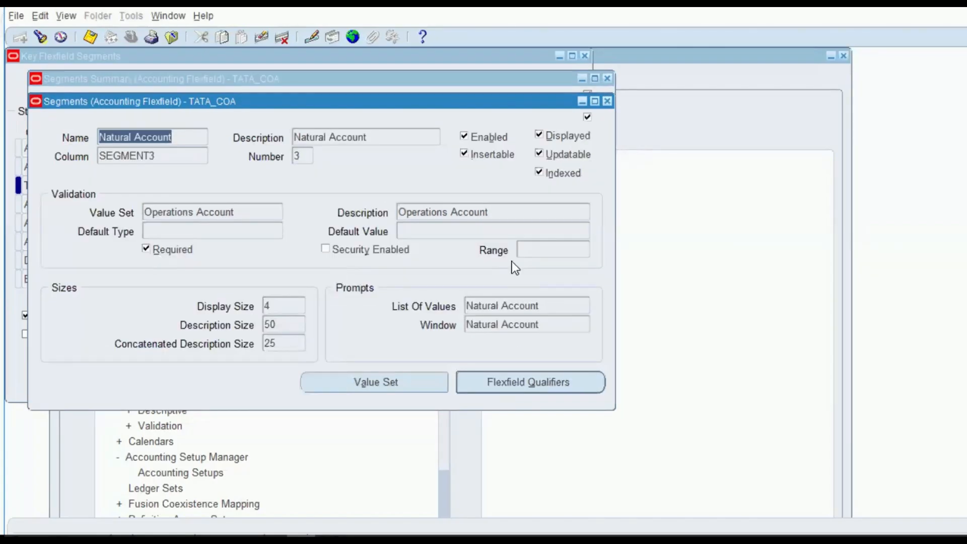
click(608, 101)
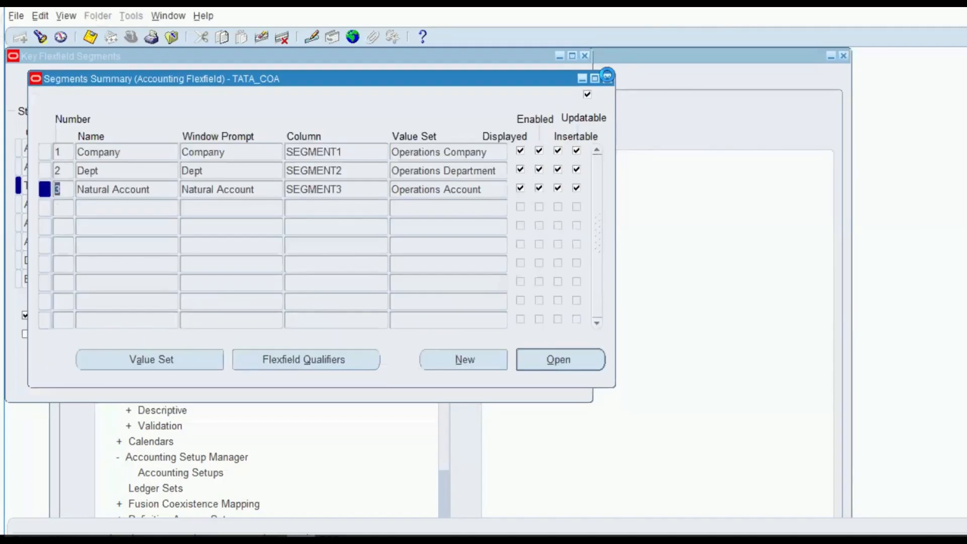
click(607, 79)
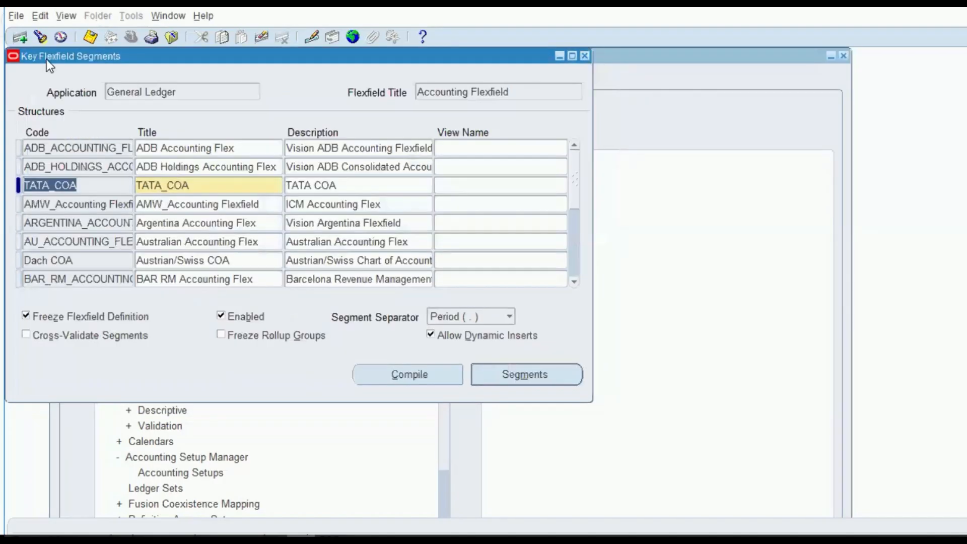
Look up all submitted concurrent requests from the last 7 days, and return to the Key Flexfield Segments window.
click(69, 15)
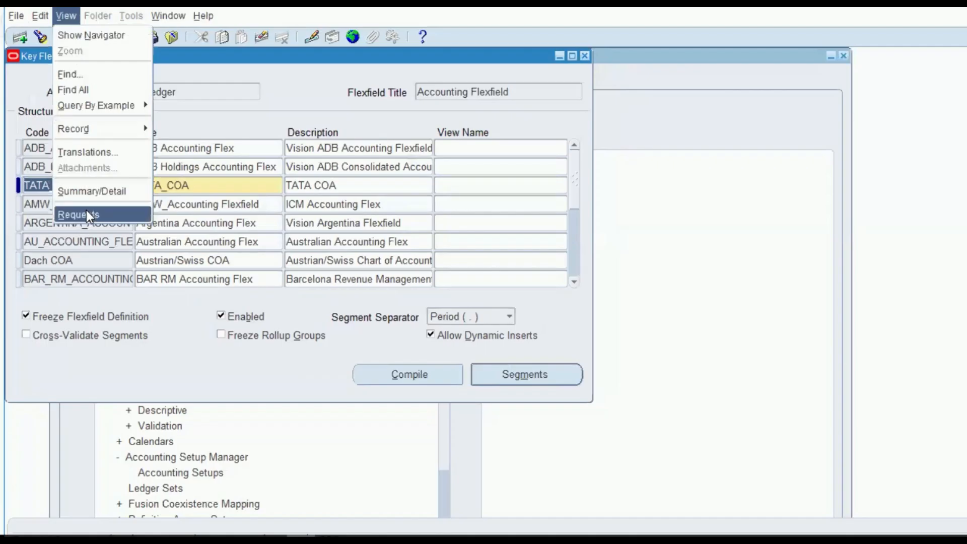
click(86, 214)
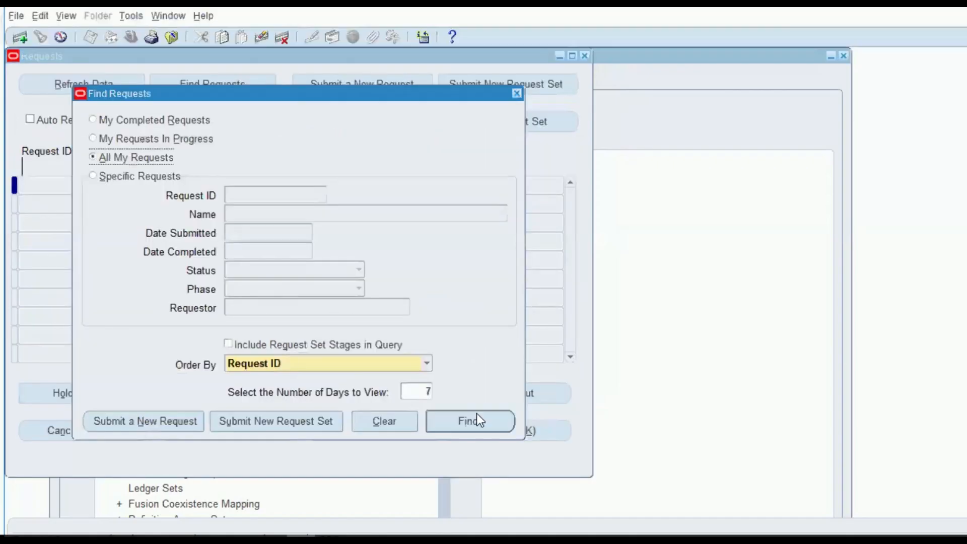
click(475, 425)
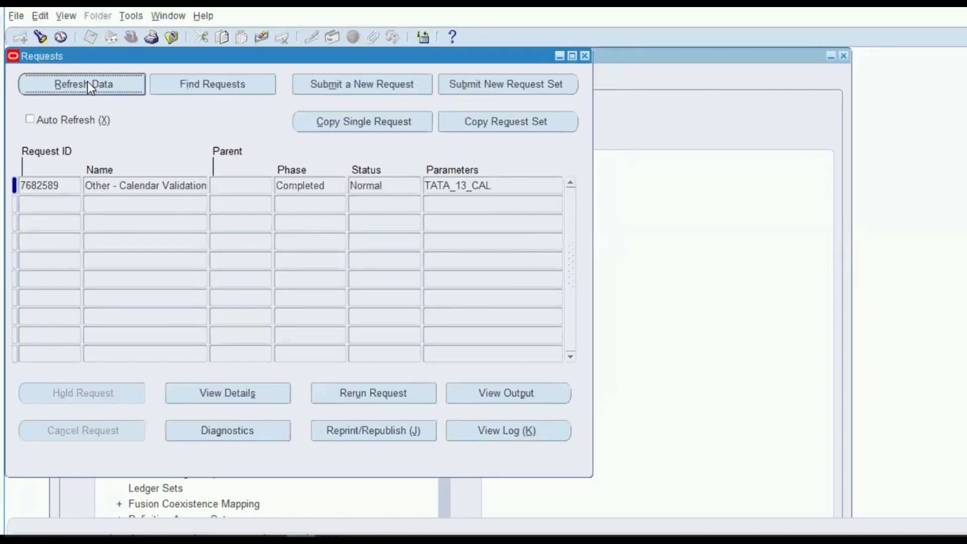
click(160, 17)
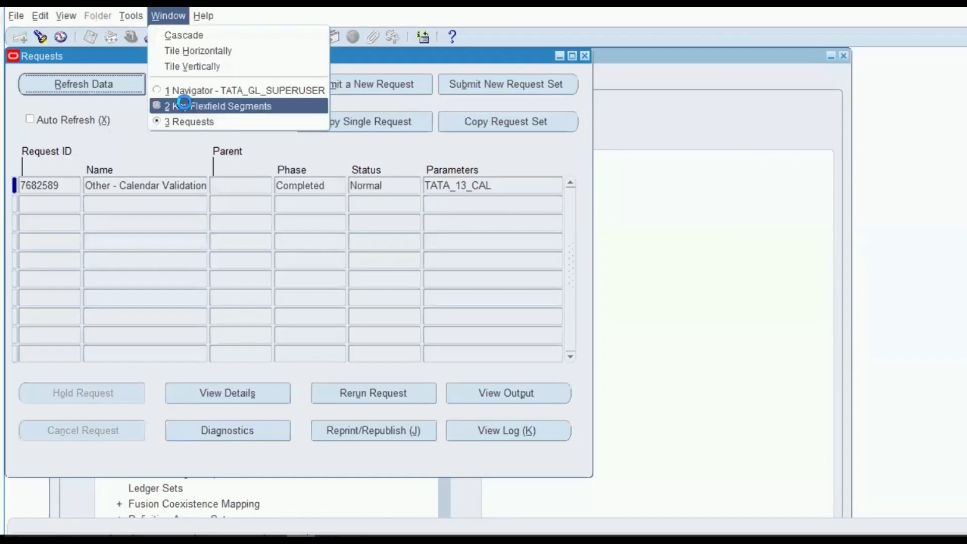
click(183, 104)
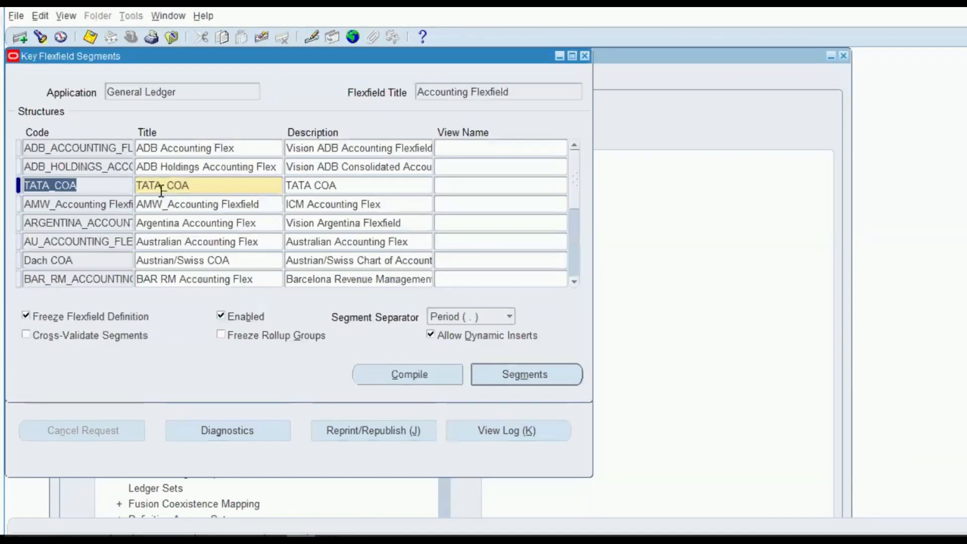
Unfreeze the flexfield definition of the TATA_COA structure and accept the caution.
click(206, 187)
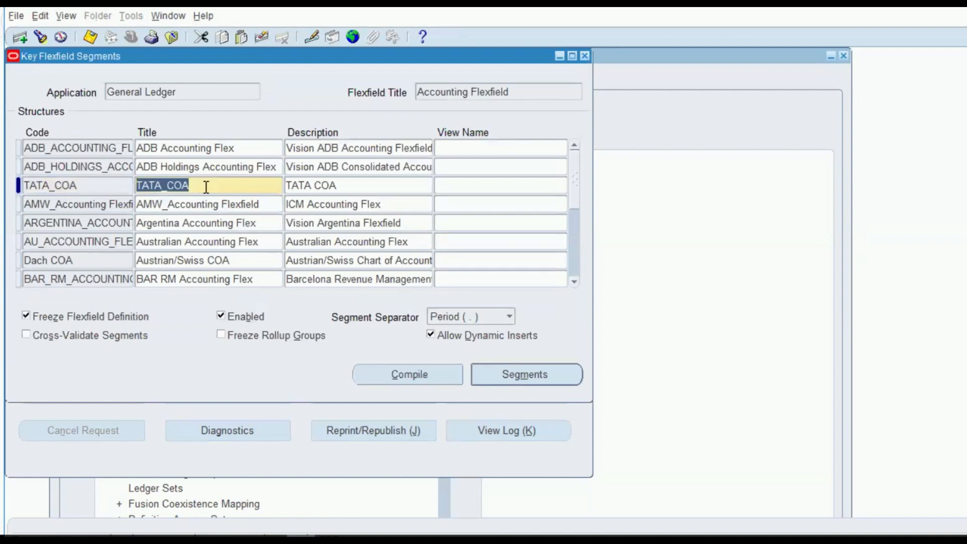
key(shift+Tab)
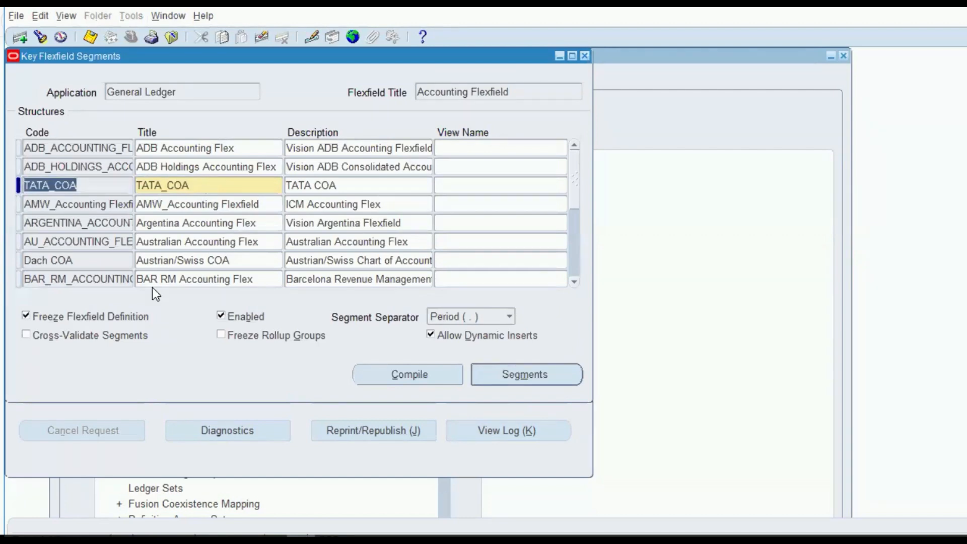
click(25, 315)
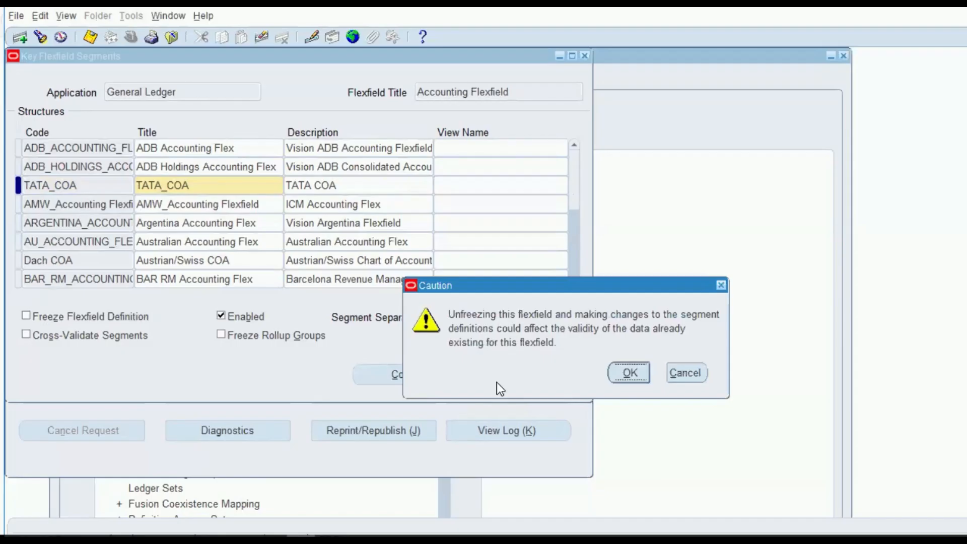
key(Return)
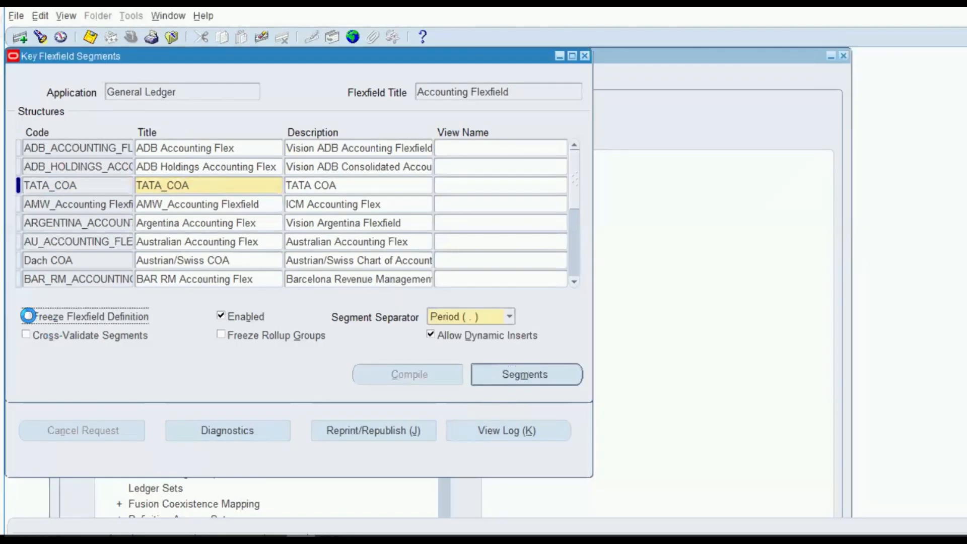
Freeze the flexfield definition of the TATA_COA structure, accept the caution, and compile it.
click(26, 316)
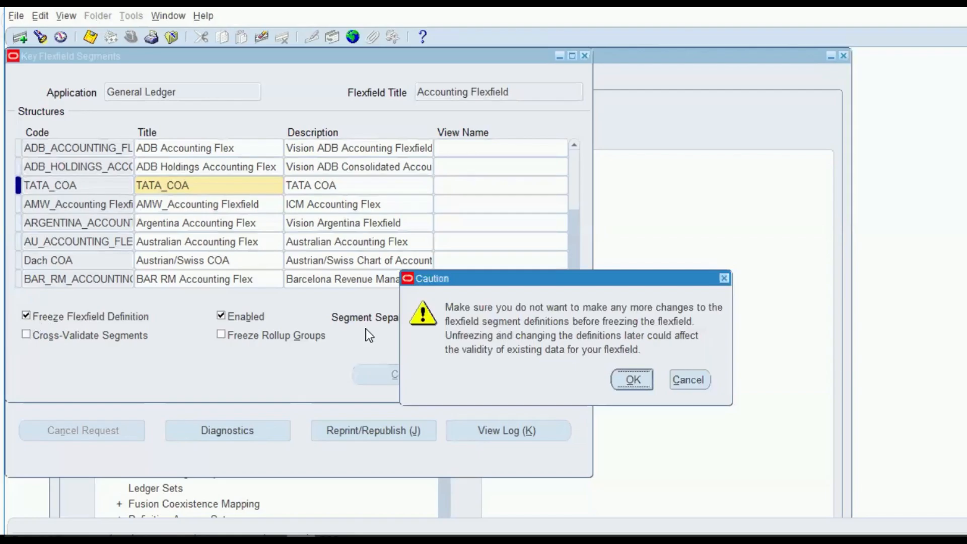
key(Return)
click(392, 376)
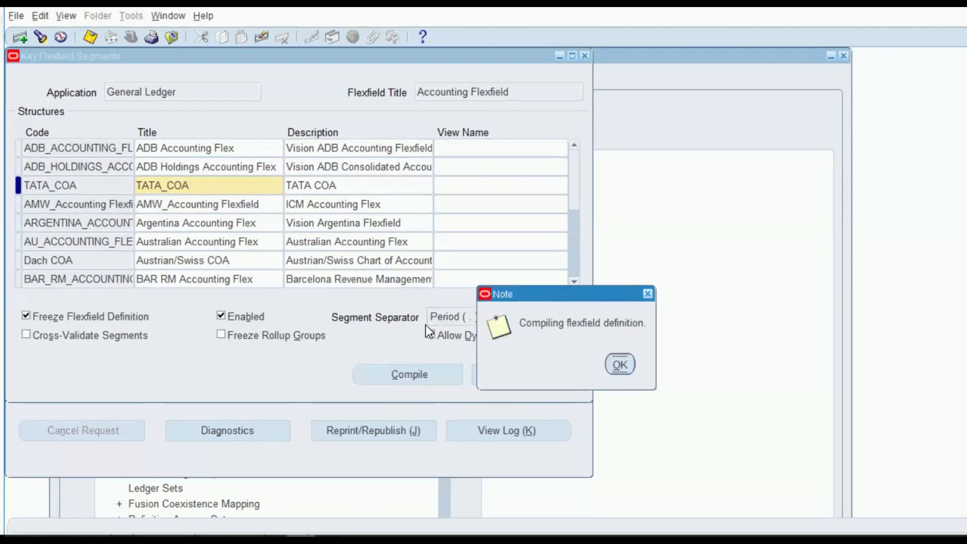
key(Return)
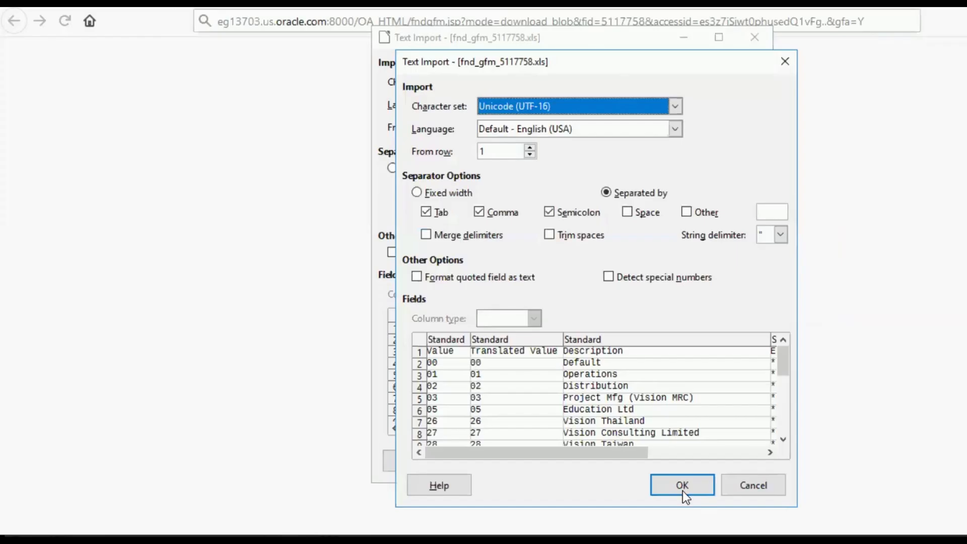
Import fnd_gfm_5117758.xls into the spreadsheet, select A2:A23 to count the company values, and return to Oracle to close the Segment Values window.
click(681, 487)
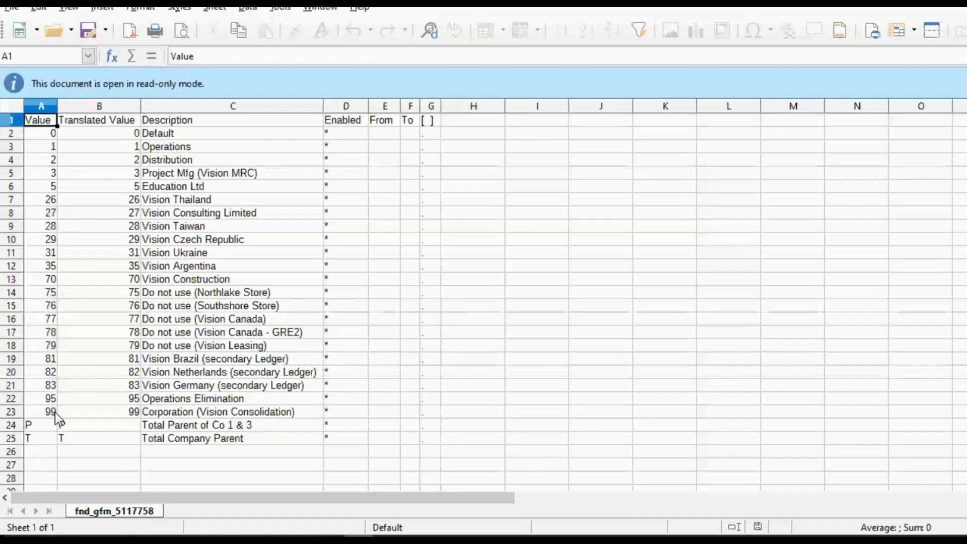
click(52, 413)
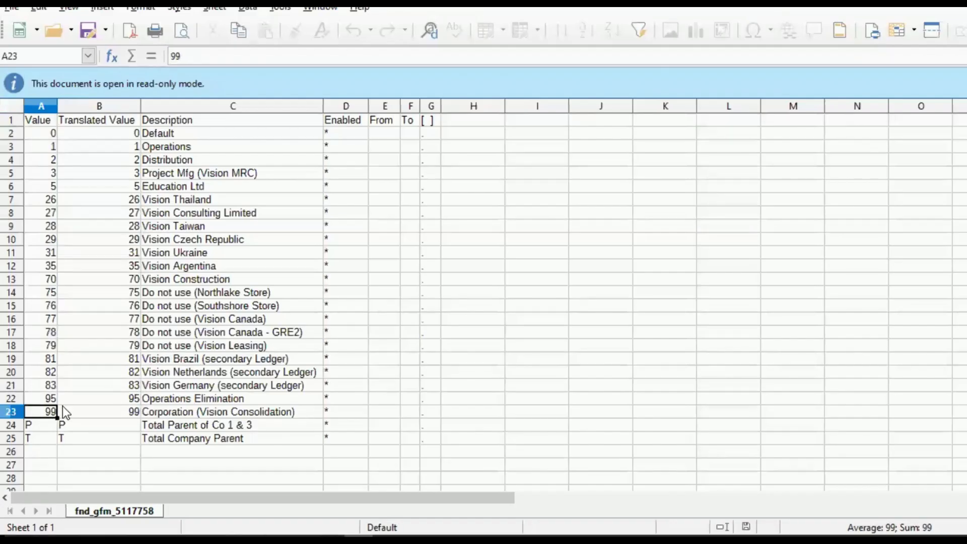
click(49, 131)
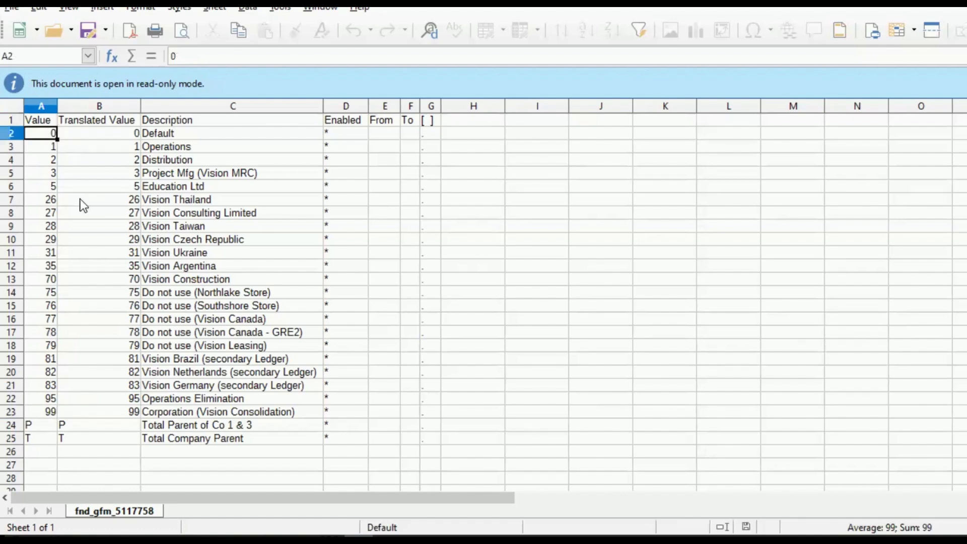
shift+click(47, 414)
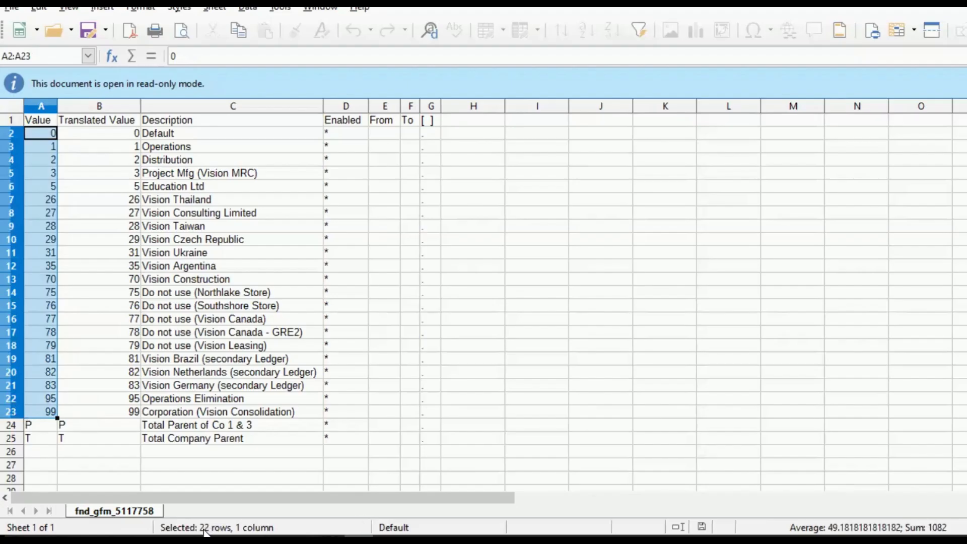
click(98, 147)
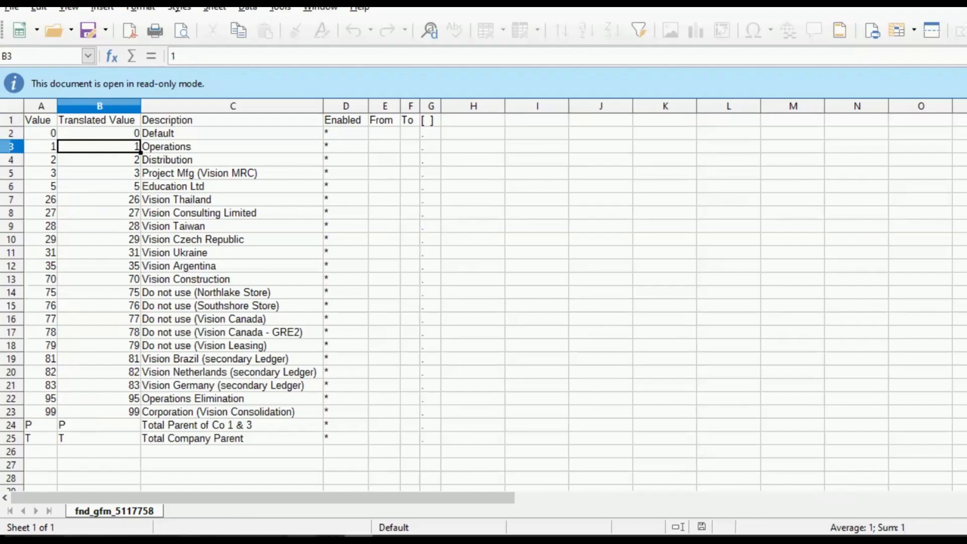
click(302, 538)
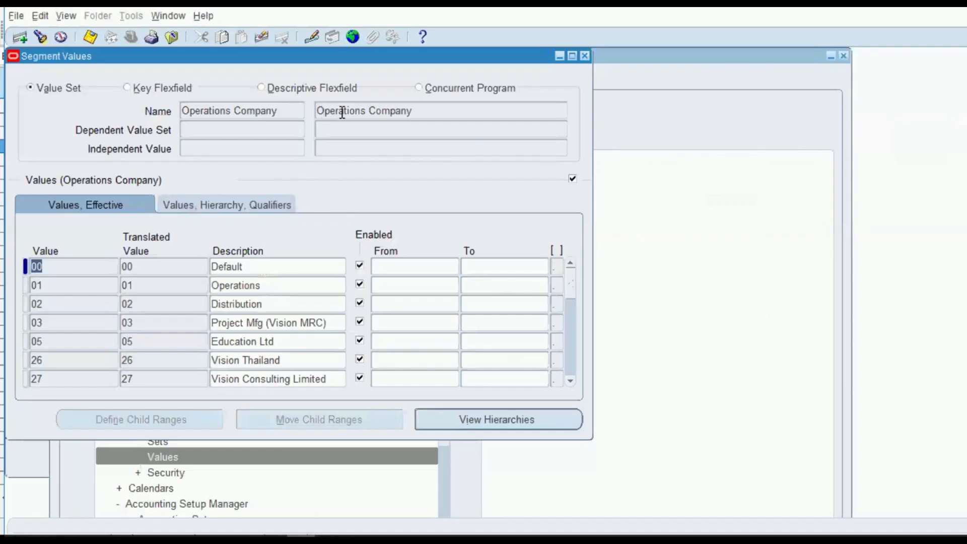
click(585, 56)
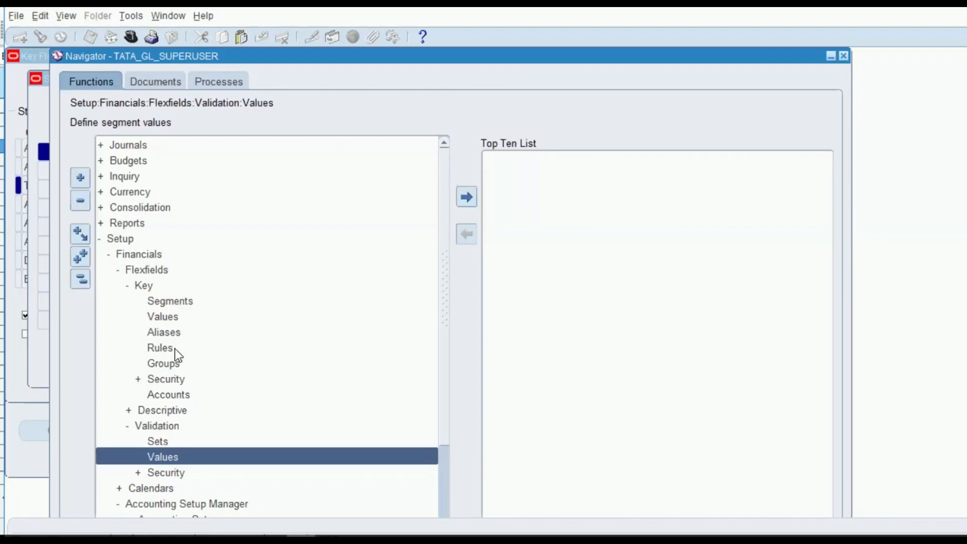
Open Key Flexfield Segments and query the structures with application Gen%Le% and flexfield title Ac%.
double_click(170, 300)
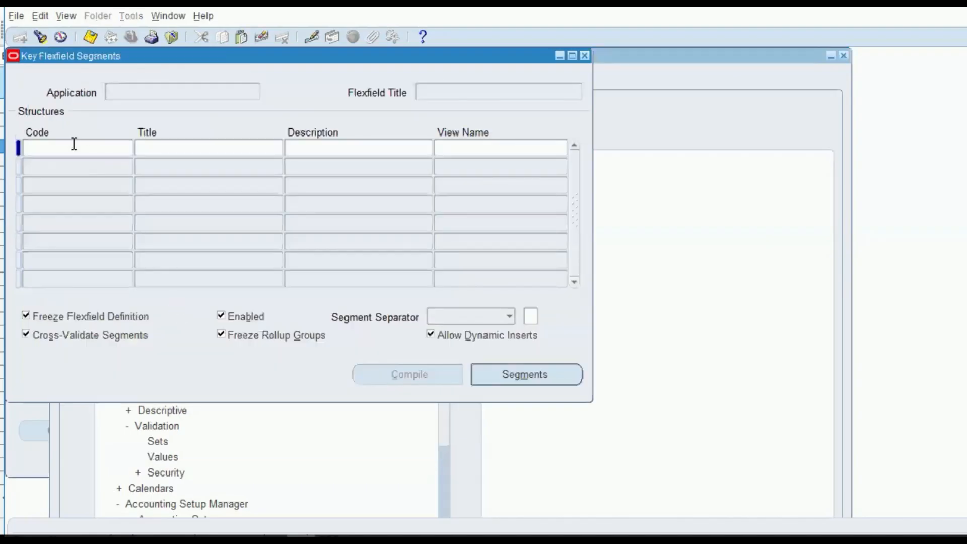
click(71, 18)
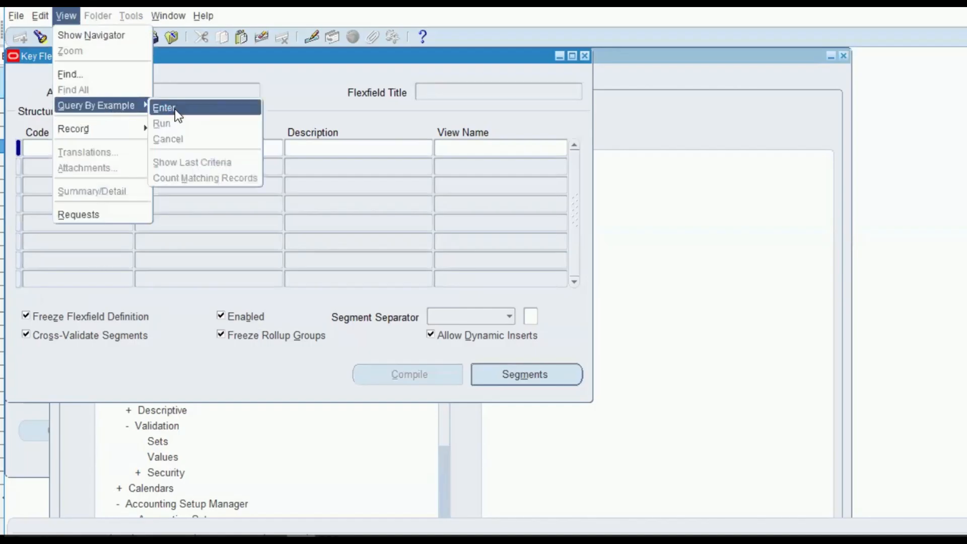
click(175, 108)
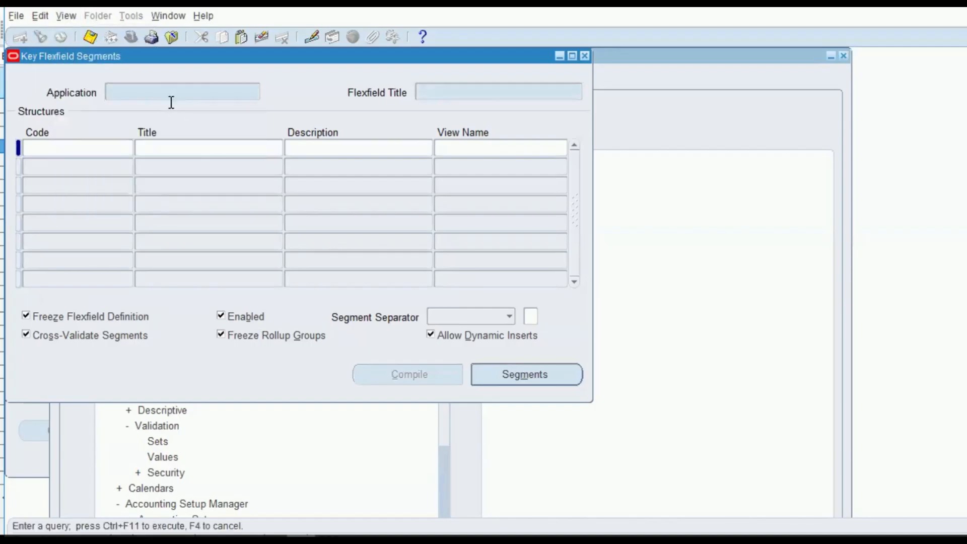
text(A)
key(BackSpace)
text(Gen%Le%)
key(Tab)
text(Ac%)
click(67, 17)
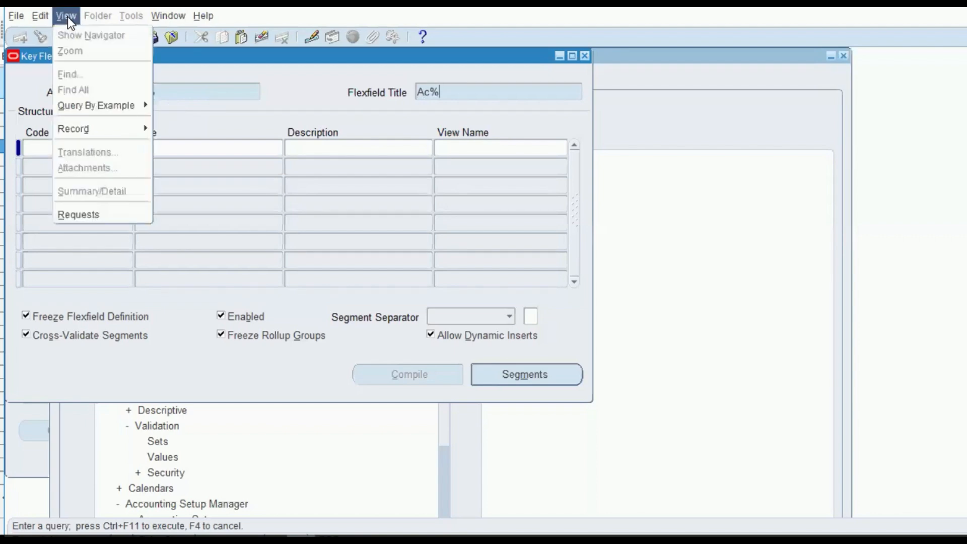
mouse_move(102, 107)
click(166, 123)
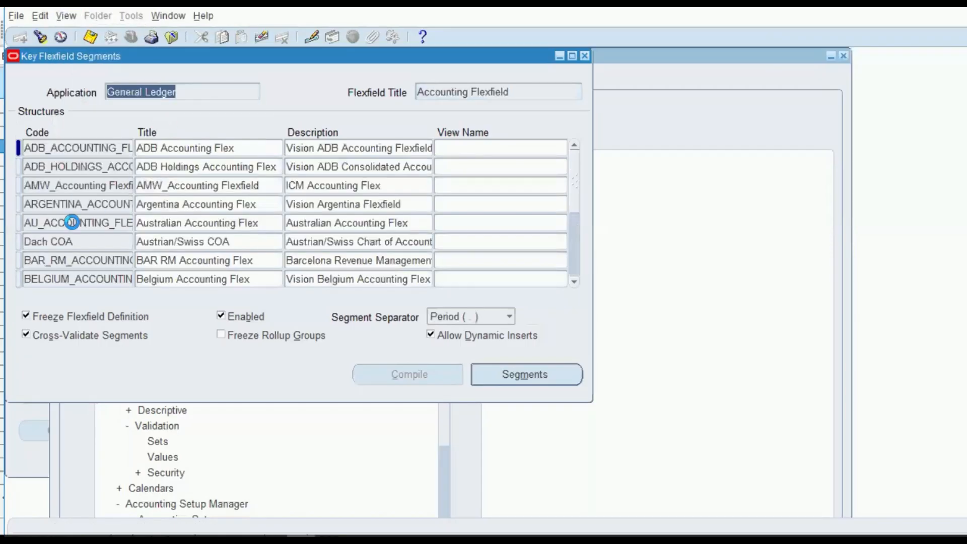
Add a new accounting flexfield structure with code and title TATA_COA_2 and description Tata COA 2.
click(68, 245)
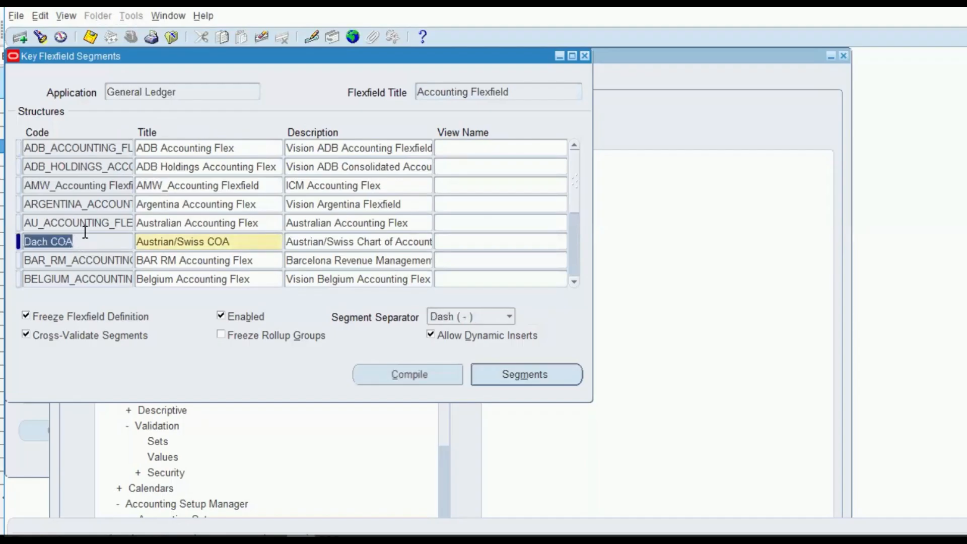
click(20, 40)
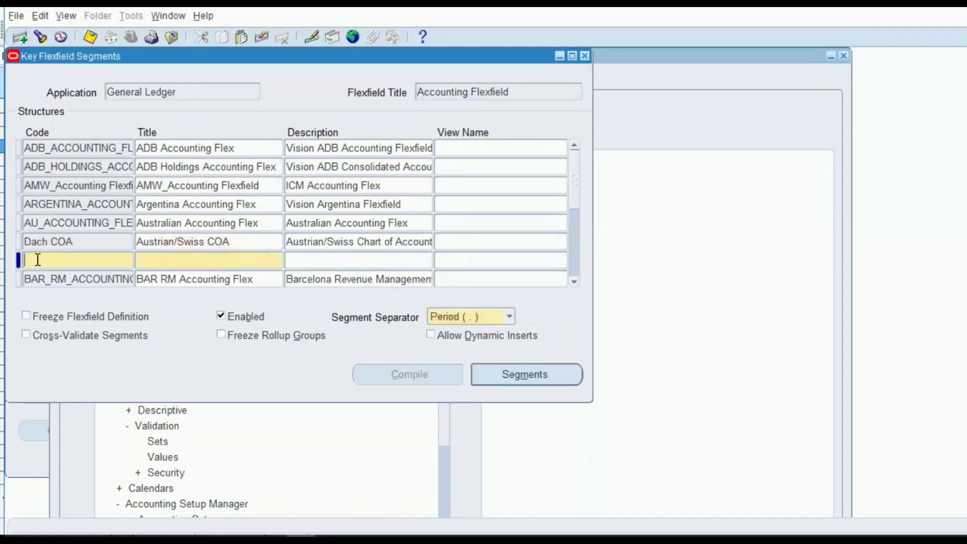
text(TATA_COA_2)
key(Tab)
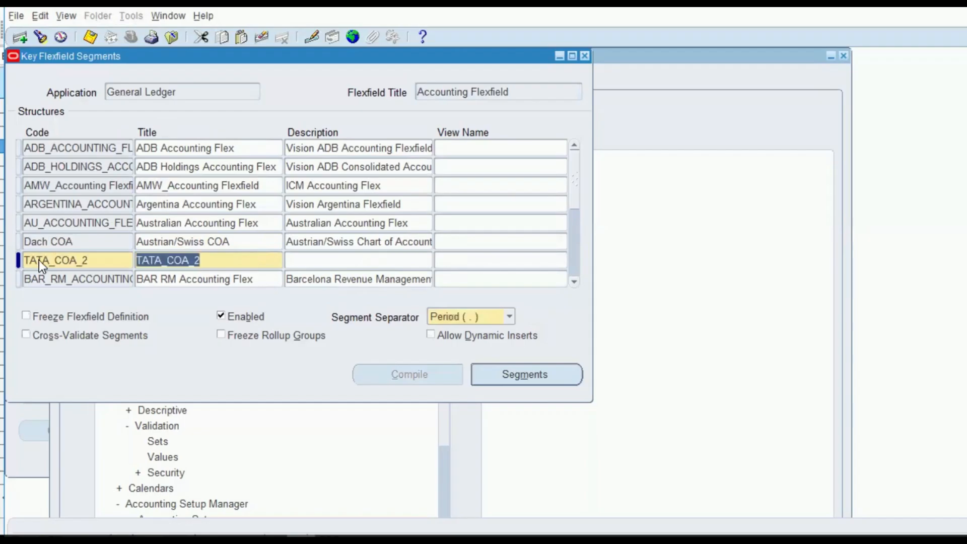
key(Tab)
text(Tata)
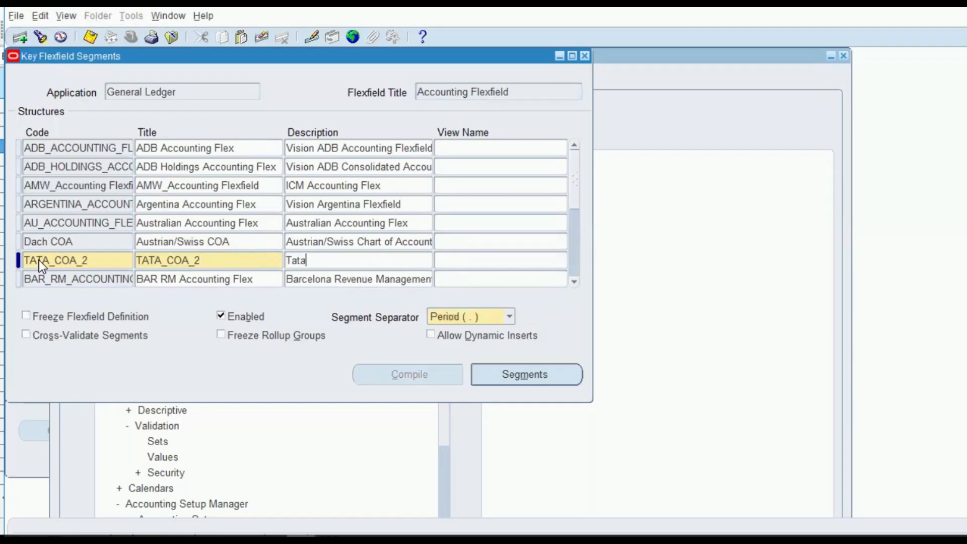
text( COA 2)
key(Tab)
Define the Company segment of TATA_COA_2 as number 10, mapped to column SEGMENT1.
click(506, 374)
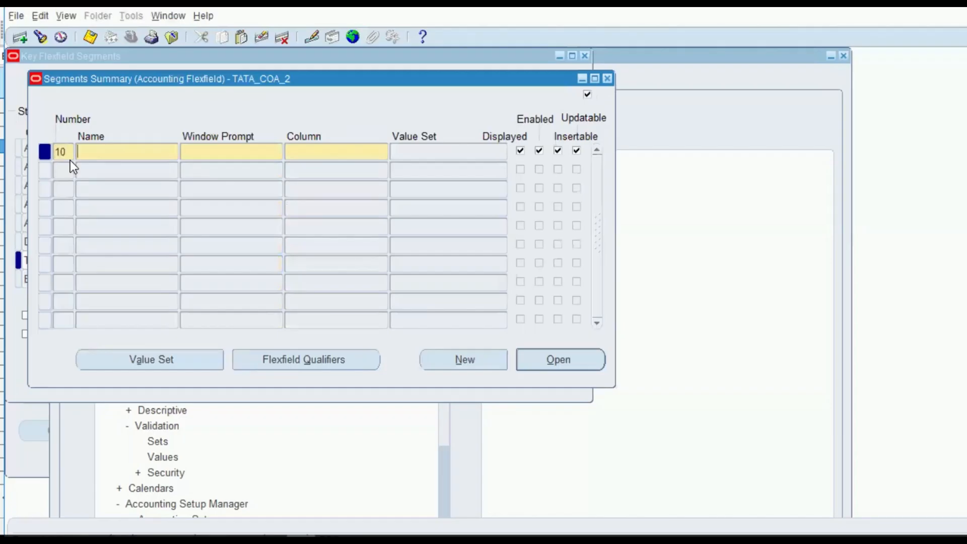
text(Company)
key(Tab)
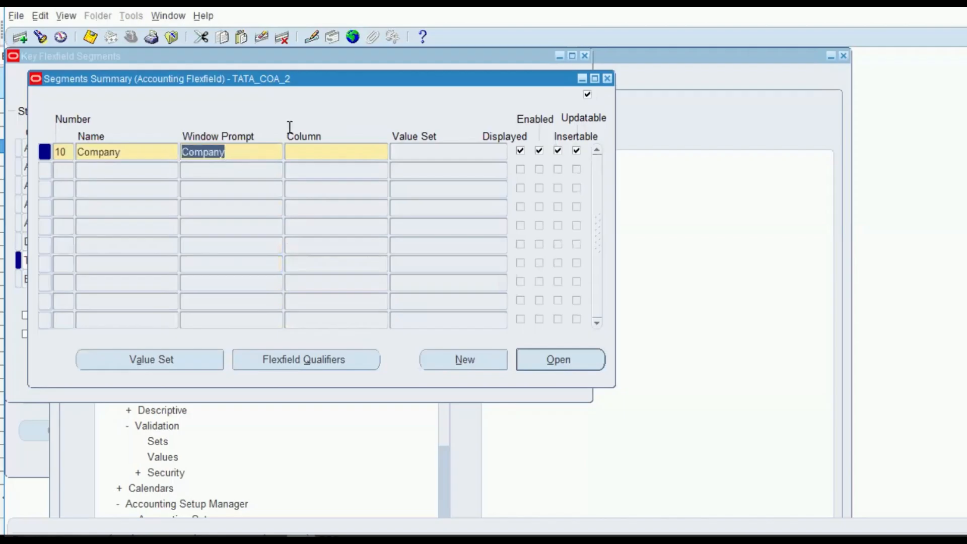
click(327, 151)
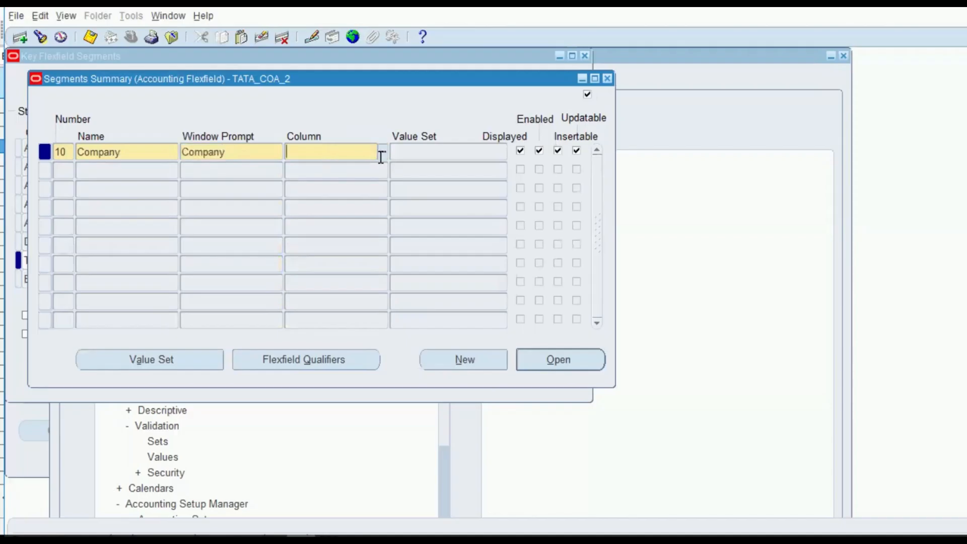
click(384, 151)
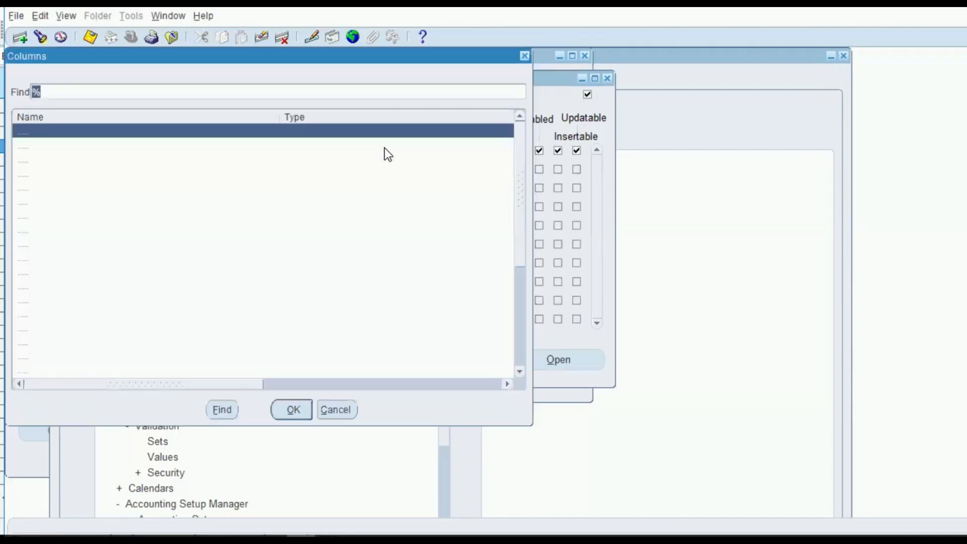
click(75, 149)
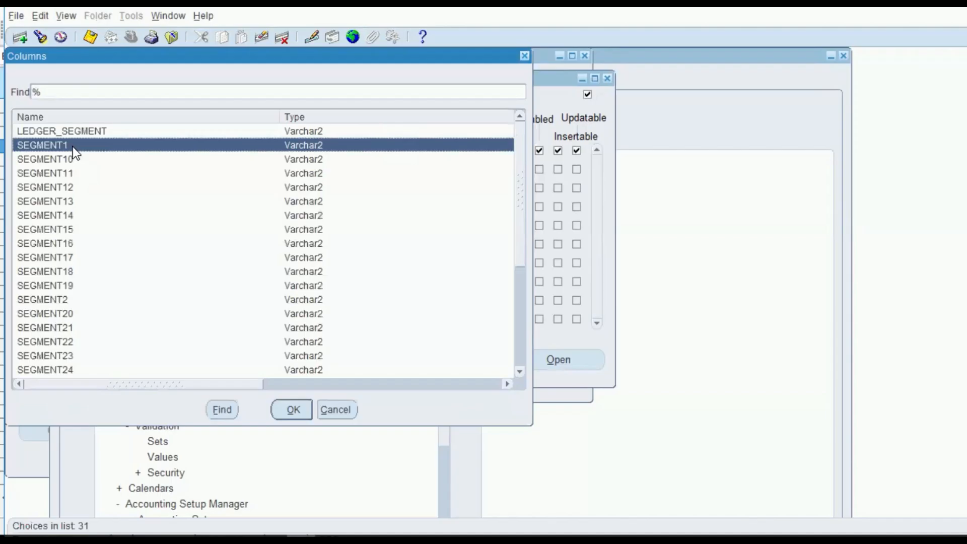
click(290, 408)
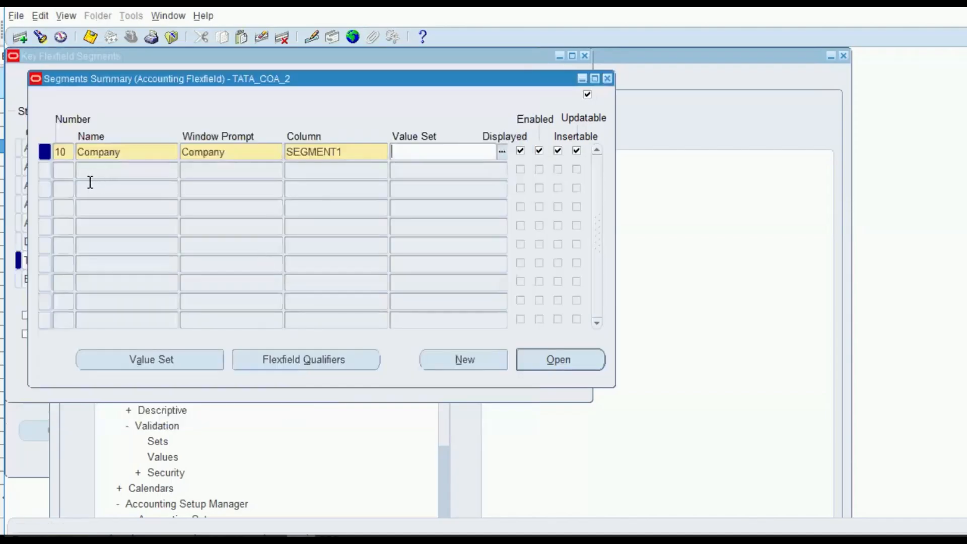
key(alt+o)
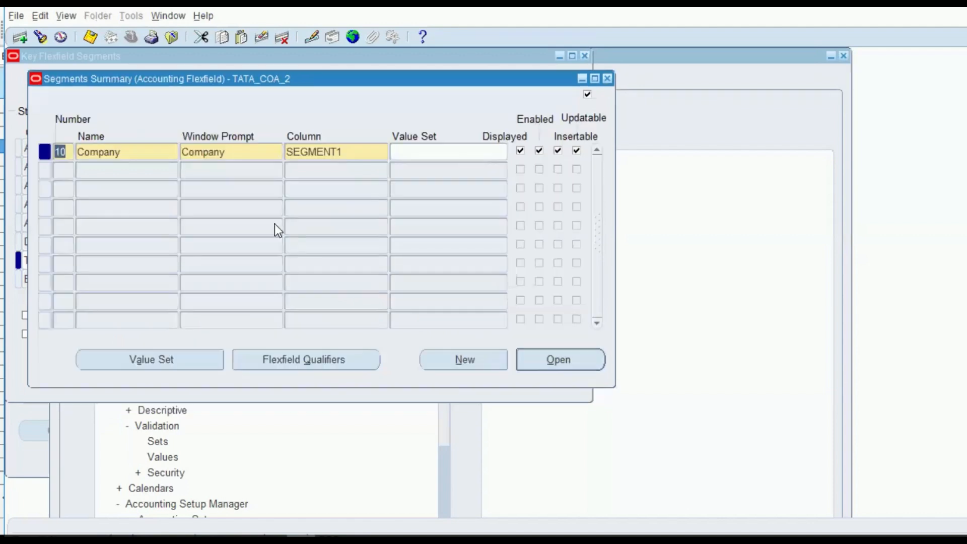
Define the Dept segment of TATA_COA_2 as number 20, mapped to column SEGMENT2.
click(88, 170)
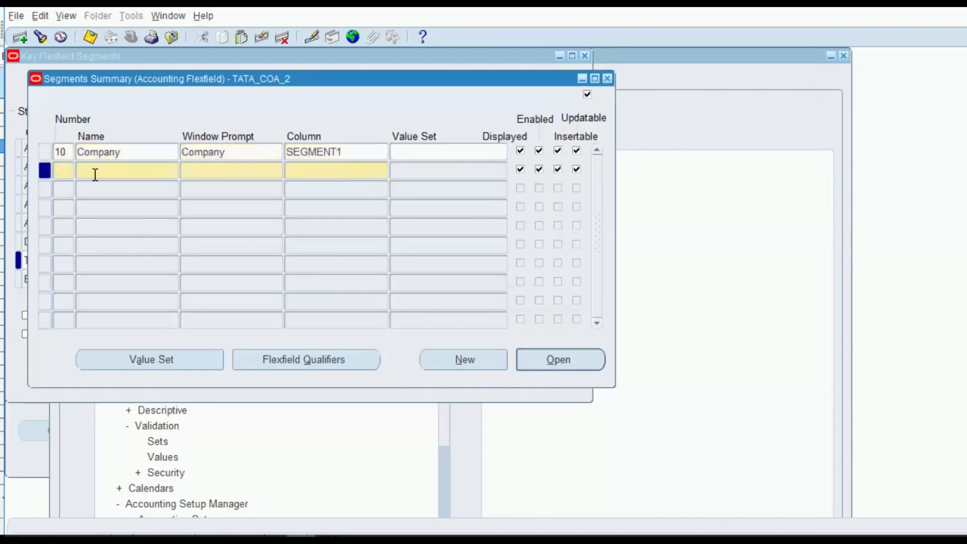
text(20)
key(Tab)
key(Tab)
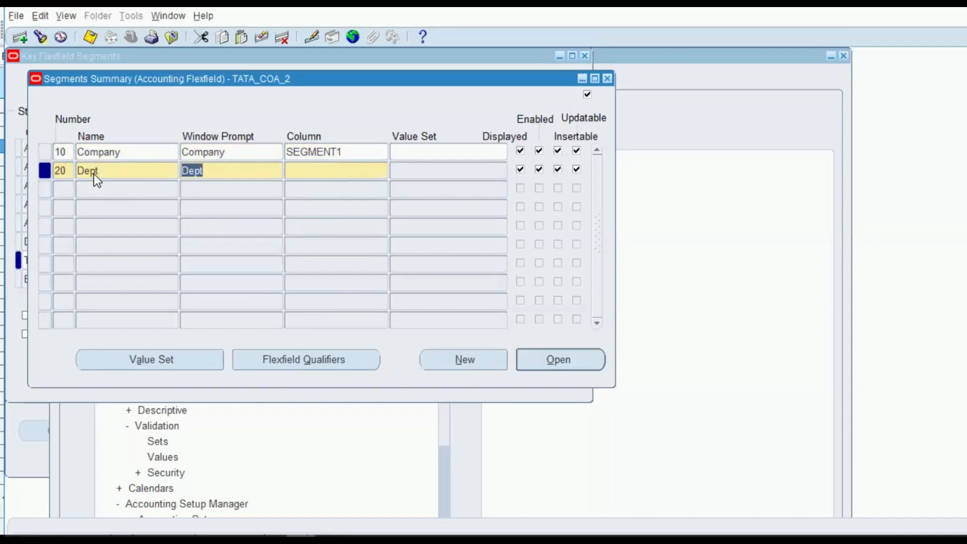
key(Tab)
text(Se)
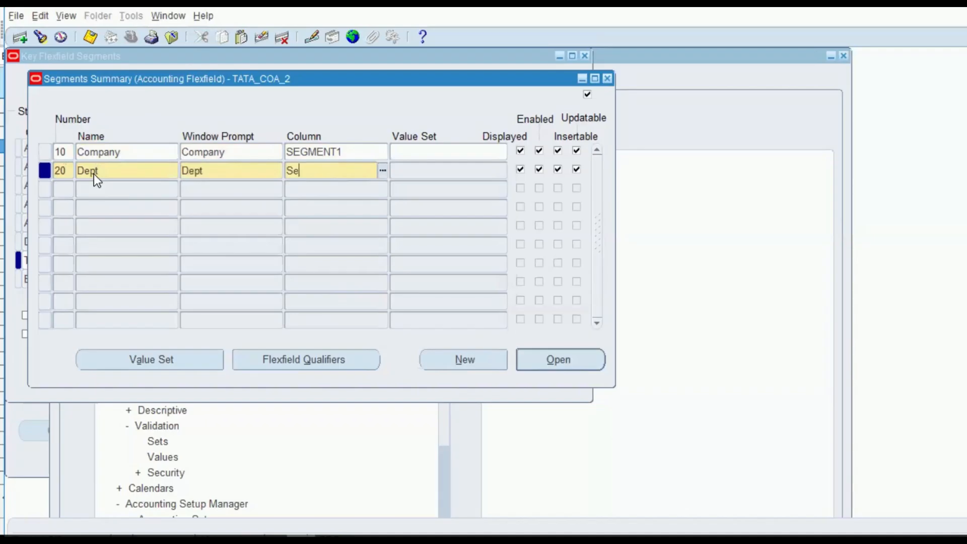
text(gment2)
key(Tab)
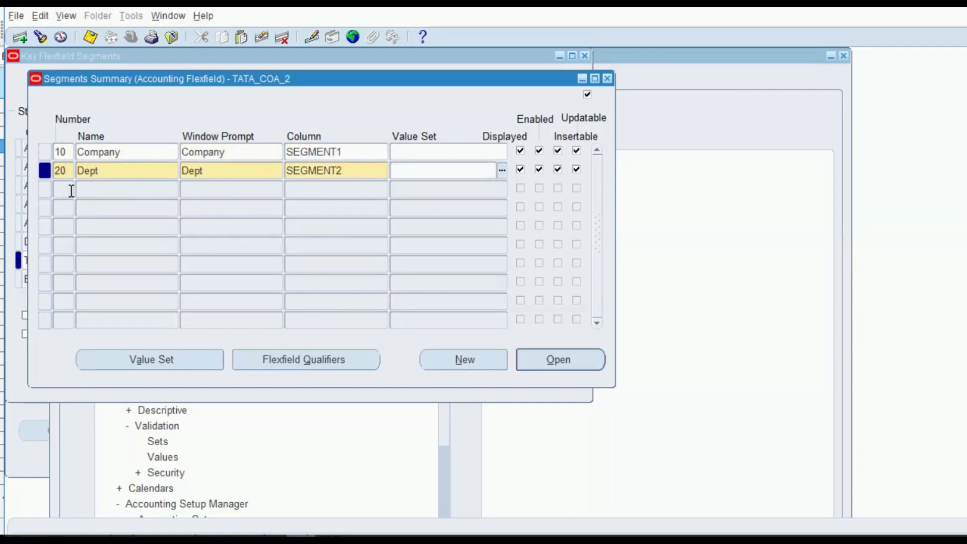
Define the Account segment of TATA_COA_2 as number 30, mapped to column SEGMENT3, and save the structure's segments.
click(65, 189)
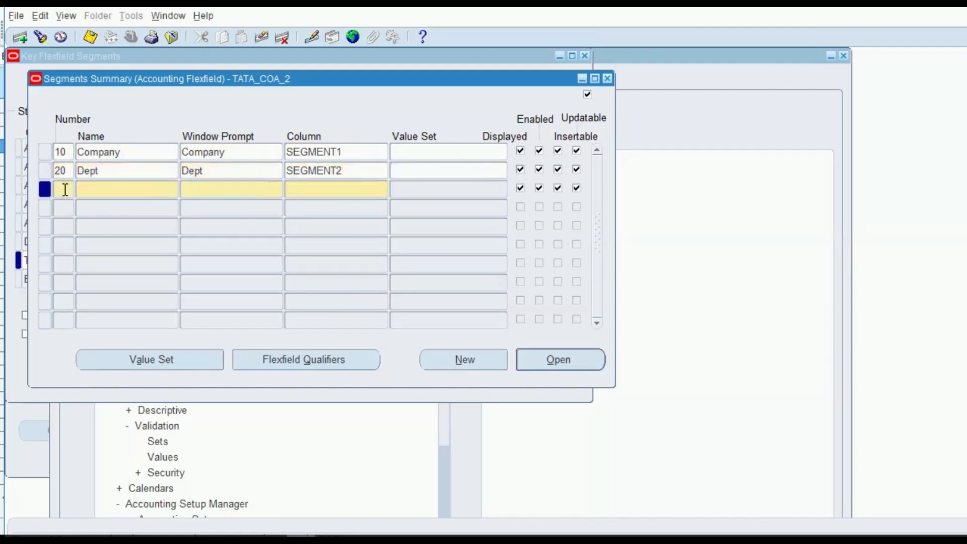
key(Tab)
text(Account)
key(Tab)
key(Tab)
text(Segment3)
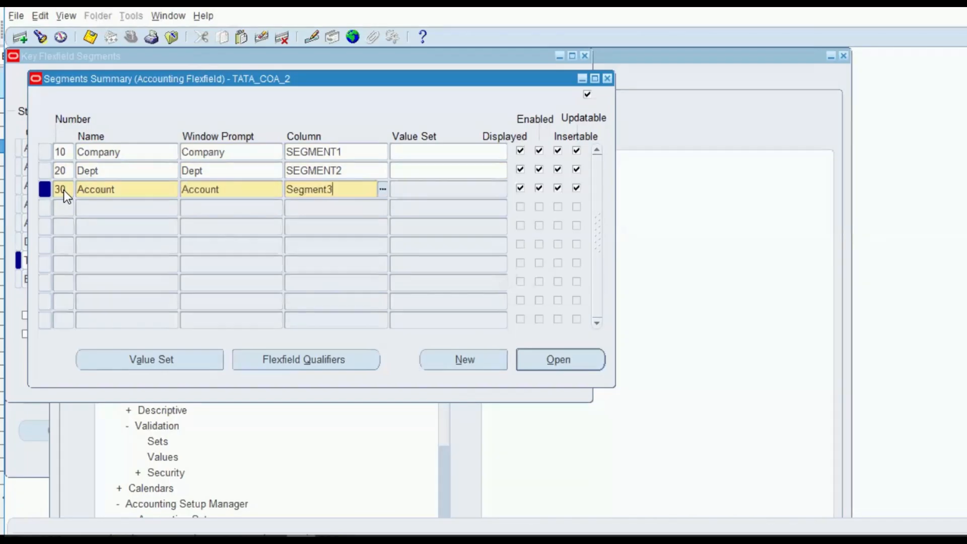
key(Tab)
key(alt+o)
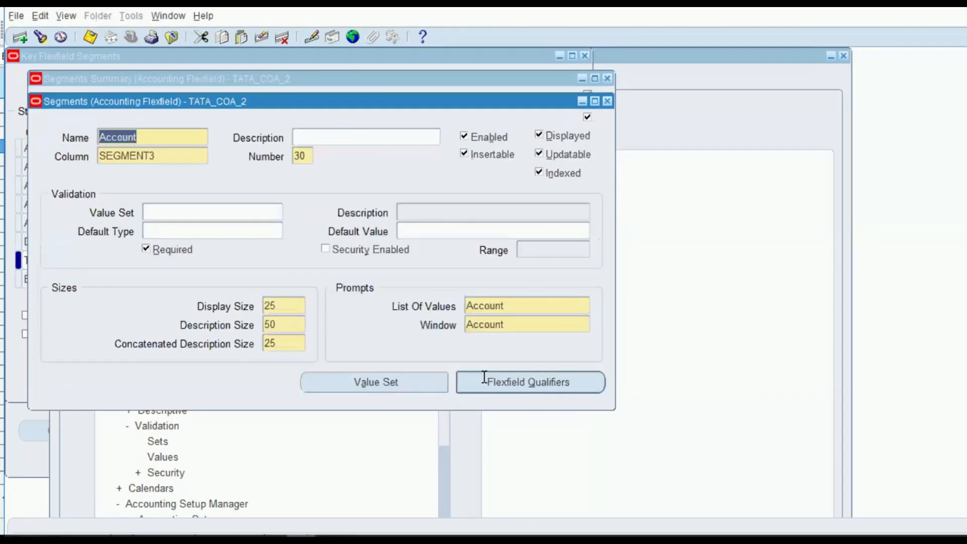
click(607, 101)
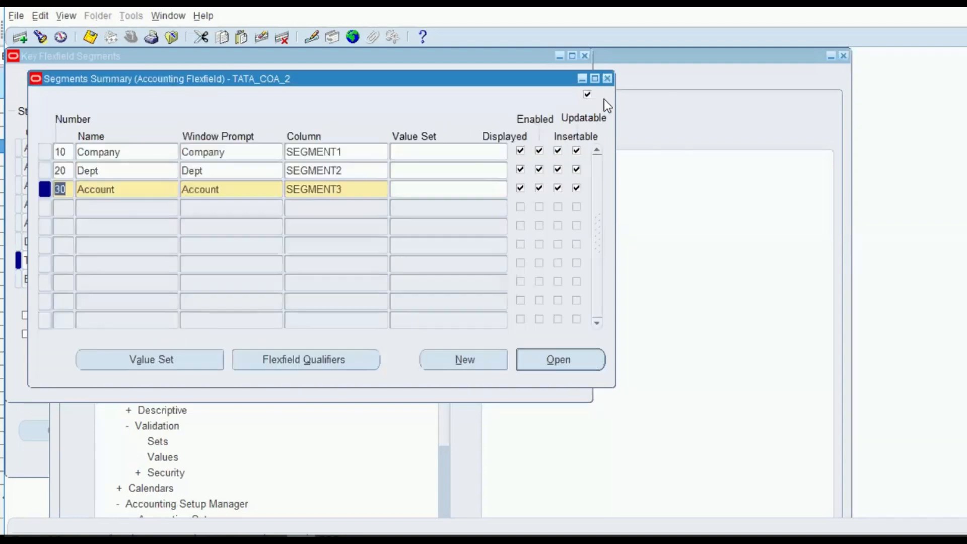
click(90, 37)
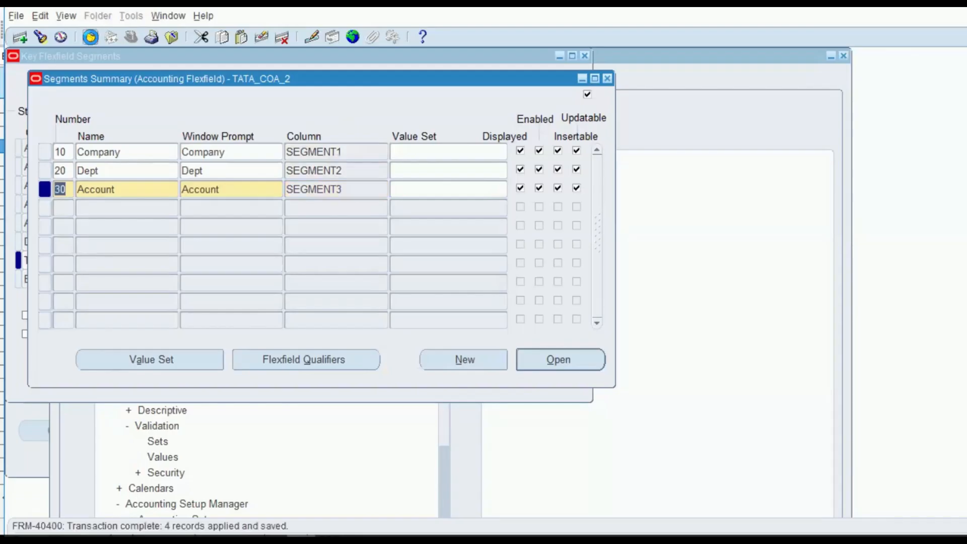
Allow dynamic inserts for the TATA_COA_2 structure and save the change.
click(607, 79)
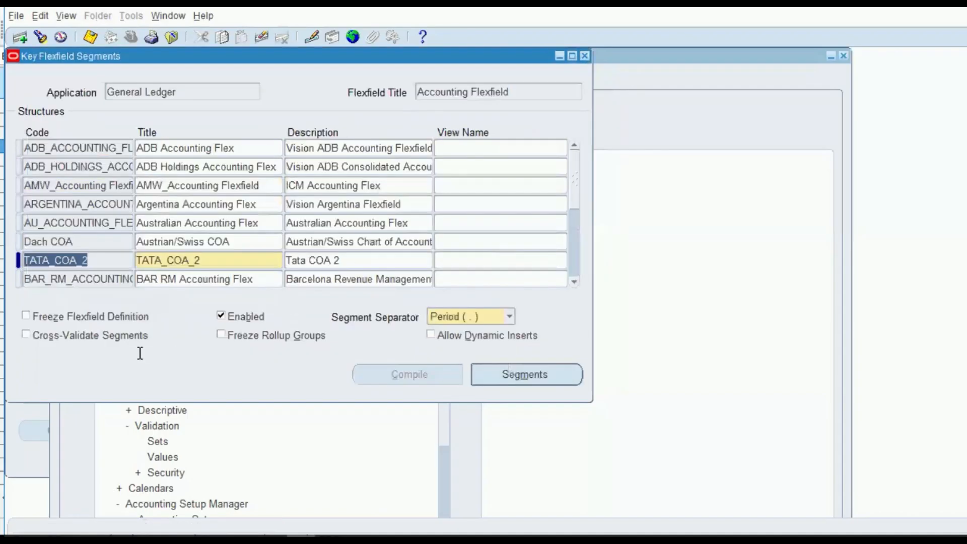
click(431, 334)
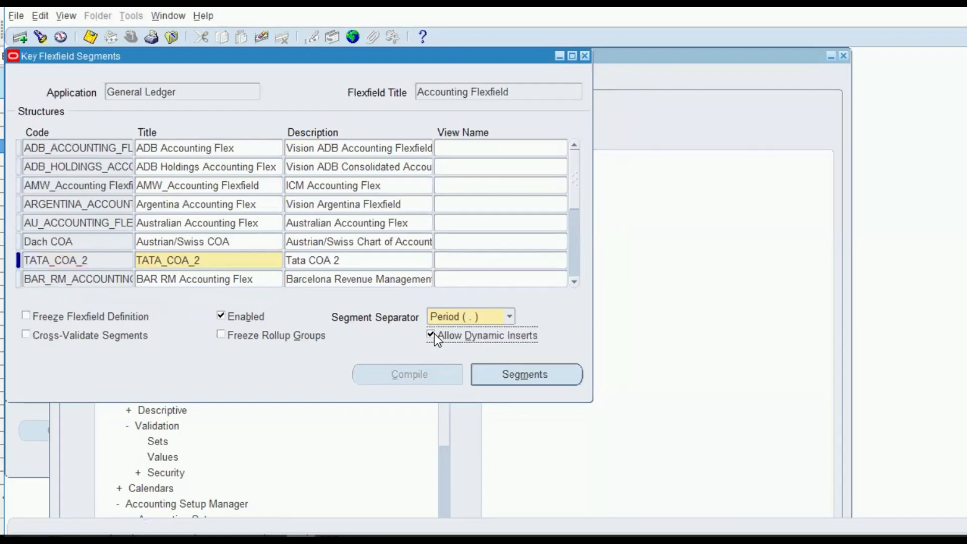
click(91, 37)
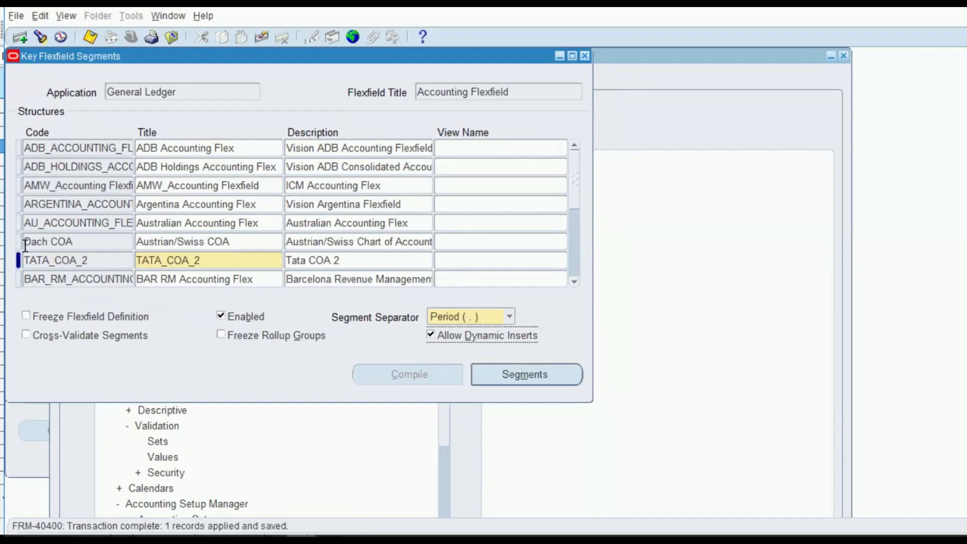
Try to freeze and compile the TATA_COA_2 flexfield definition, and unfreeze it again.
click(26, 315)
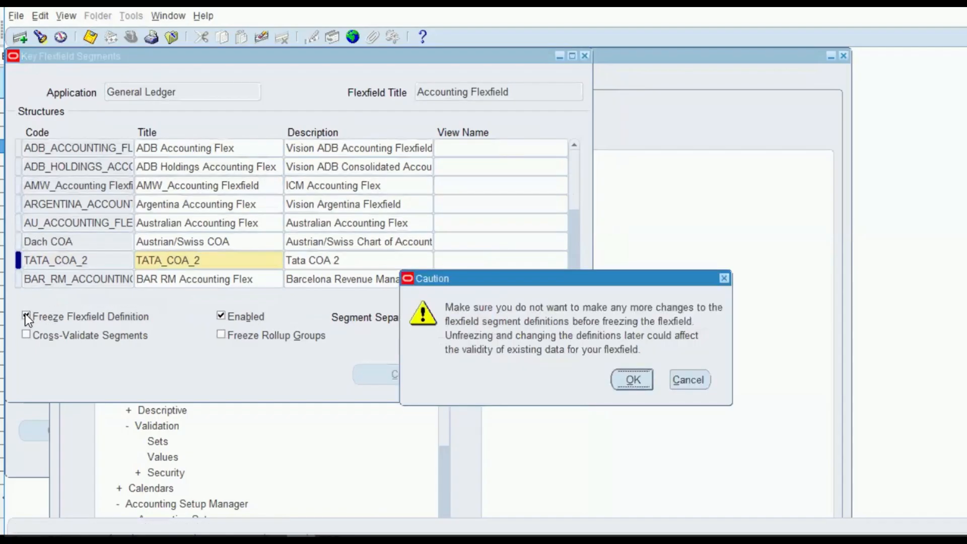
key(Return)
click(405, 371)
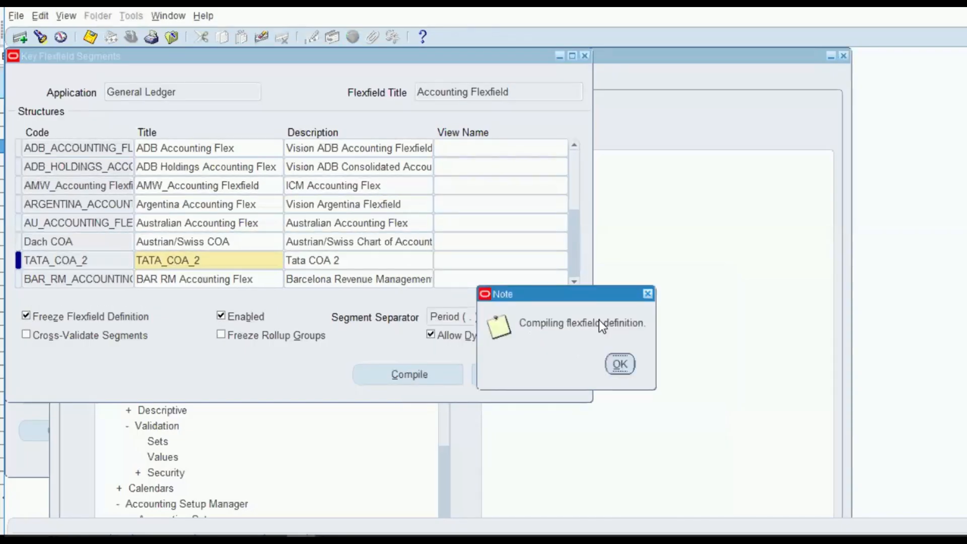
key(Return)
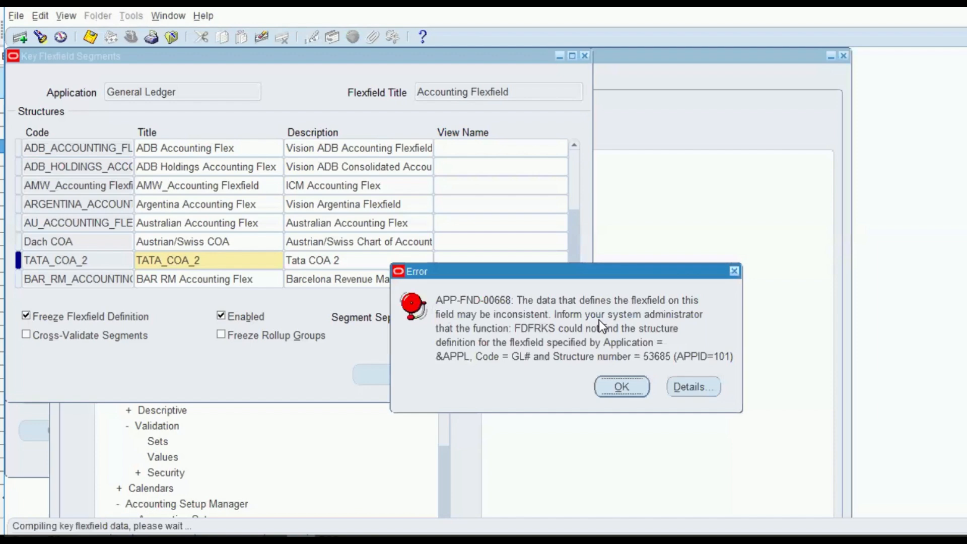
key(Return)
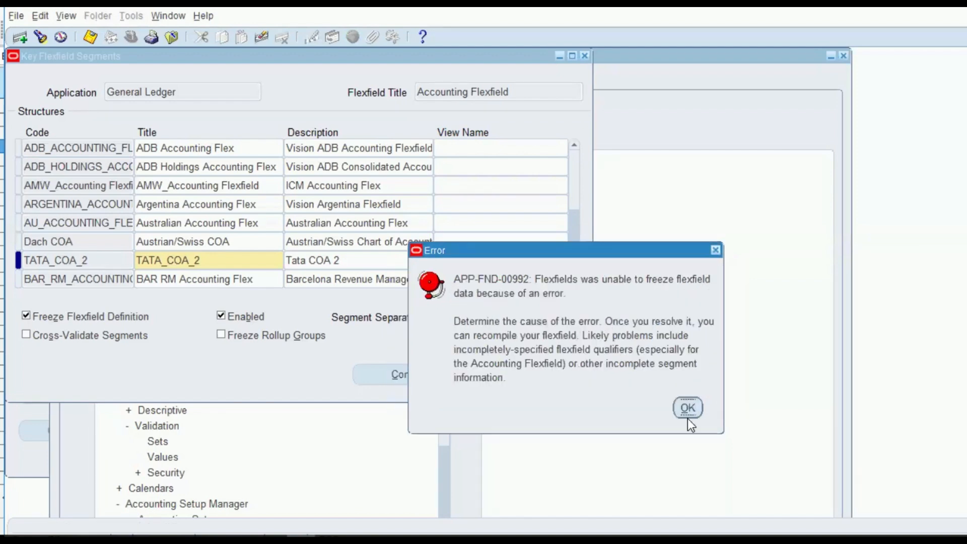
click(687, 409)
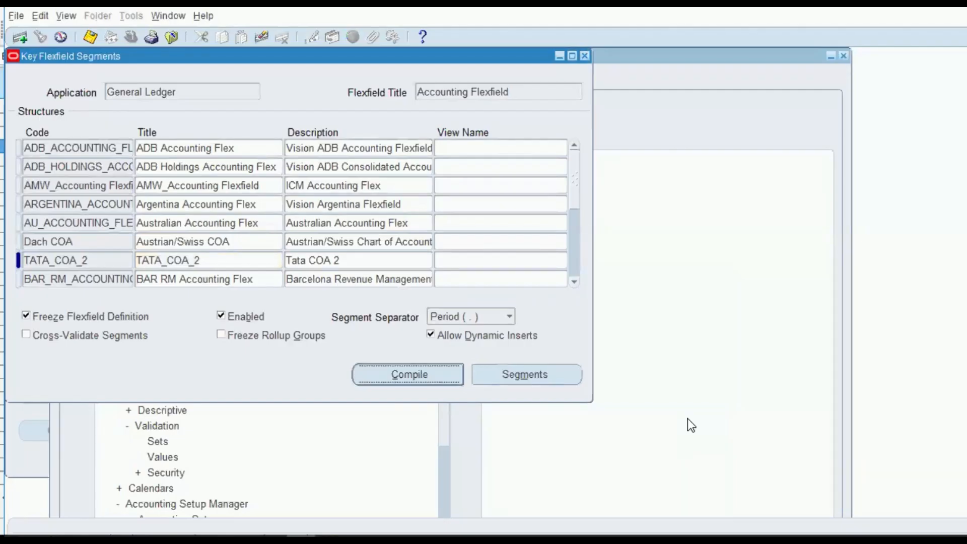
click(27, 317)
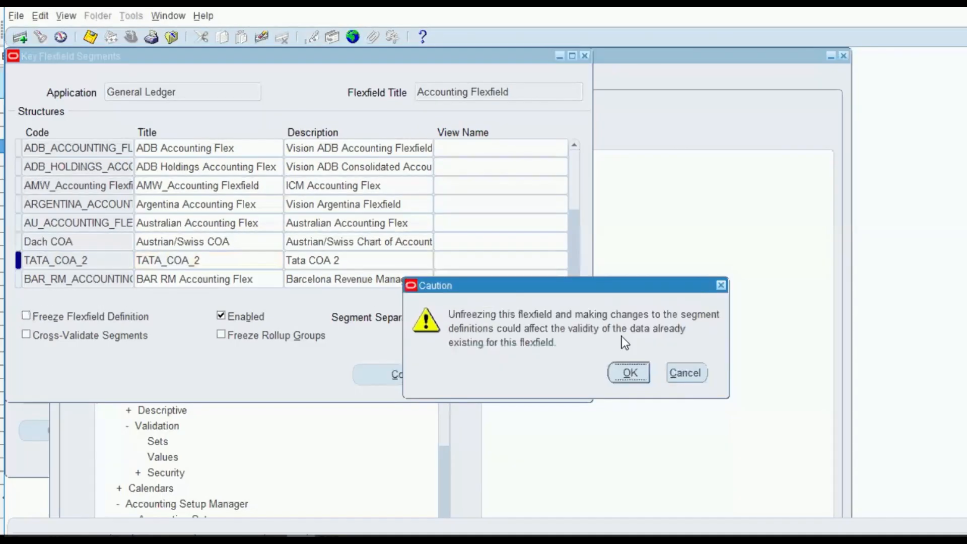
click(629, 373)
Assign the Operations Company value set to the Company segment of TATA_COA_2.
click(486, 374)
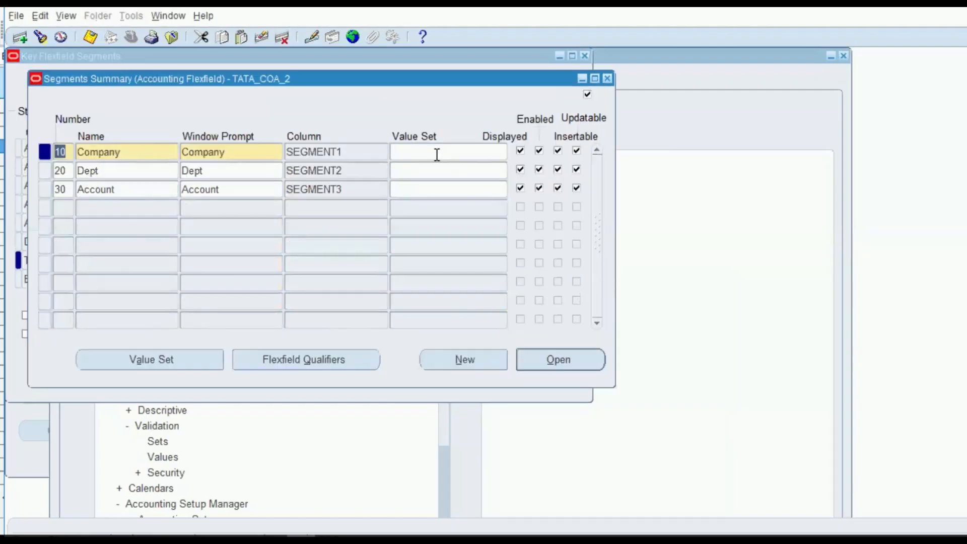
click(437, 155)
text(Operation%Com%)
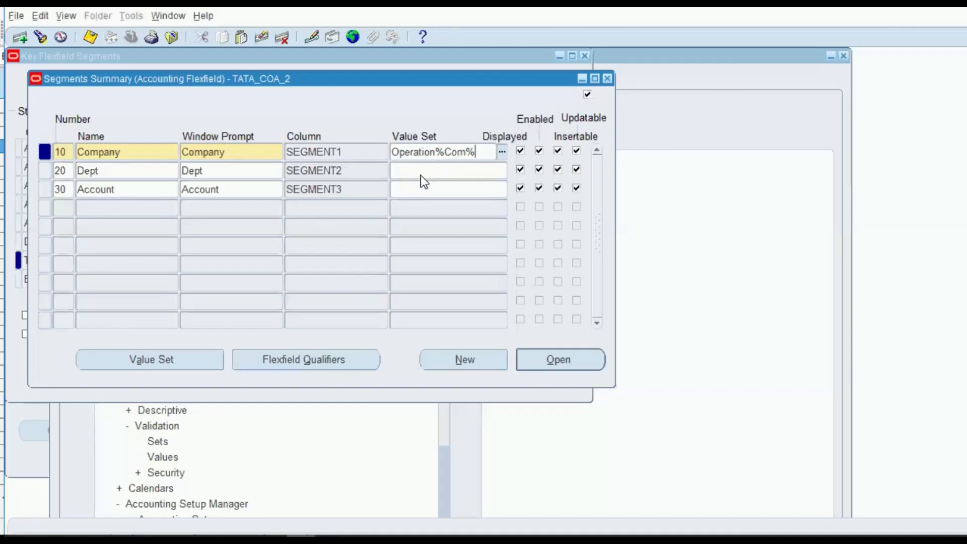
key(Tab)
click(627, 447)
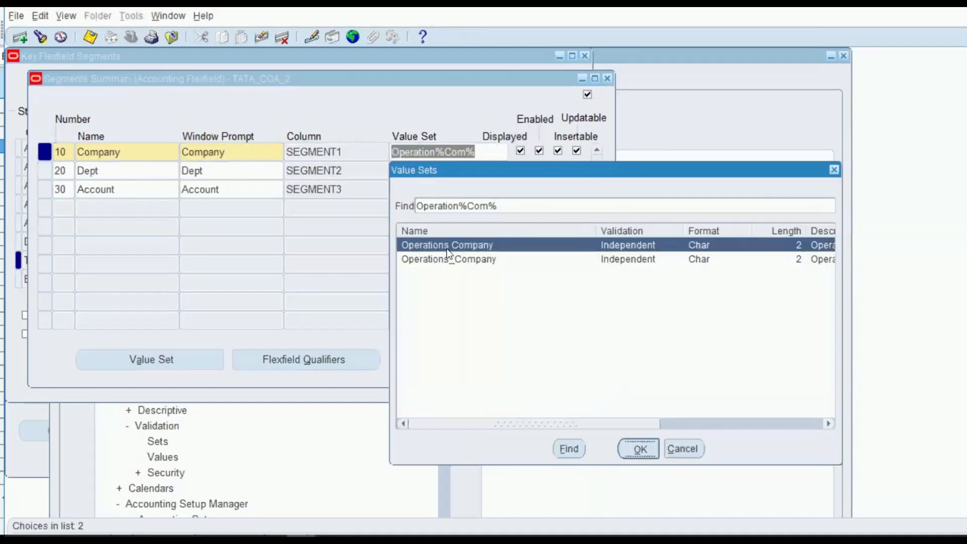
Assign the Operations Department value set to the Dept segment of TATA_COA_2.
click(432, 173)
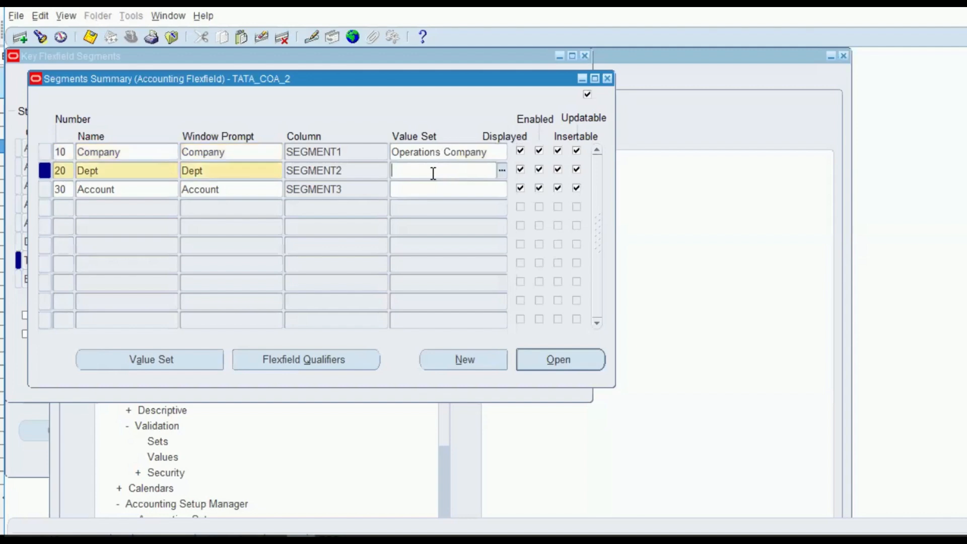
text(Operation%Dep%)
key(Tab)
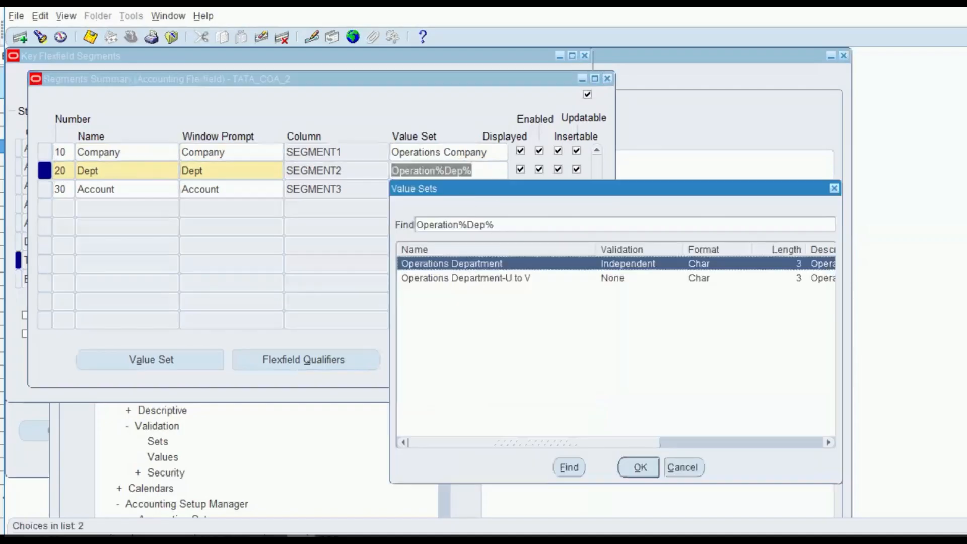
key(Return)
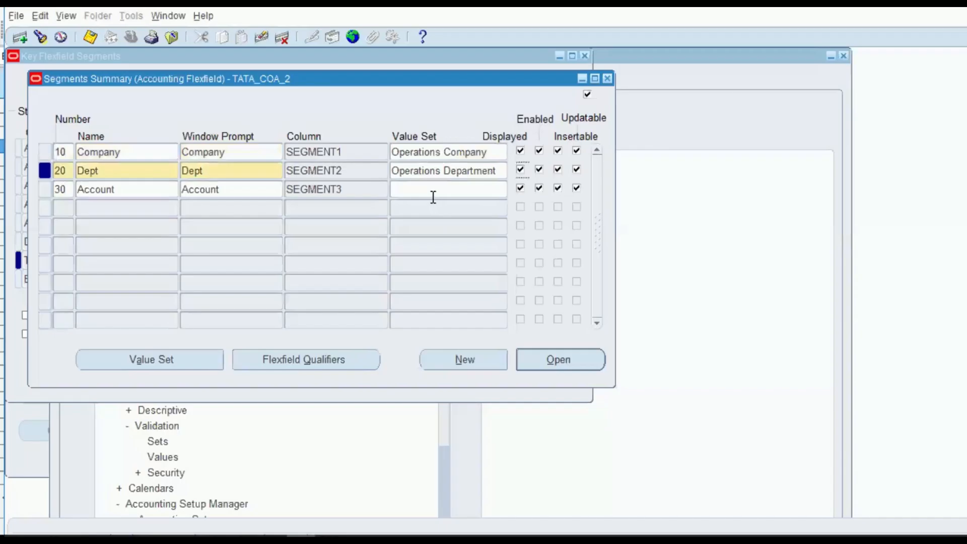
Assign the Operations Account value set to the Account segment of TATA_COA_2 and save the segments.
click(434, 189)
text(Op)
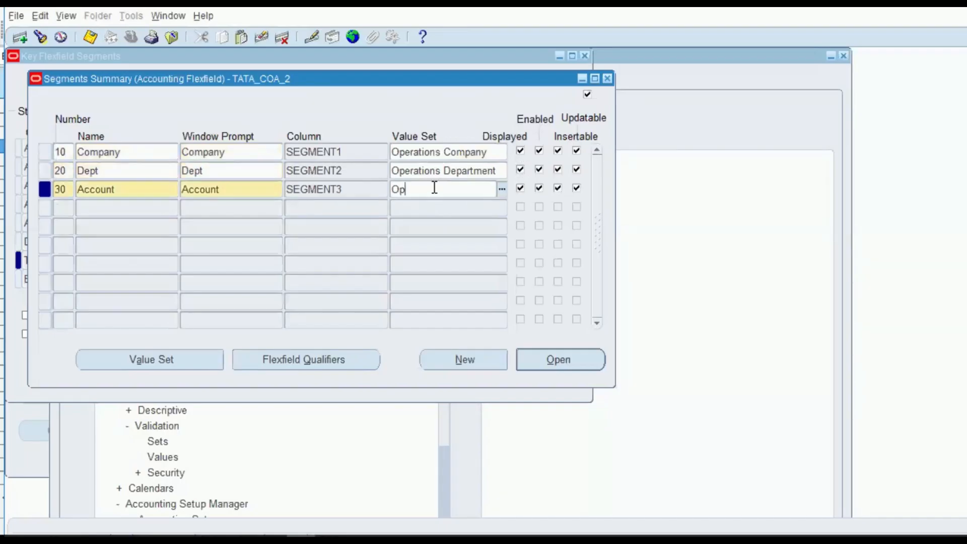
text(eration%Acc%)
key(Tab)
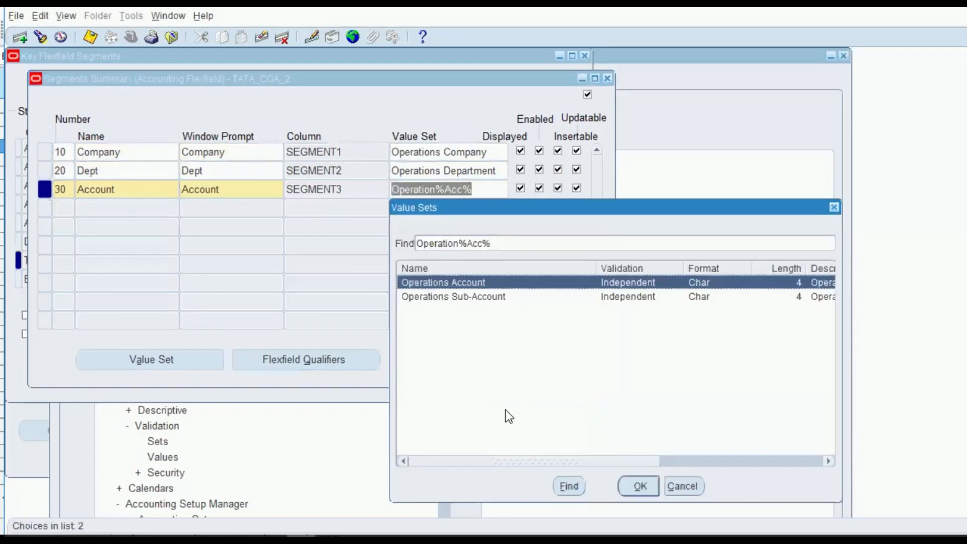
click(633, 482)
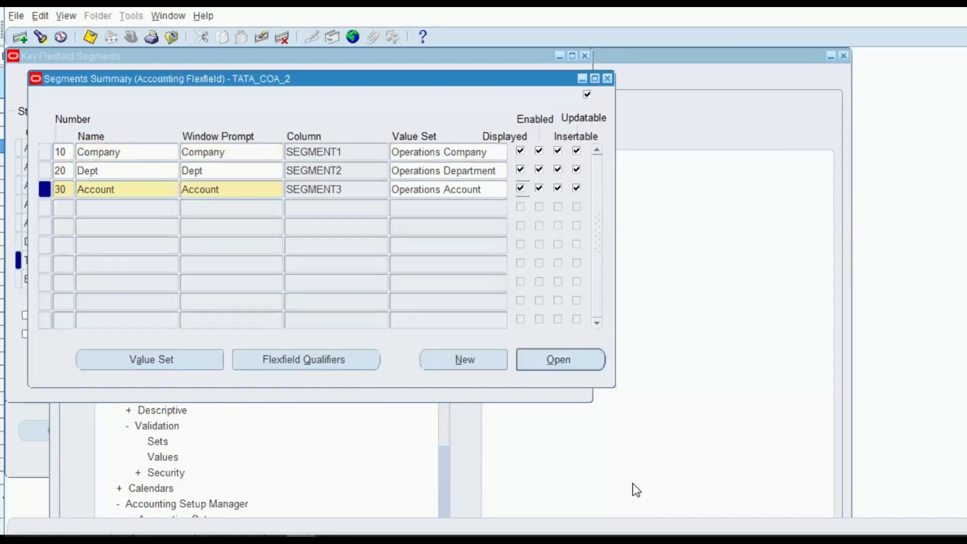
key(ctrl+s)
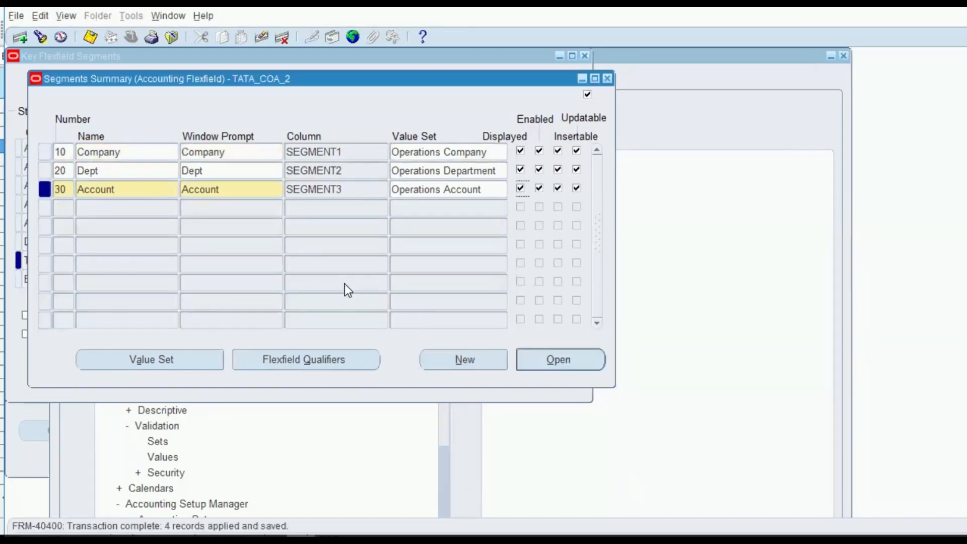
Return to the structures list, freeze the TATA_COA_2 flexfield definition and try to compile it.
click(608, 80)
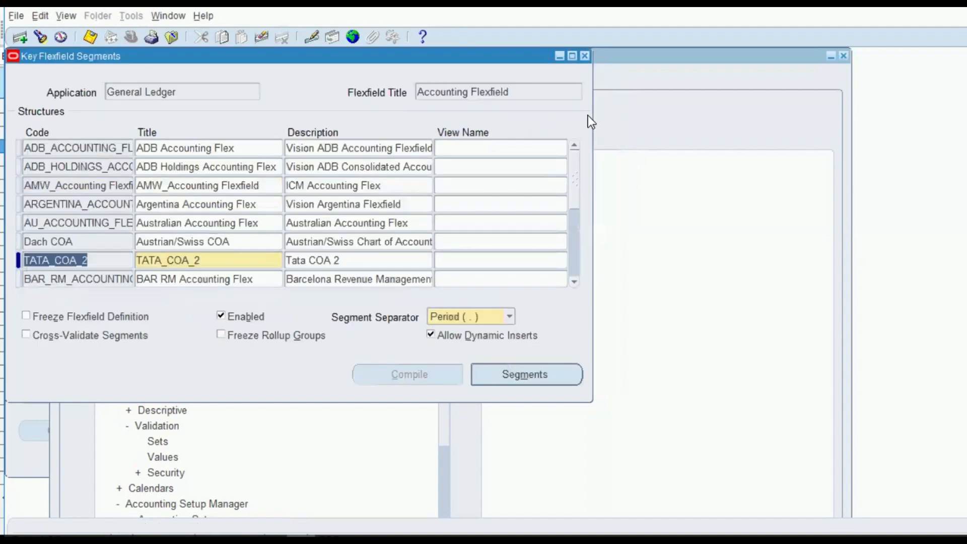
click(610, 81)
click(23, 290)
click(26, 316)
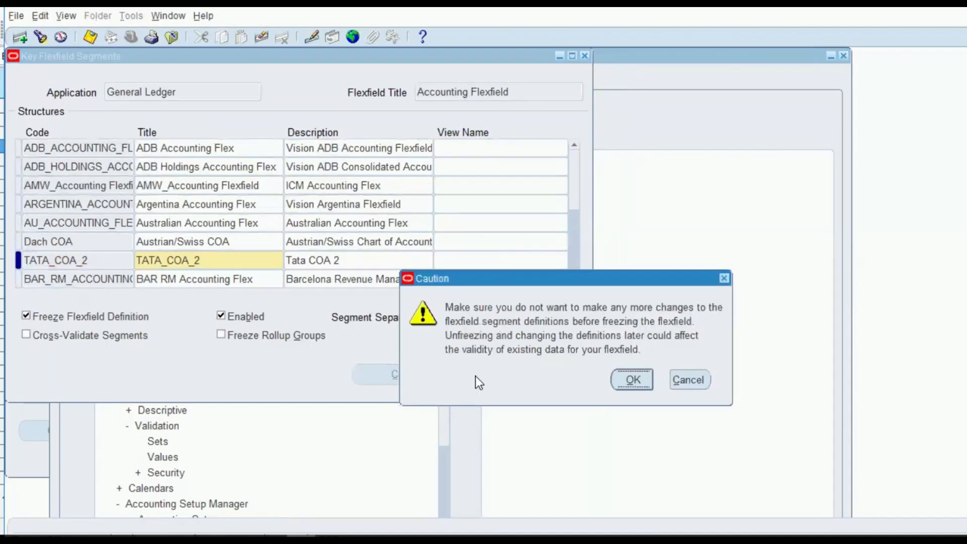
key(Return)
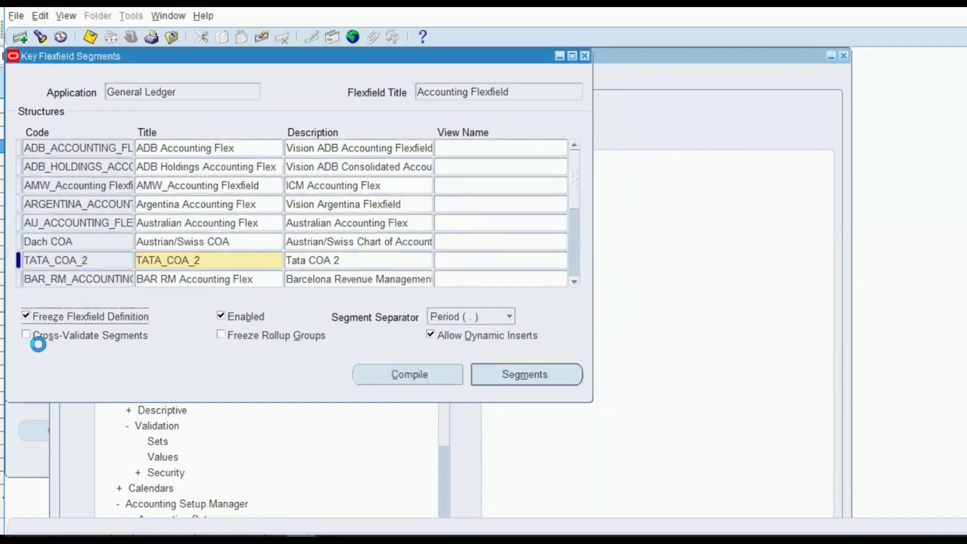
click(432, 373)
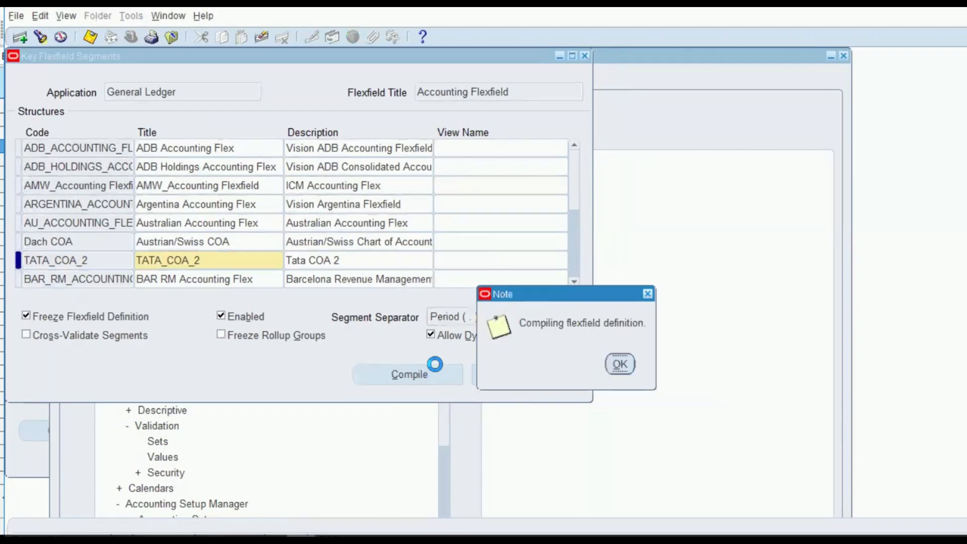
key(Return)
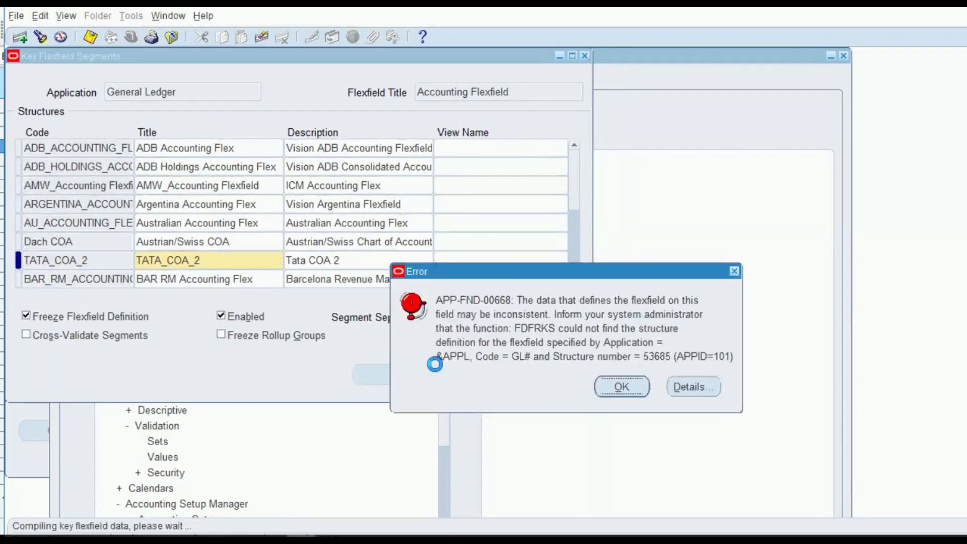
key(Return)
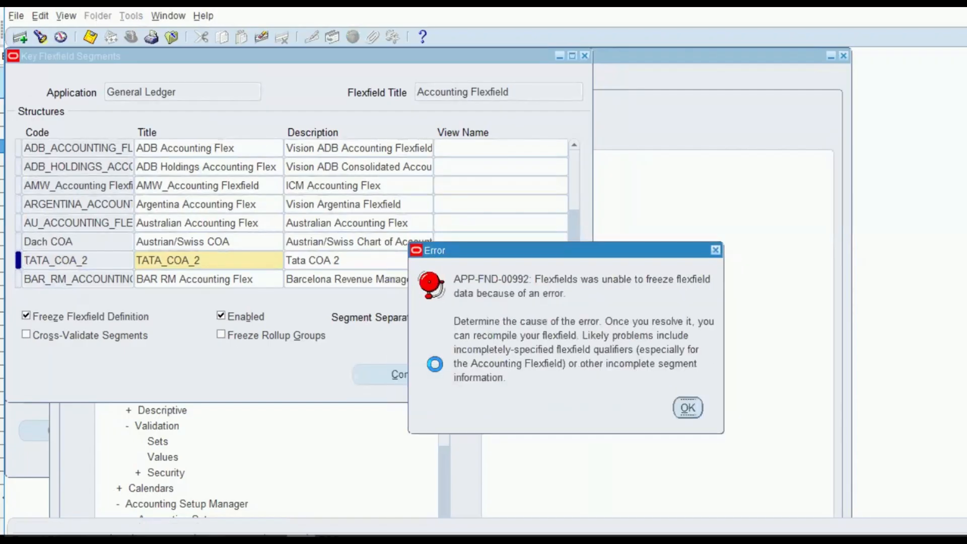
key(Return)
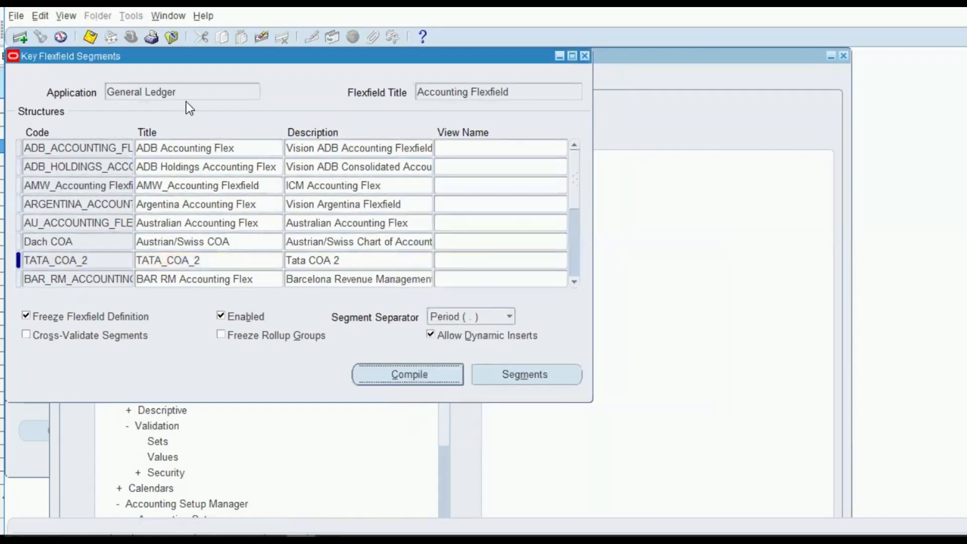
Try to close the Key Flexfield Segments form and save the TATA_COA_2 changes.
click(582, 57)
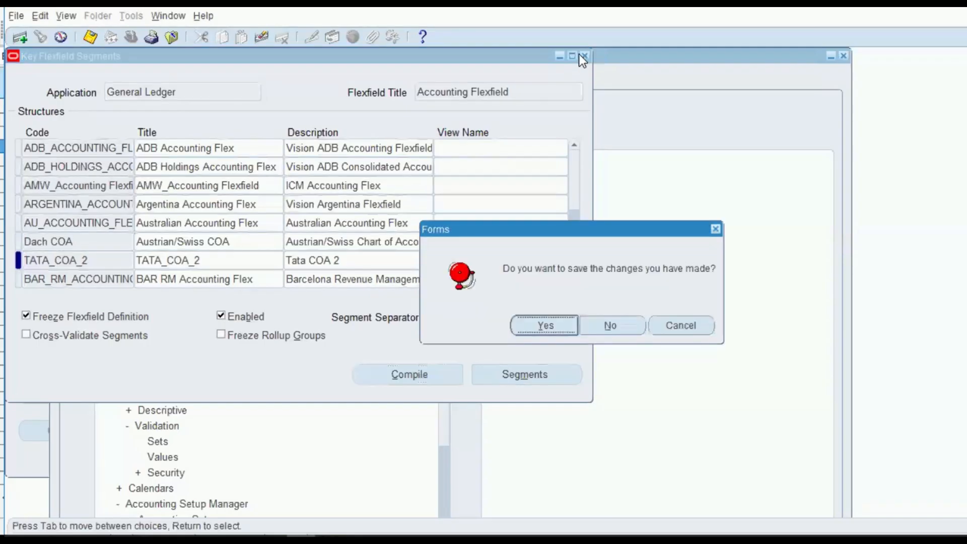
click(543, 322)
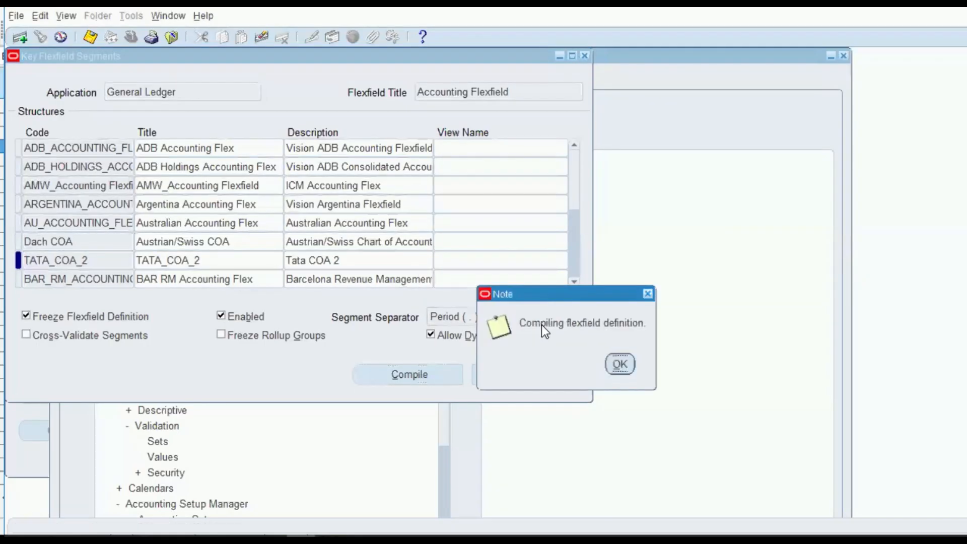
key(Return)
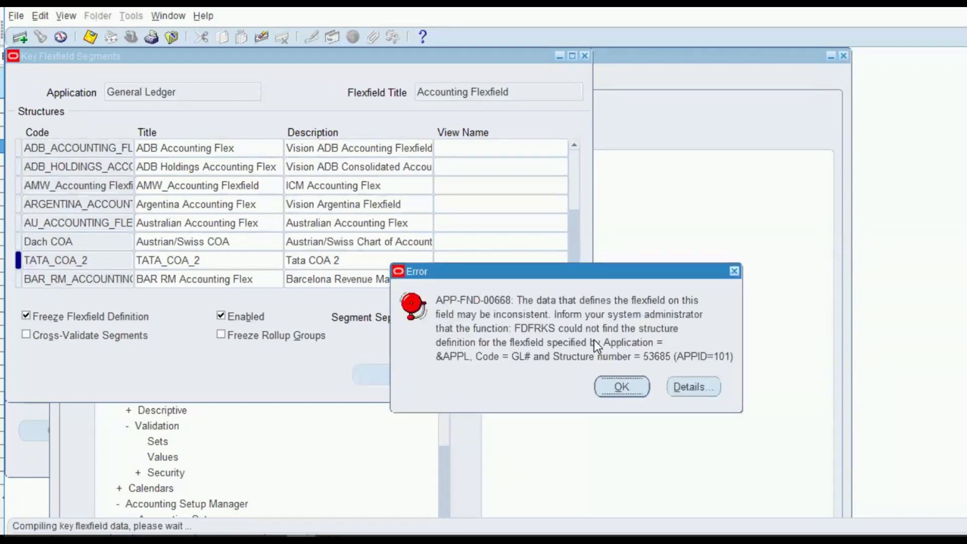
key(Return)
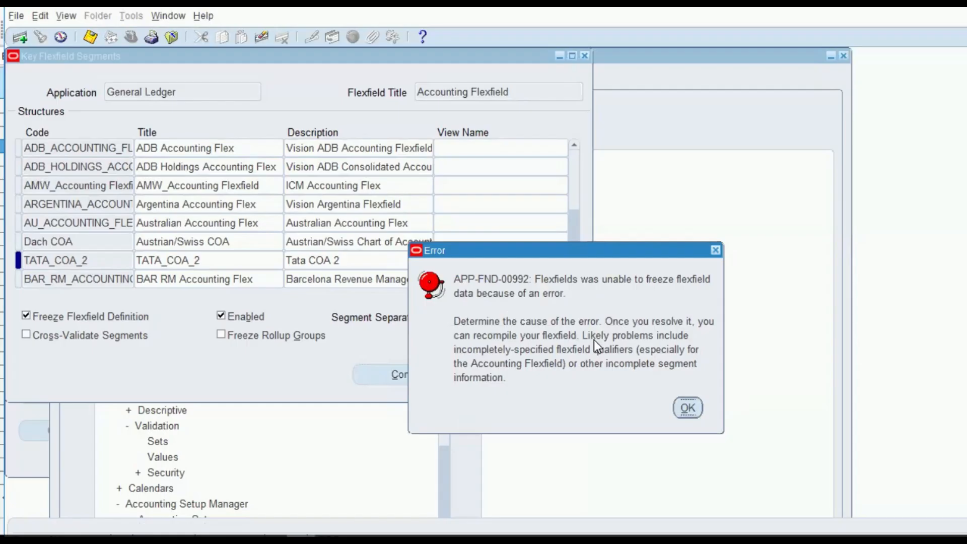
key(Return)
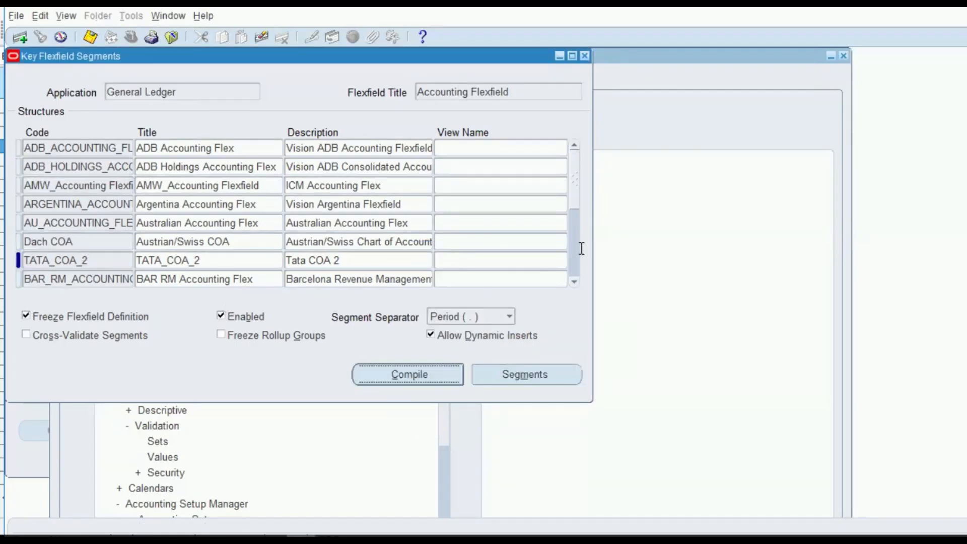
Find the Operations Accounting Flex structure in the list and examine its segments and their value sets.
click(576, 281)
click(576, 280)
click(576, 281)
click(576, 280)
click(576, 281)
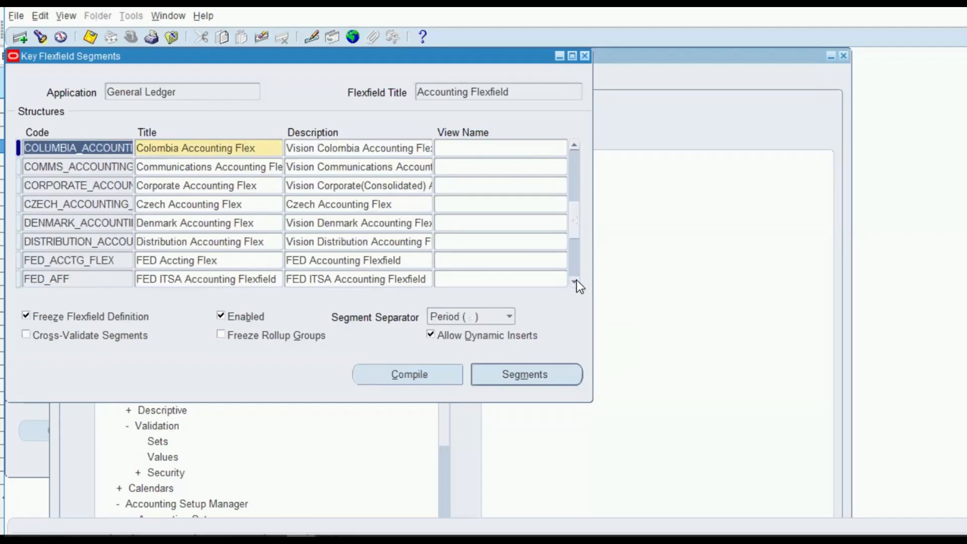
click(576, 281)
click(576, 280)
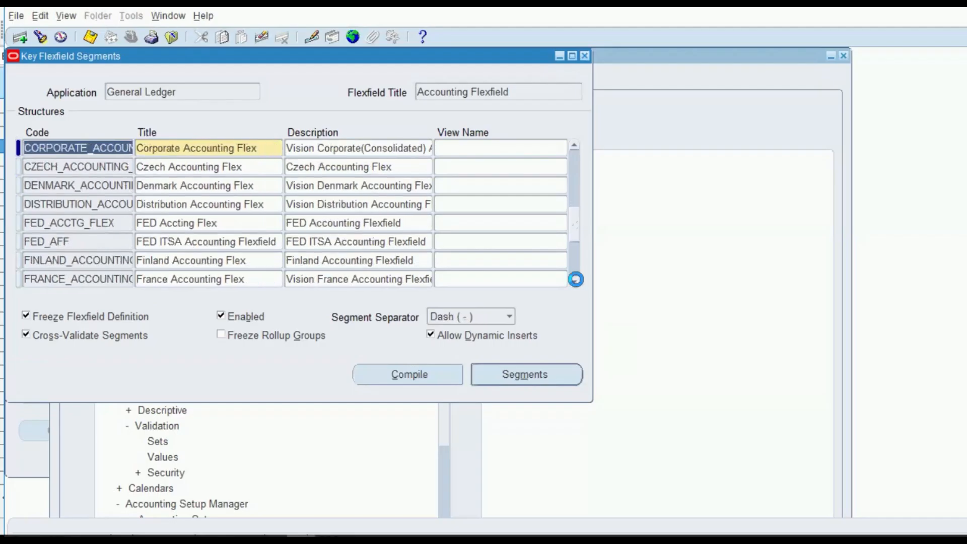
click(576, 280)
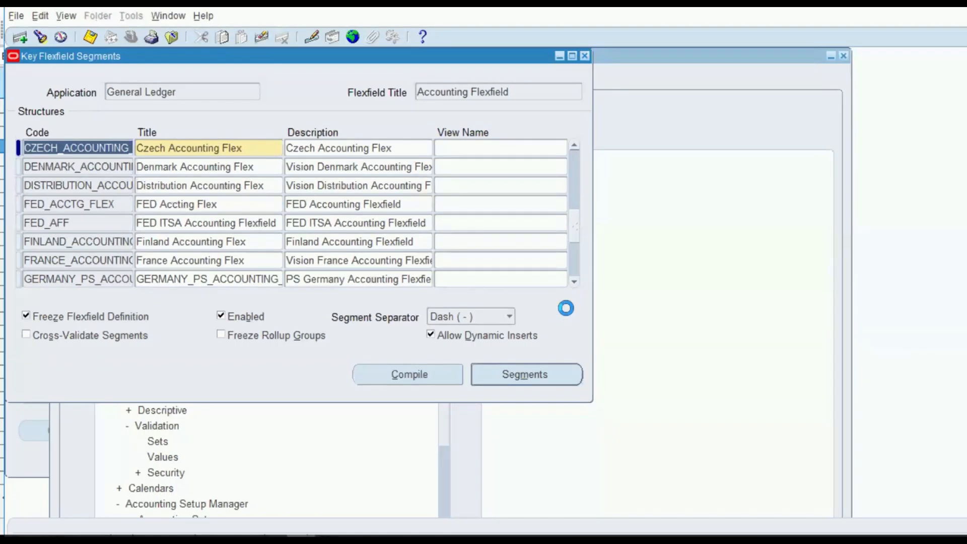
click(575, 282)
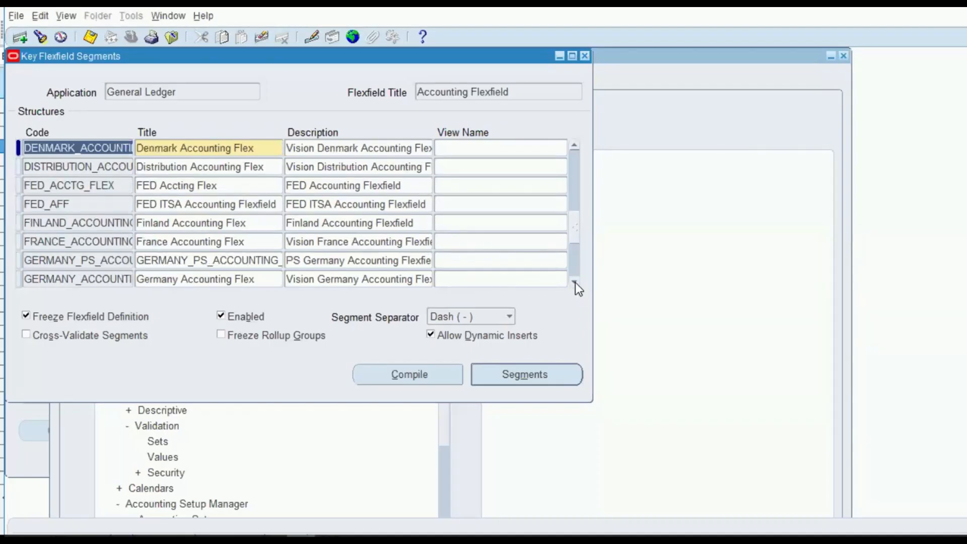
click(575, 283)
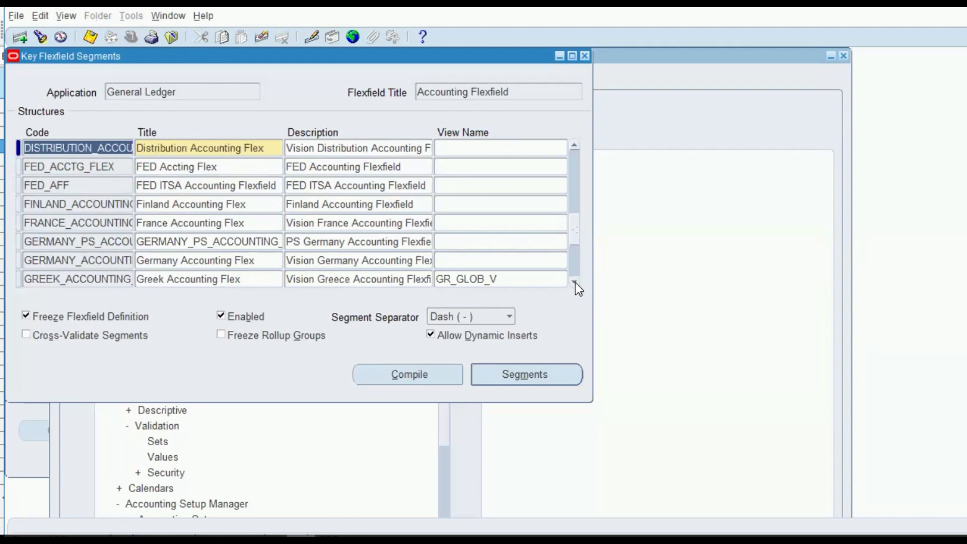
click(575, 282)
click(575, 282)
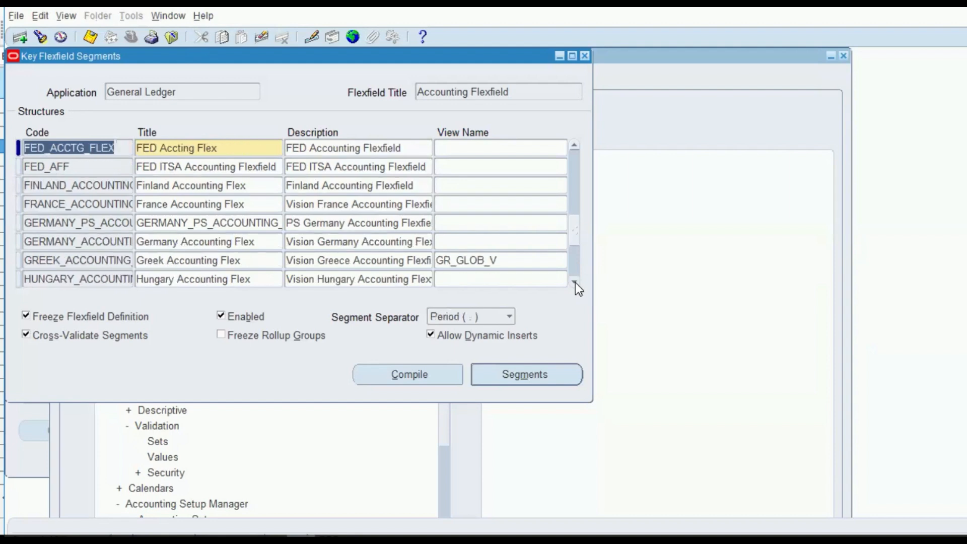
click(575, 283)
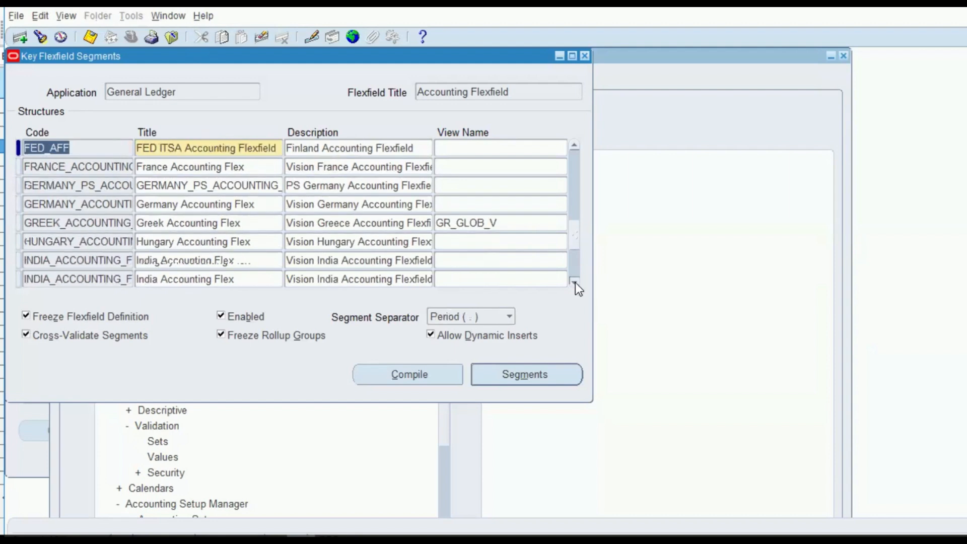
click(574, 282)
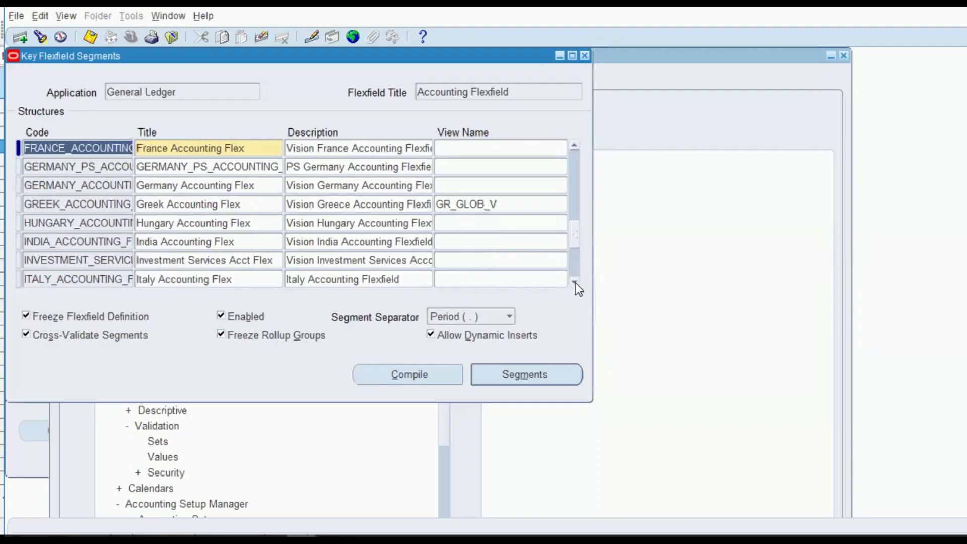
click(575, 282)
click(574, 282)
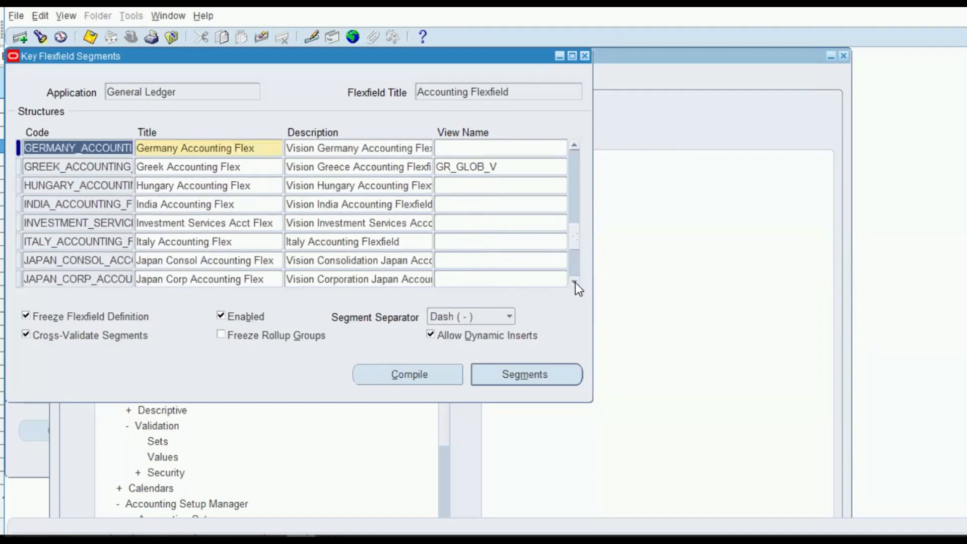
click(575, 283)
click(574, 282)
click(575, 282)
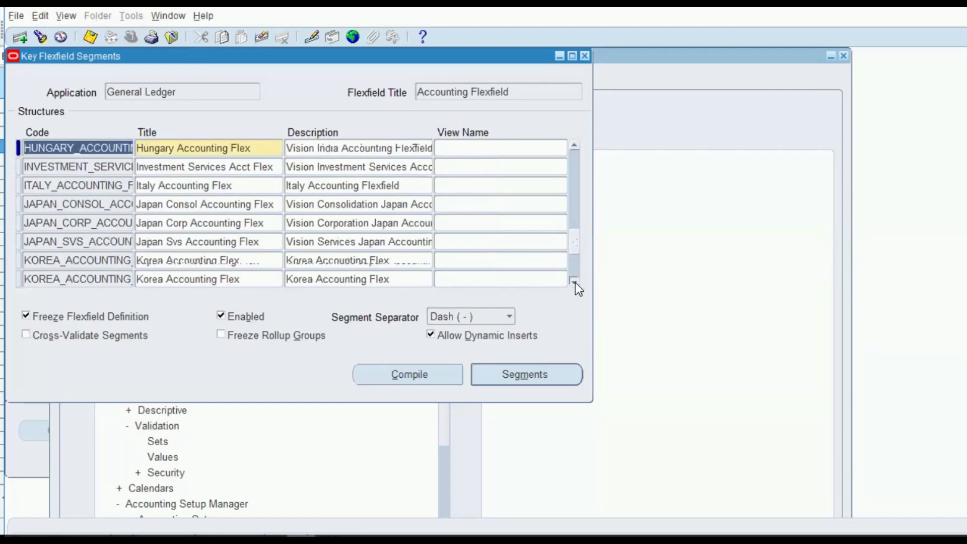
click(575, 282)
click(575, 283)
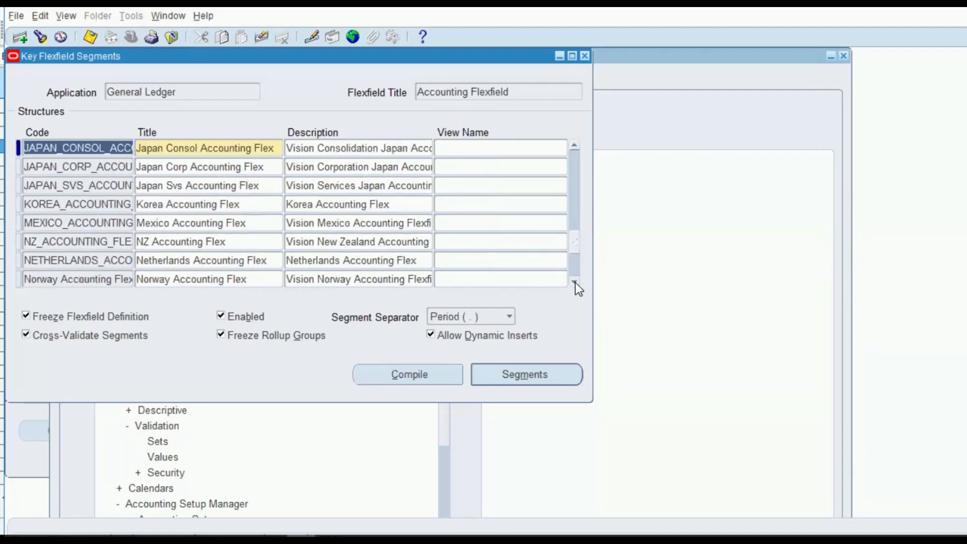
click(575, 282)
click(575, 283)
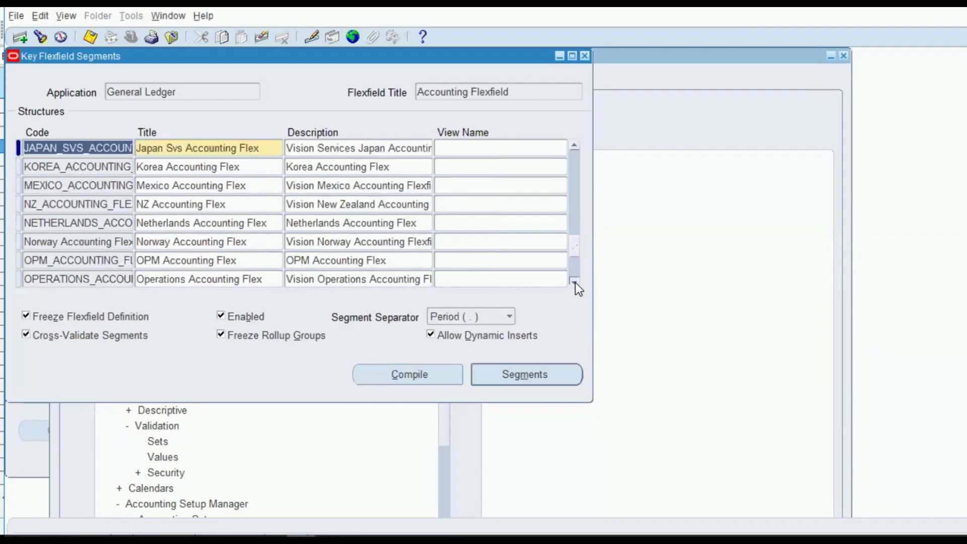
click(575, 282)
click(375, 260)
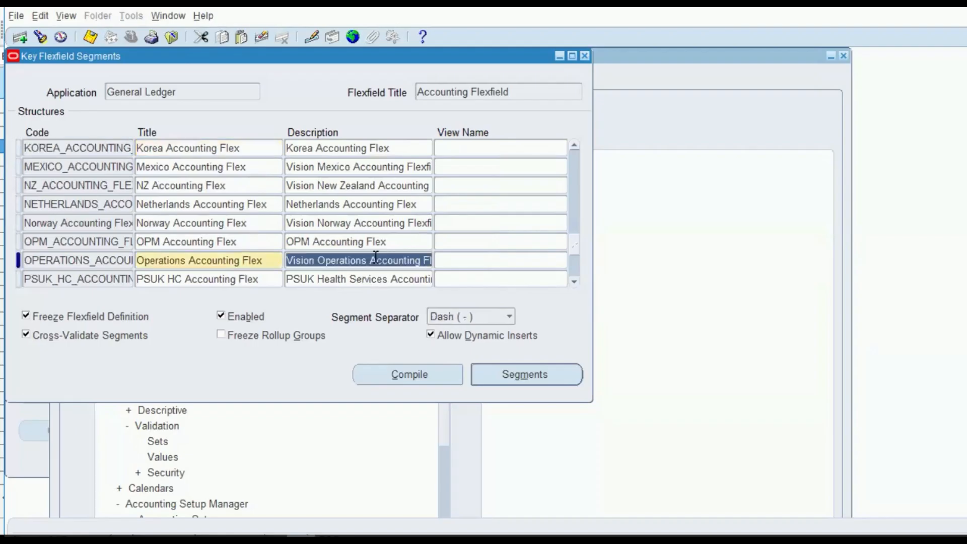
key(alt+m)
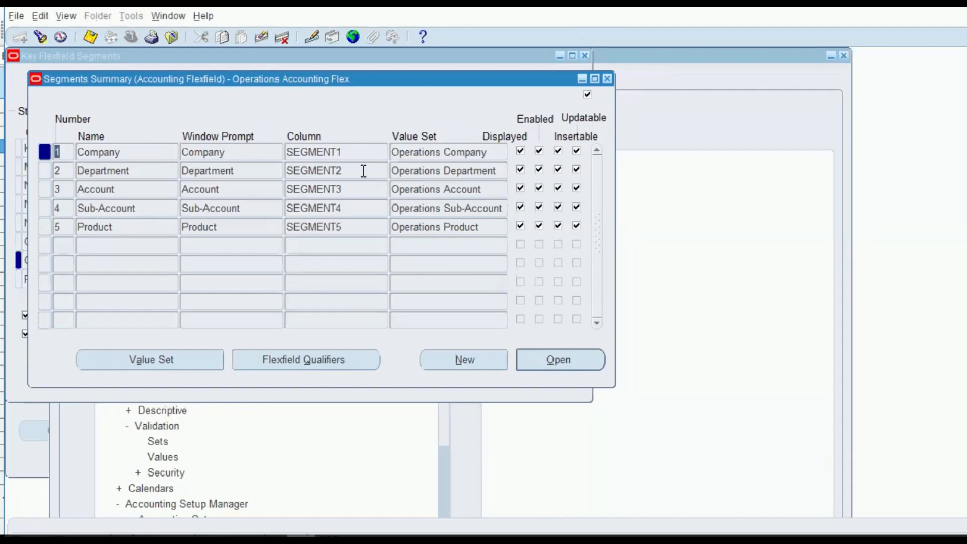
click(607, 79)
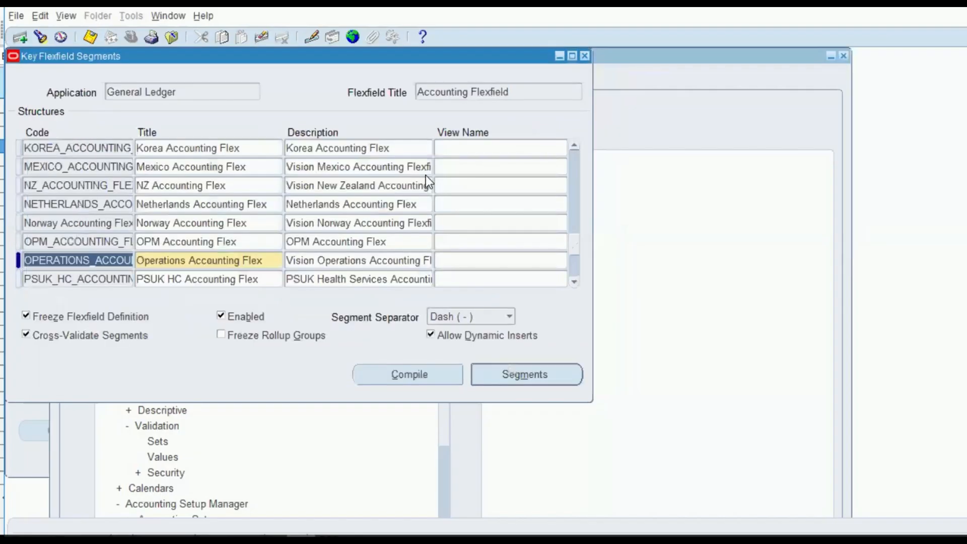
click(267, 262)
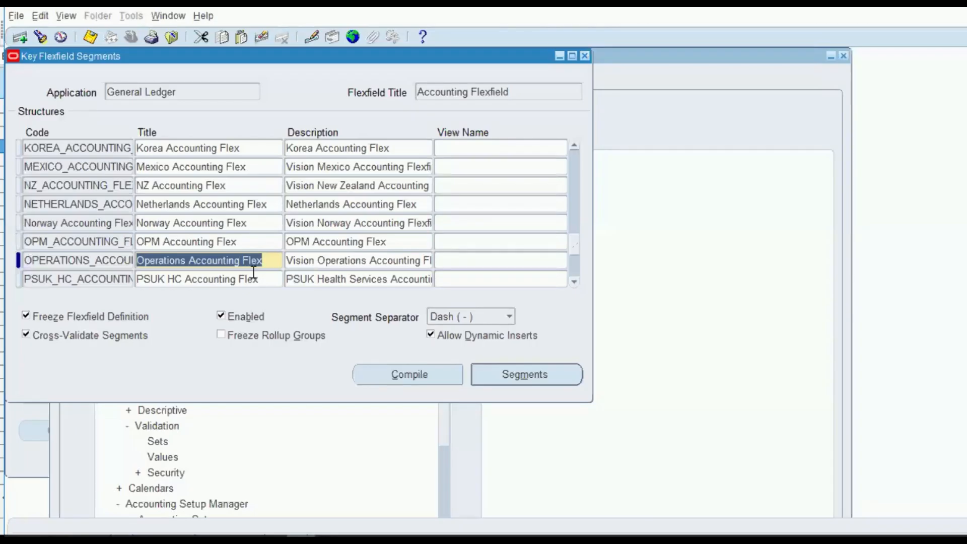
Bring up the Navigator, switch to the Excel notes and review the ledger components: calendar, currency, chart of accounts and SLA.
click(63, 39)
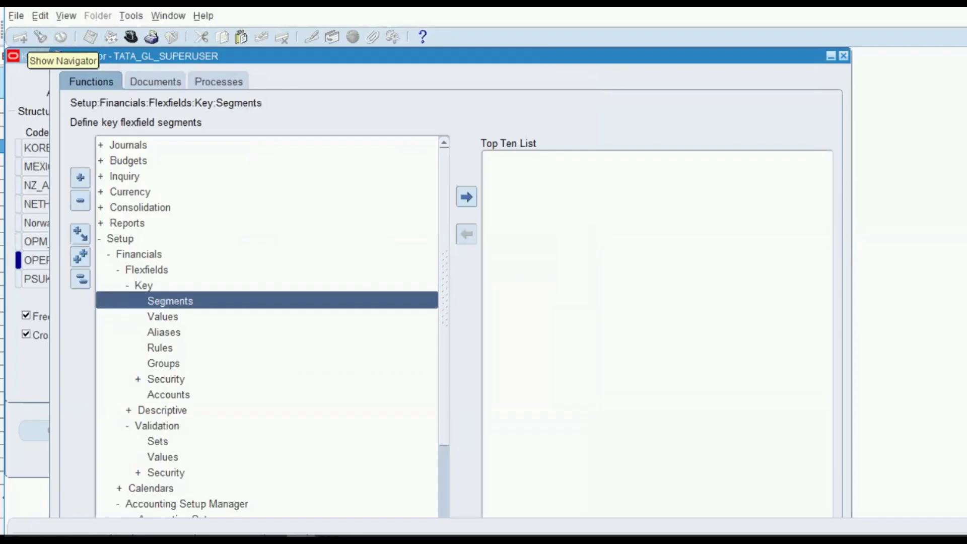
key(alt+Tab)
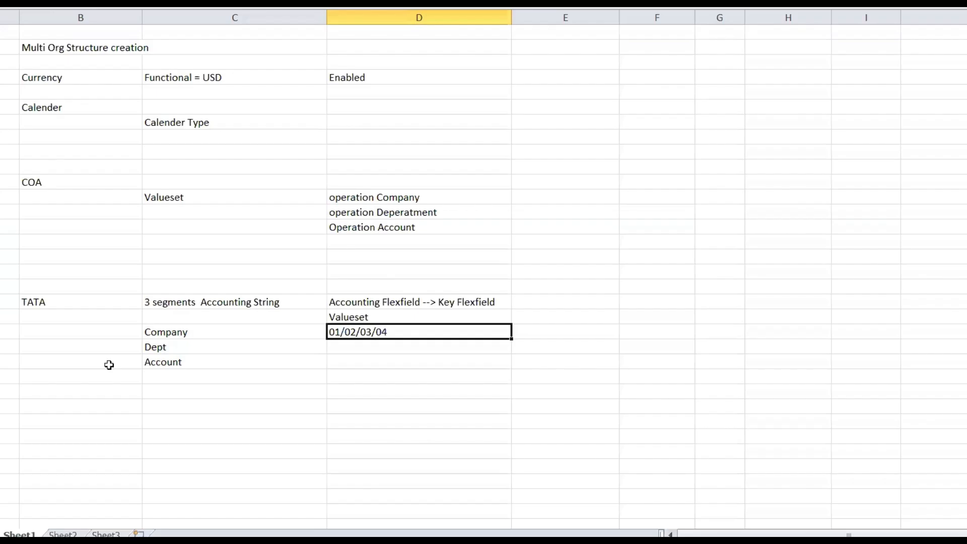
scroll(52, 292, up, 5)
scroll(51, 293, up, 11)
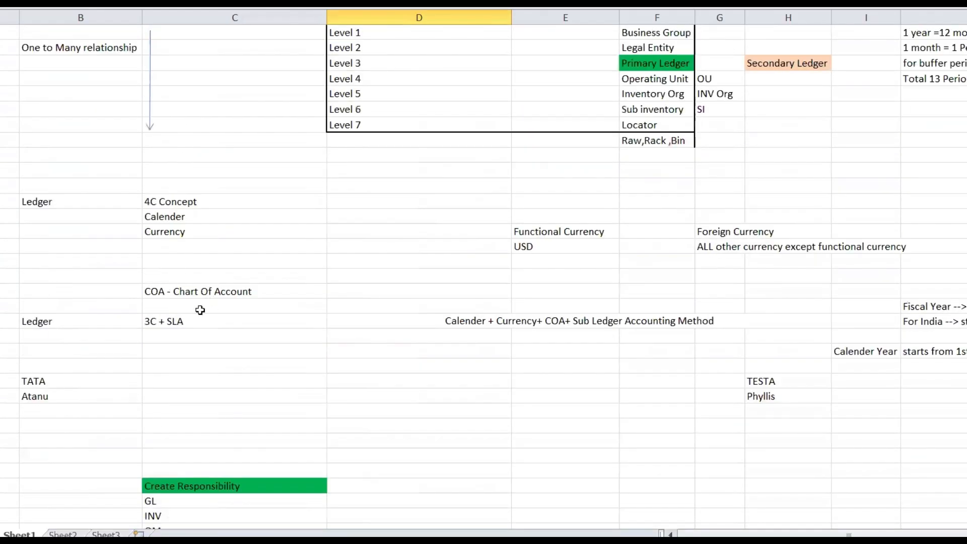
click(169, 220)
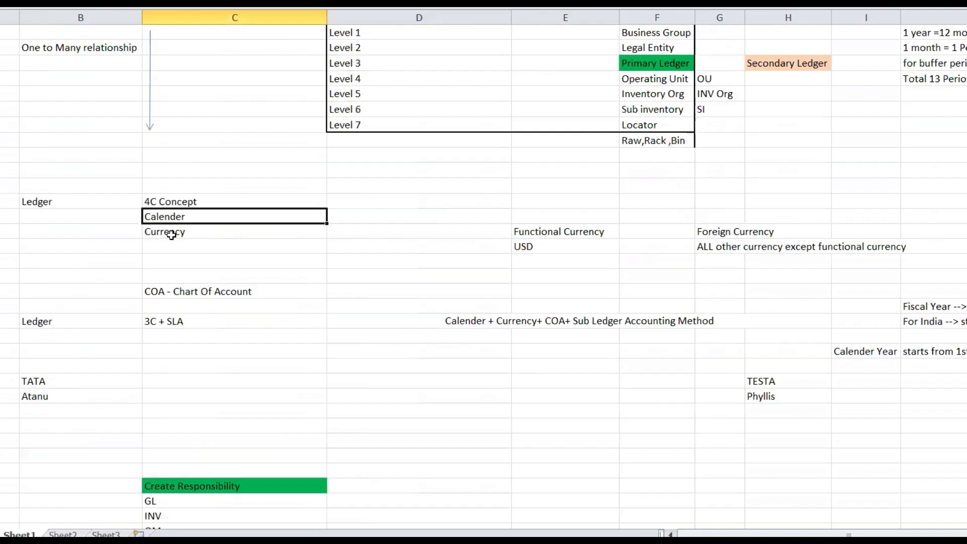
click(171, 231)
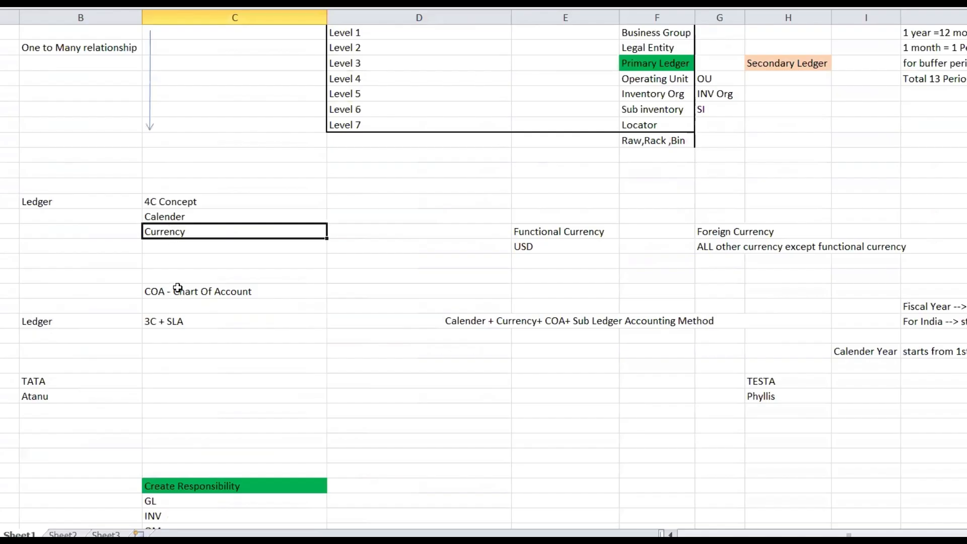
scroll(177, 287, down, 1)
click(172, 243)
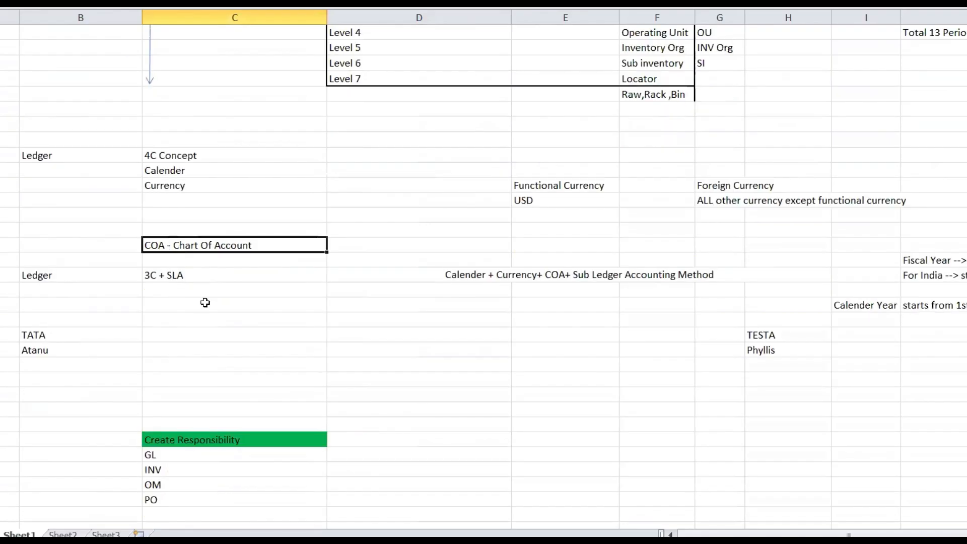
click(185, 275)
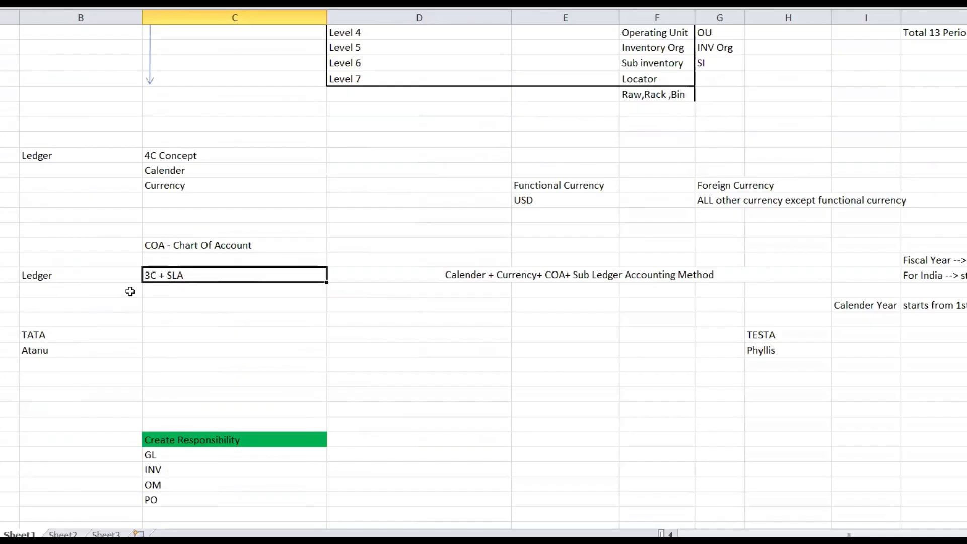
click(64, 278)
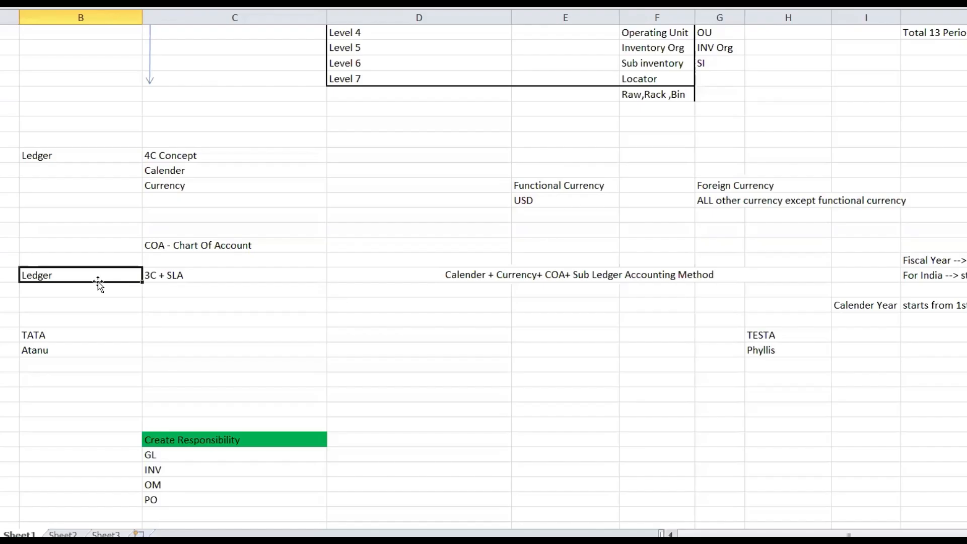
click(191, 273)
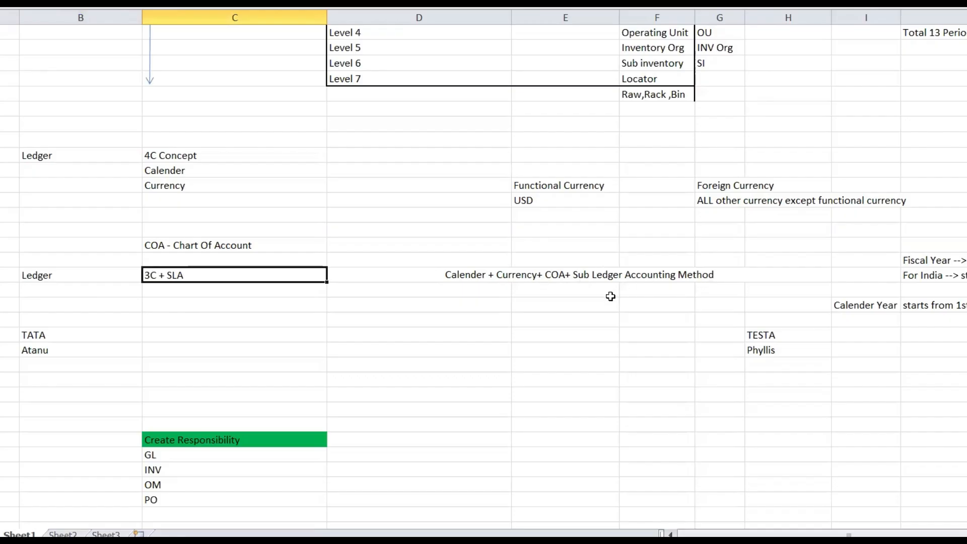
mouse_move(302, 536)
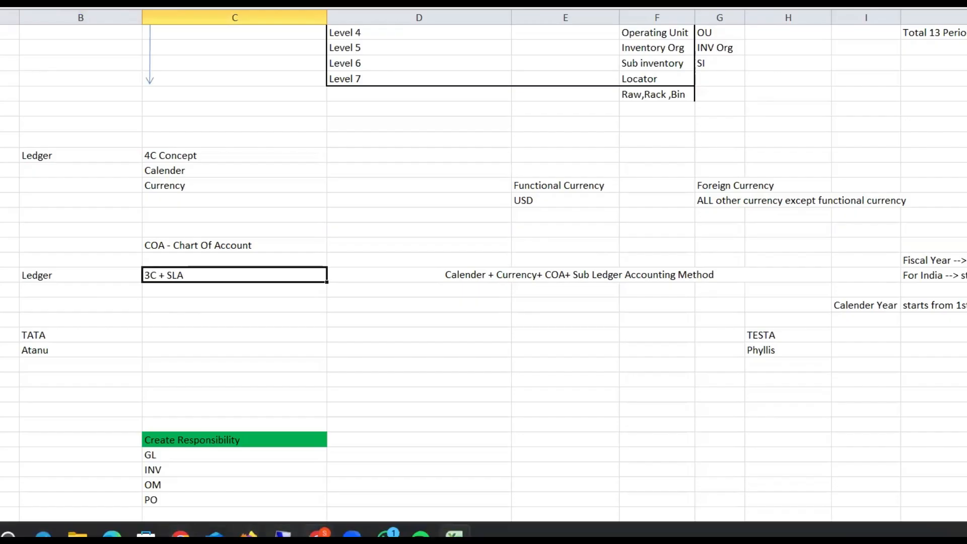
click(317, 535)
click(317, 535)
Add the heading "Create Ledger" in column B below the TATA segment list of the notes.
scroll(74, 419, down, 13)
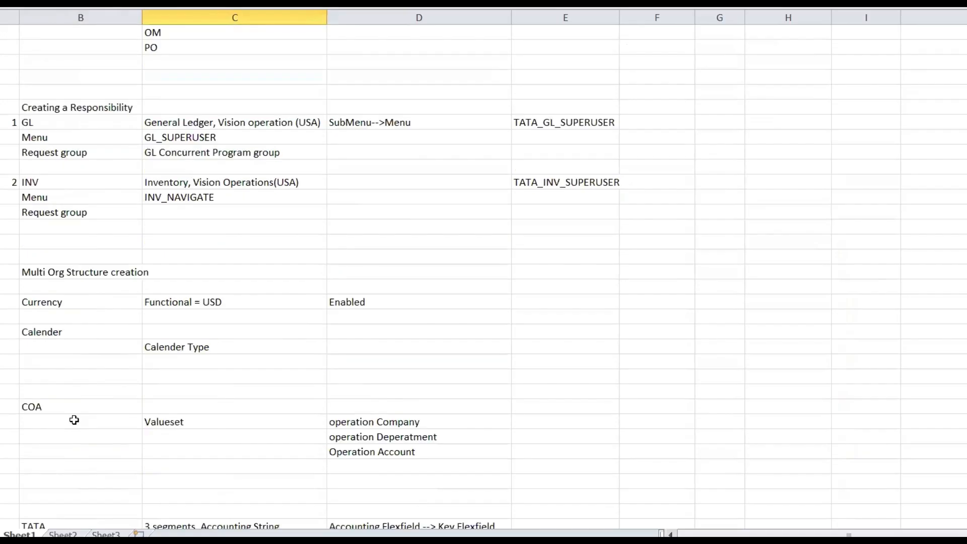
click(4, 456)
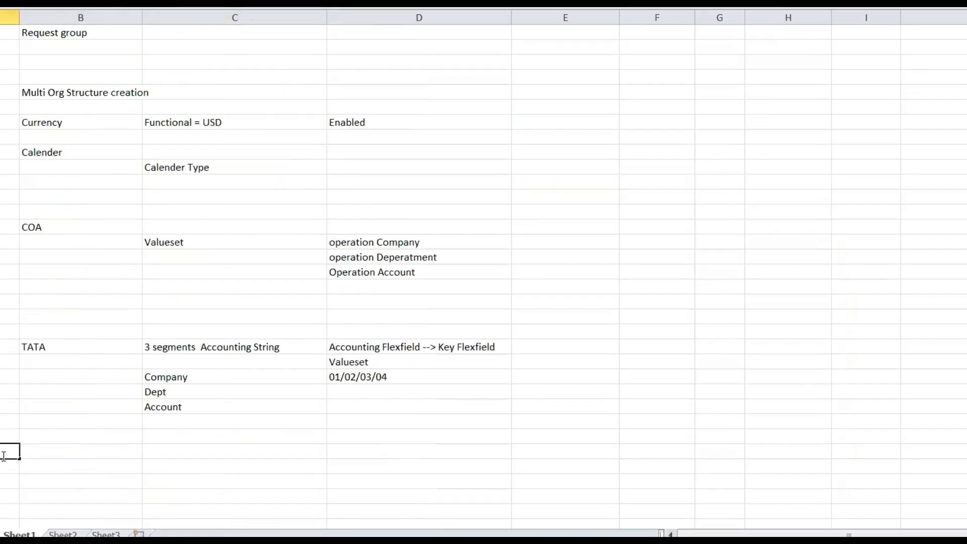
click(78, 450)
text(Cre)
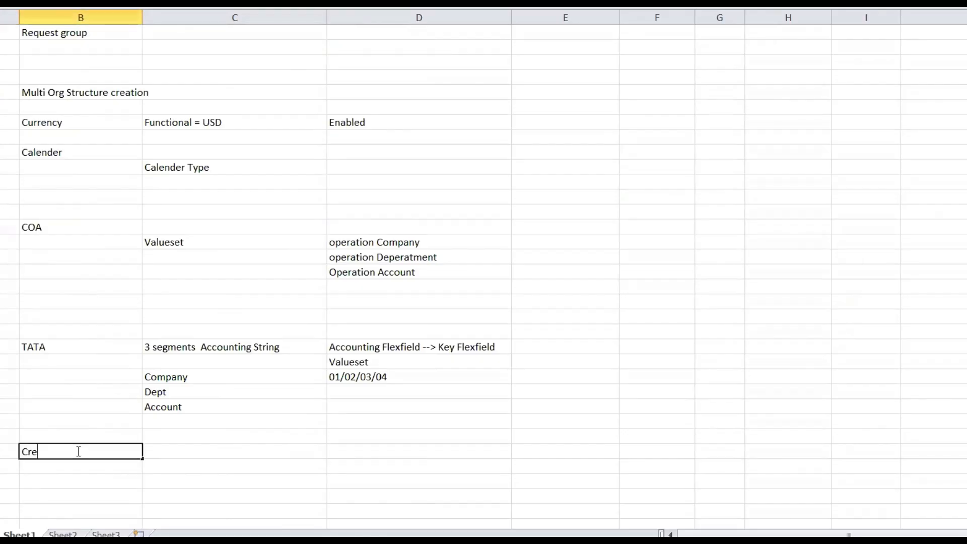
text(ate Ledger)
click(171, 466)
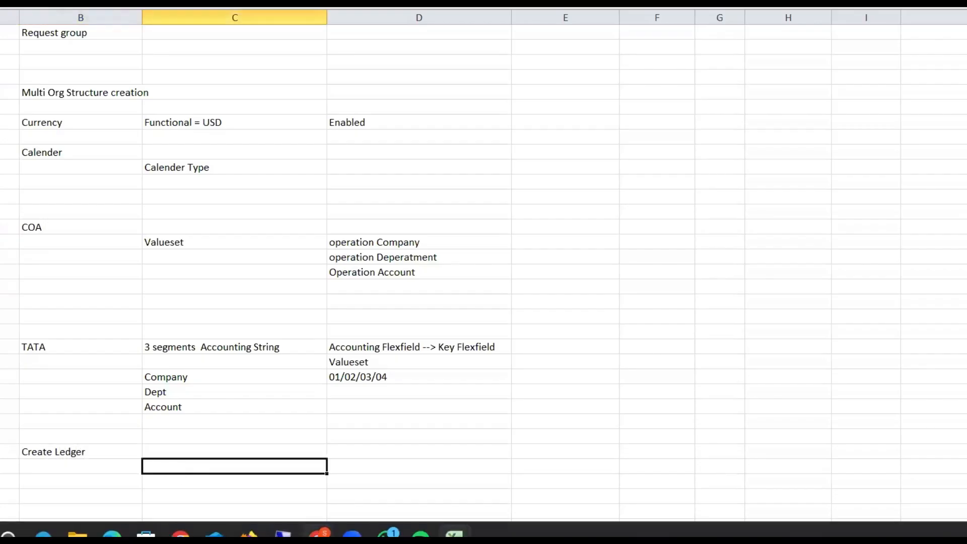
Switch back to Oracle Applications, collapse the Navigator tree and expand Setup, Financials and Accounting Setup Manager to reach Accounting Setups.
click(318, 533)
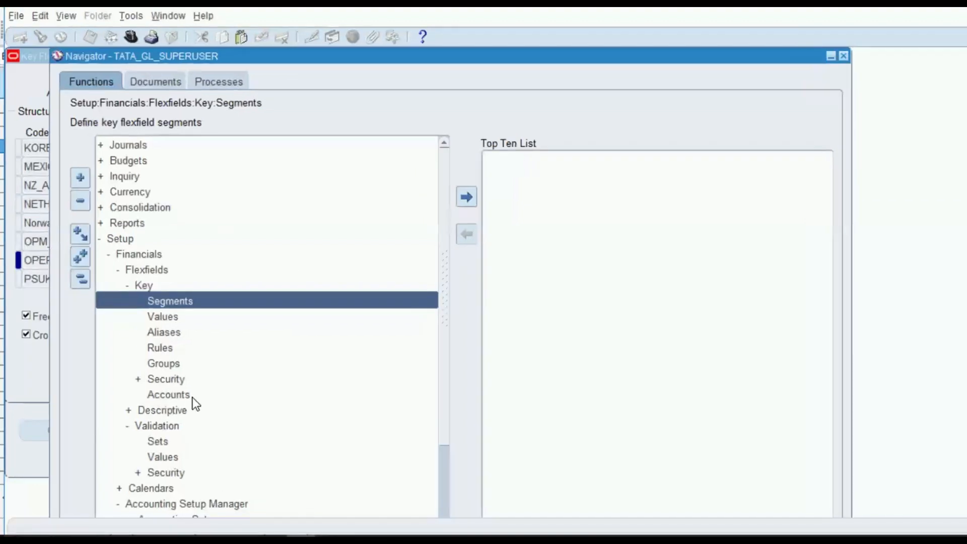
click(86, 280)
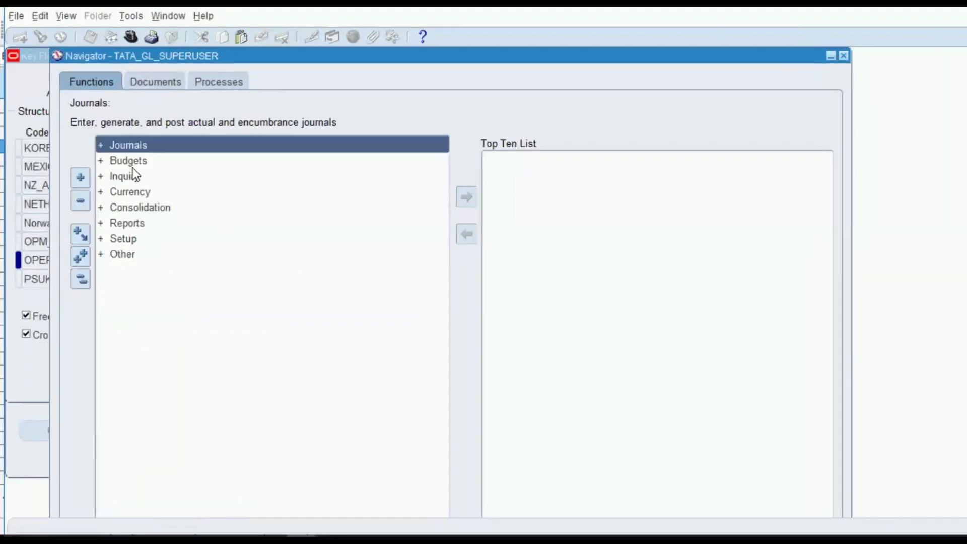
double_click(131, 242)
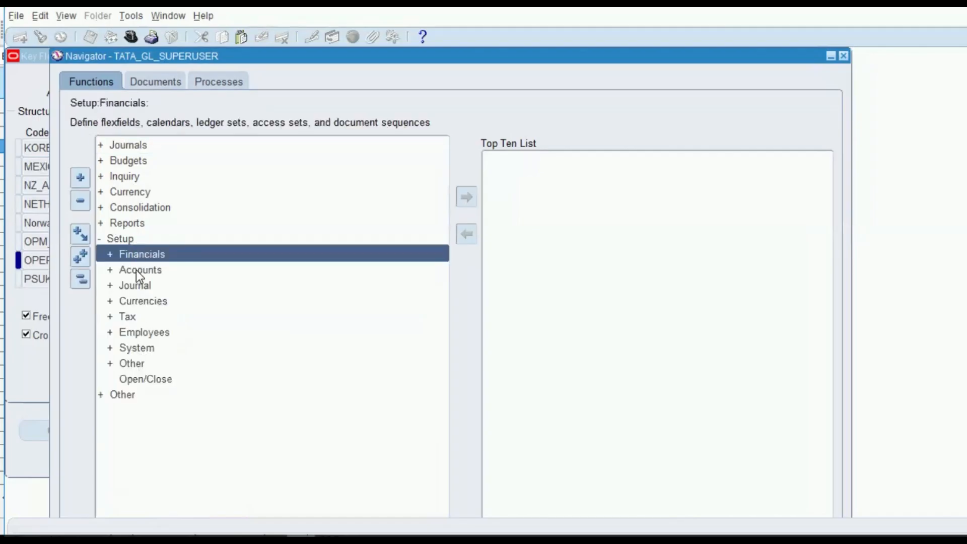
double_click(141, 255)
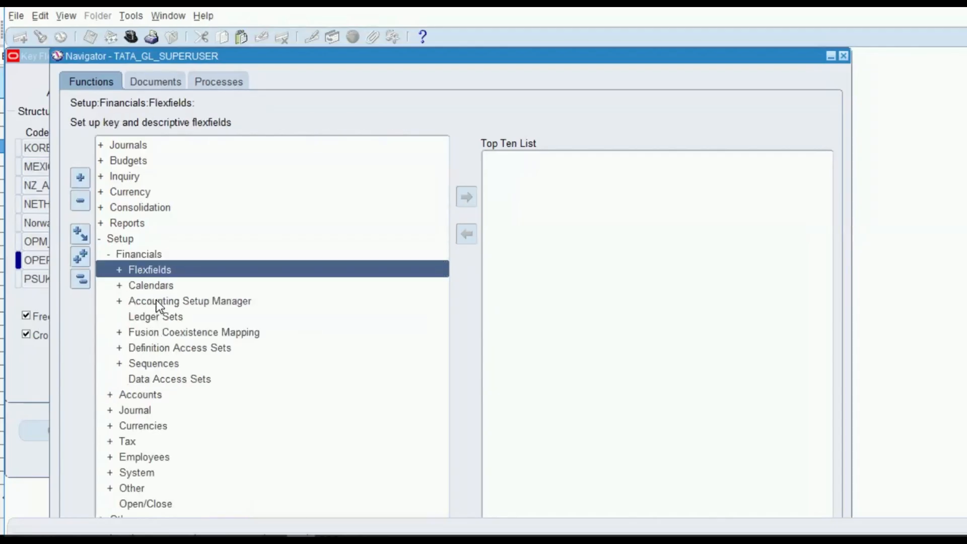
double_click(159, 302)
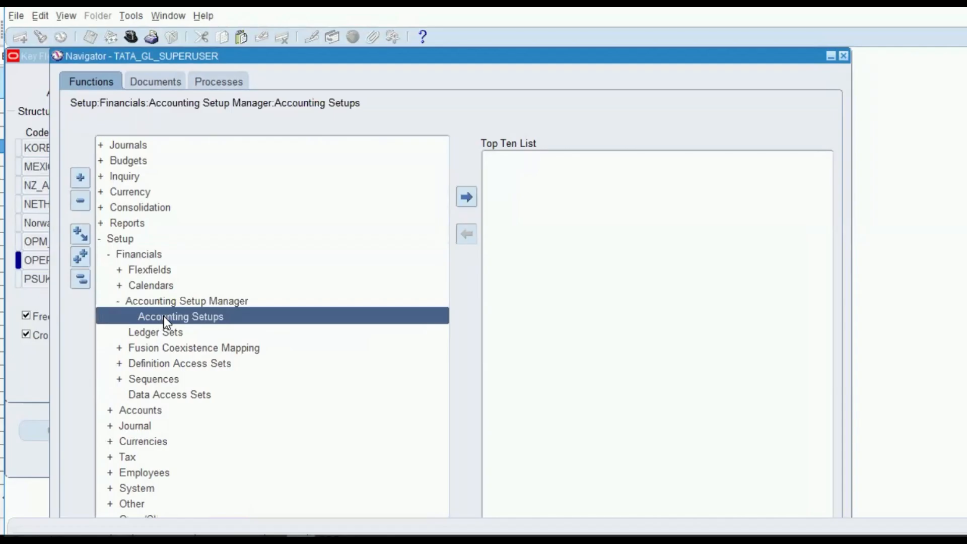
Open Accounting Setups, begin a new accounting setup and start creating a legal entity for it.
double_click(191, 317)
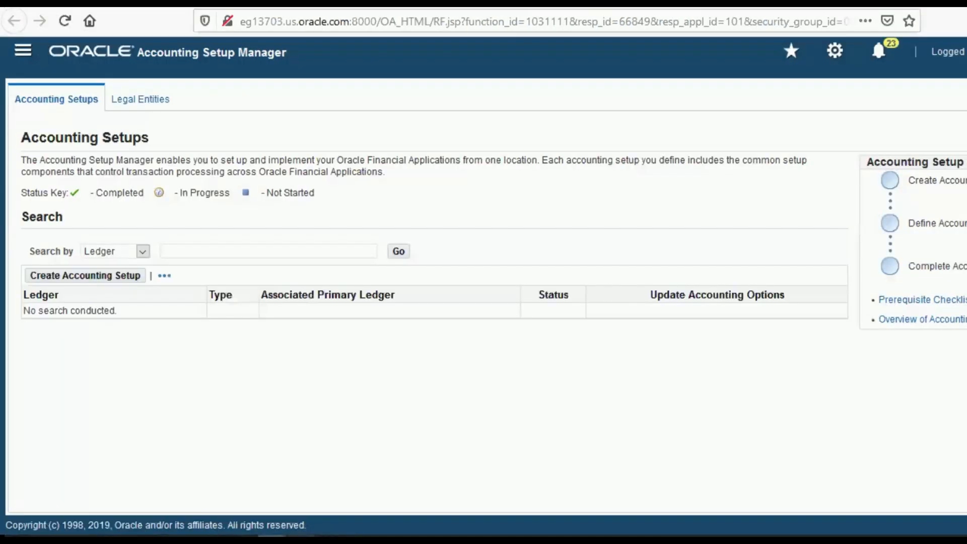
click(301, 540)
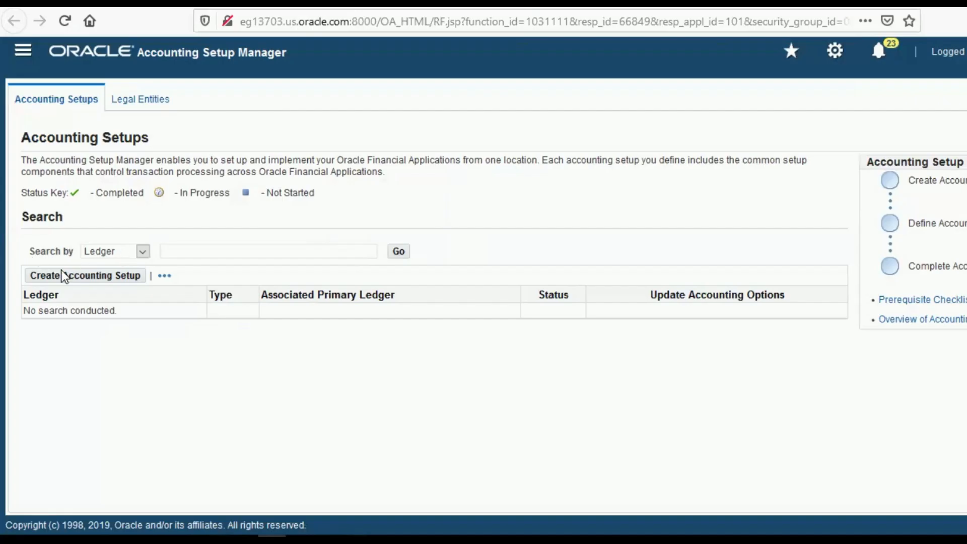
click(124, 286)
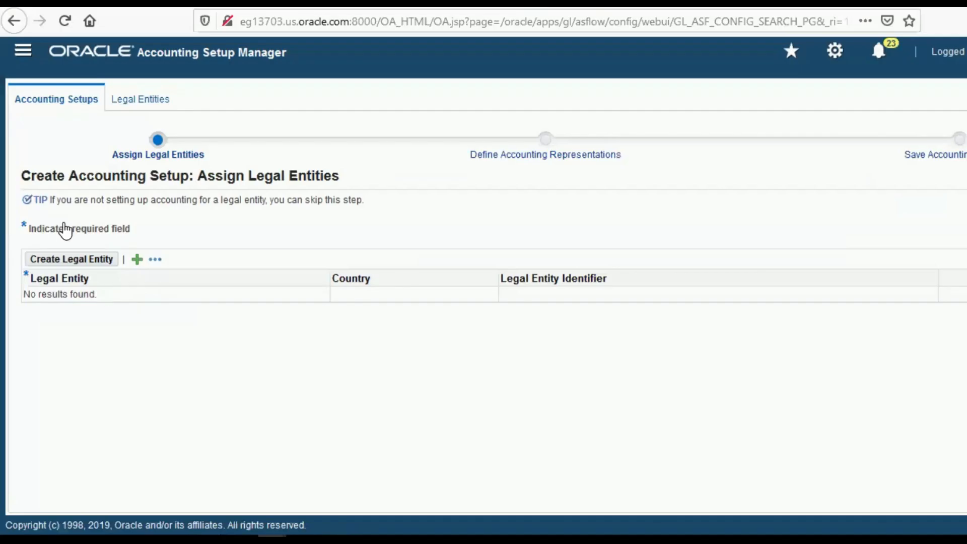
click(75, 262)
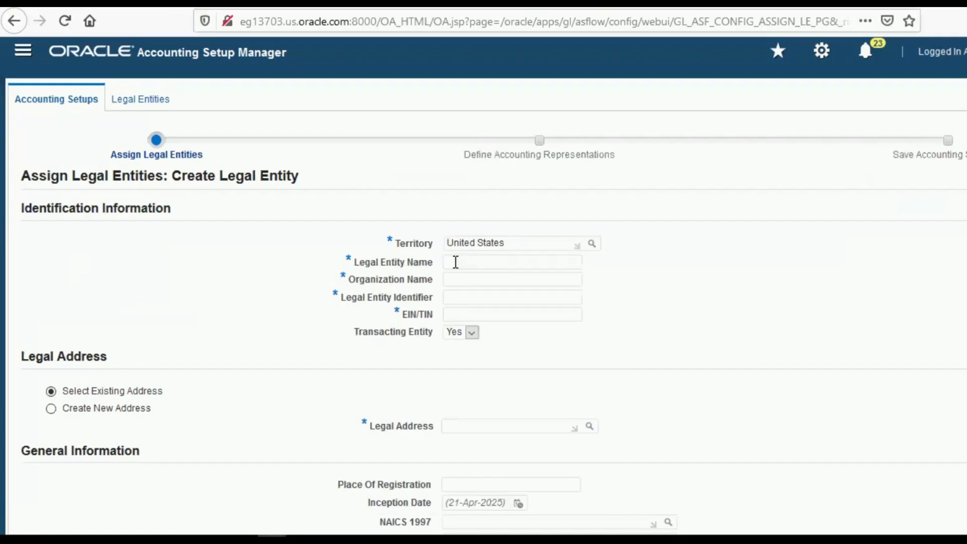
Enter TATA as the legal entity name, organization name, legal entity identifier and EIN/TIN.
text(TATA)
click(464, 276)
text(TATATATA)
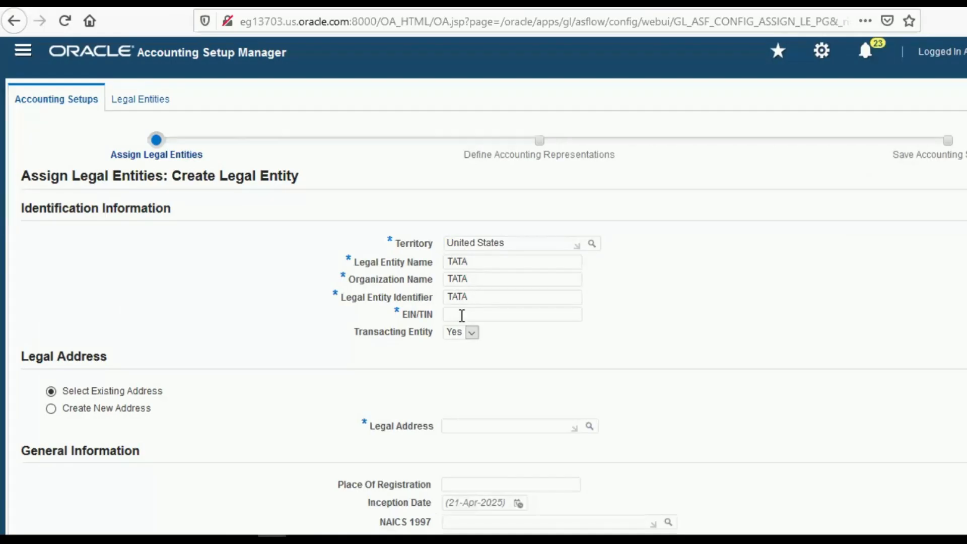
click(462, 315)
text(TATA)
scroll(540, 326, down, 3)
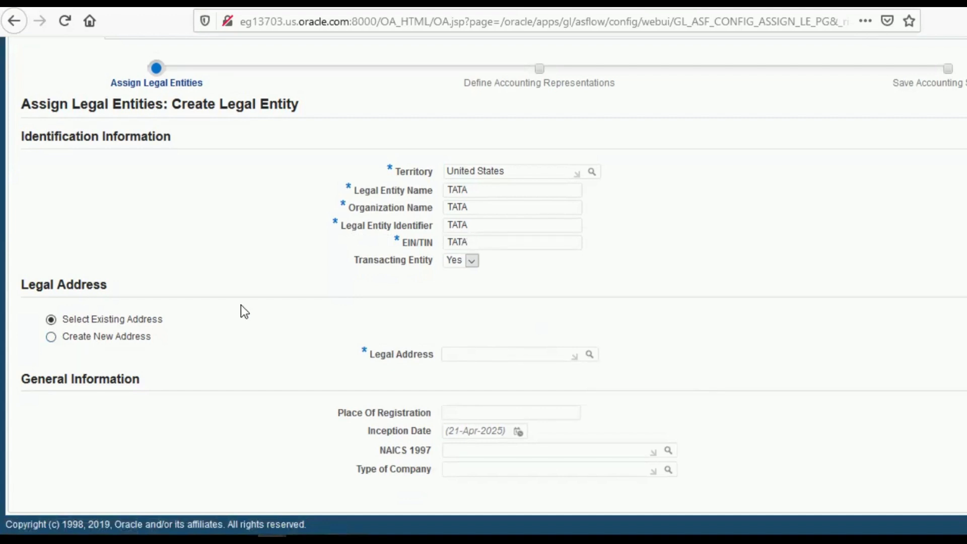
scroll(240, 304, up, 3)
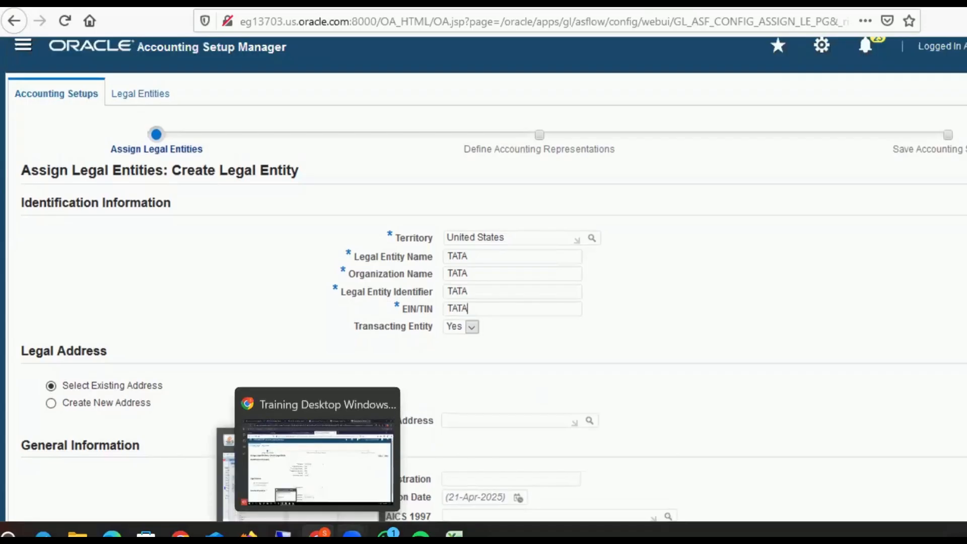
Switch to the INV Class 1 workbook, review the Legal Entity level in the multi-org structure table, and return to the Oracle page.
mouse_move(454, 533)
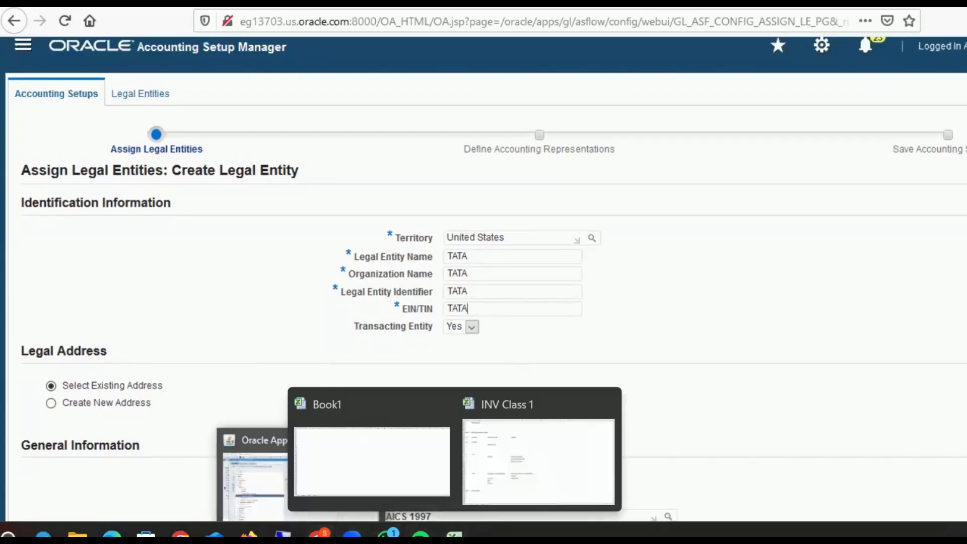
click(515, 478)
scroll(265, 243, up, 20)
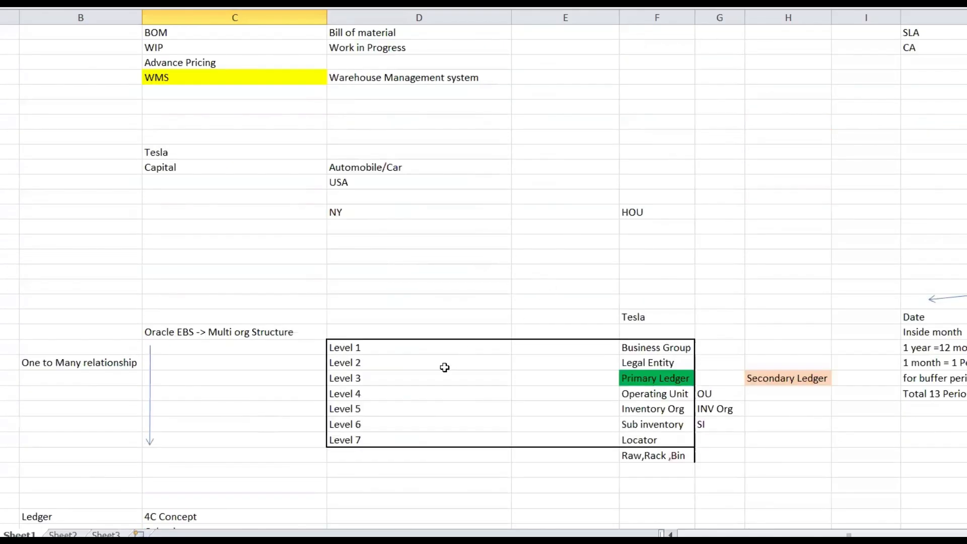
click(424, 351)
key(Right)
key(Right)
key(Down)
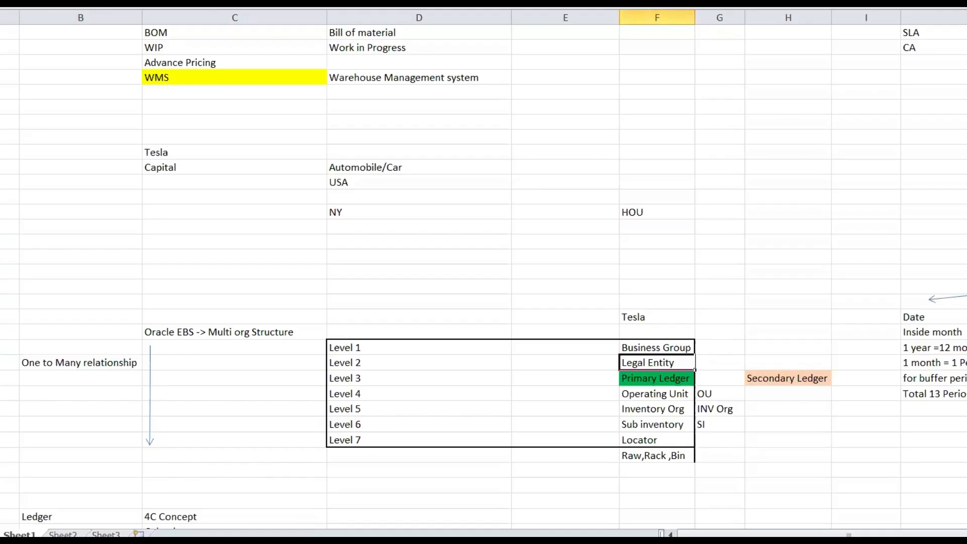
click(271, 536)
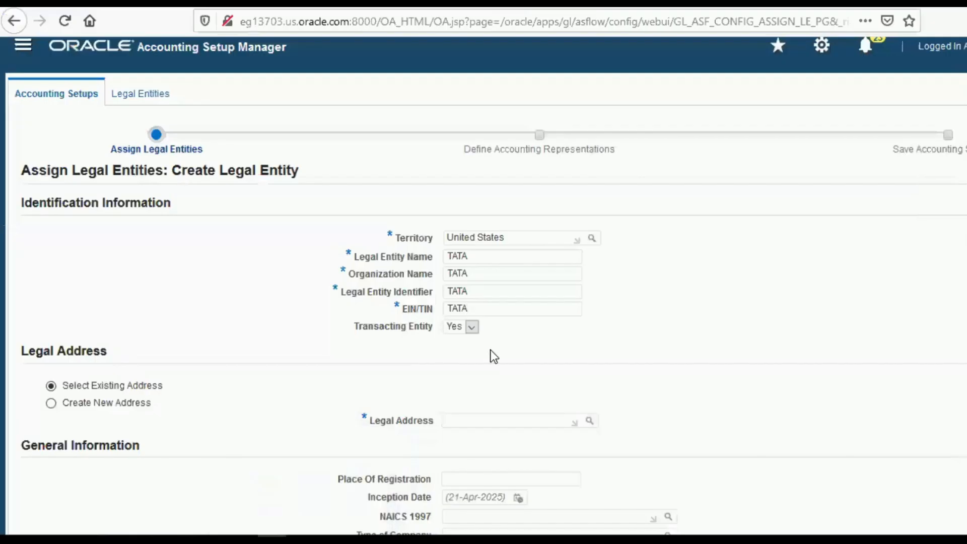
Choose to create a new legal address, with TATA USA as the location and address line 1.
scroll(490, 349, down, 2)
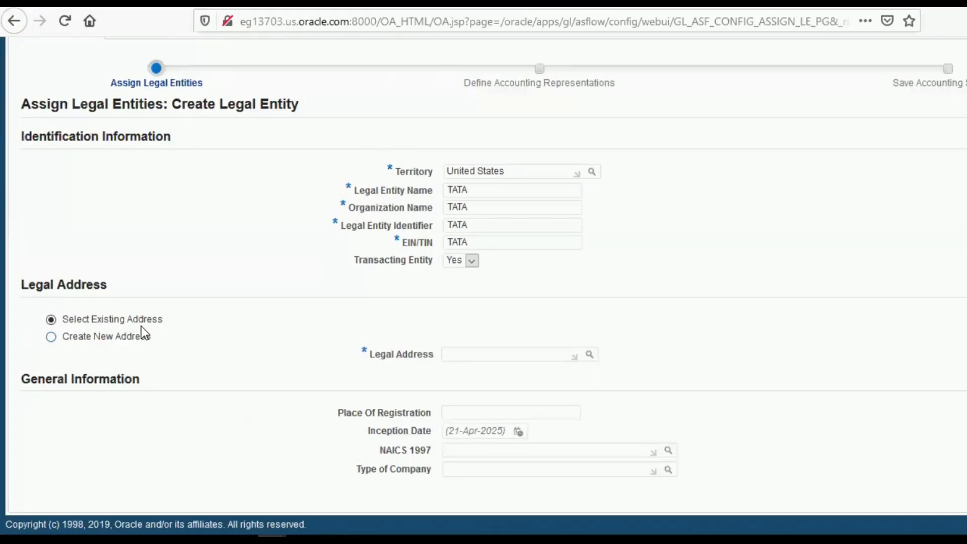
click(51, 337)
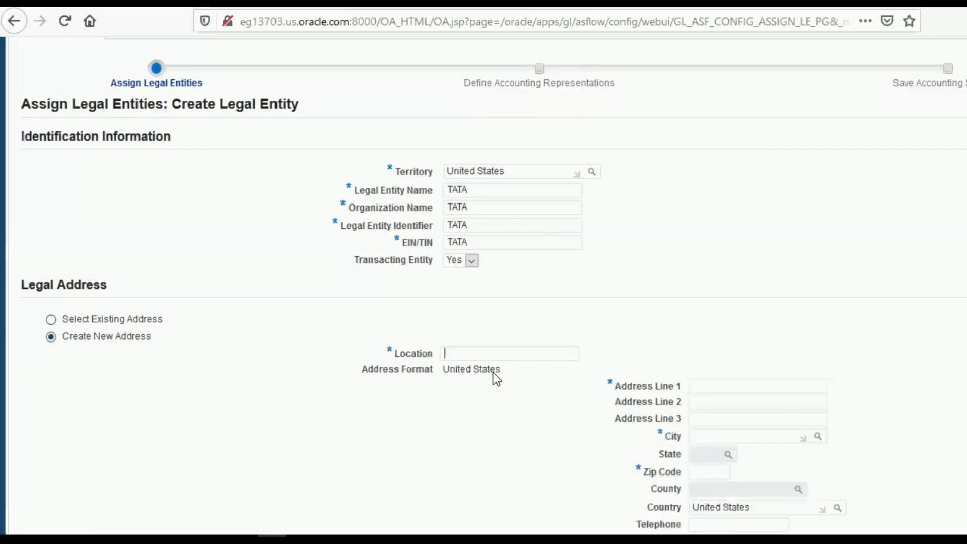
click(484, 354)
scroll(477, 343, down, 3)
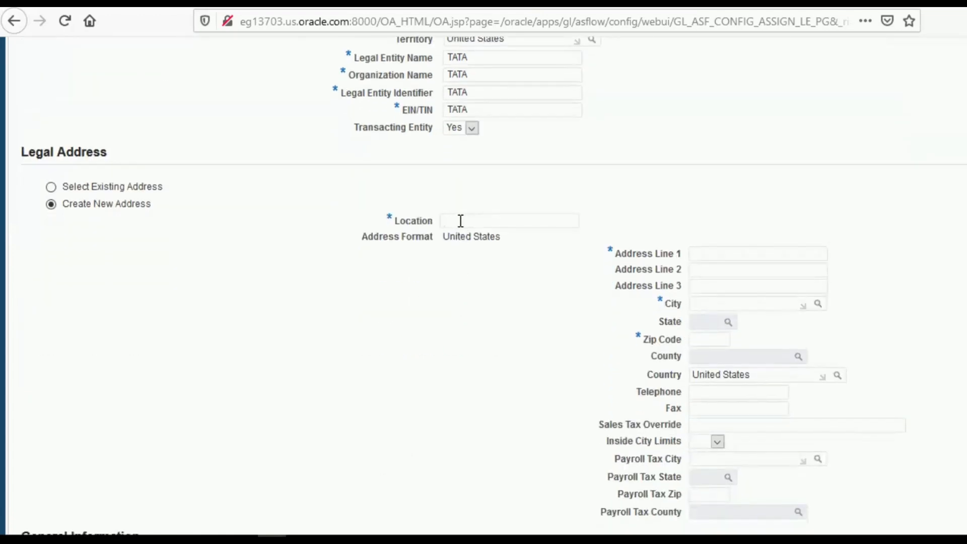
text(TATA USA)
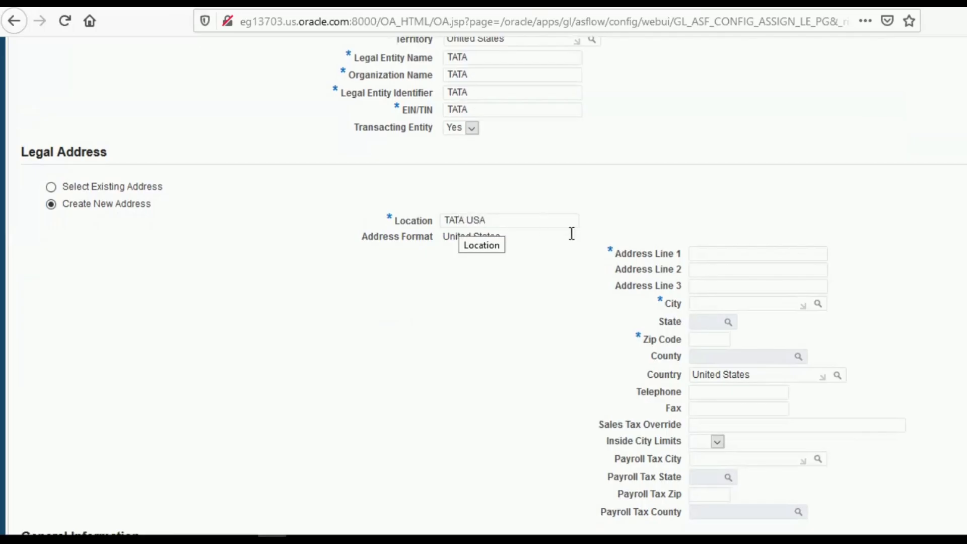
click(699, 254)
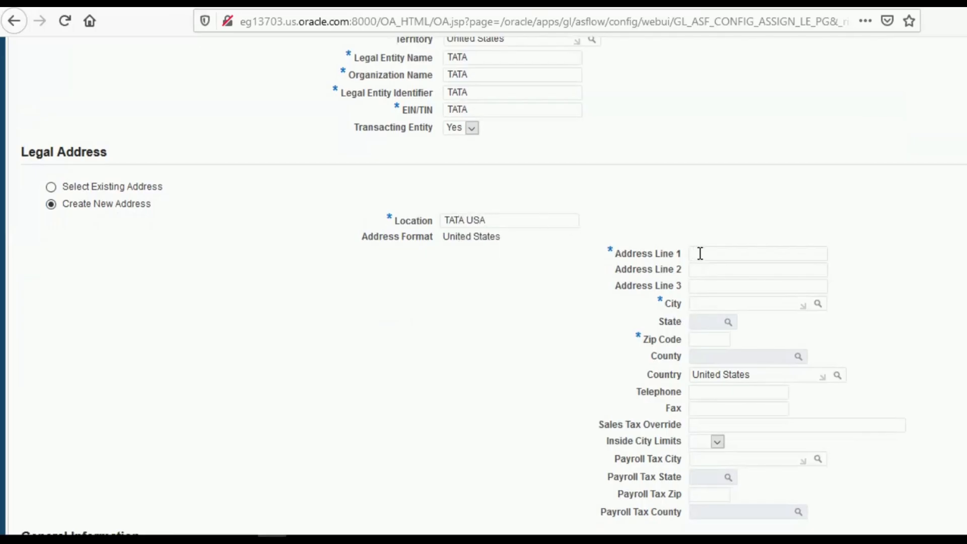
text(TATA USA)
key(Tab)
key(Tab)
key(Tab)
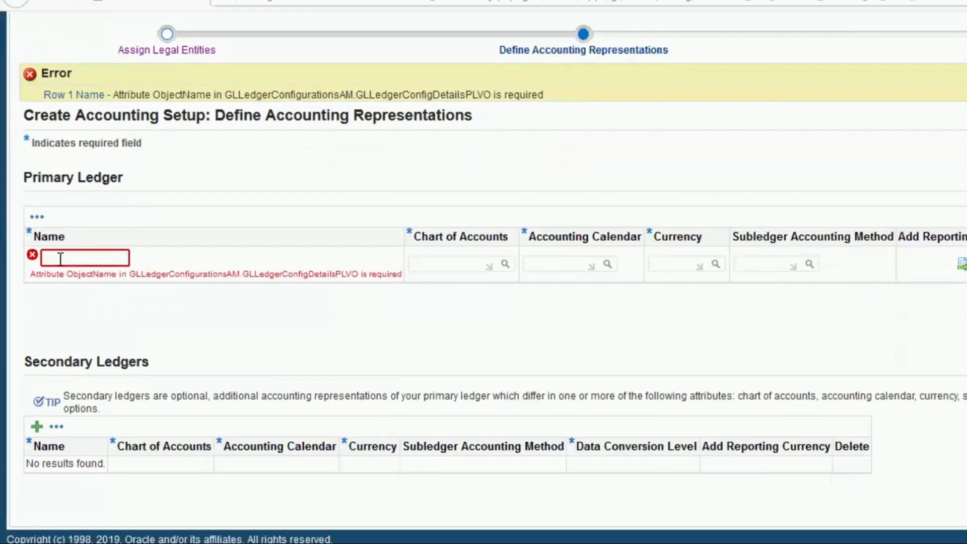
Name the primary ledger TATA Primary Ledger and enter TATA COA as its chart of accounts.
text(TATA Primary Ledger)
key(Tab)
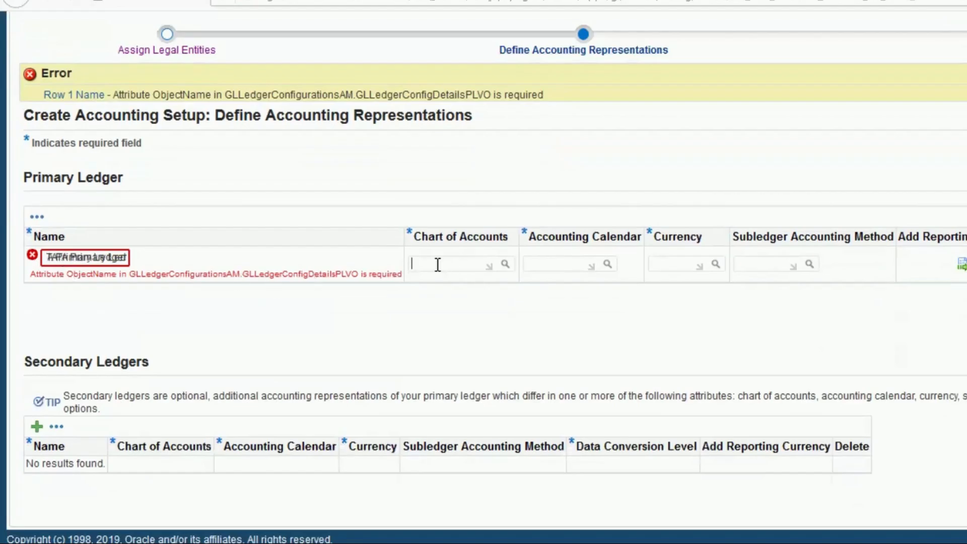
text(TATA)
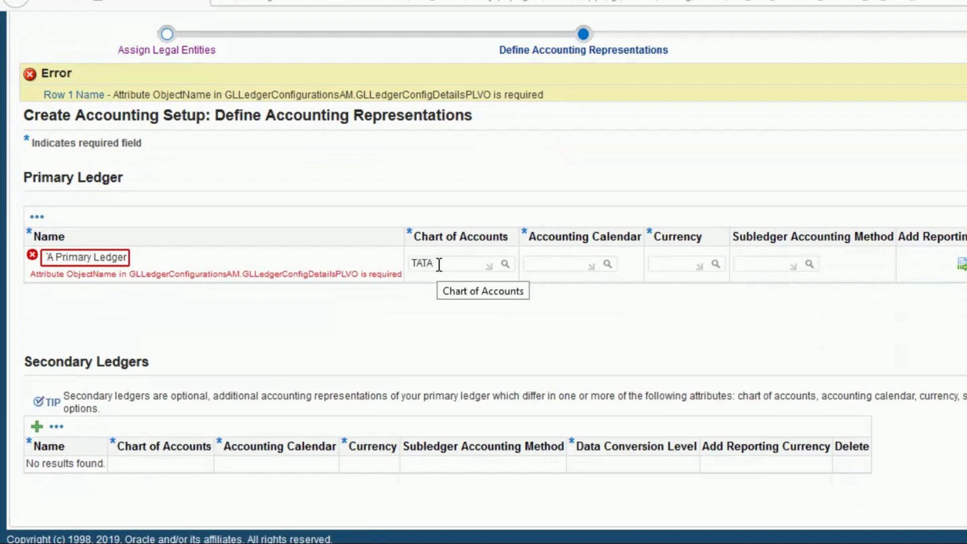
text( COA)
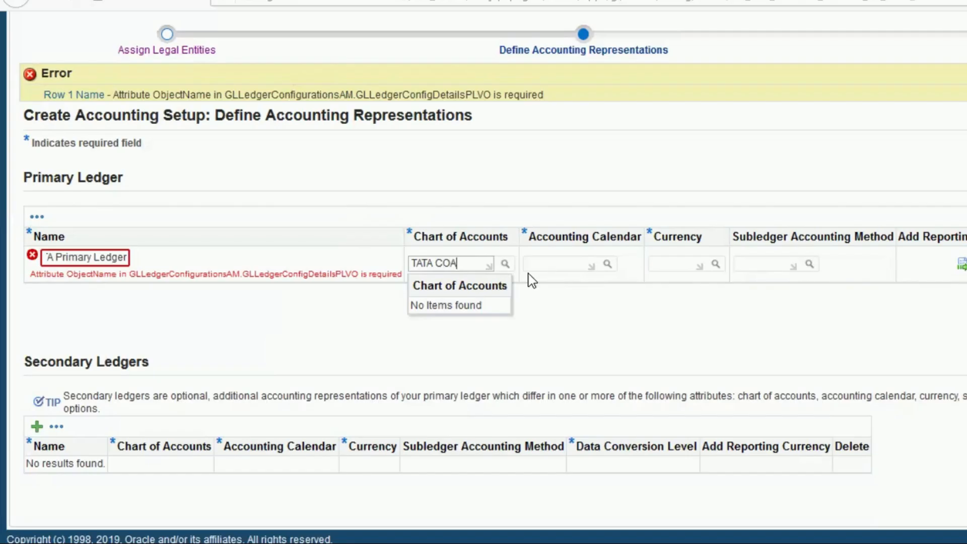
Search the charts of accounts for %TAT% and select TATA_COA for the primary ledger.
click(505, 264)
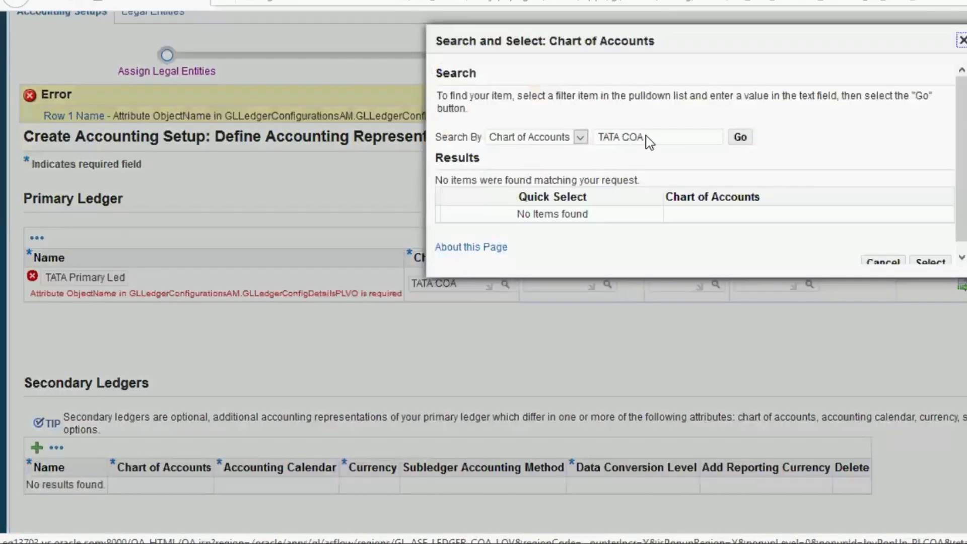
drag(647, 137, 598, 139)
key(ctrl+a)
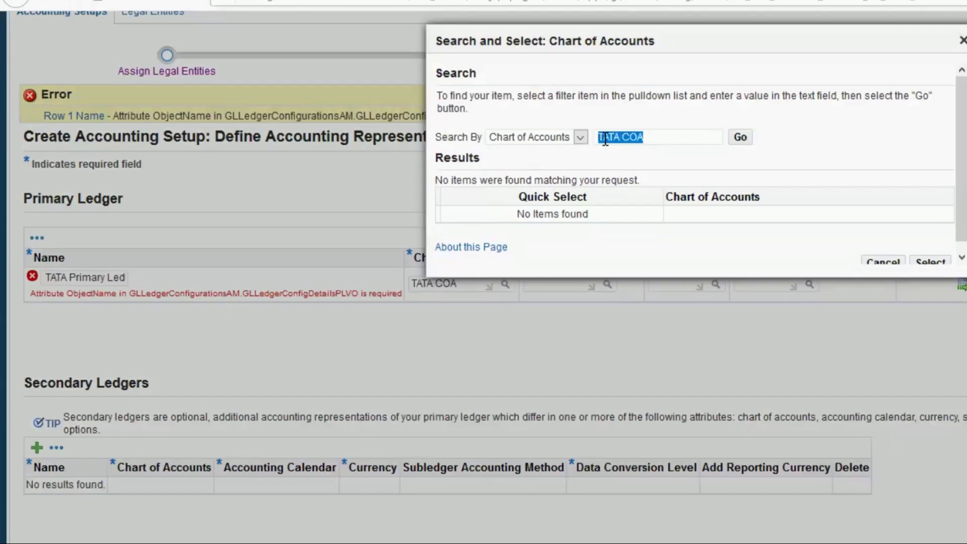
text(T)
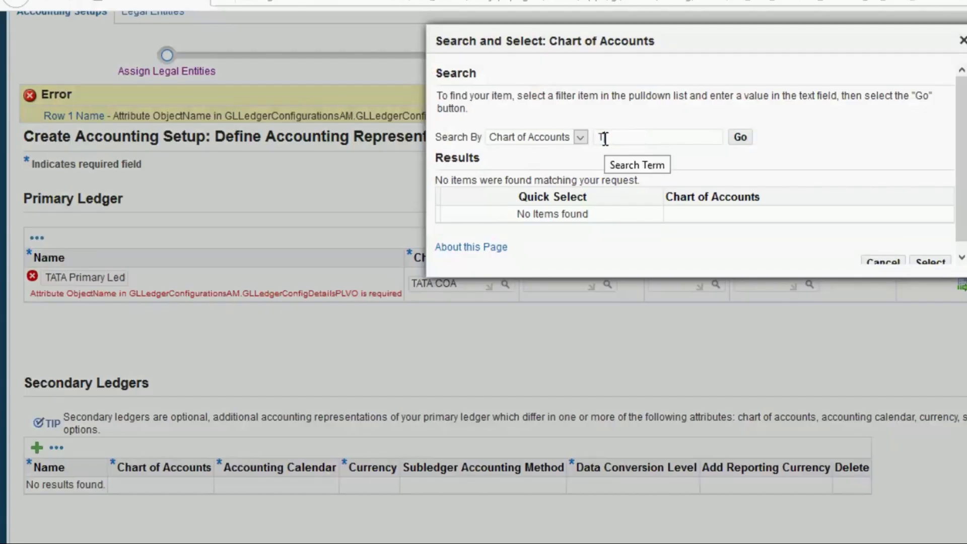
key(BackSpace)
text(%)
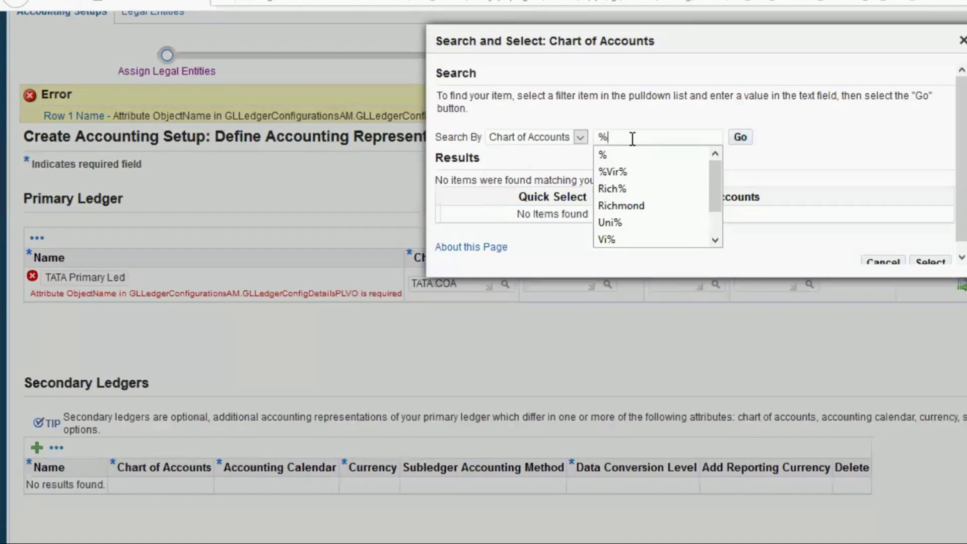
text(TAT%)
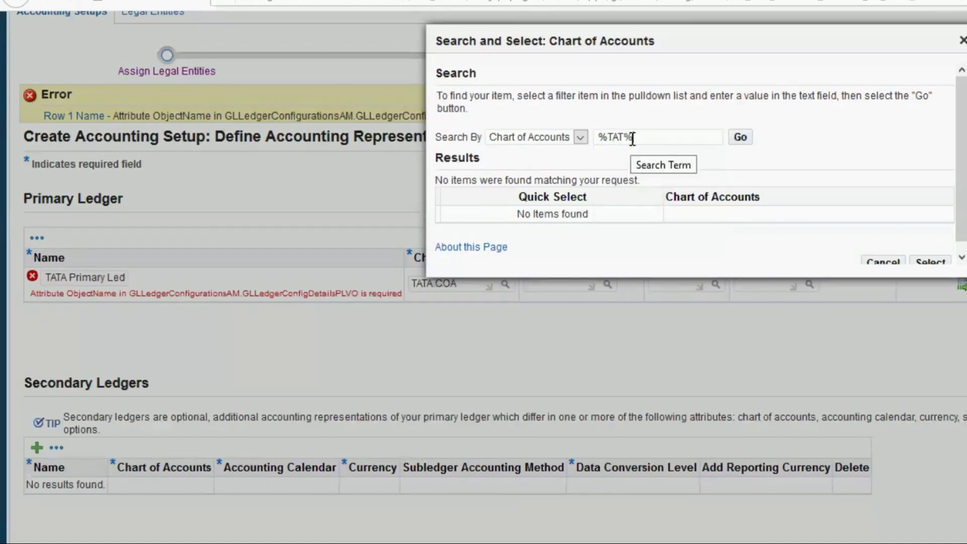
click(740, 137)
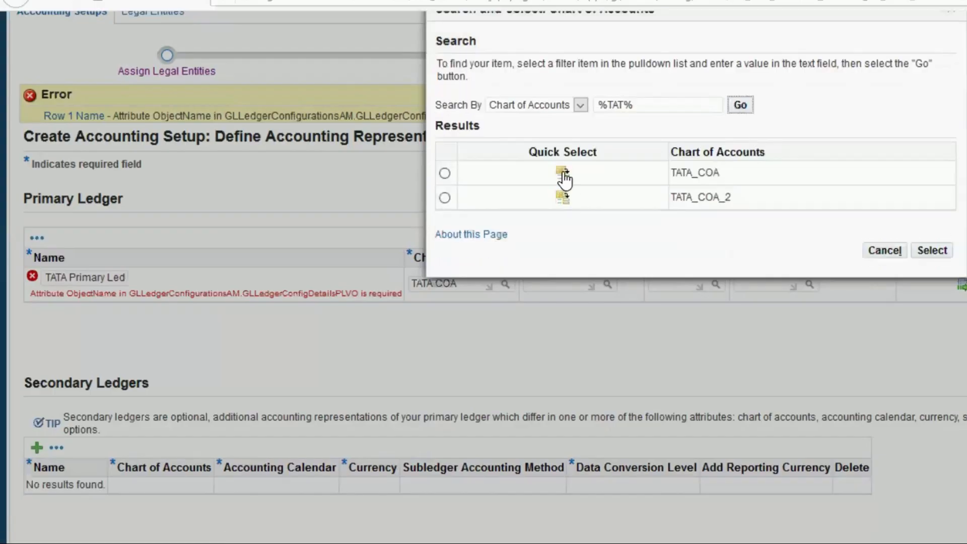
click(562, 173)
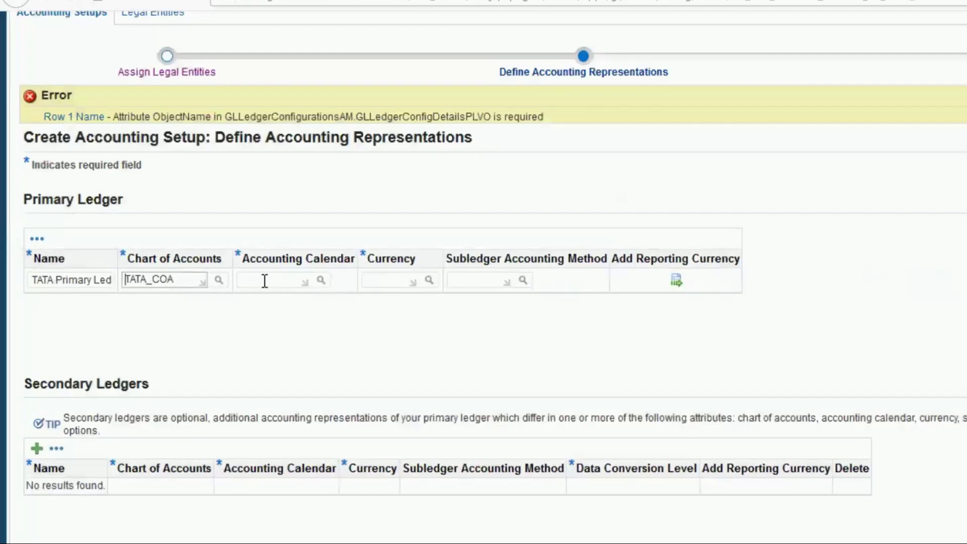
Set the primary ledger's accounting calendar to TATA_13_CAL and its currency to USD.
click(267, 275)
text(Tata%)
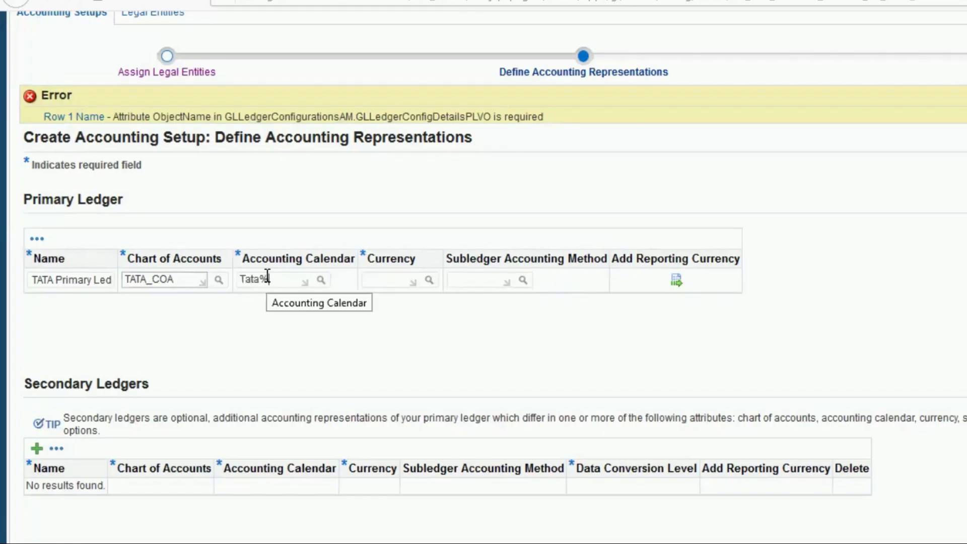
key(Tab)
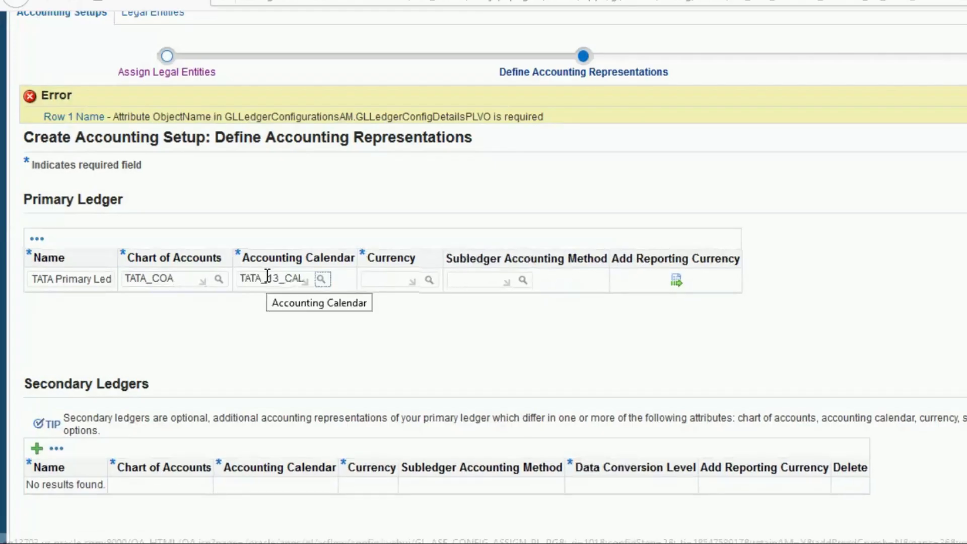
click(392, 282)
text(USD)
key(Tab)
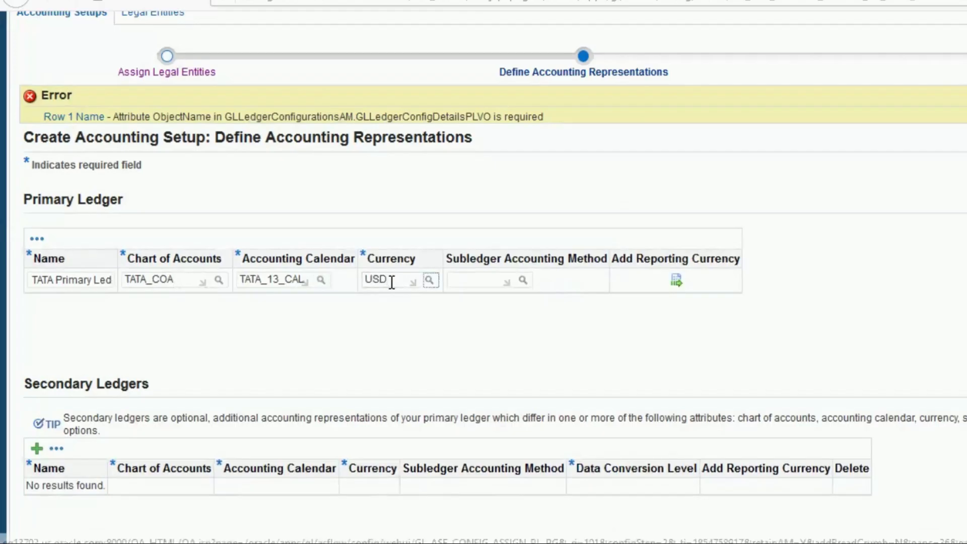
Search the subledger accounting methods for % and select Standard Accrual for the primary ledger.
click(481, 280)
click(524, 282)
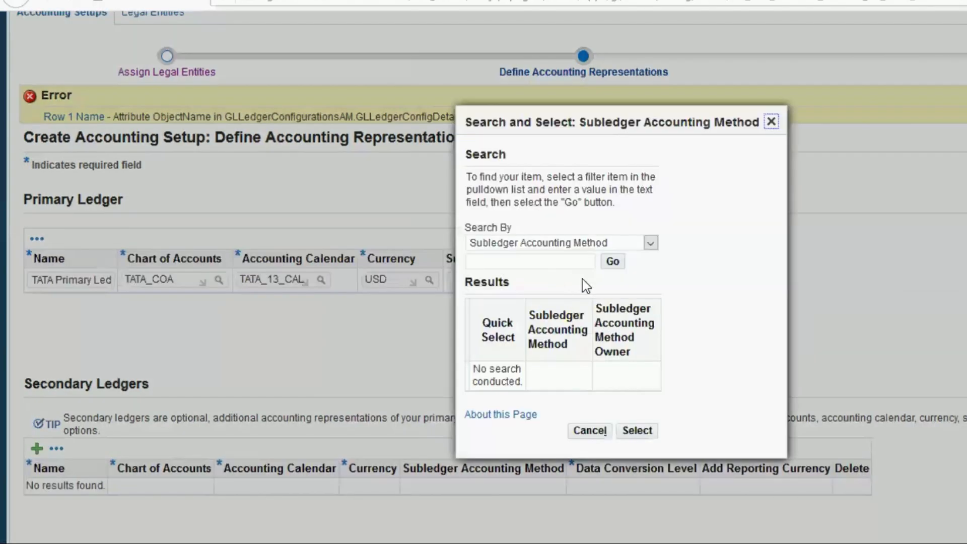
click(529, 256)
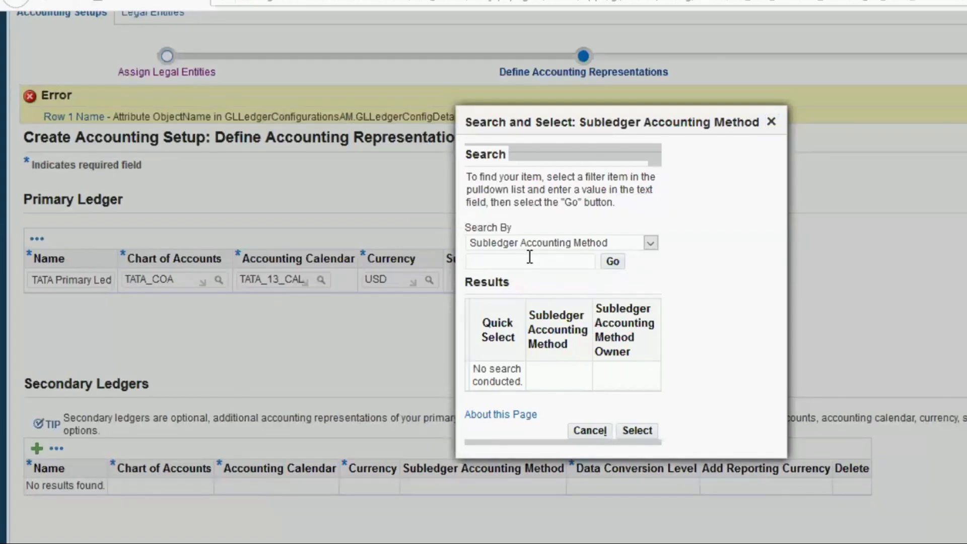
text(%)
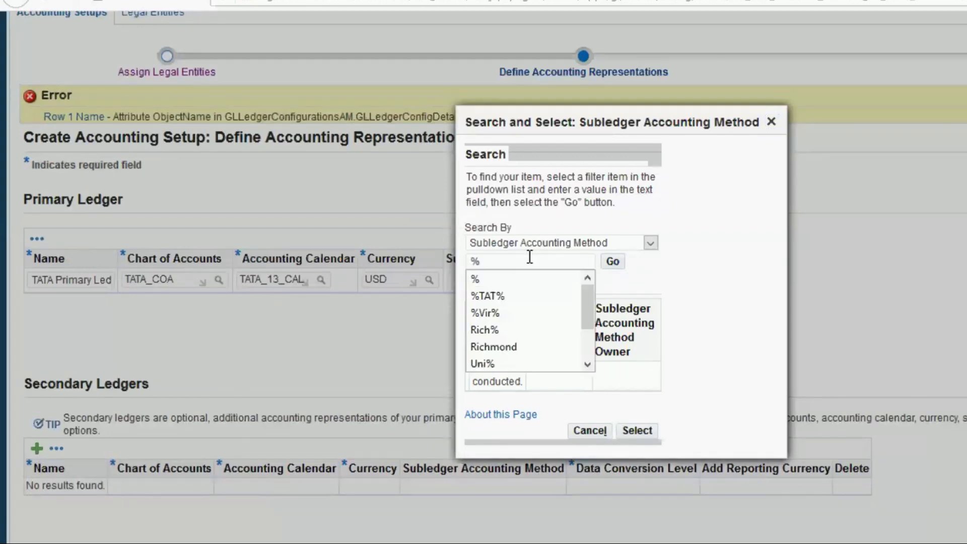
click(613, 263)
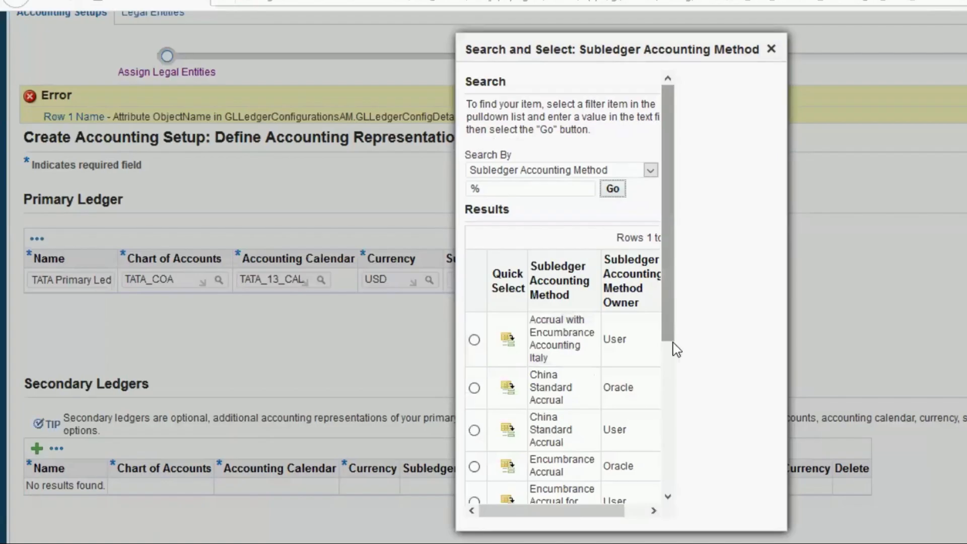
scroll(670, 327, down, 3)
scroll(670, 342, down, 1)
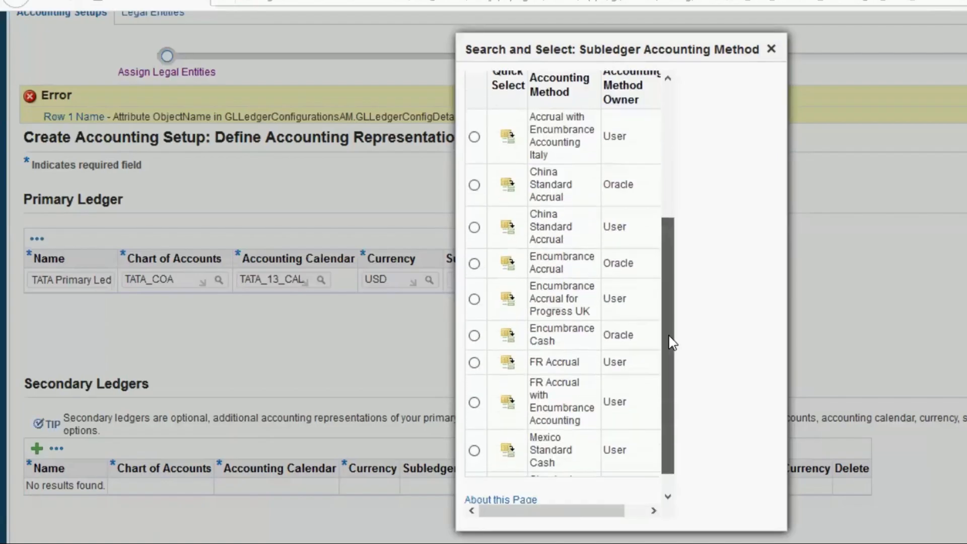
scroll(664, 425, down, 1)
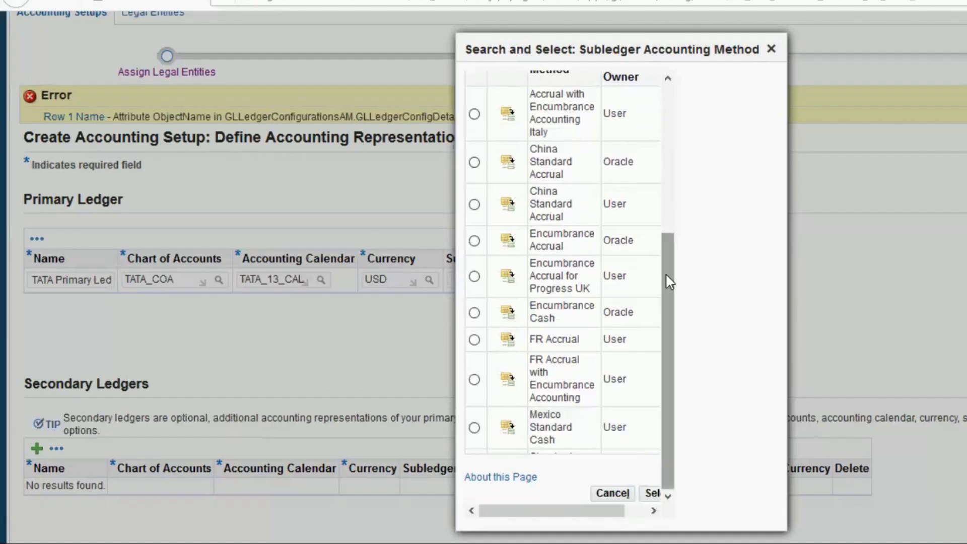
drag(666, 266, 674, 174)
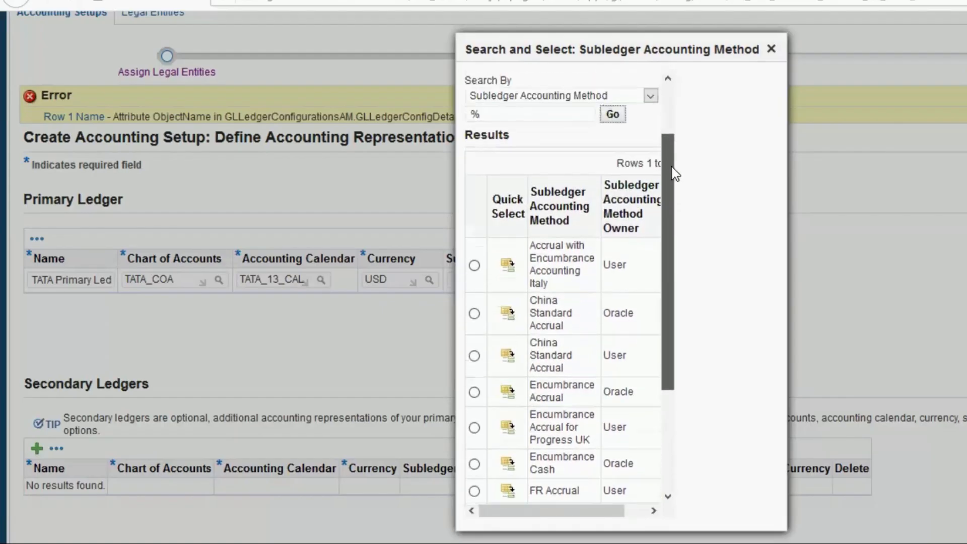
drag(665, 341, 656, 478)
drag(589, 514, 649, 517)
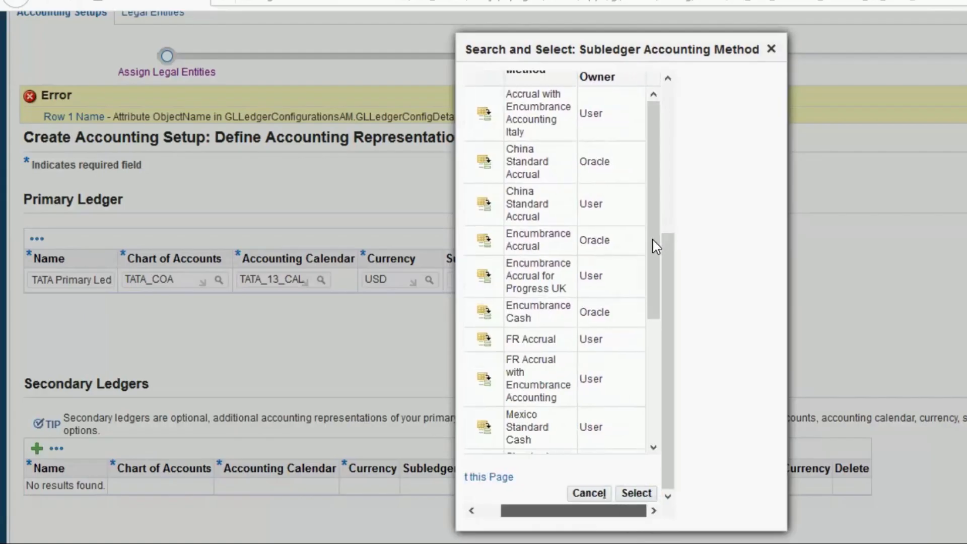
drag(651, 292, 653, 309)
click(483, 348)
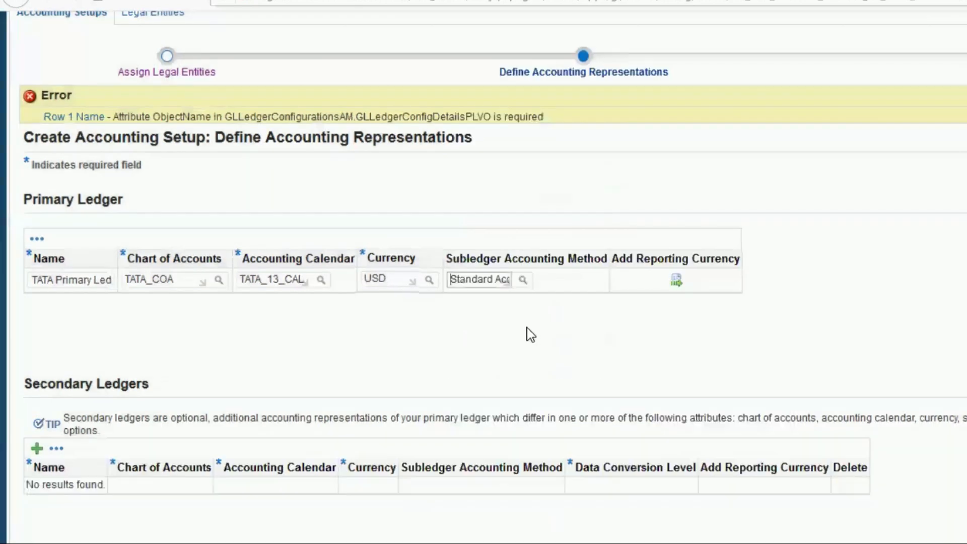
key(Tab)
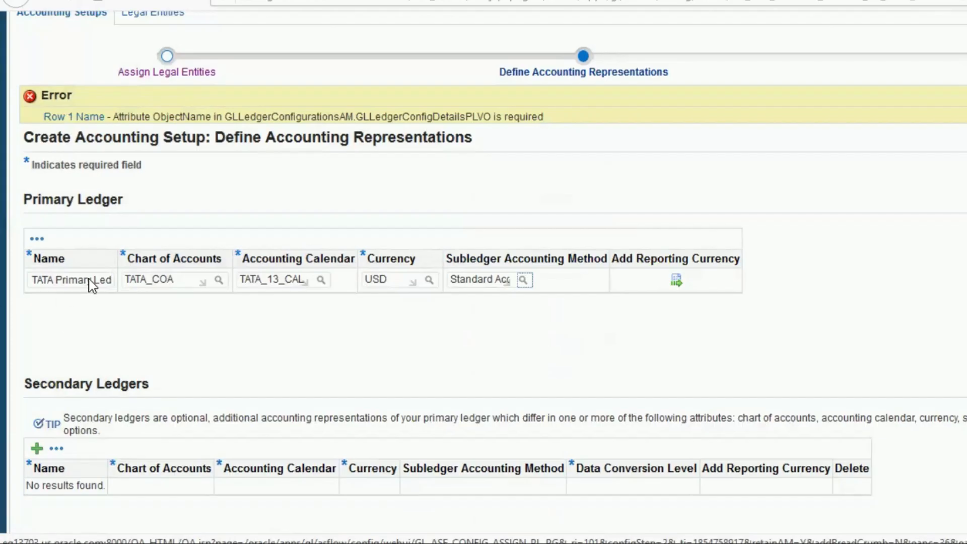
Rename the primary ledger as TATA Primary Ledger-1.
click(62, 277)
click(63, 277)
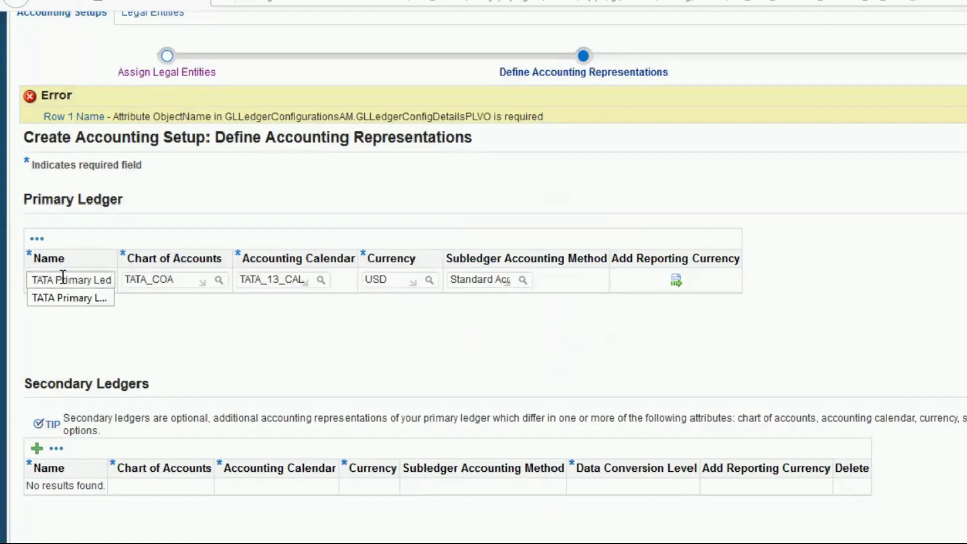
key(Right)
key(Right)
key(Right)
key(Right)
key(Right)
key(Right)
key(Right)
key(Right)
key(Right)
key(Right)
key(Right)
key(Right)
key(Right)
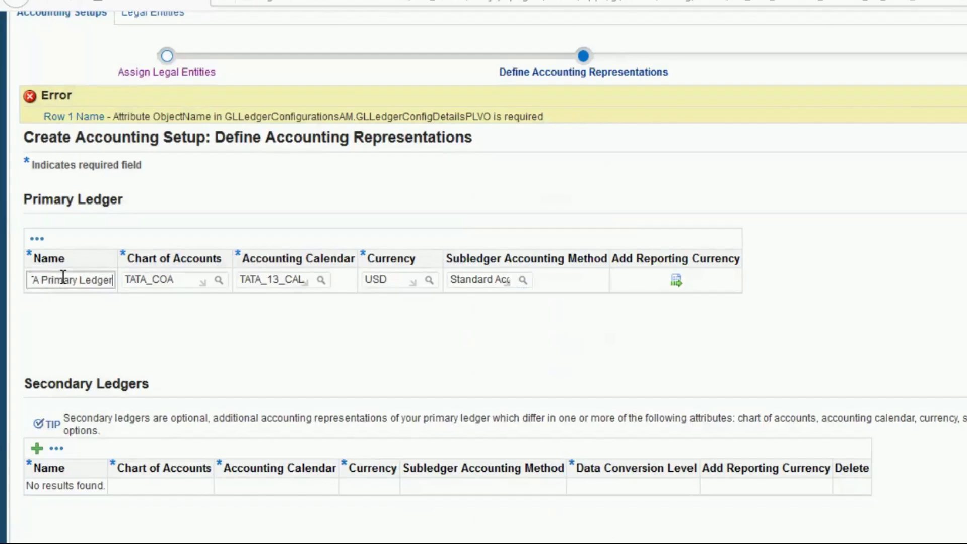
text(-1)
key(Tab)
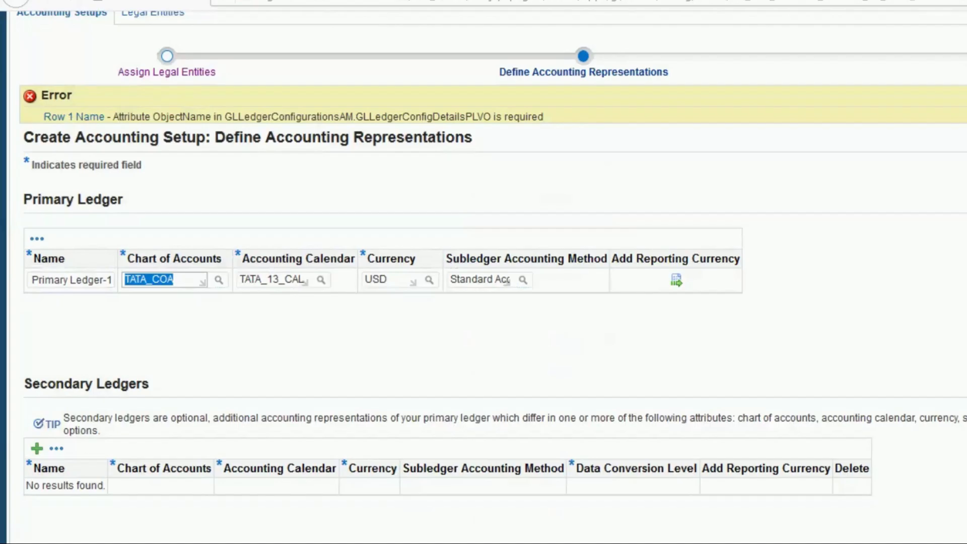
Proceed to the Save Accounting Structure review and try to save the accounting setup.
click(964, 165)
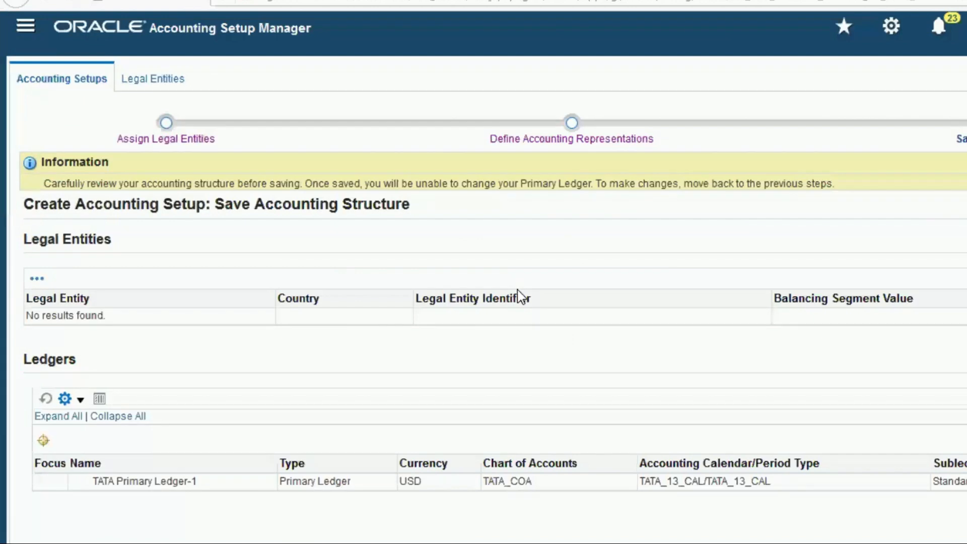
scroll(540, 328, down, 1)
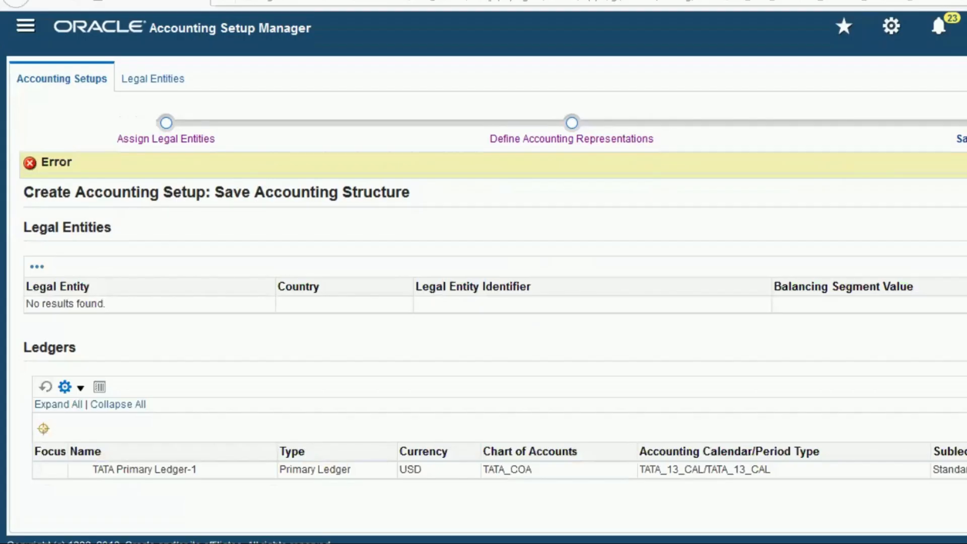
scroll(912, 431, down, 1)
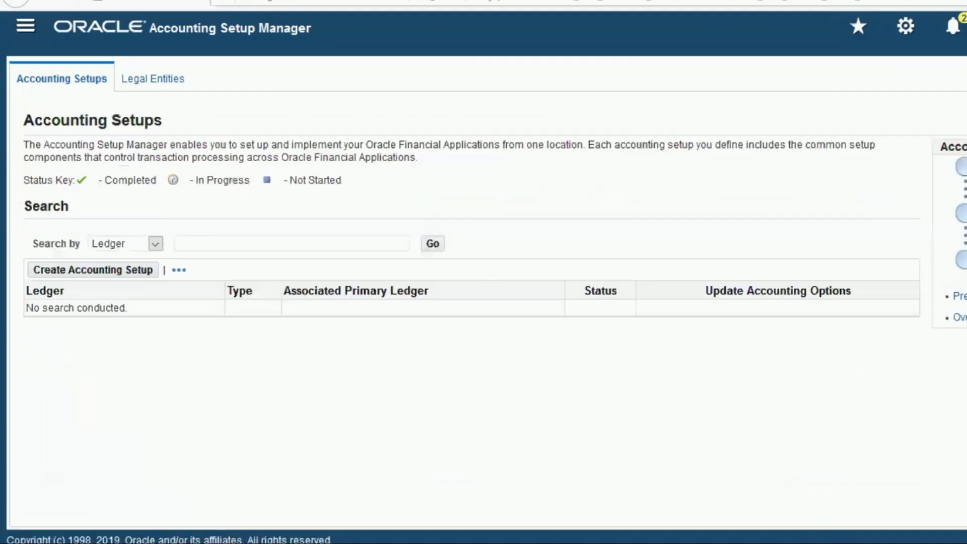
Search the legal entities by name for TATA% and open the details of the TATA legal entity.
click(149, 83)
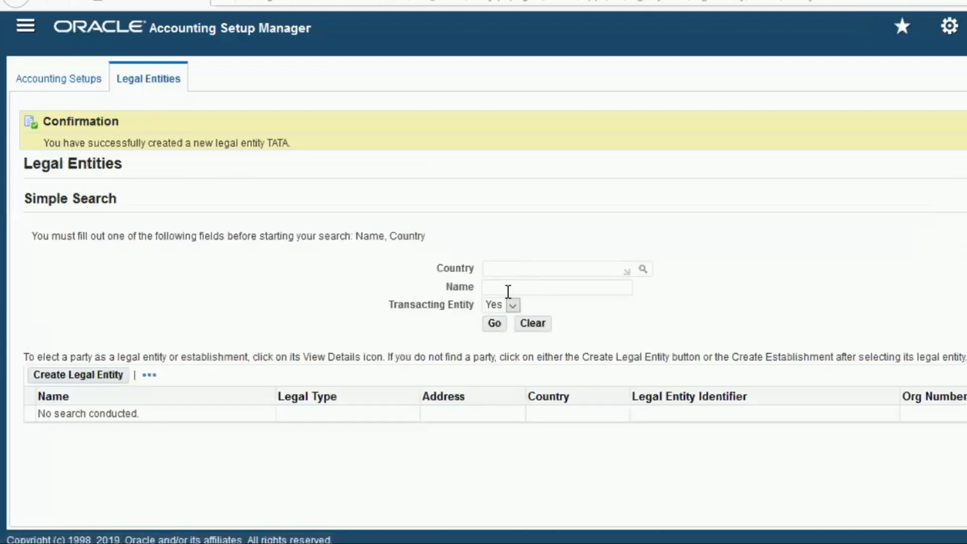
click(508, 291)
text(TATA%)
click(496, 325)
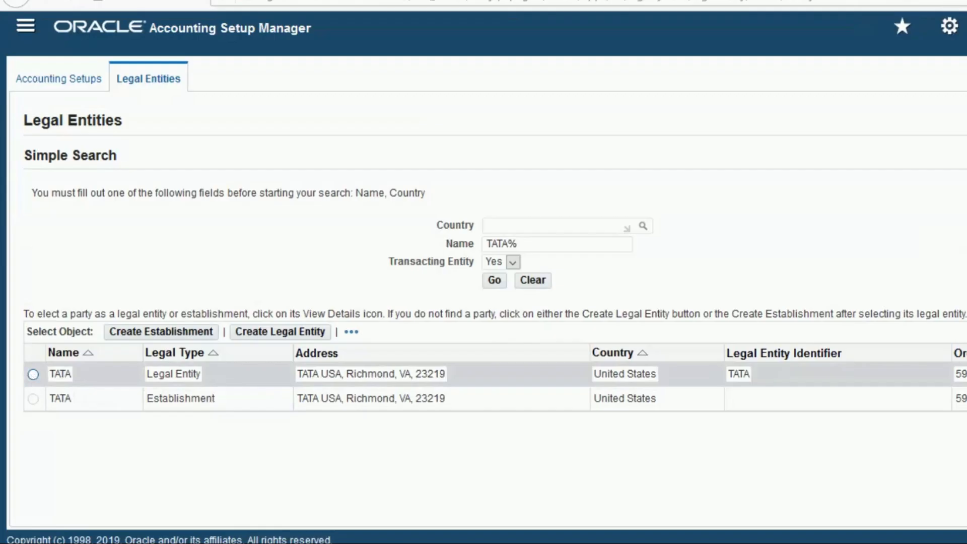
click(963, 374)
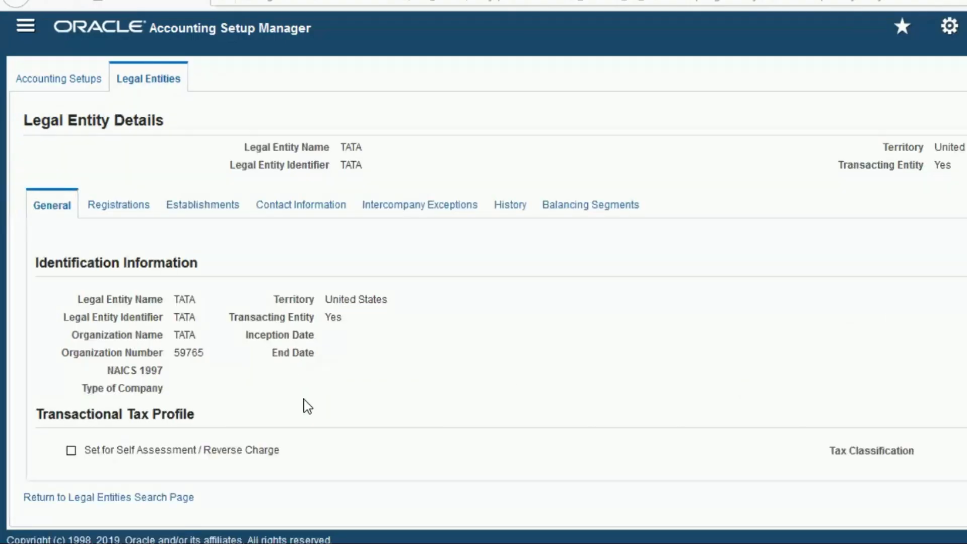
Review the TATA legal entity's registrations, establishments, contact information and intercompany exceptions.
click(124, 205)
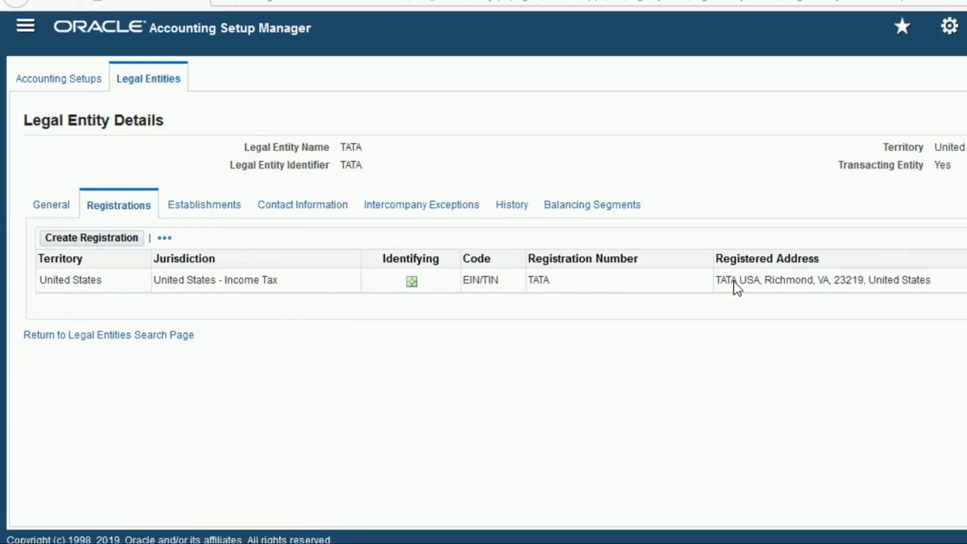
click(212, 216)
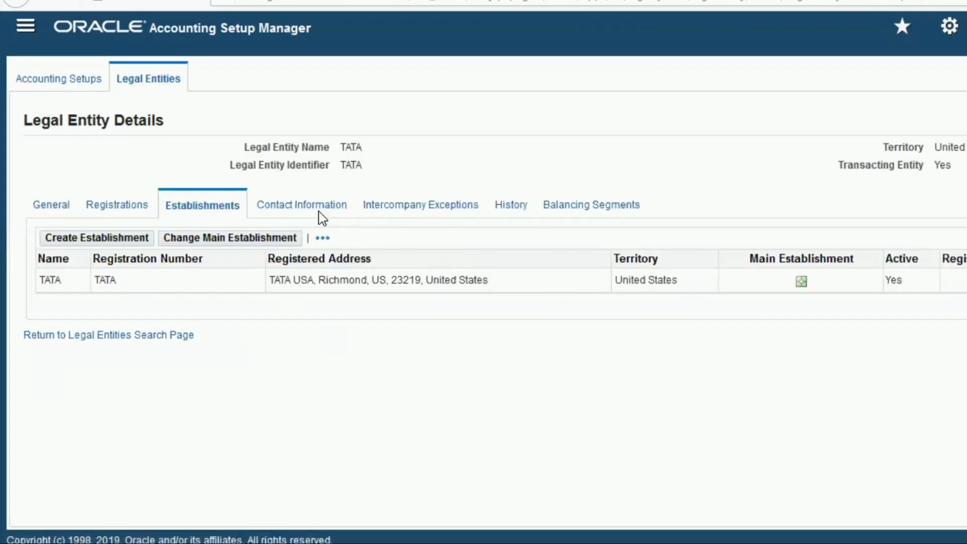
click(323, 212)
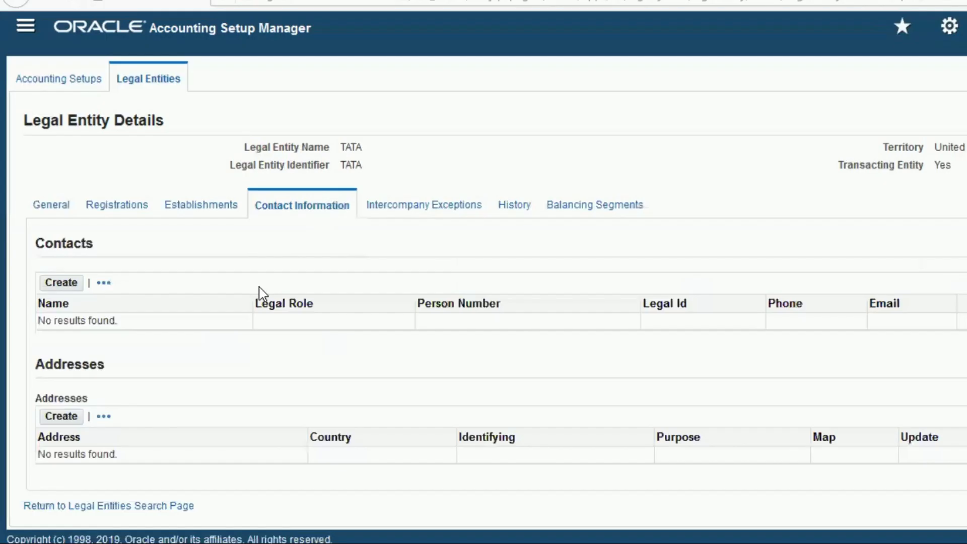
click(448, 214)
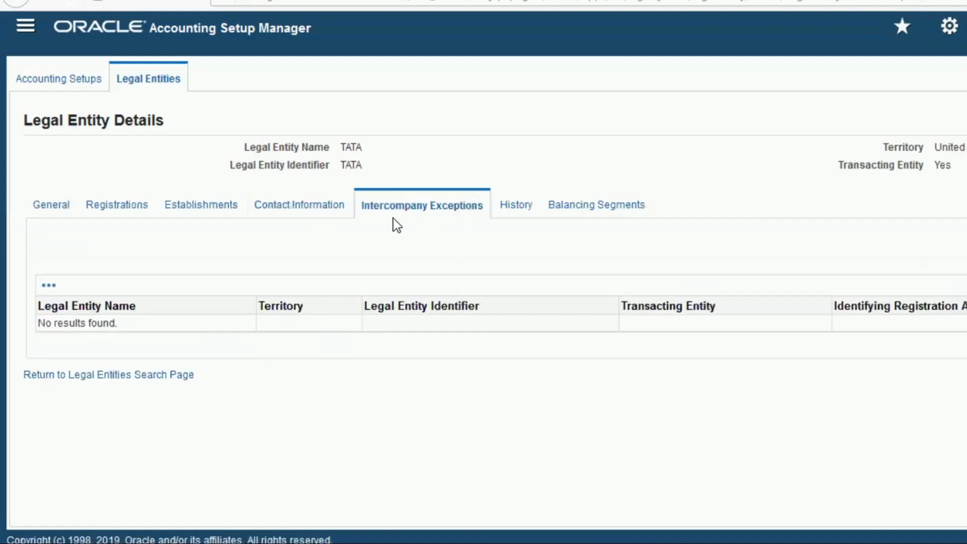
Search the accounting setups for ledgers matching TATA%.
click(54, 86)
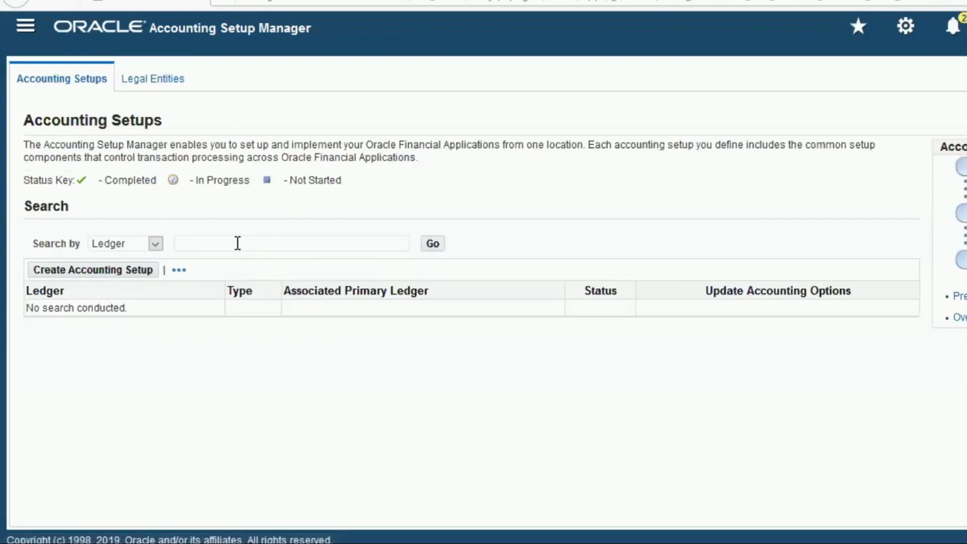
click(225, 246)
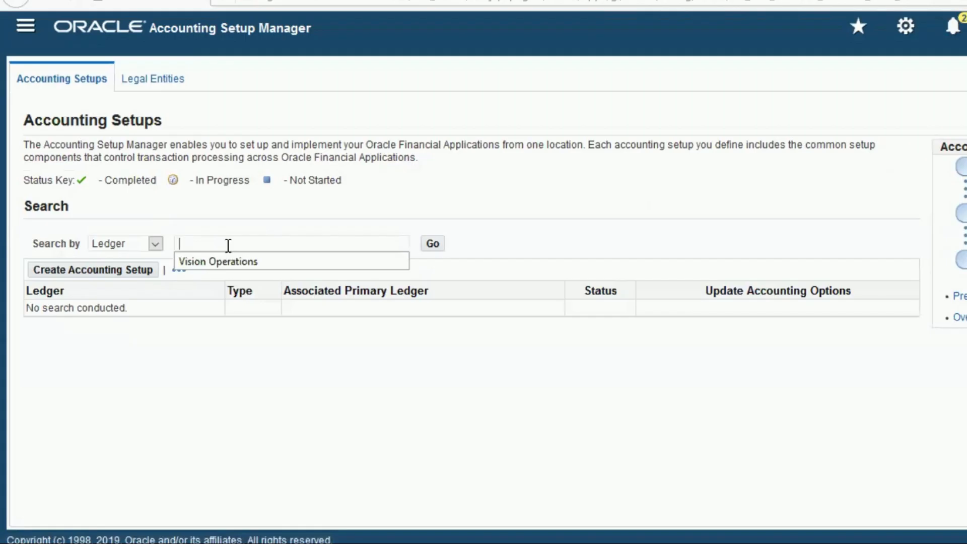
text(TATA%)
click(438, 246)
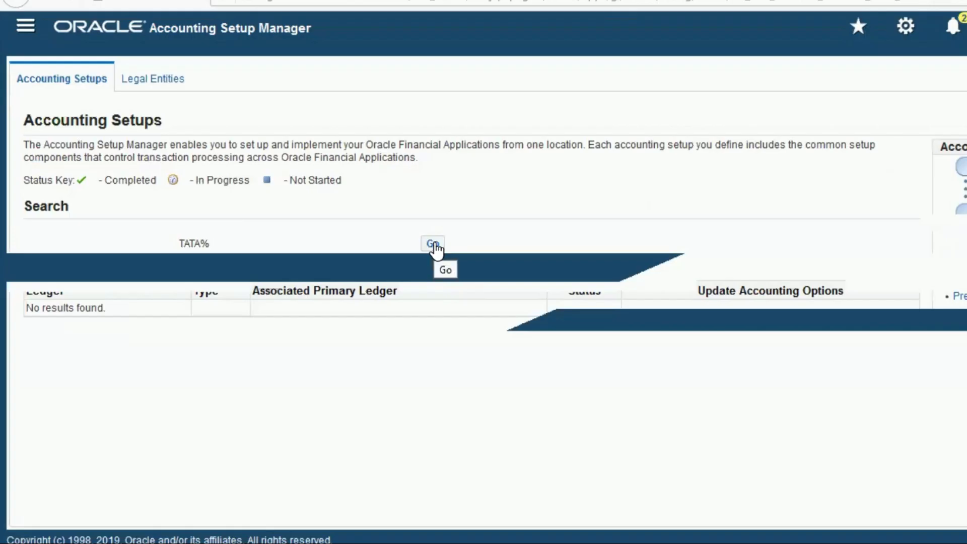
click(433, 244)
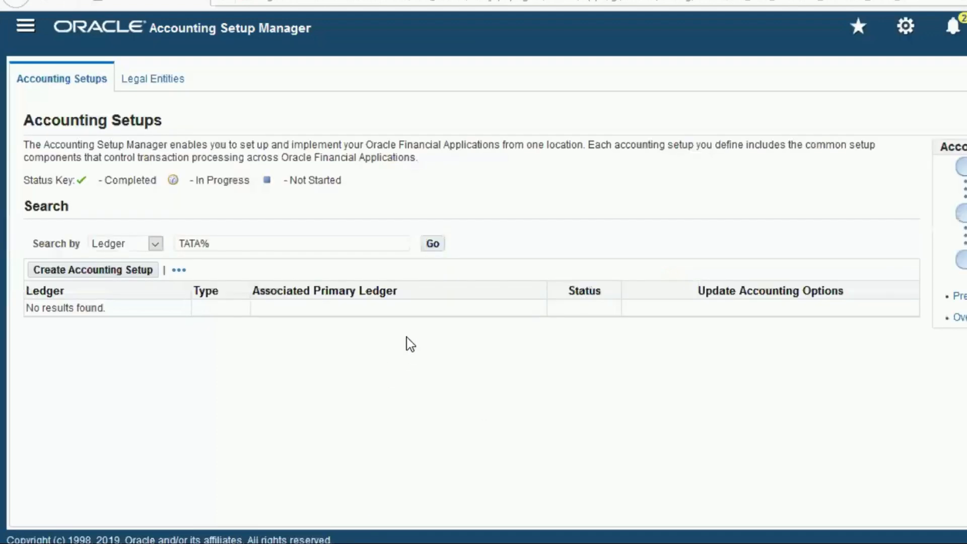
click(431, 244)
Start a new accounting setup, enter TATA% as its assigned legal entity and proceed to defining the accounting representations.
click(103, 271)
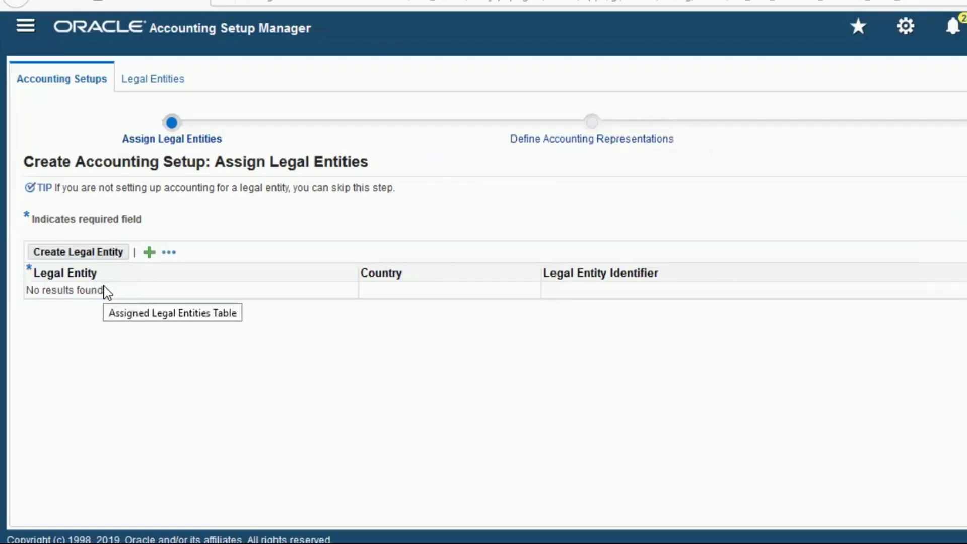
click(149, 251)
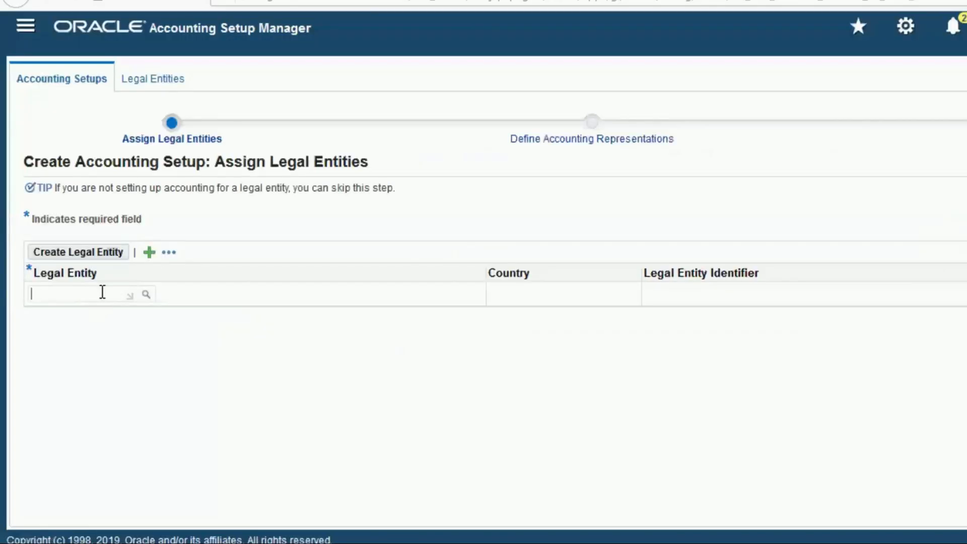
text(TATA)
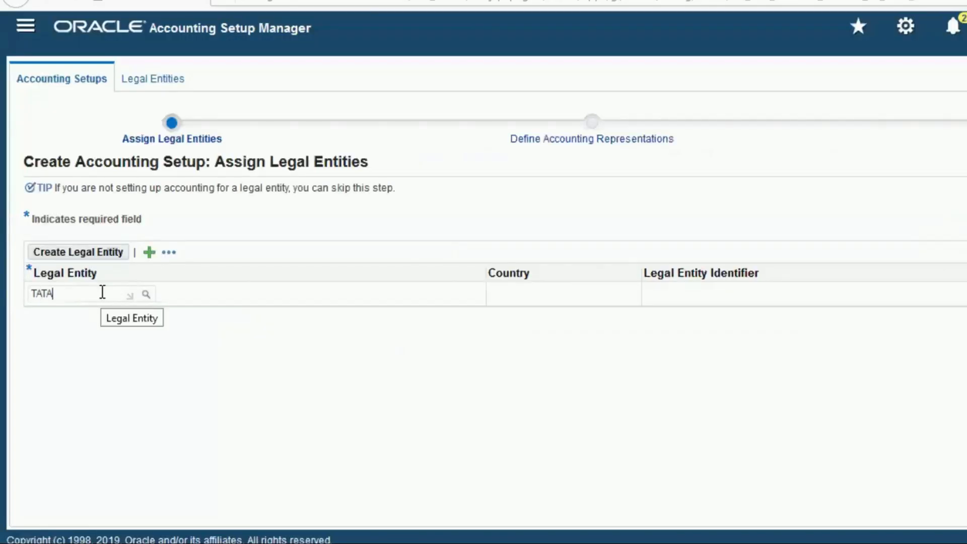
text(%)
key(Tab)
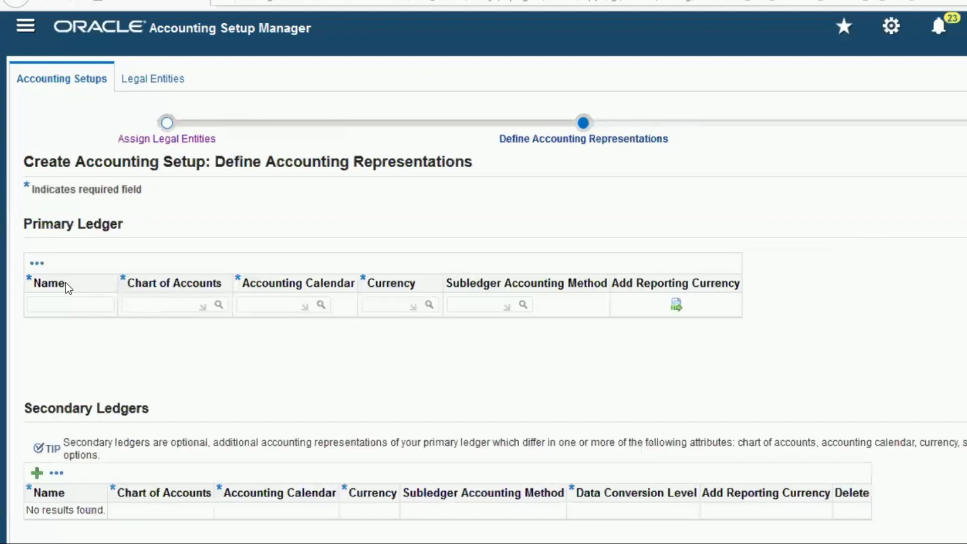
Name the primary ledger TATA Primary Ledger -1 and enter TATA COA as its chart of accounts.
click(52, 304)
text(TATA)
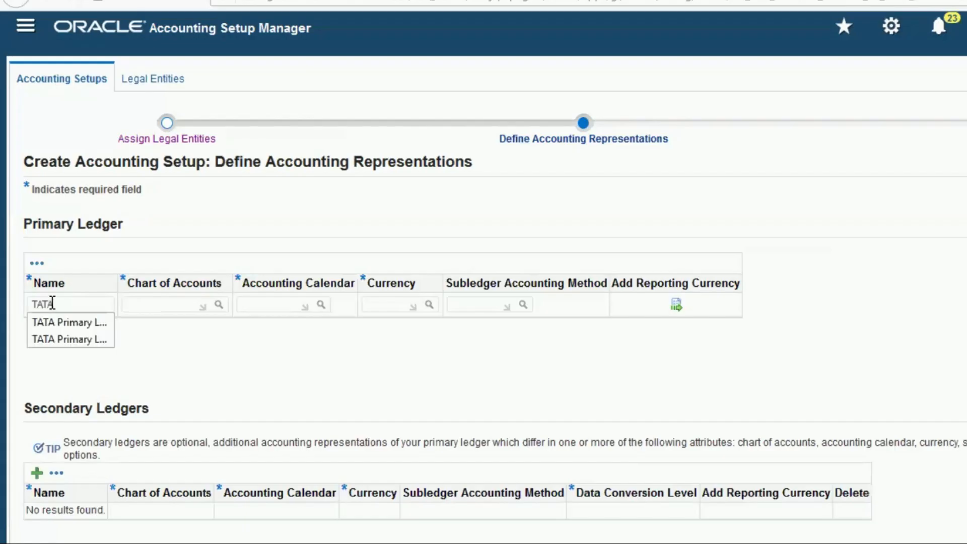
text( Primary Ledger)
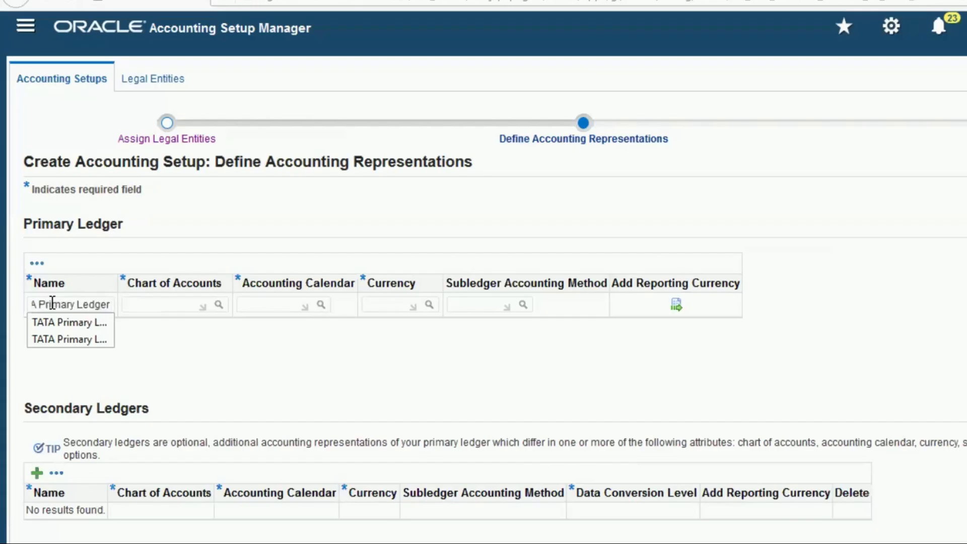
text( -1)
key(Tab)
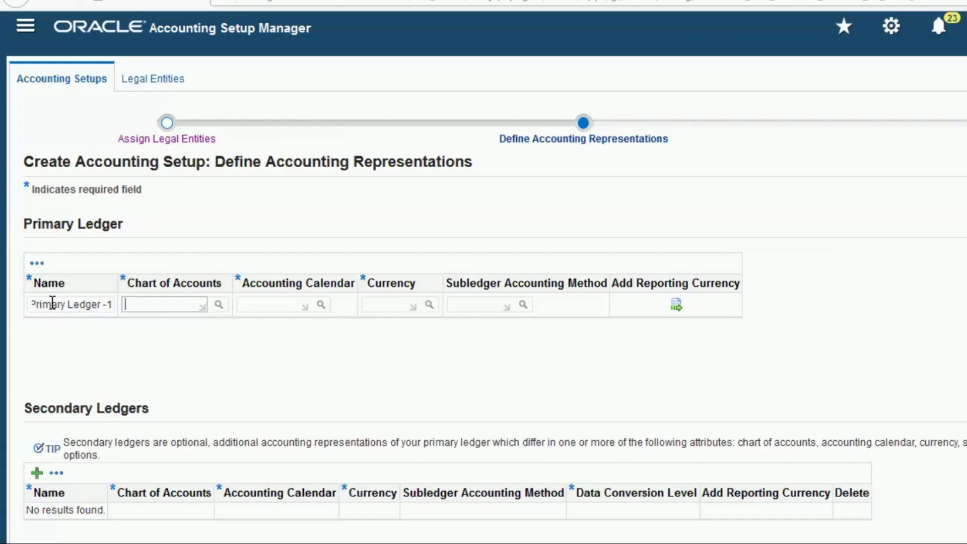
text(TATA COA)
key(Tab)
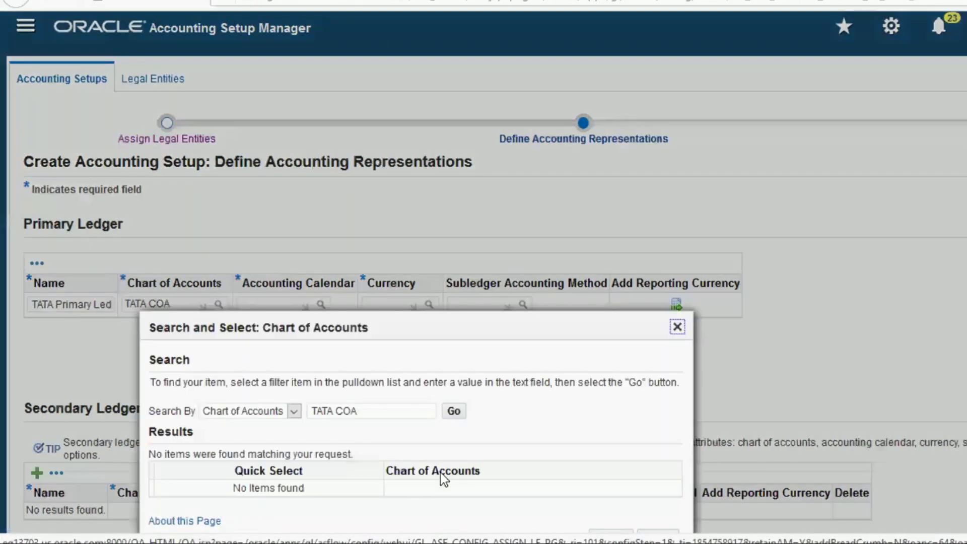
Search the charts of accounts for TATA and select TATA_COA for the primary ledger.
click(441, 412)
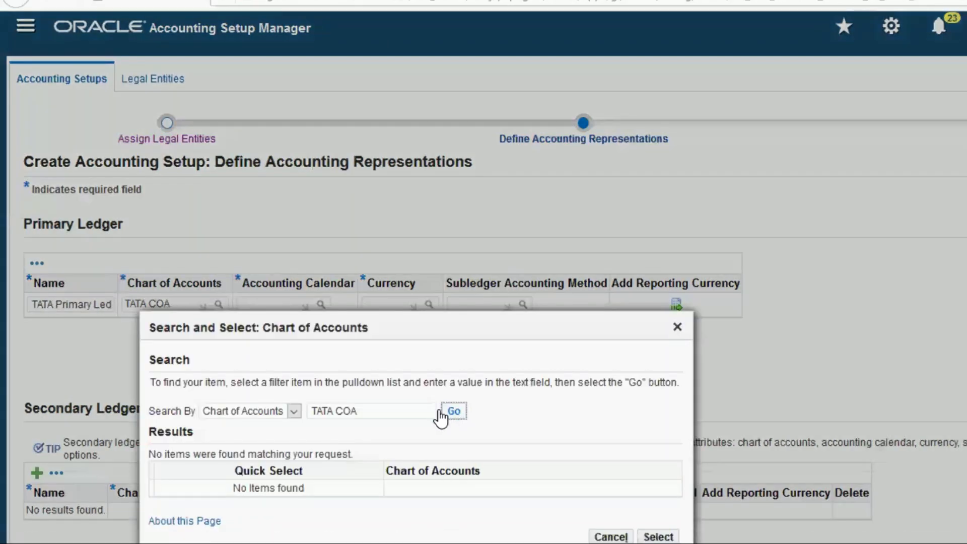
double_click(346, 411)
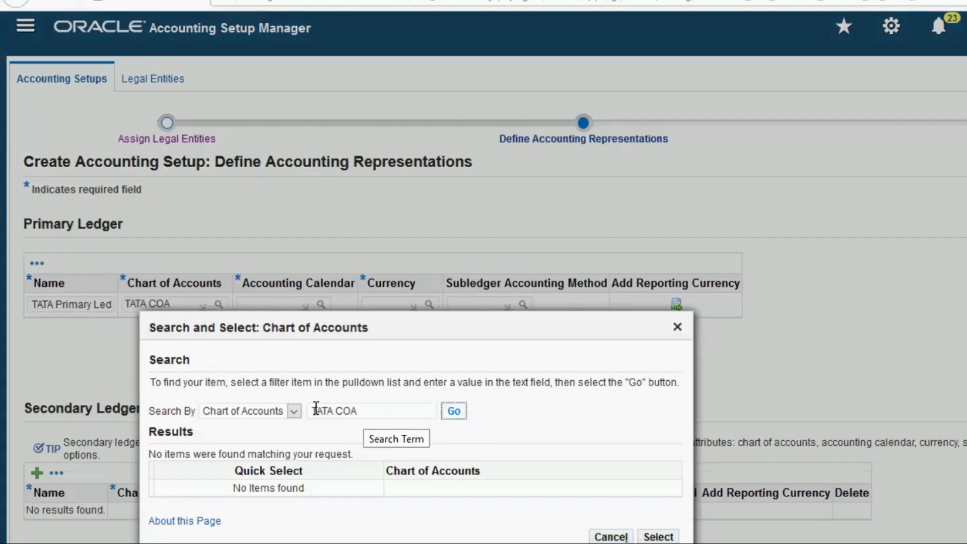
key(BackSpace)
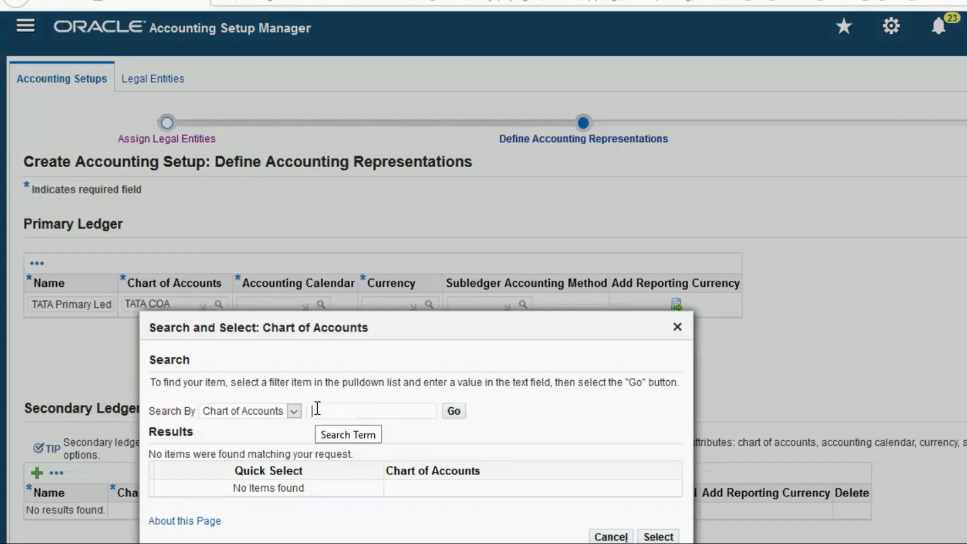
text(TATA)
click(455, 411)
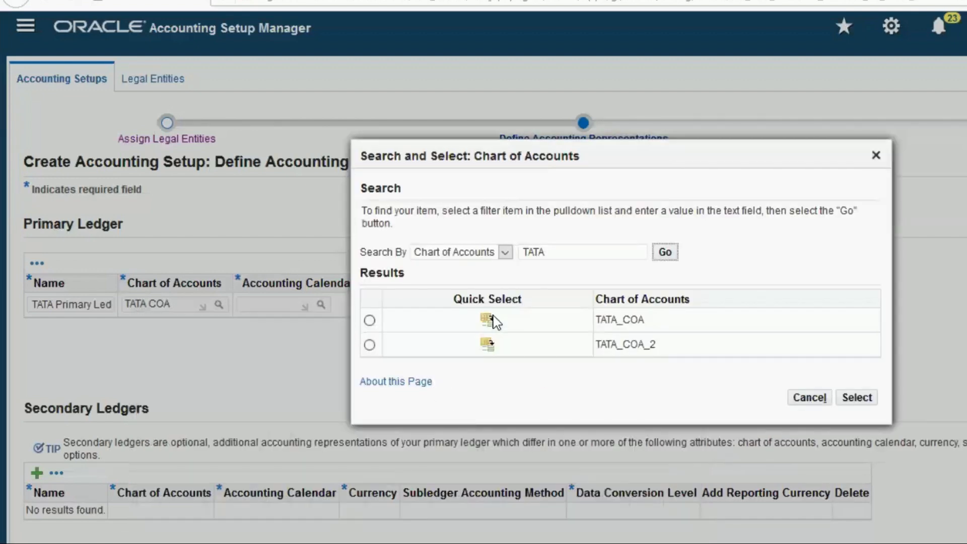
click(489, 321)
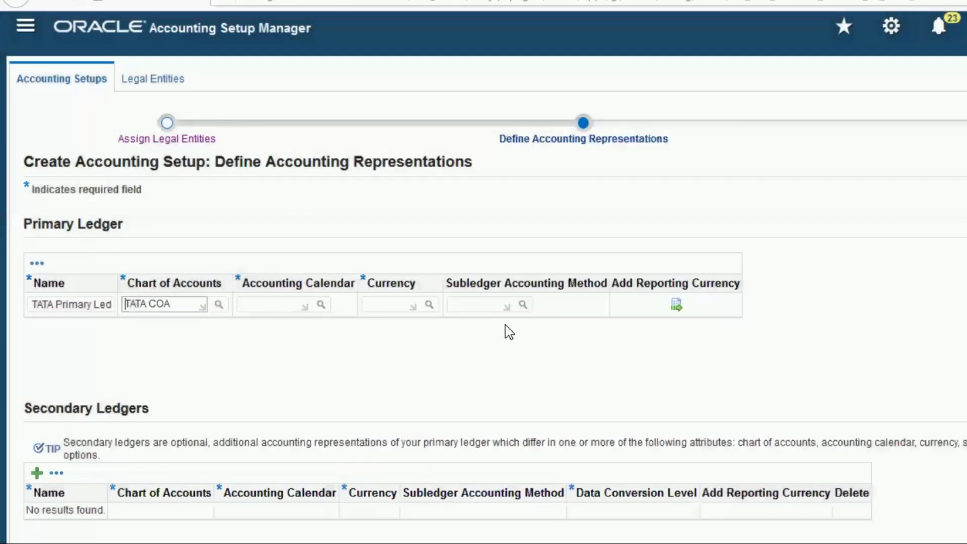
Set the primary ledger's accounting calendar to TATA_13_CAL and its currency to USD.
click(256, 298)
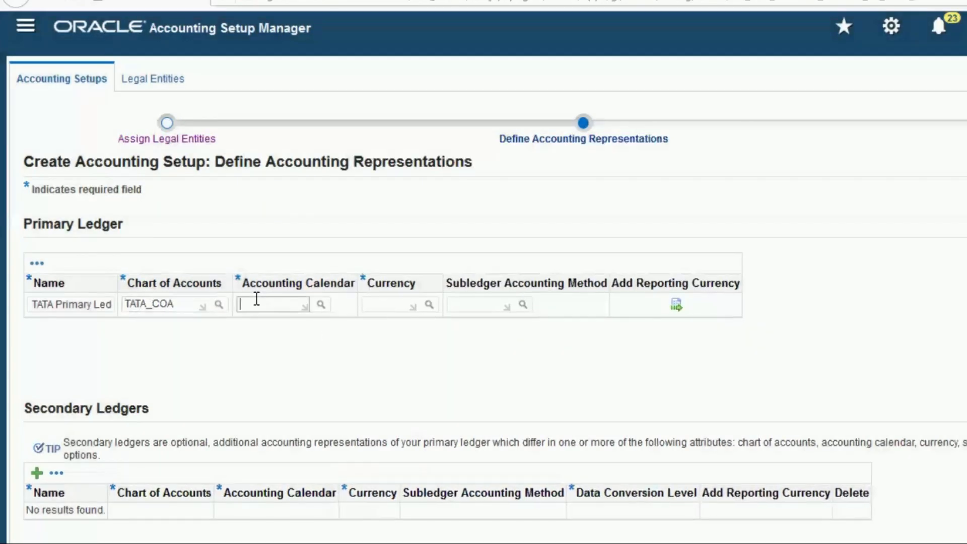
text(TATA)
key(Tab)
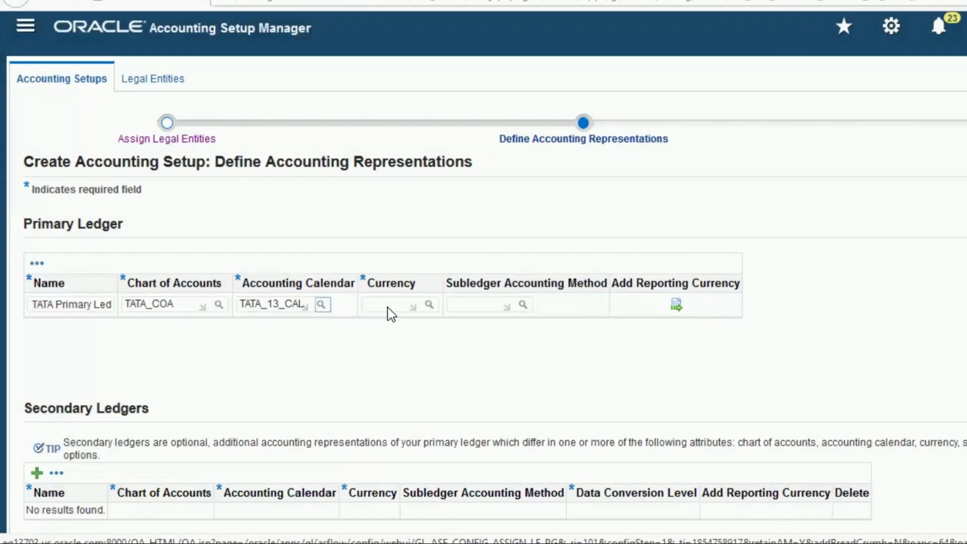
click(388, 304)
text(USD)
key(Tab)
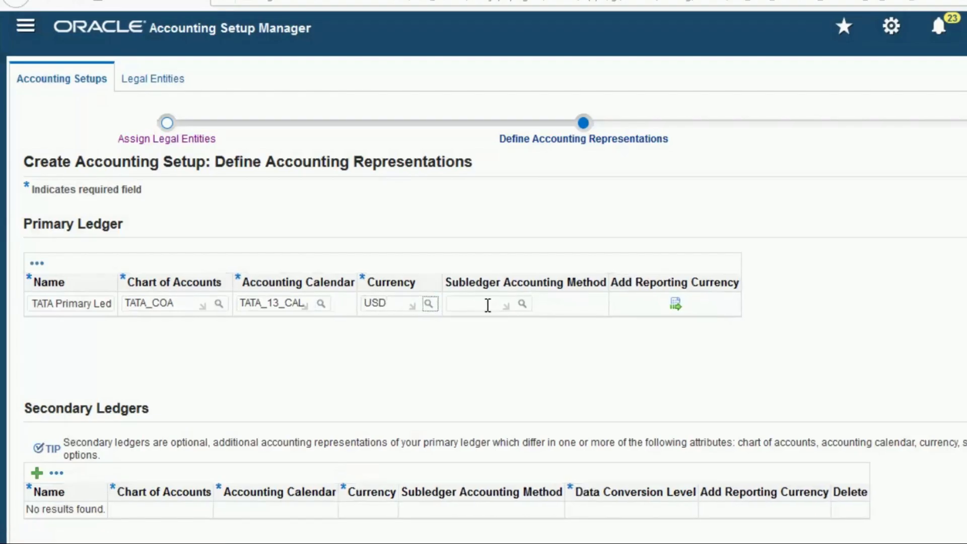
Search subledger accounting methods for STand%Acc%, select the Oracle-owned Standard Accrual and try to save the accounting structure.
click(485, 301)
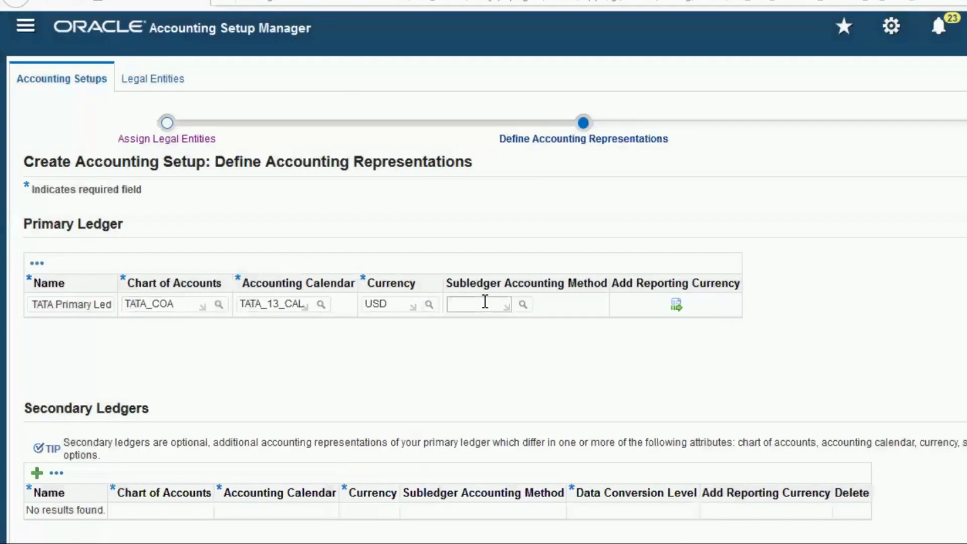
text(STand%Acc%)
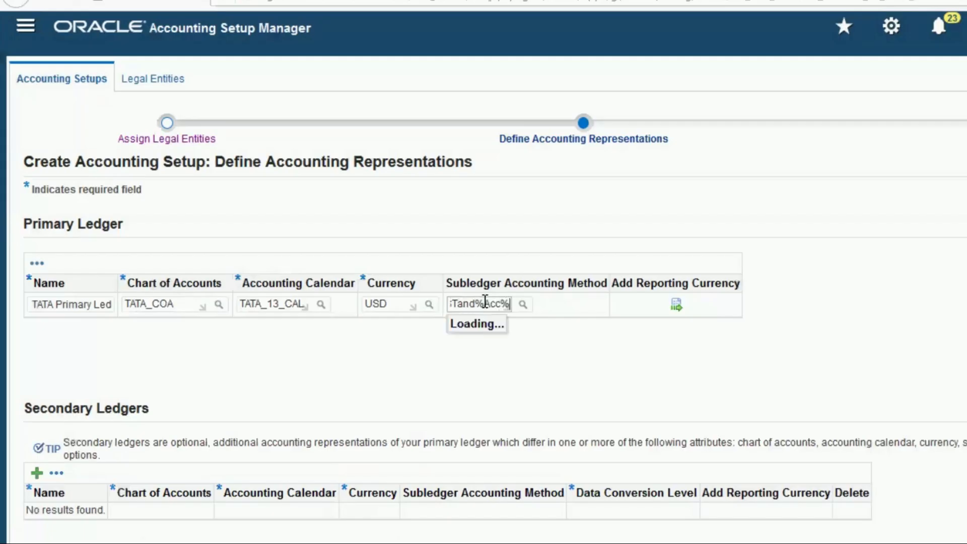
key(Tab)
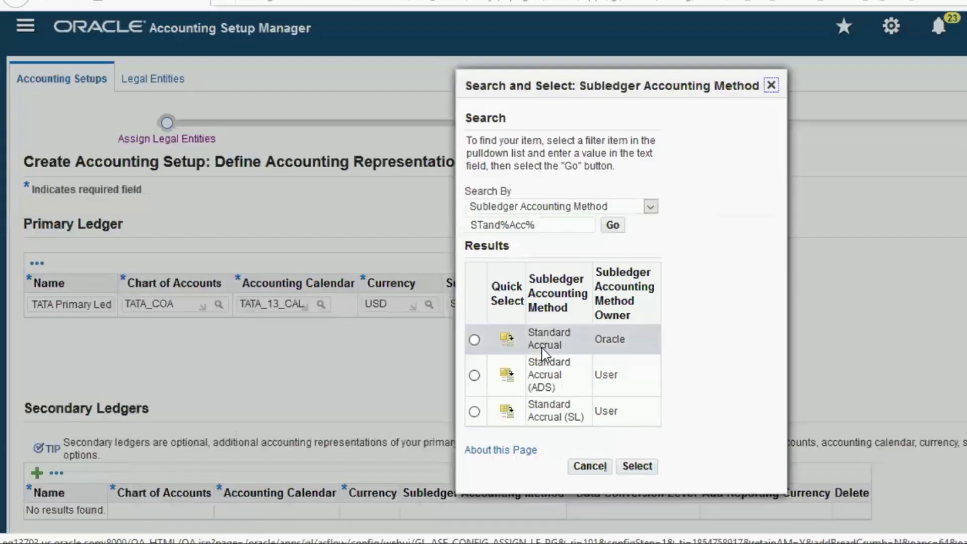
click(474, 340)
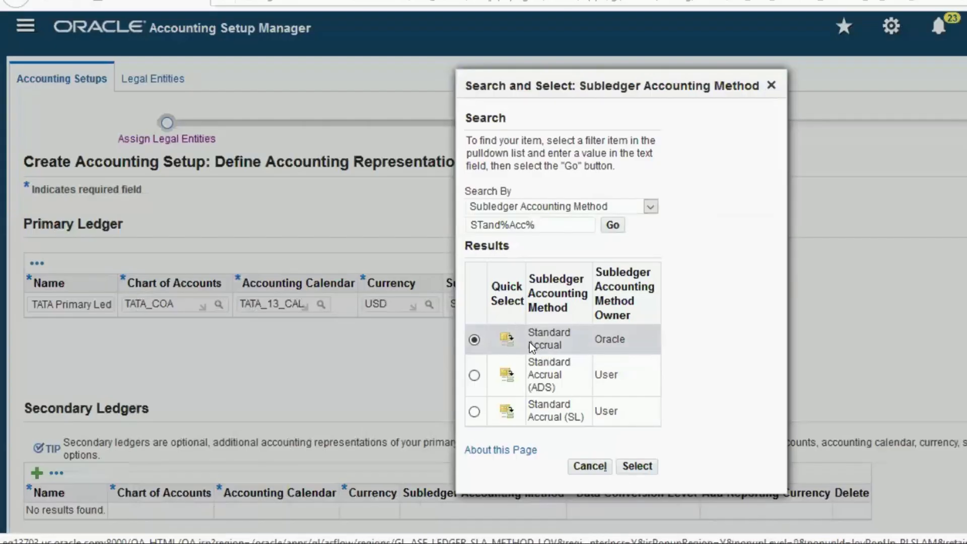
click(648, 473)
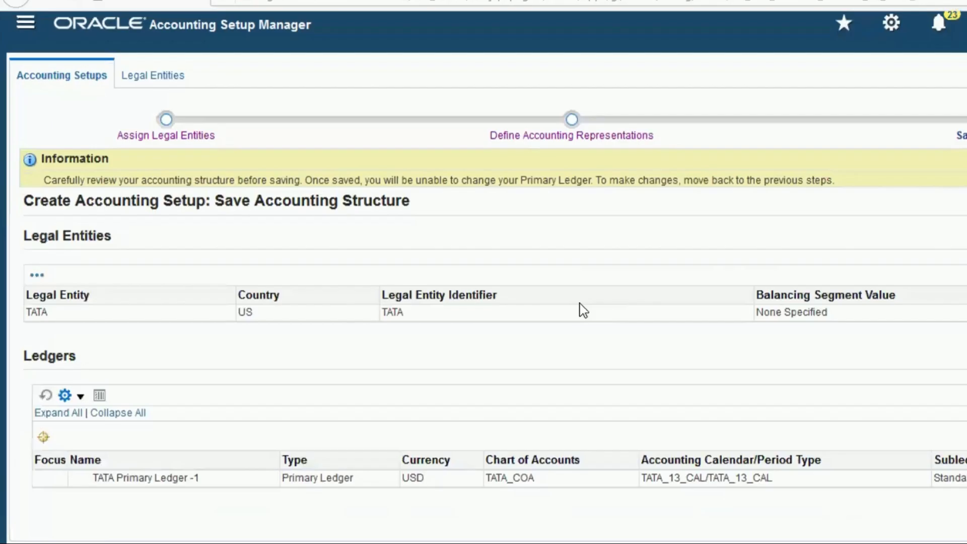
scroll(579, 310, down, 1)
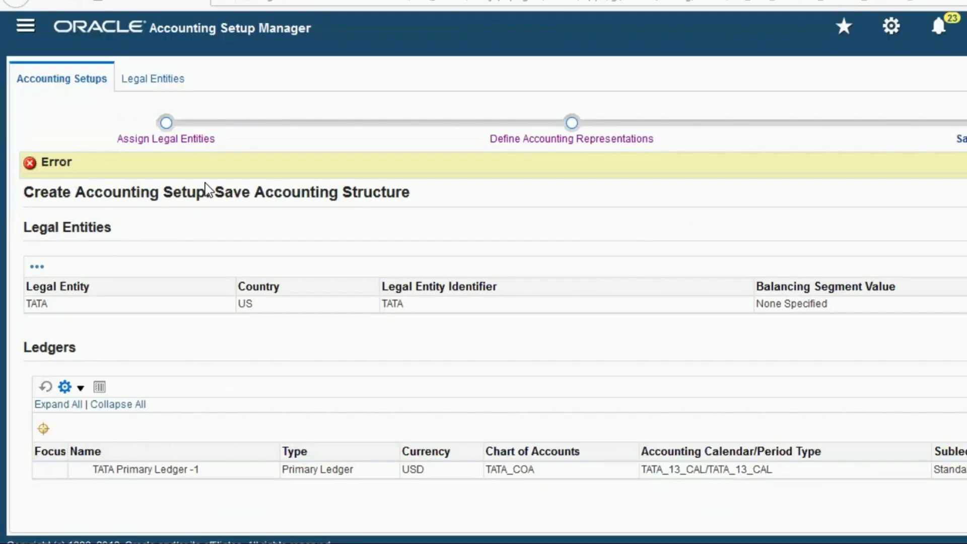
scroll(191, 346, down, 1)
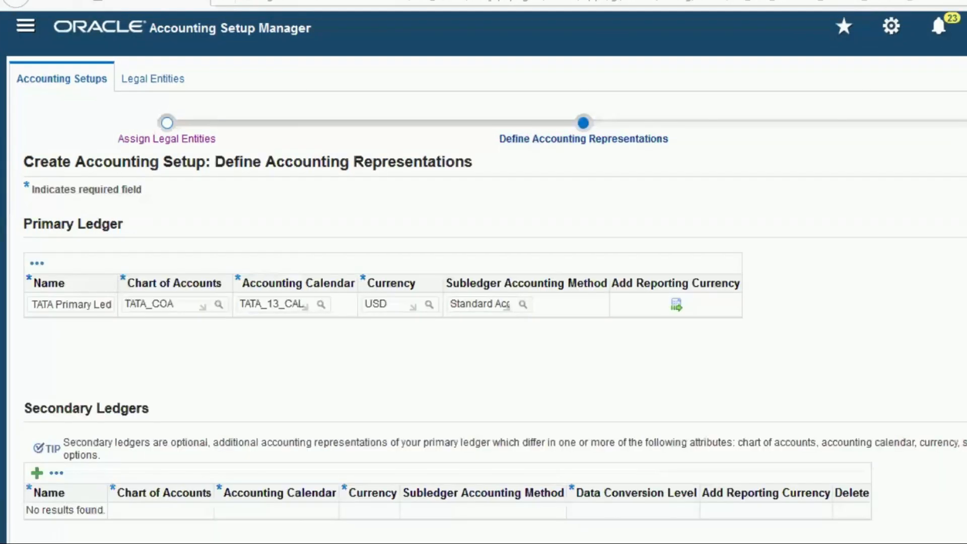
Replace the primary ledger's chart of accounts with the search term Vission% and look up matching charts.
double_click(193, 305)
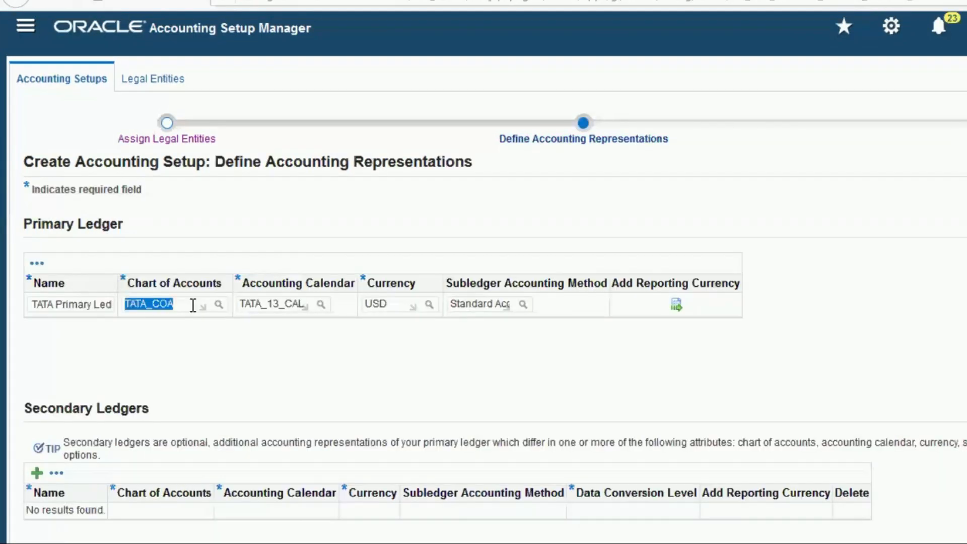
key(BackSpace)
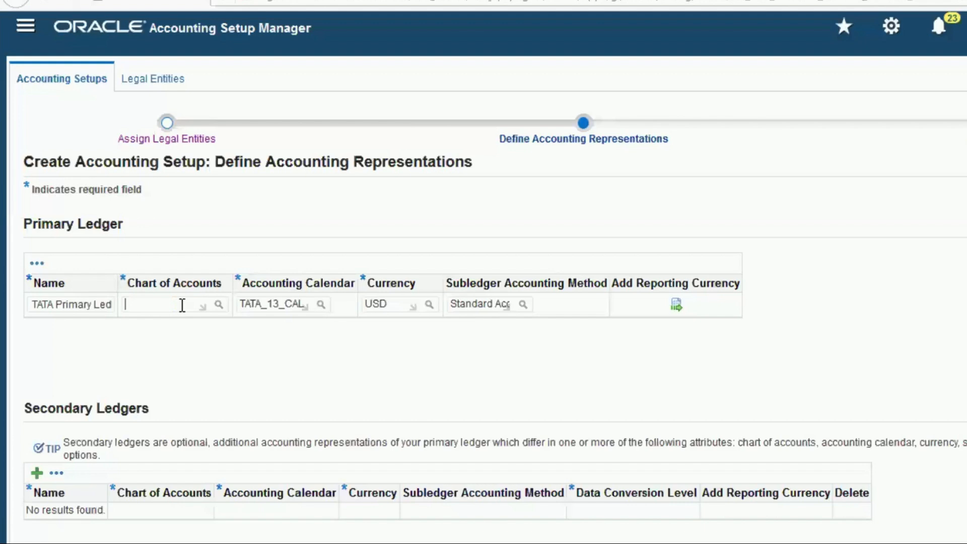
text(V i)
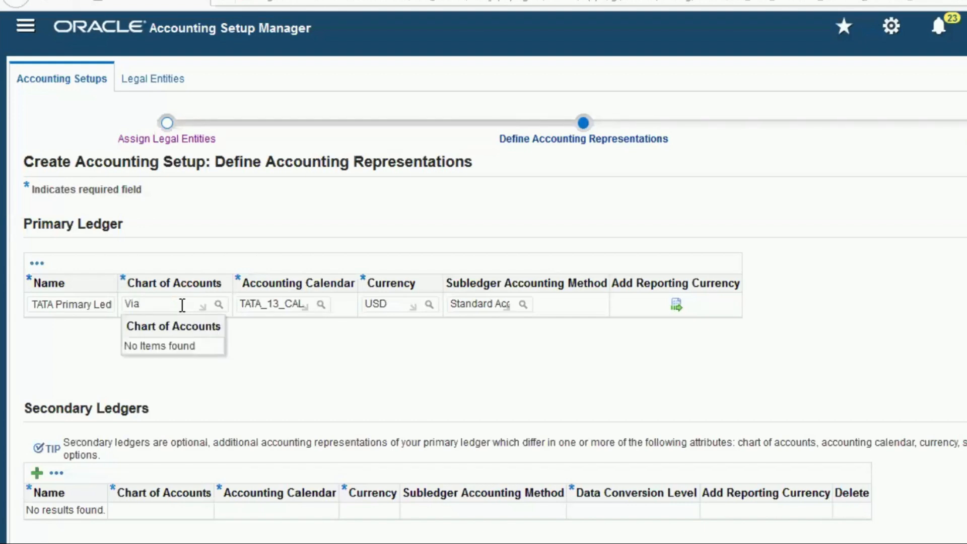
text(ssion%)
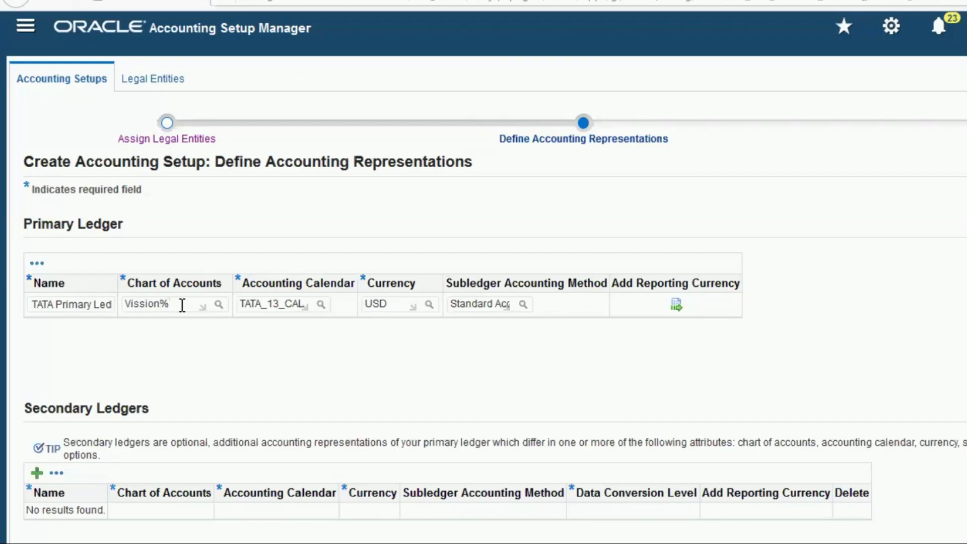
key(Tab)
click(150, 304)
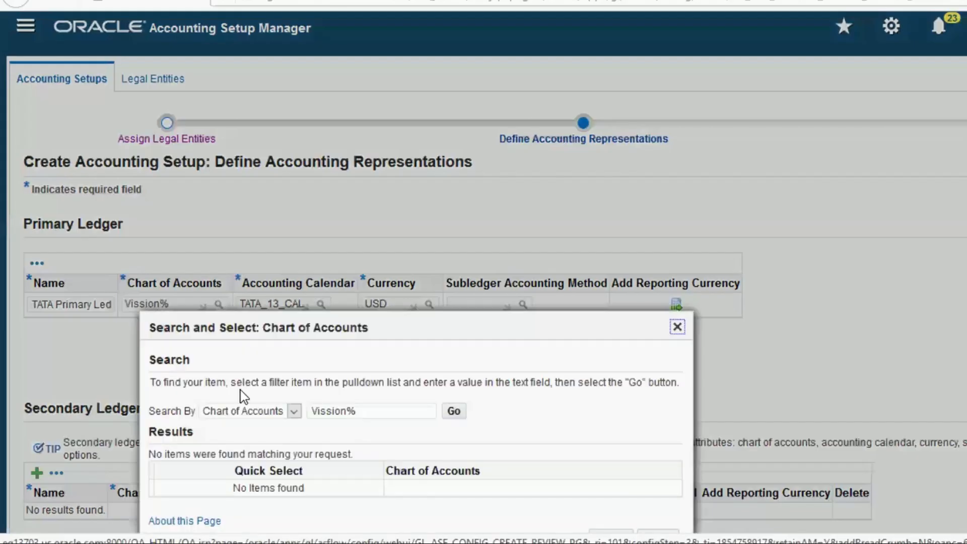
Correct the chart of accounts search term to Vision% and run the search.
double_click(356, 412)
key(BackSpace)
key(BackSpace)
key(BackSpace)
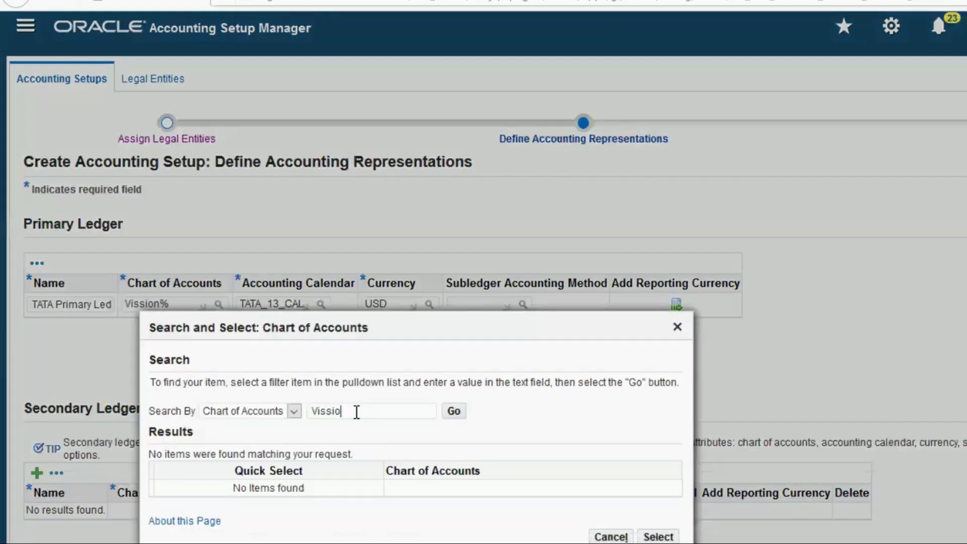
key(BackSpace)
key(BackSpace)
key(BackSpace)
key(BackSpace)
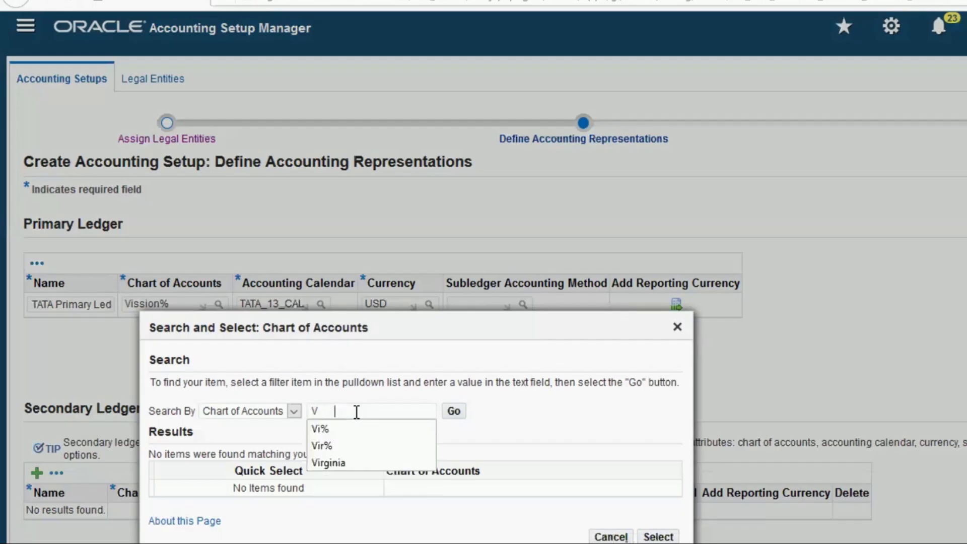
text(isio)
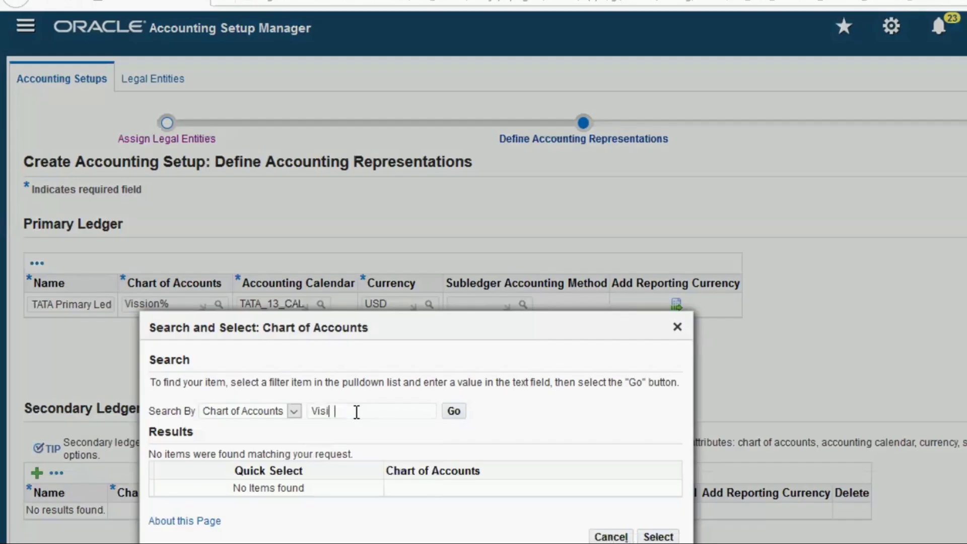
text(n%)
click(453, 412)
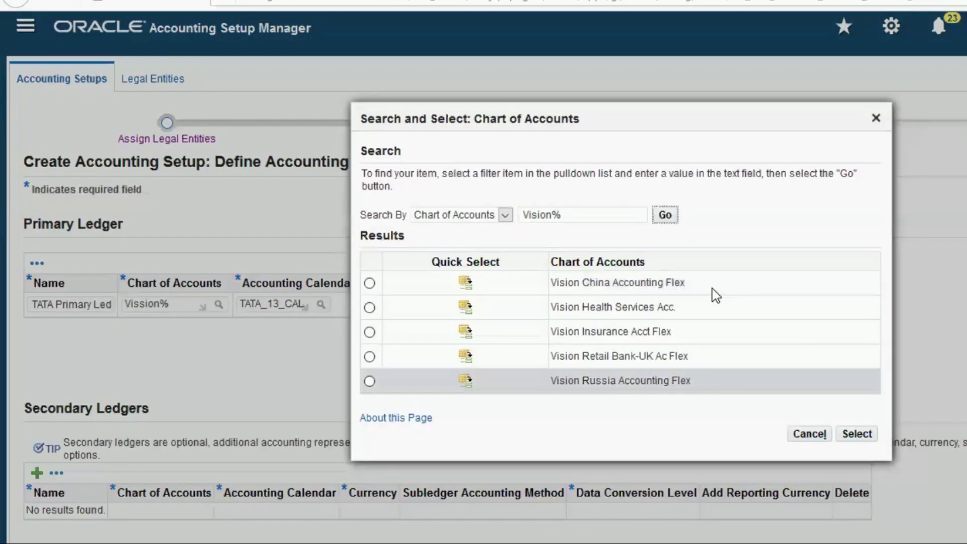
Search the charts of accounts for %Vi%Ope%.
double_click(556, 215)
triple_click(556, 215)
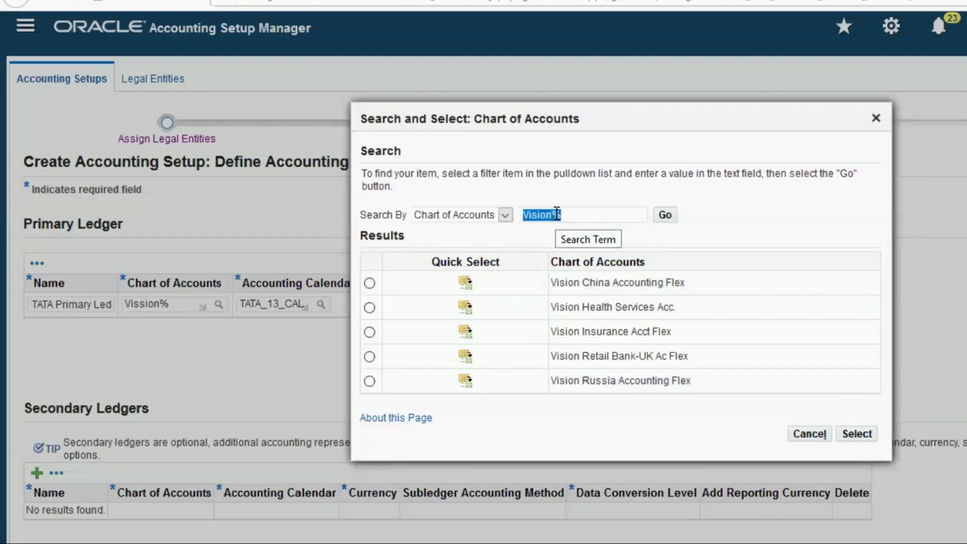
key(BackSpace)
text(%)
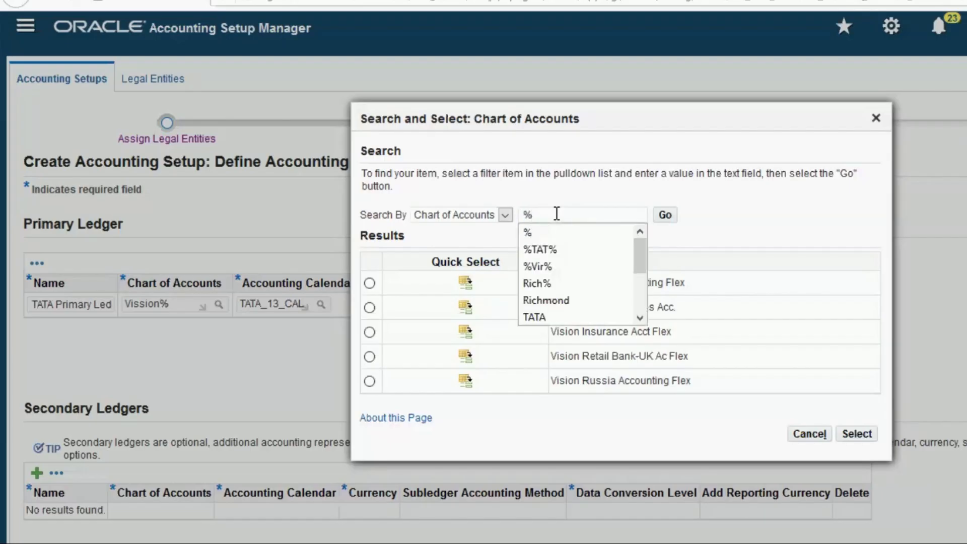
text(Viso)
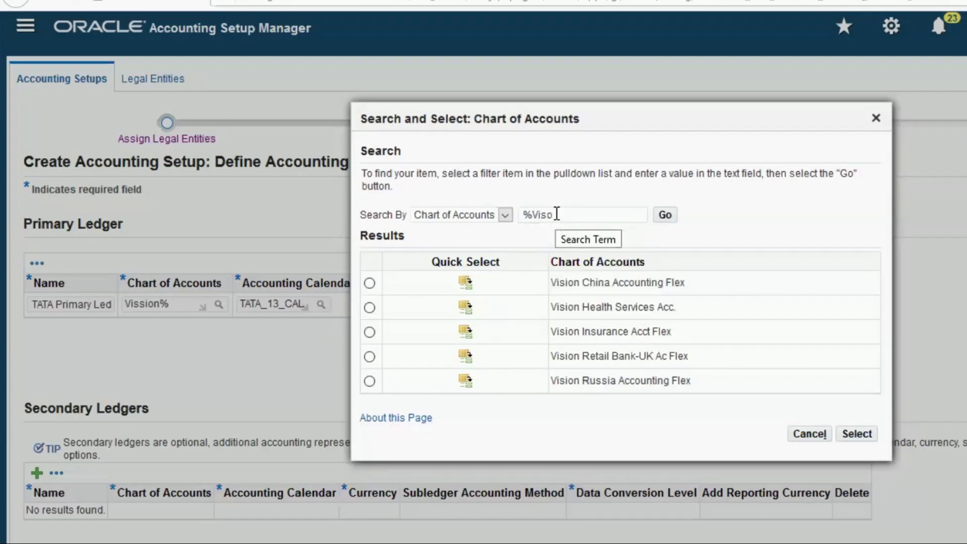
text(n)
key(BackSpace)
key(BackSpace)
key(BackSpace)
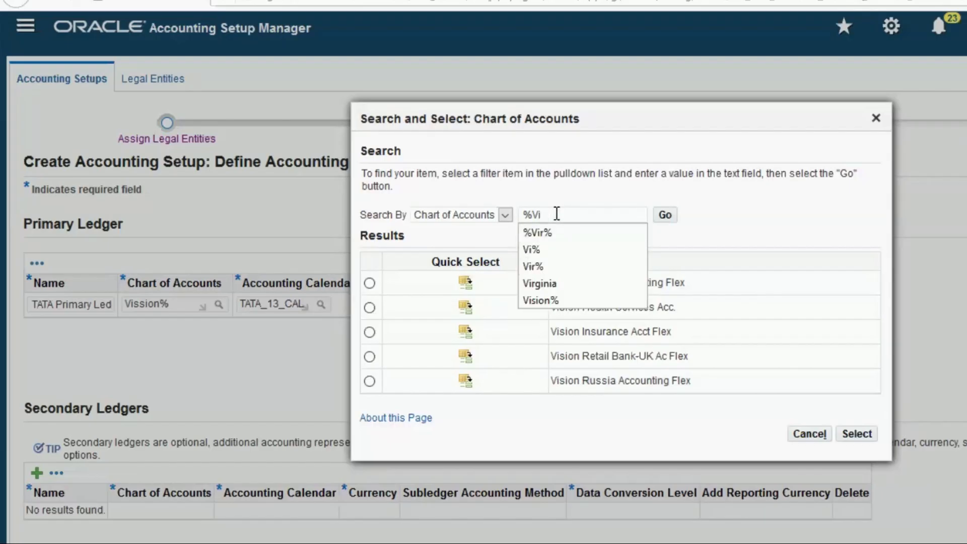
text(%)
text(Ope%)
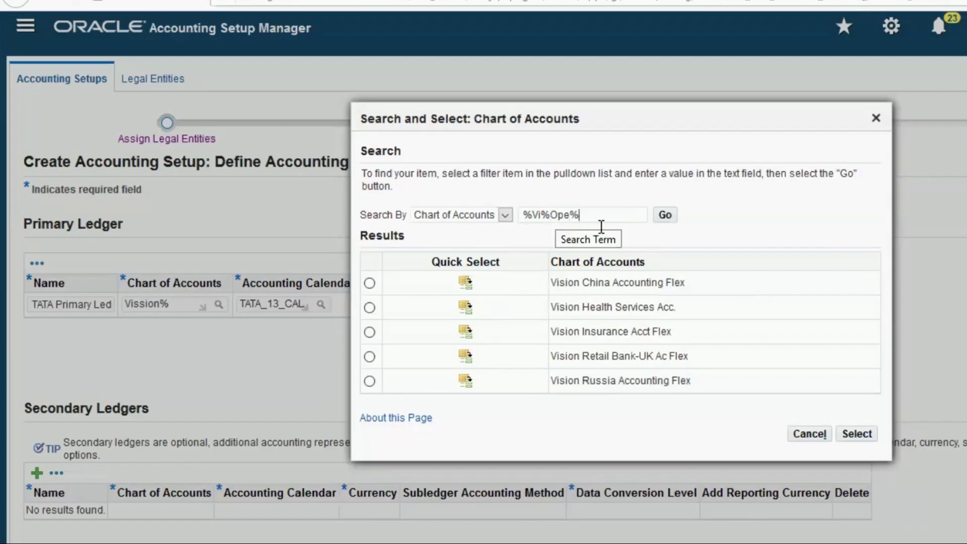
click(664, 217)
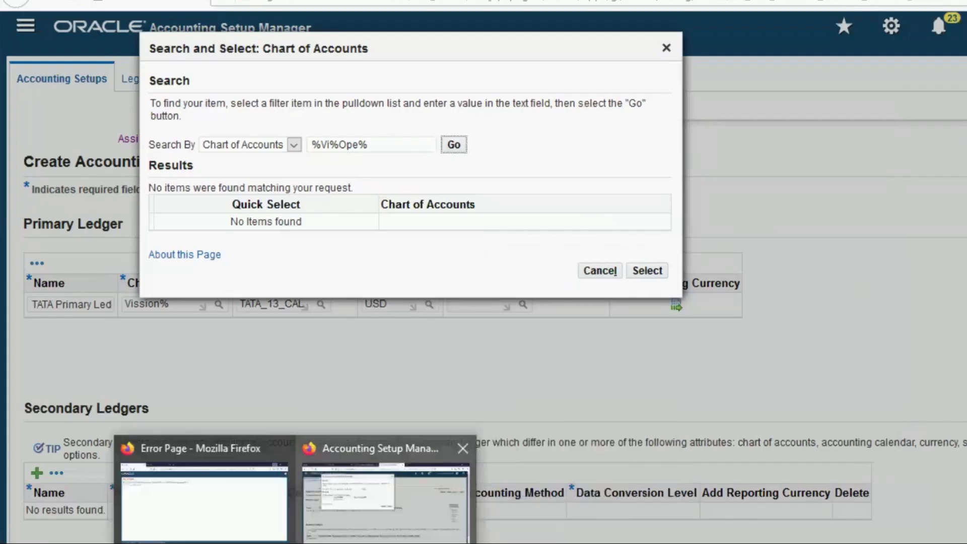
Switch to the Oracle Forms Navigator and open the Key Flexfield Segments form under the Financials flexfield setup.
click(329, 542)
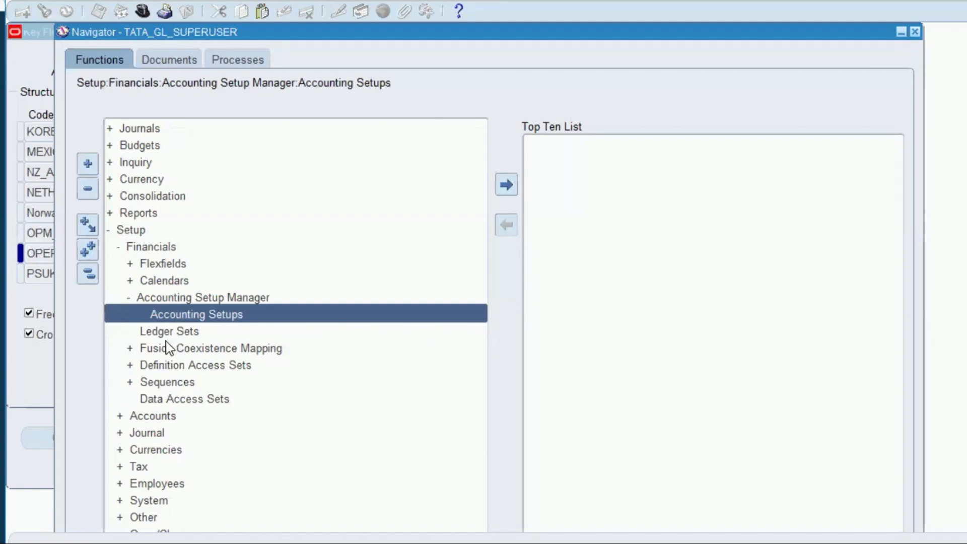
click(160, 265)
double_click(160, 264)
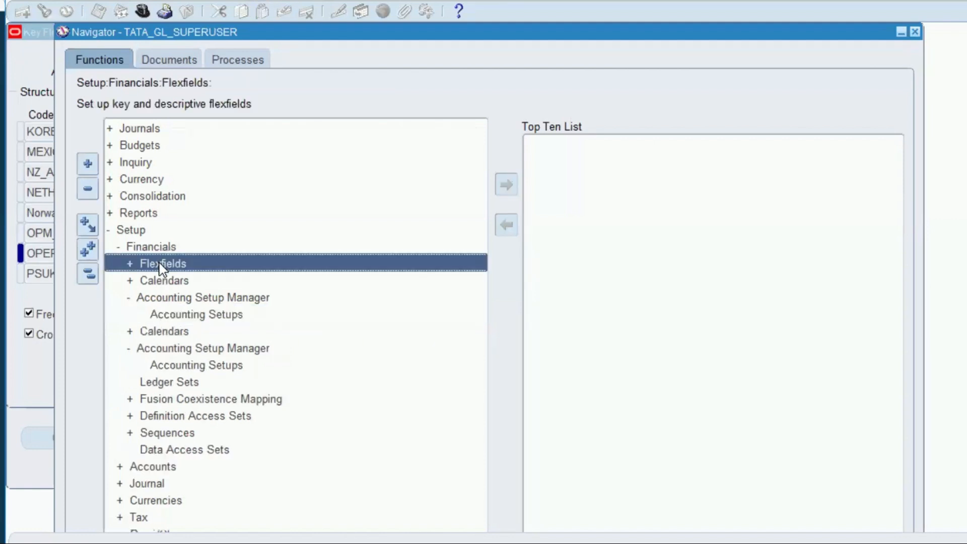
double_click(160, 283)
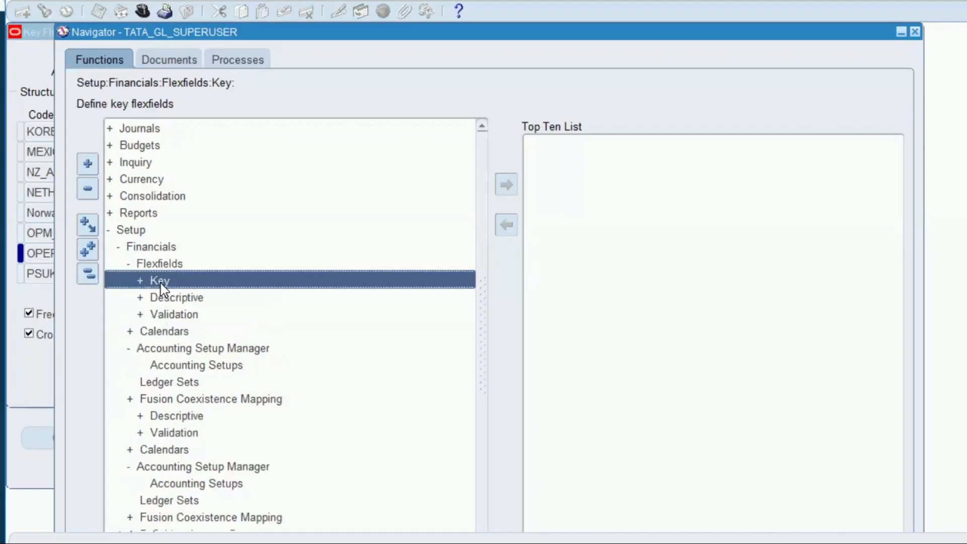
double_click(162, 294)
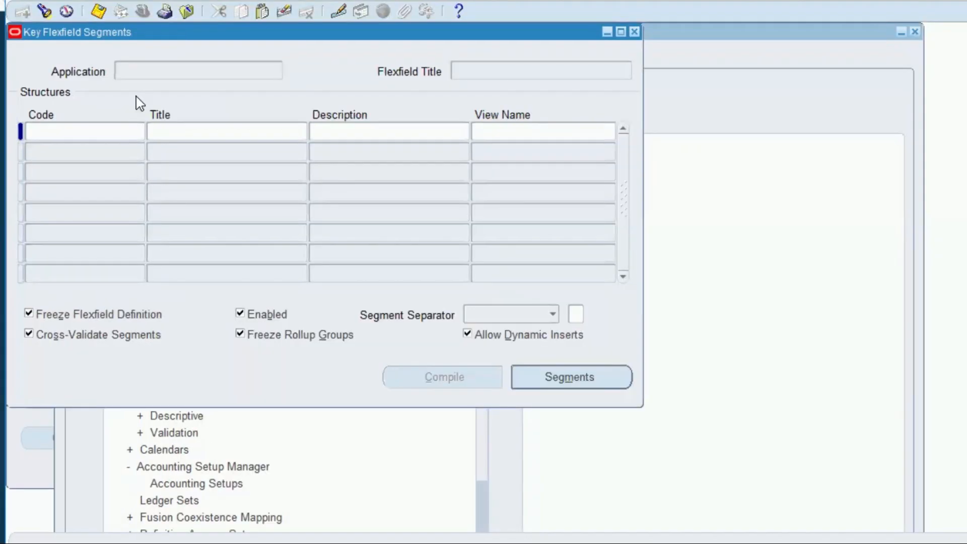
Query the key flexfield structures with application General%Led% and flexfield title Acc%.
click(78, 1)
mouse_move(83, 87)
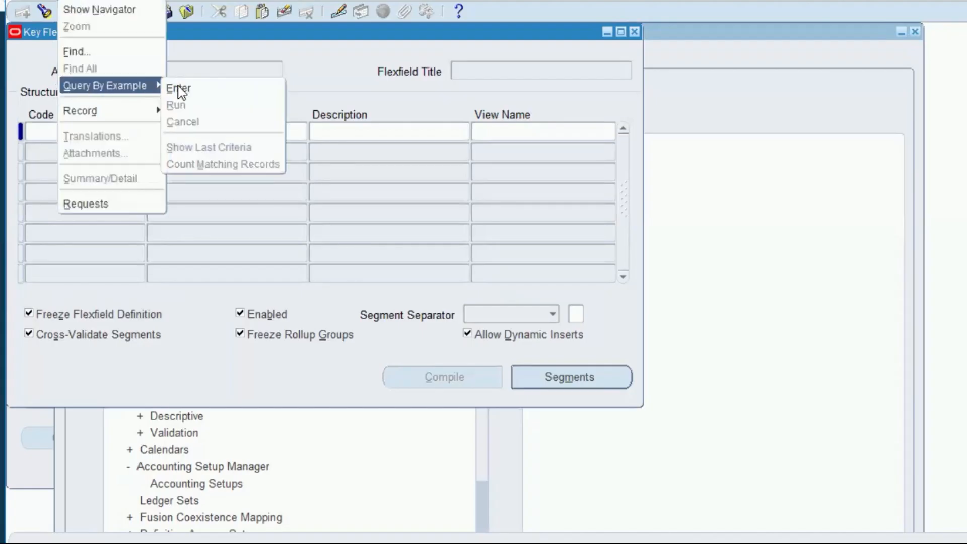
click(180, 91)
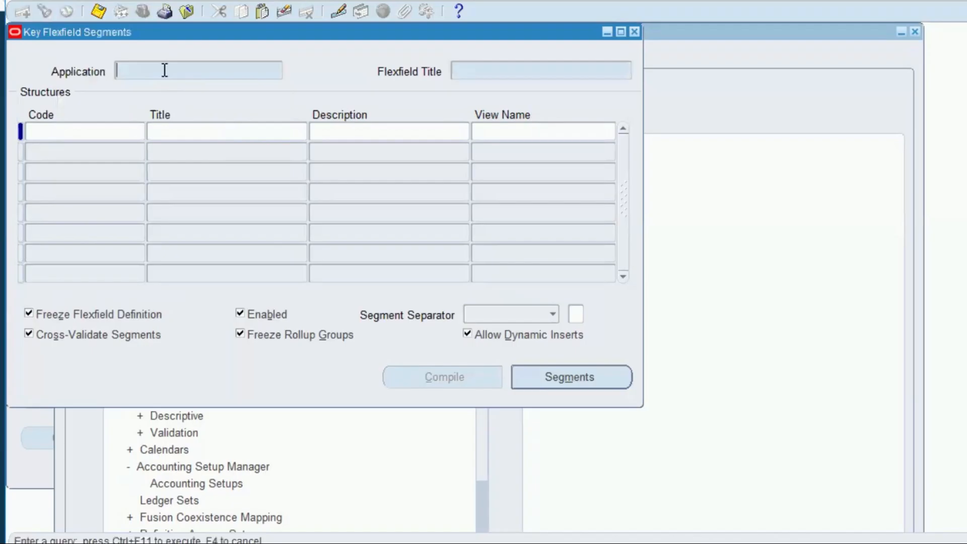
text(Genral%)
click(139, 71)
text(eral%Led%)
click(466, 75)
text(Acc%)
click(74, 1)
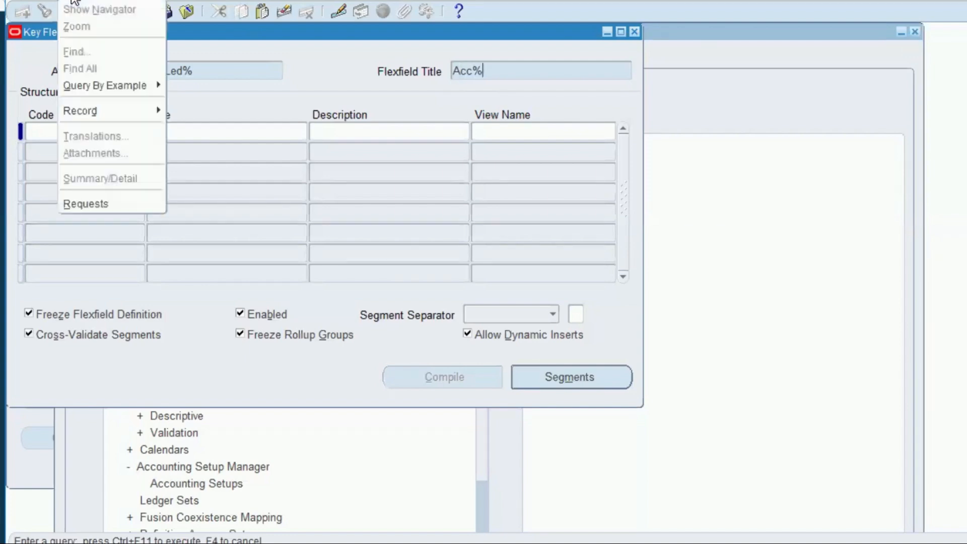
click(95, 88)
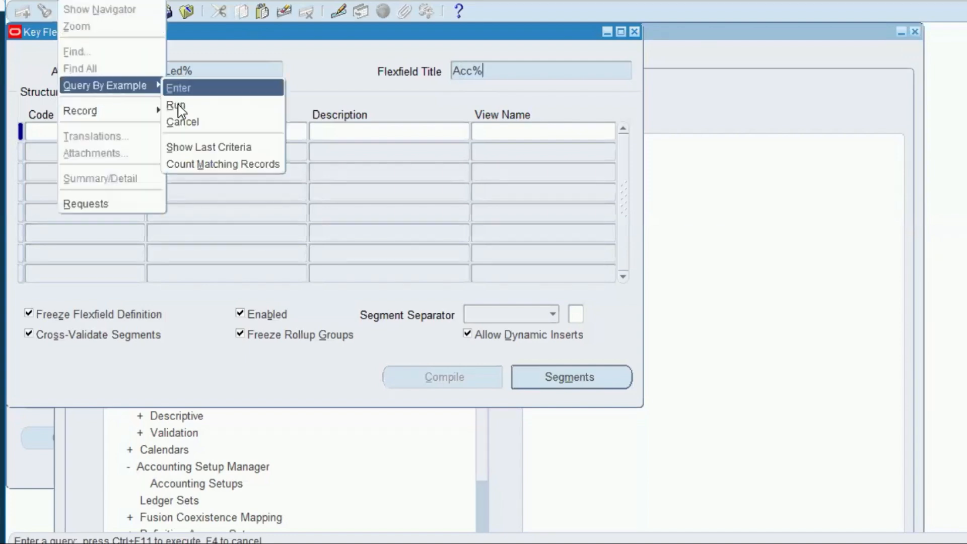
click(176, 105)
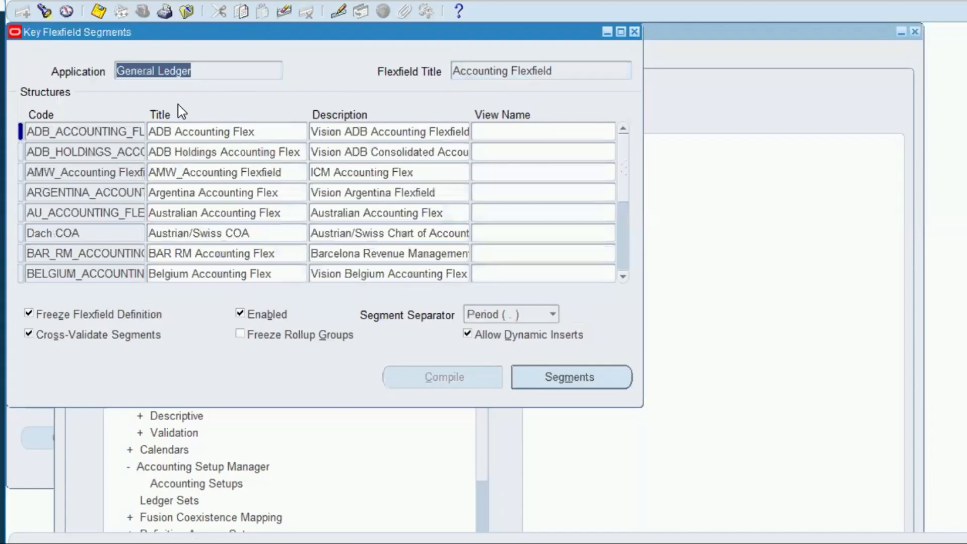
Look through the General Ledger Accounting Flexfield structures for the Vision Operations structure.
click(518, 252)
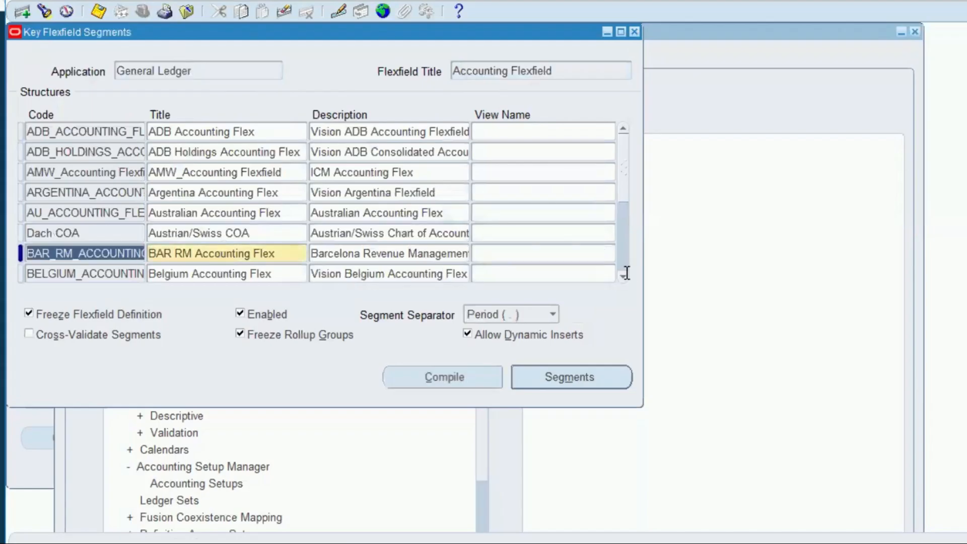
click(623, 276)
click(623, 276)
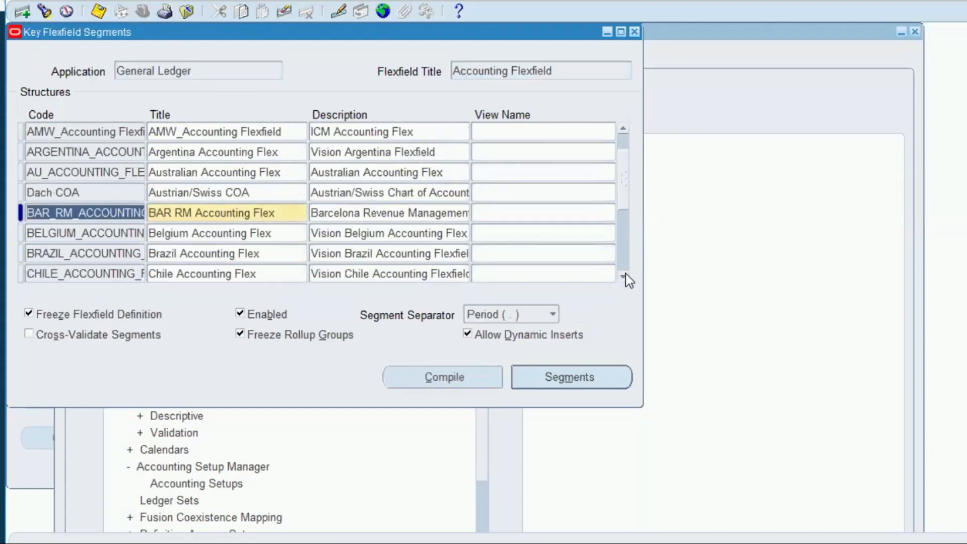
click(623, 276)
click(625, 275)
click(624, 276)
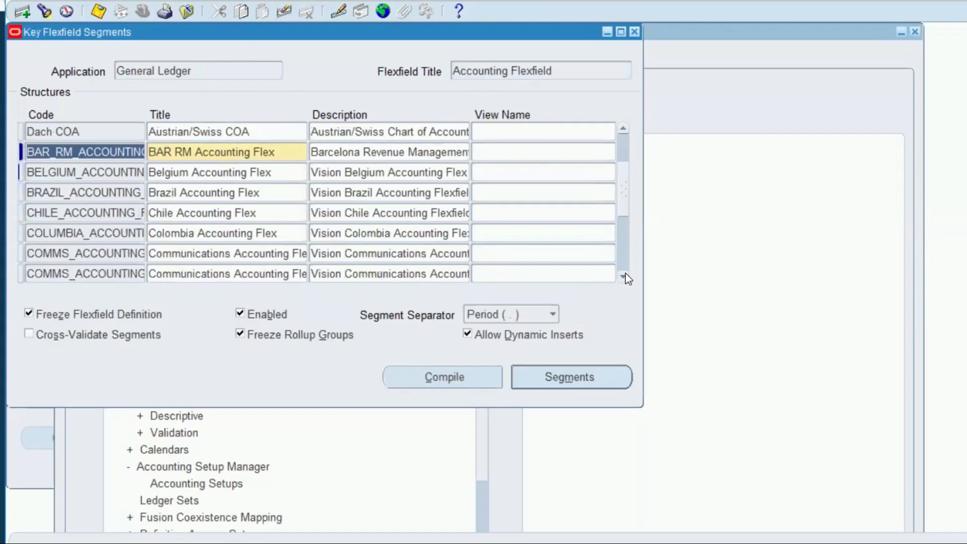
click(624, 275)
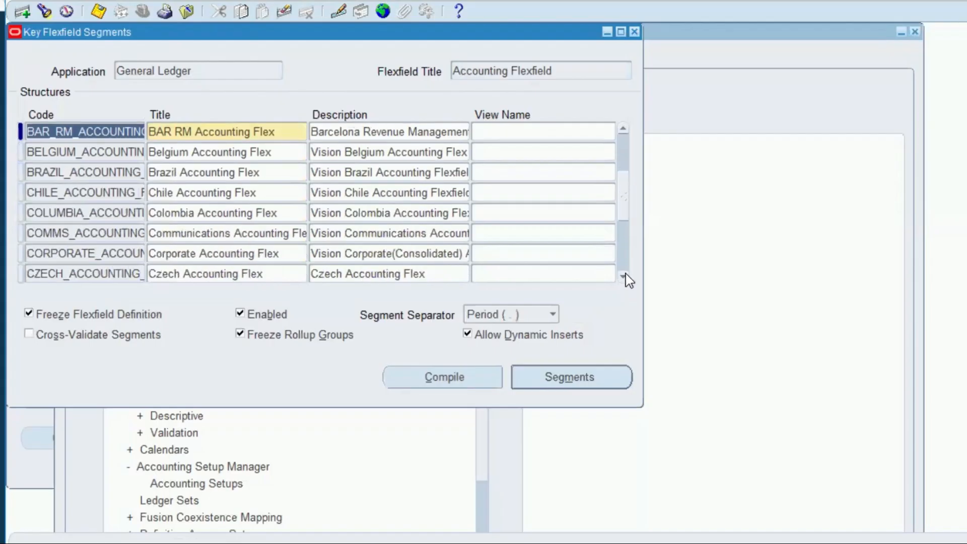
click(624, 276)
click(624, 276)
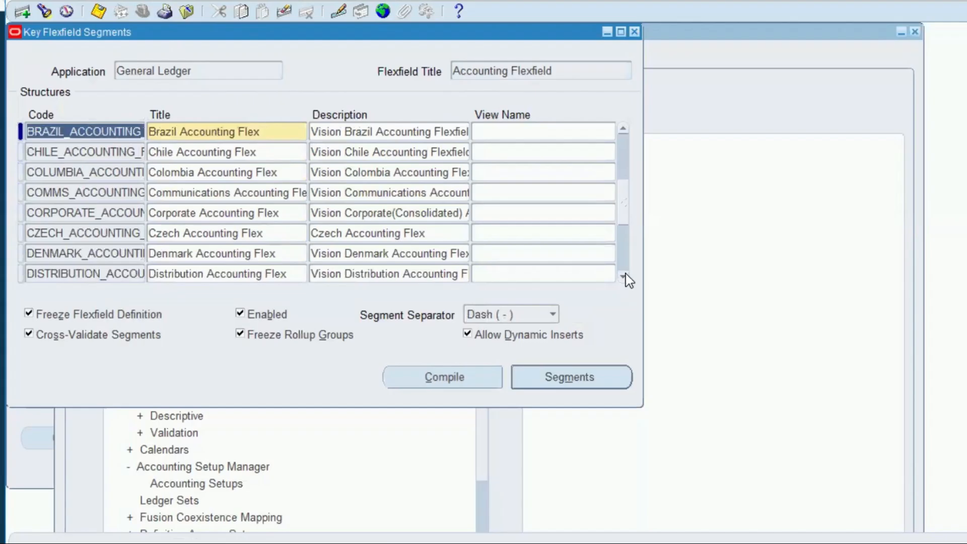
click(623, 275)
click(624, 276)
click(624, 276)
click(624, 276)
click(623, 276)
click(624, 276)
click(624, 276)
click(624, 276)
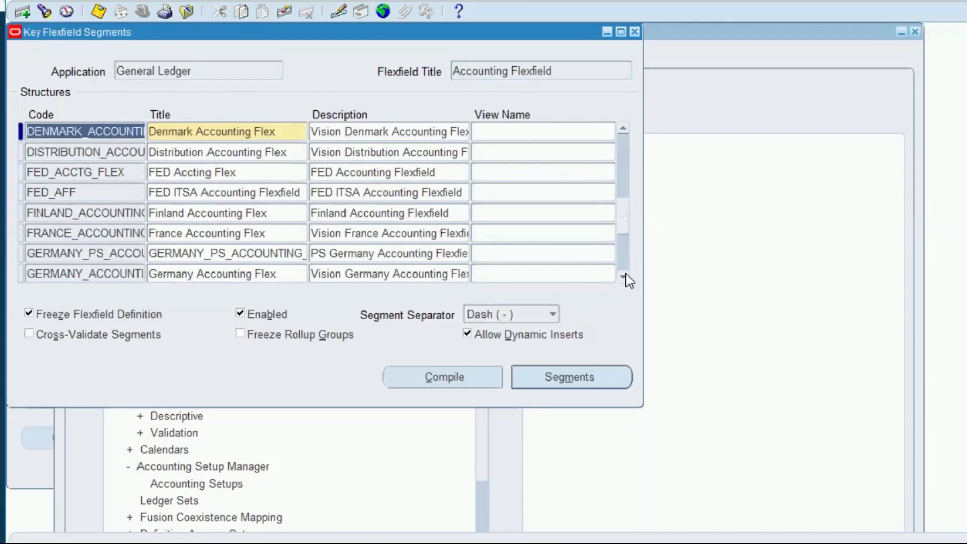
click(624, 276)
click(624, 276)
click(624, 276)
click(623, 276)
click(624, 275)
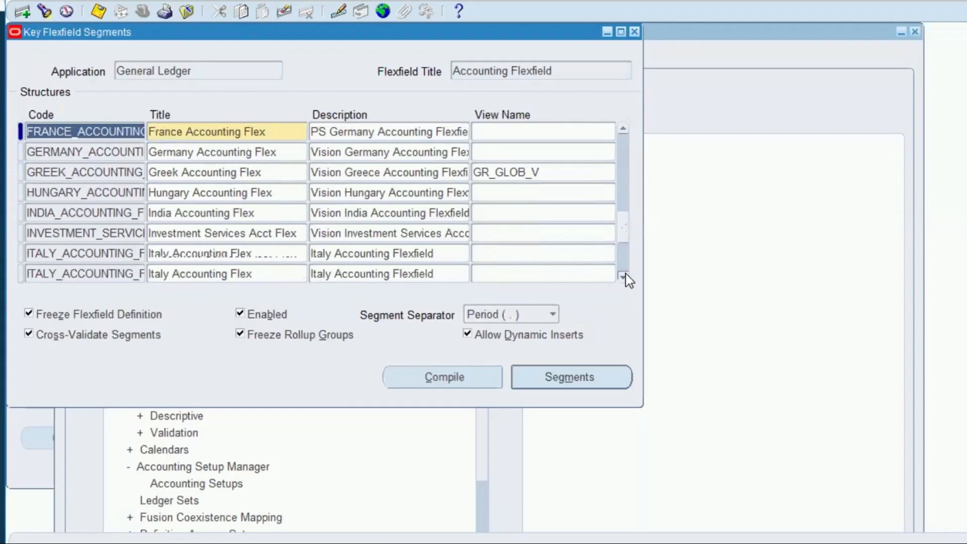
click(623, 276)
click(624, 276)
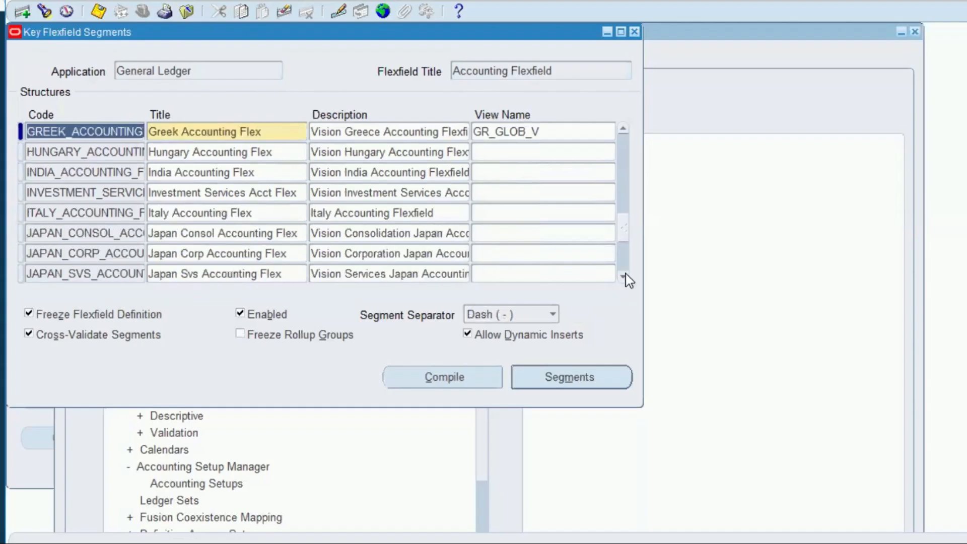
click(624, 276)
click(624, 276)
click(623, 276)
click(624, 276)
click(624, 276)
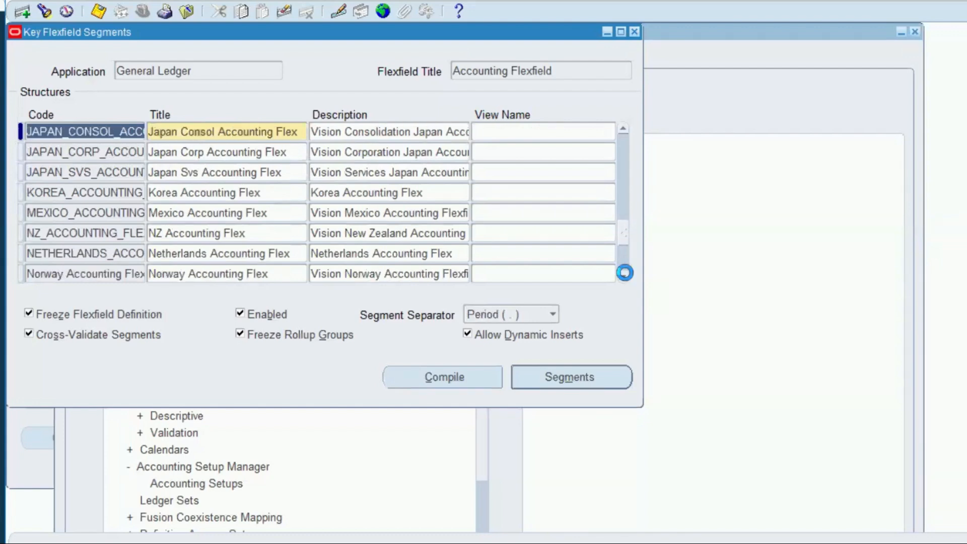
click(623, 276)
click(624, 276)
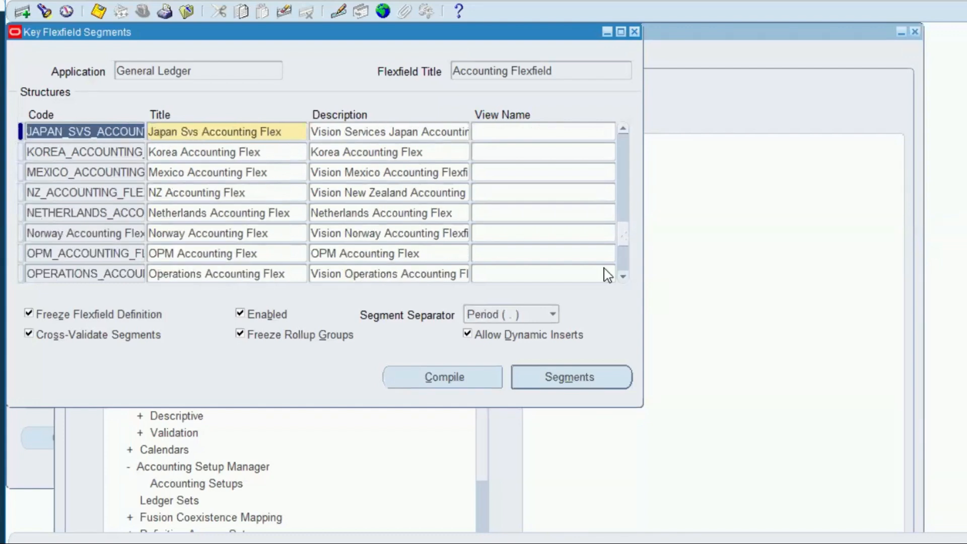
Copy the Operations Accounting Flex title and search the charts of accounts for it in Accounting Setup Manager.
click(407, 254)
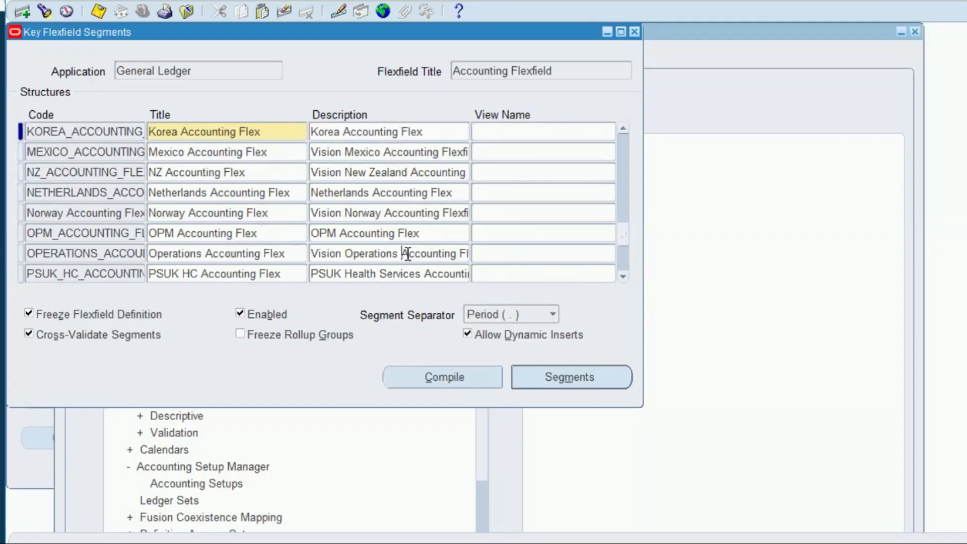
click(176, 257)
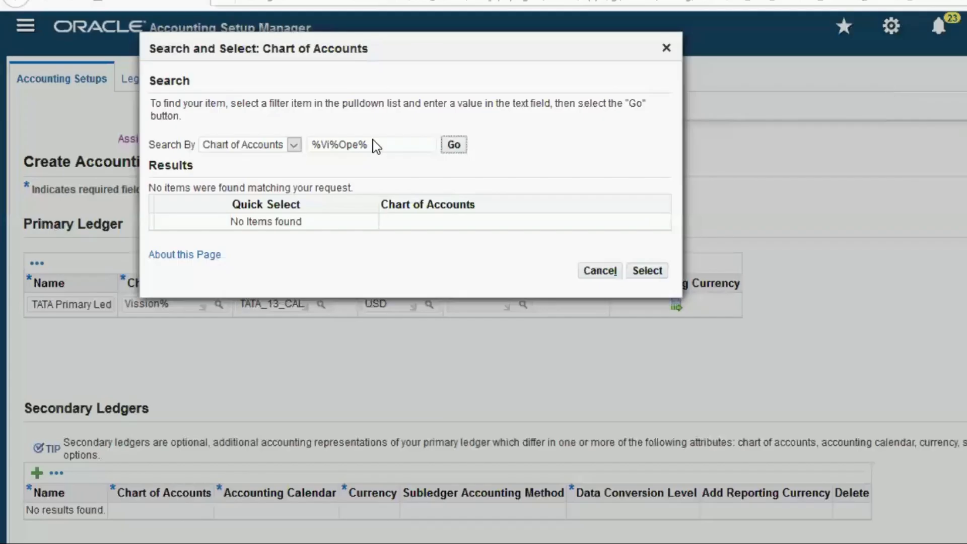
key(shift+Tab)
key(ctrl+v)
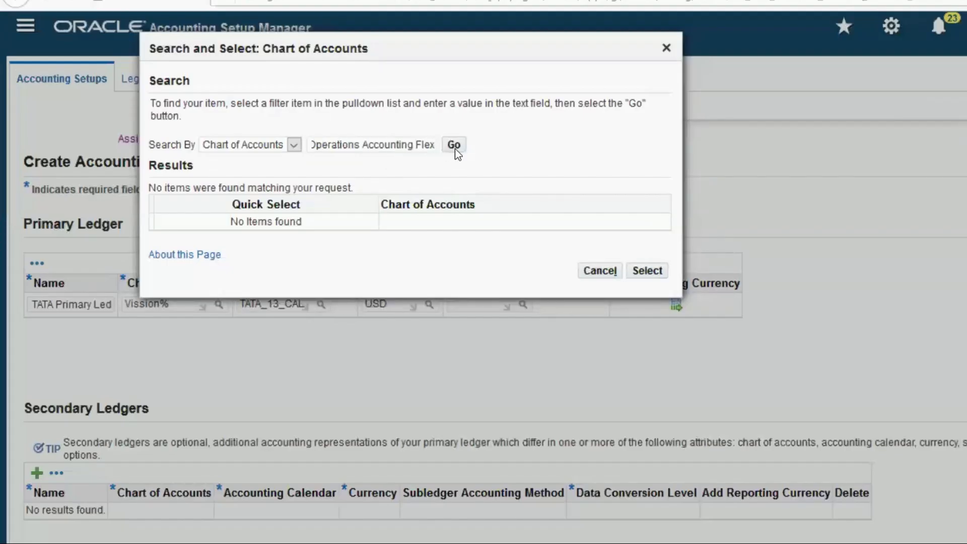
click(458, 147)
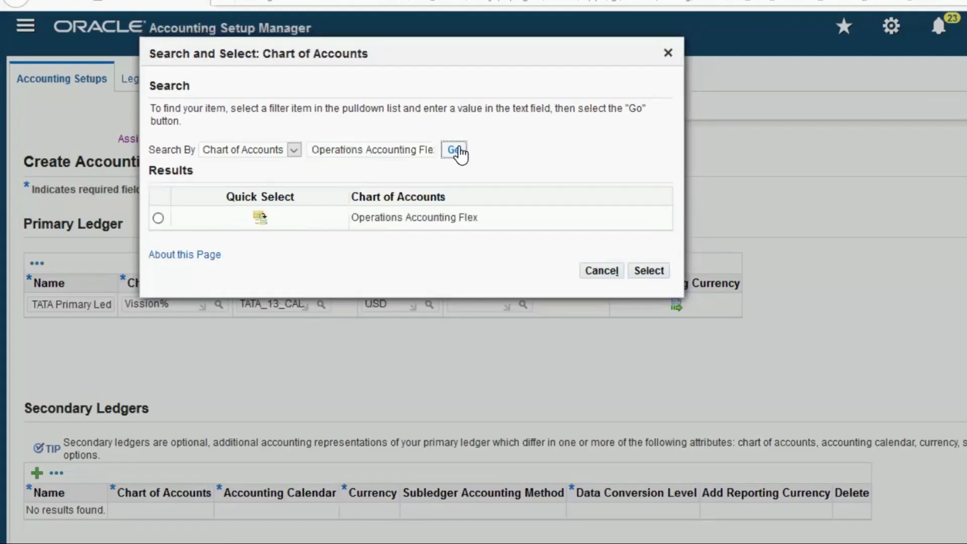
Assign Operations Accounting Flex as the primary ledger's chart of accounts and check the Save Accounting Structure review.
click(242, 225)
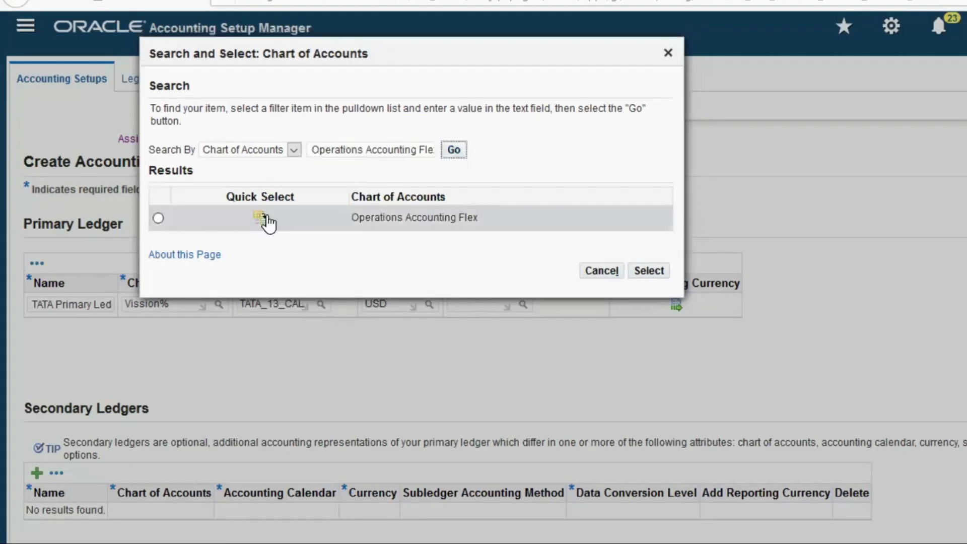
click(651, 274)
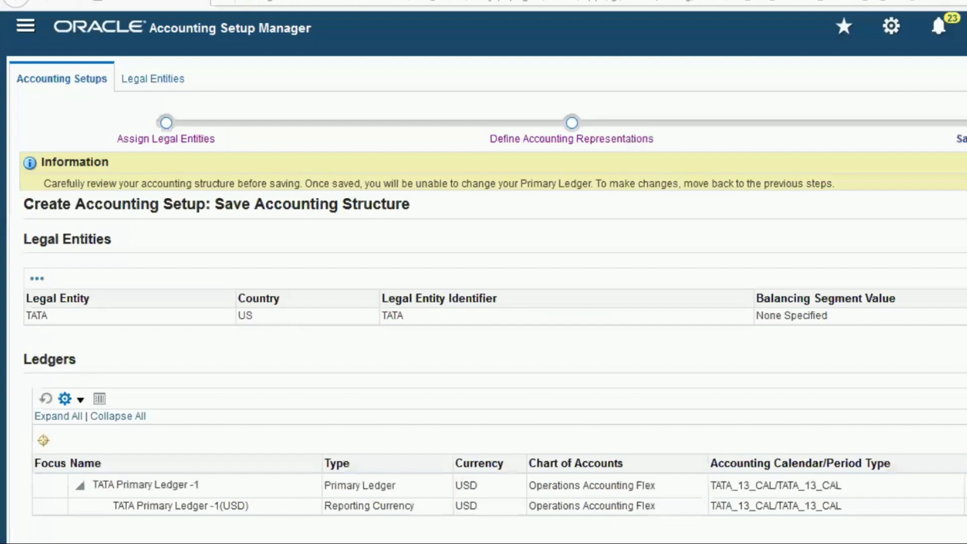
scroll(741, 325, down, 2)
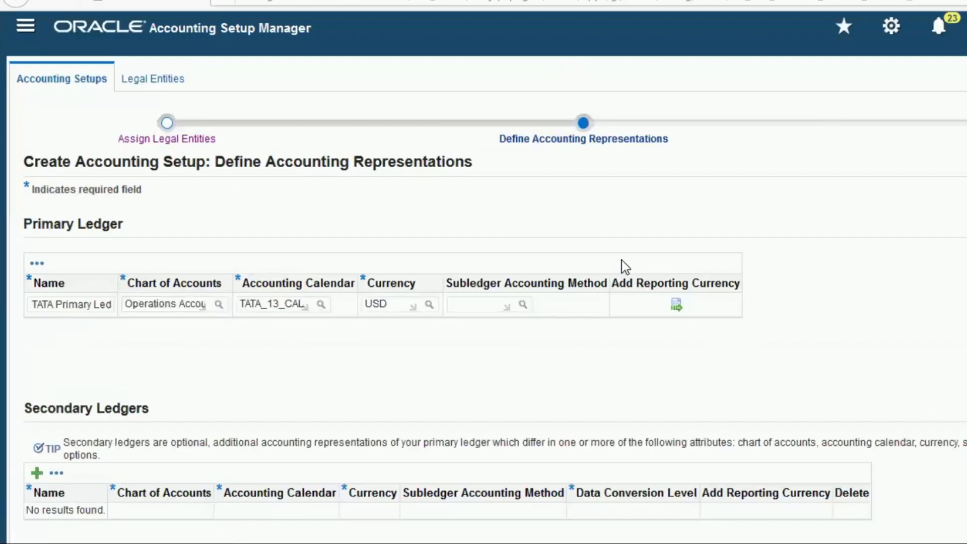
Look up Stand%Acc%, set the primary ledger's subledger accounting method to Standard Accrual, and proceed to the Save Accounting Structure review.
click(471, 305)
text(Sya)
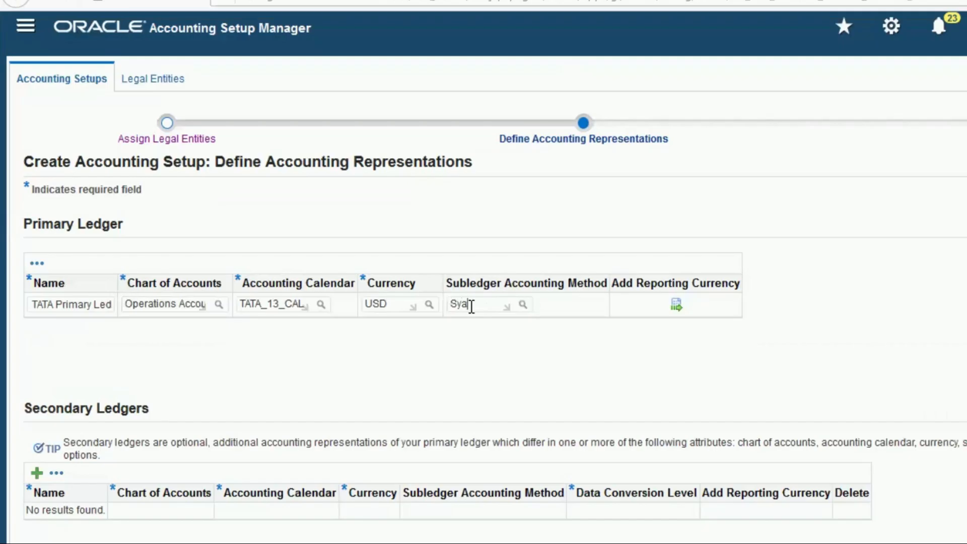
key(BackSpace)
key(BackSpace)
text(tard%Acc%)
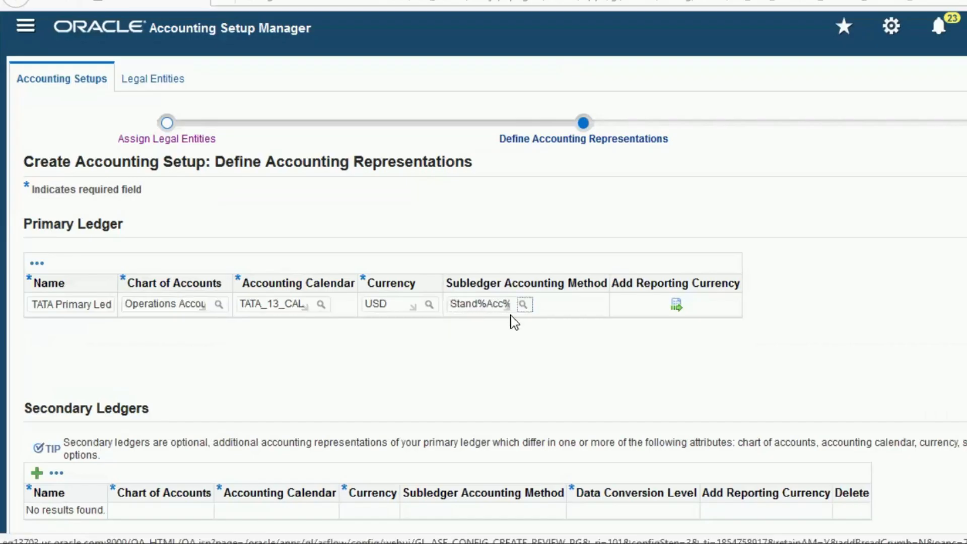
click(522, 304)
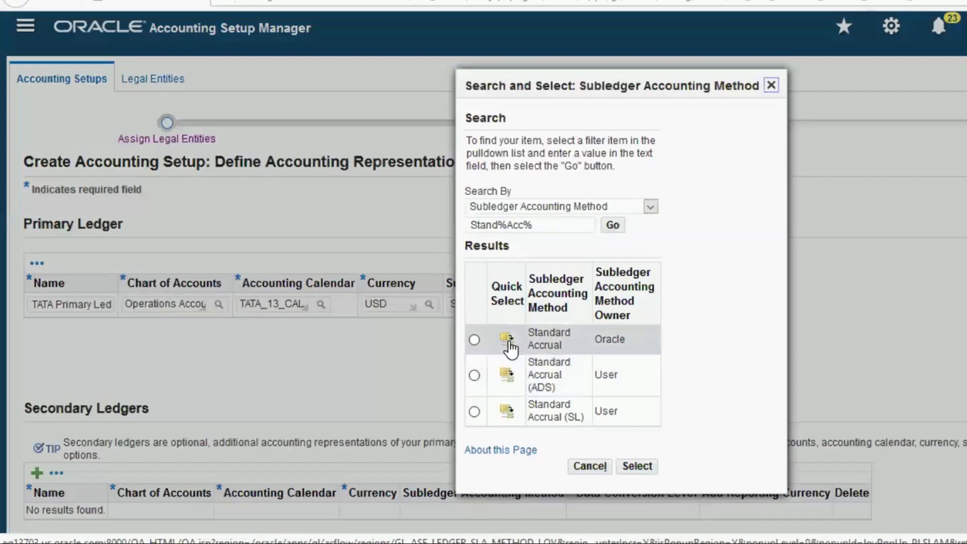
click(636, 466)
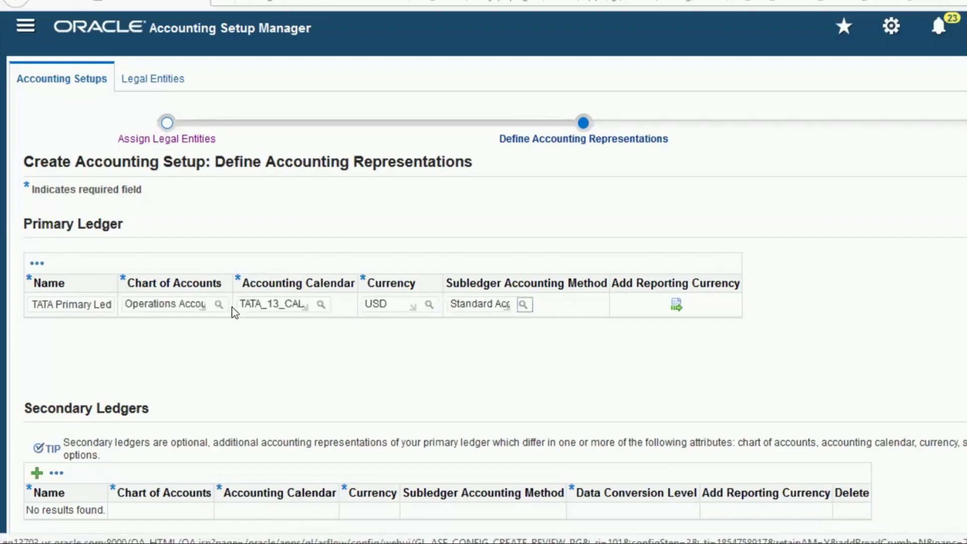
key(Tab)
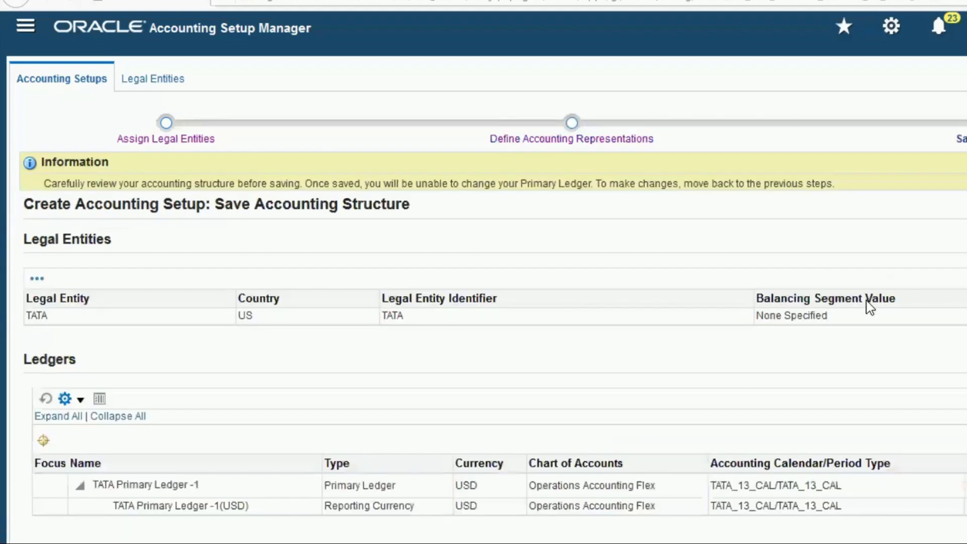
scroll(789, 341, down, 1)
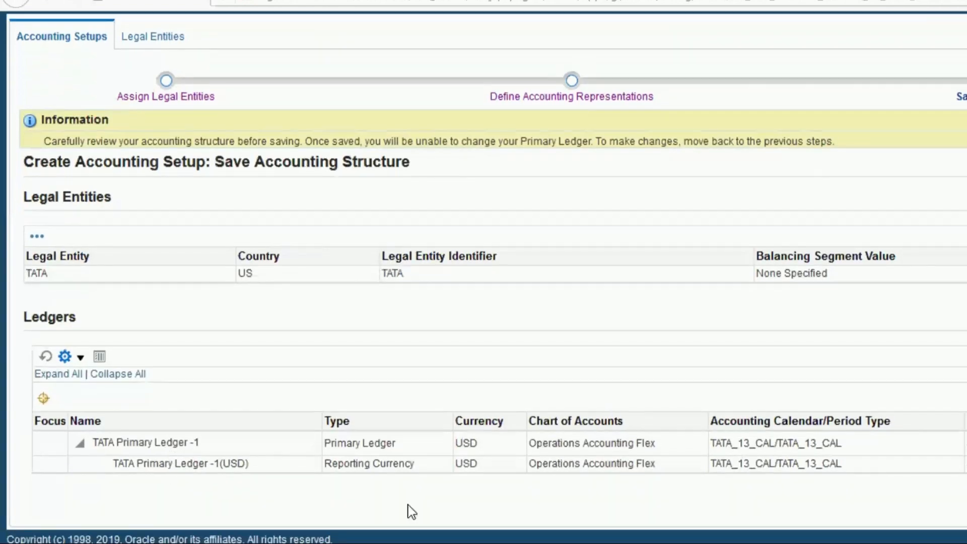